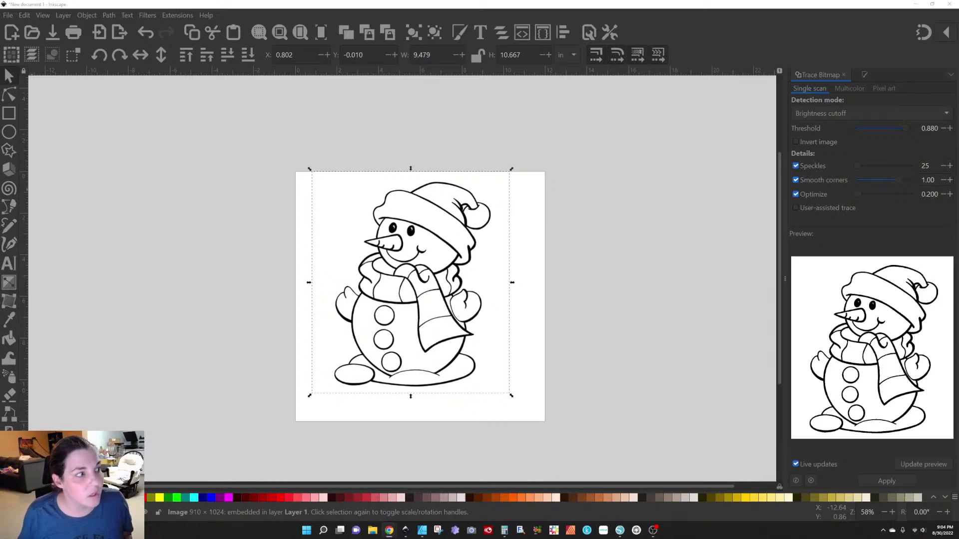
Shift the snowman image slightly down and left on the page, to about X 0.515, Y 0.350 in
click(244, 3)
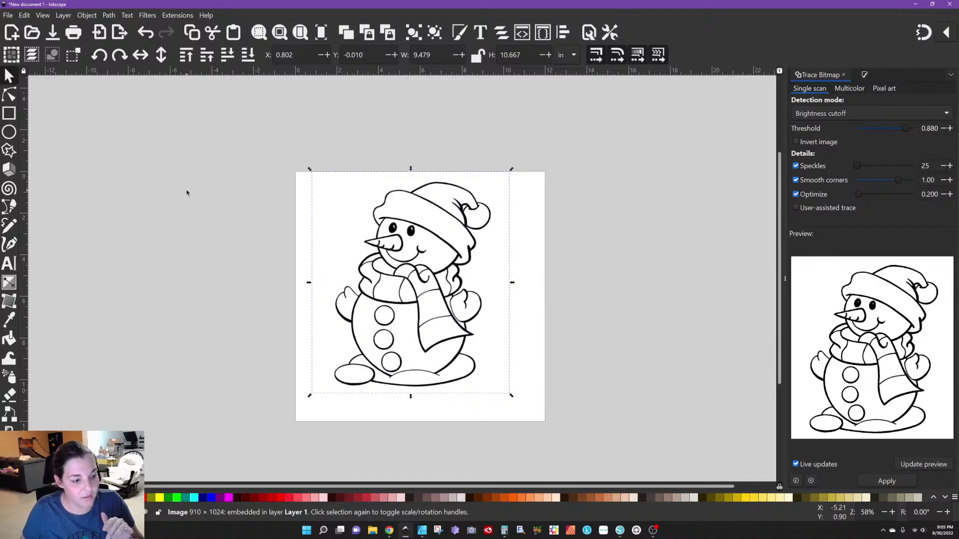
key(alt+Tab)
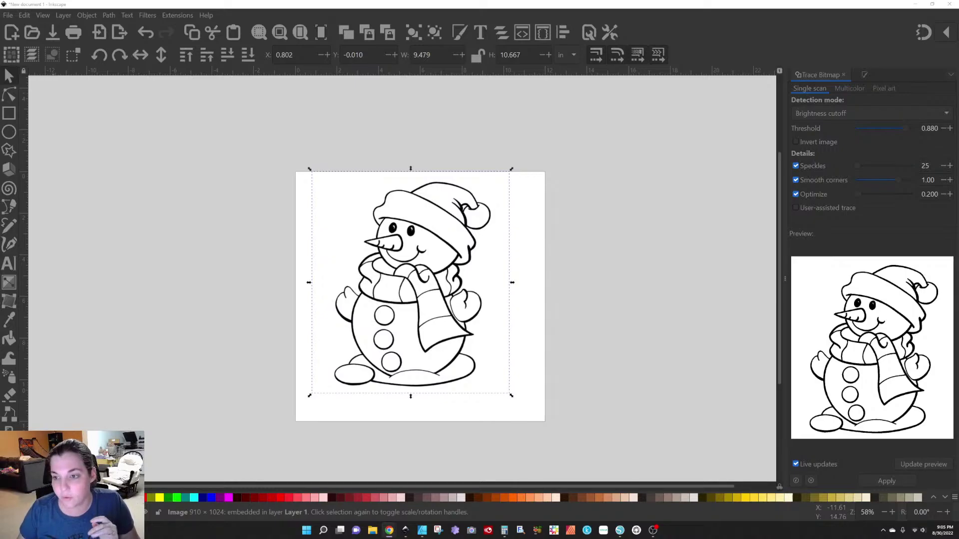
click(310, 161)
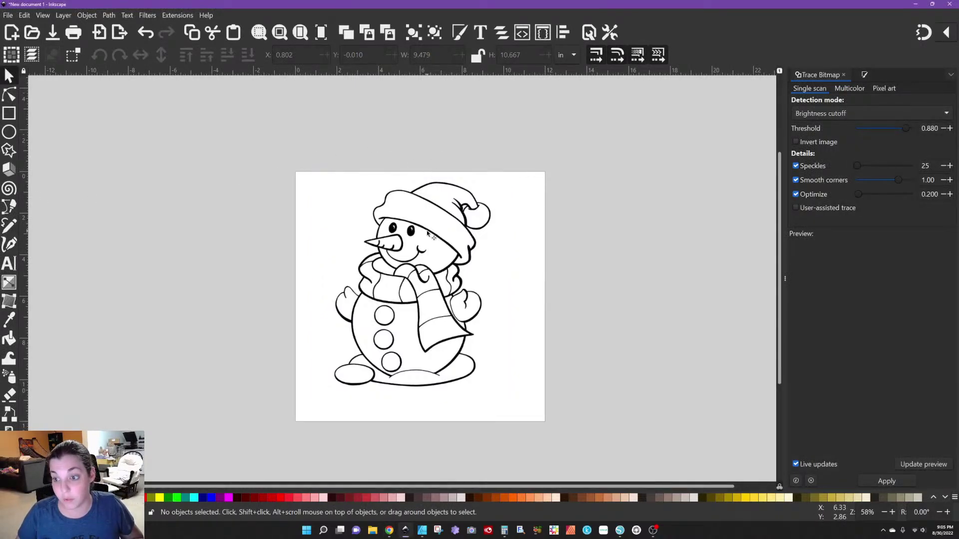
drag(427, 233, 421, 241)
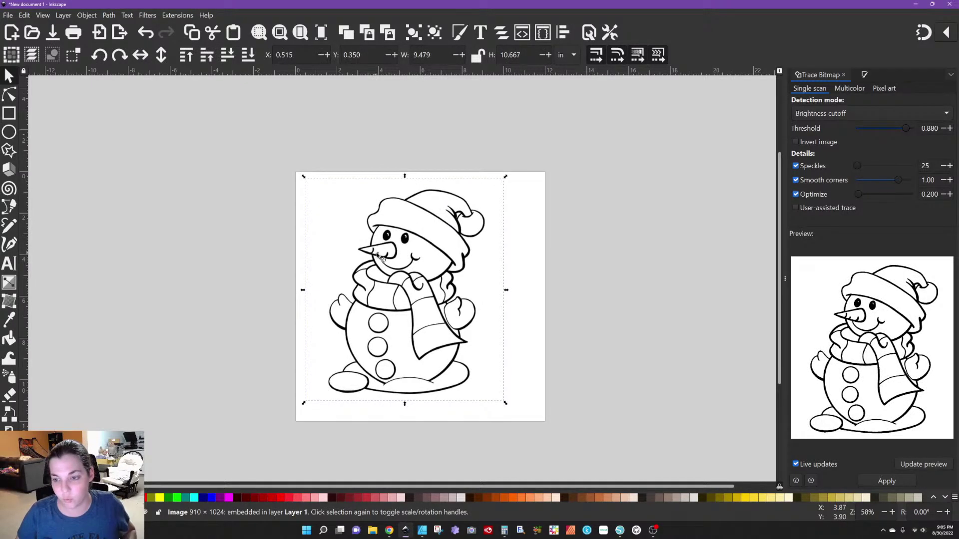
Trace the snowman image as a single scan with the Centerline tracing (autotrace) detection mode
key(ctrl)
scroll(391, 259, up, 5)
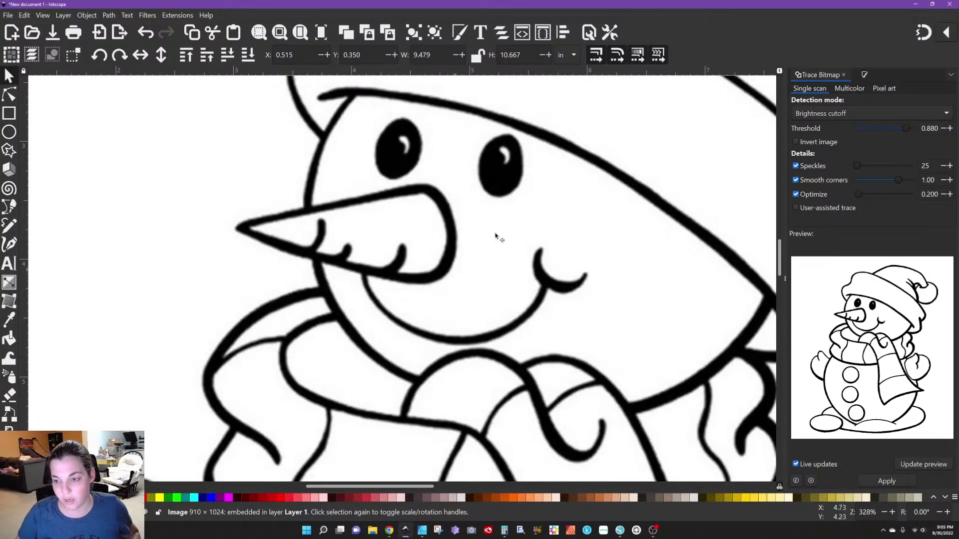
scroll(461, 220, down, 4)
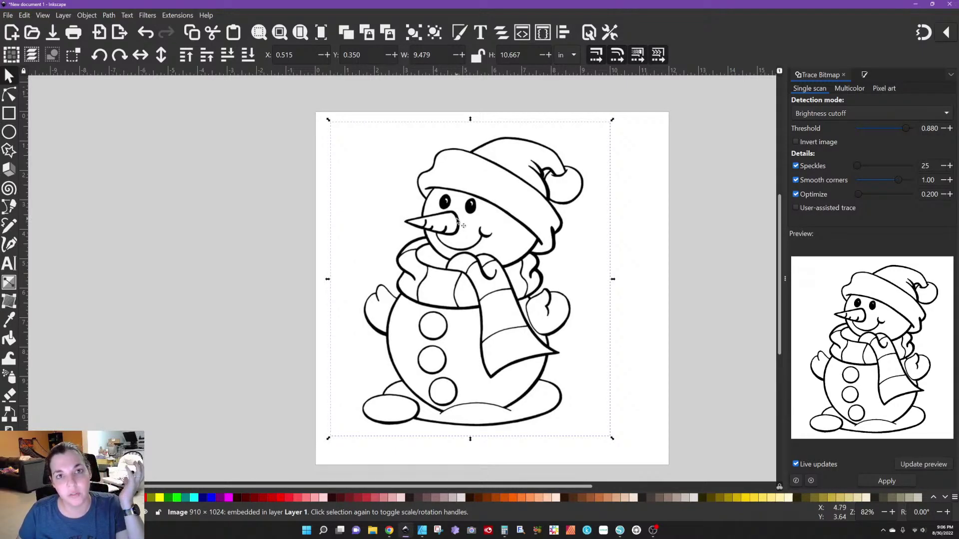
click(839, 114)
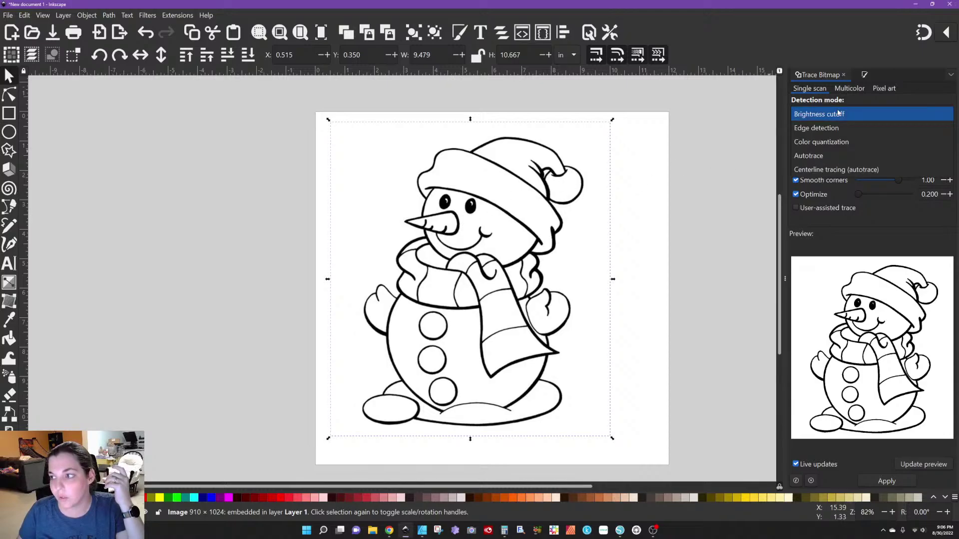
click(828, 171)
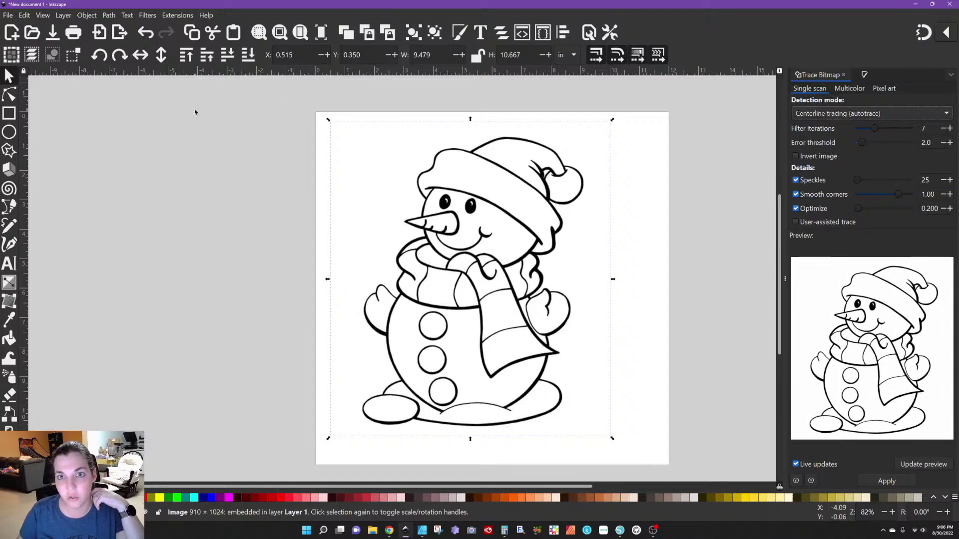
click(108, 16)
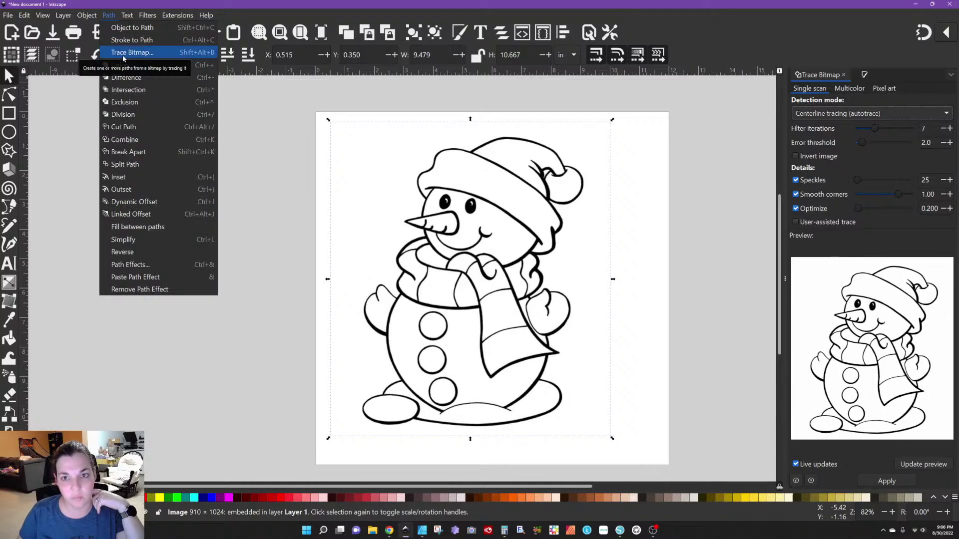
click(815, 76)
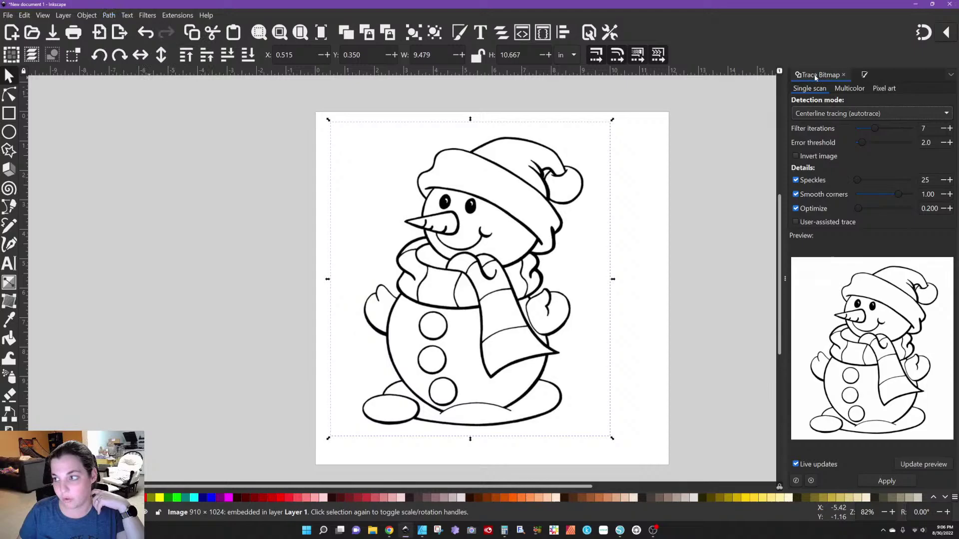
click(823, 114)
click(823, 114)
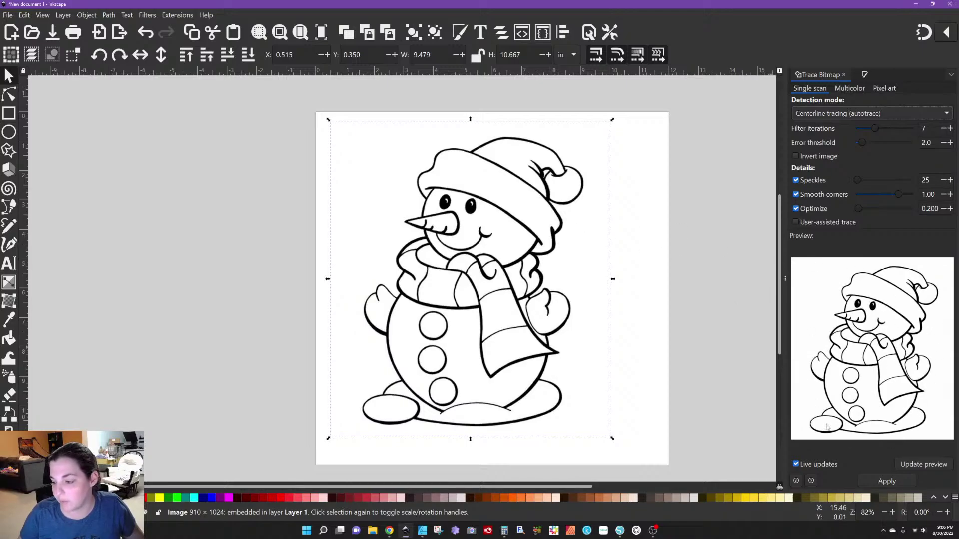
click(882, 482)
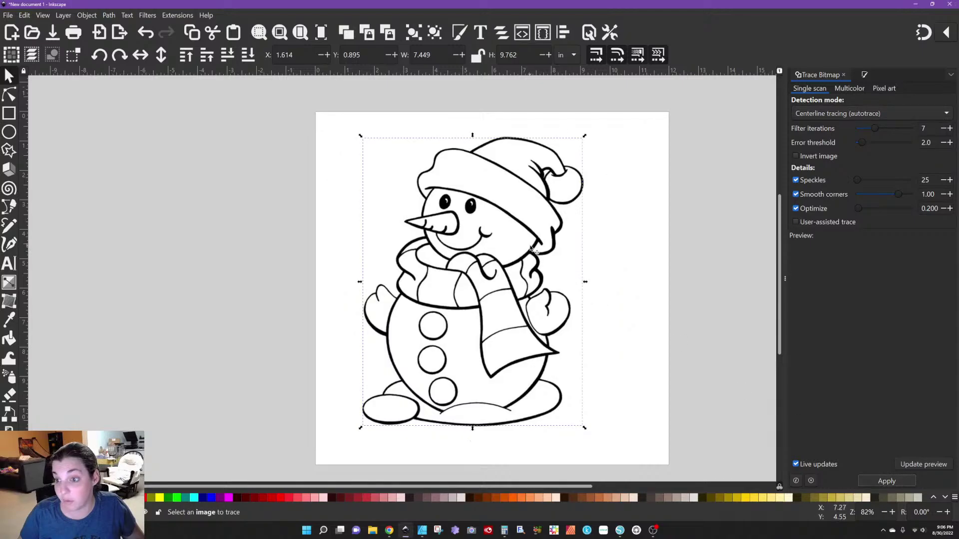
Separate the trace from the original bitmap: move the bitmap aside and place the trace on the page at about X 1.156, Y 0.895 in
drag(489, 203, 301, 202)
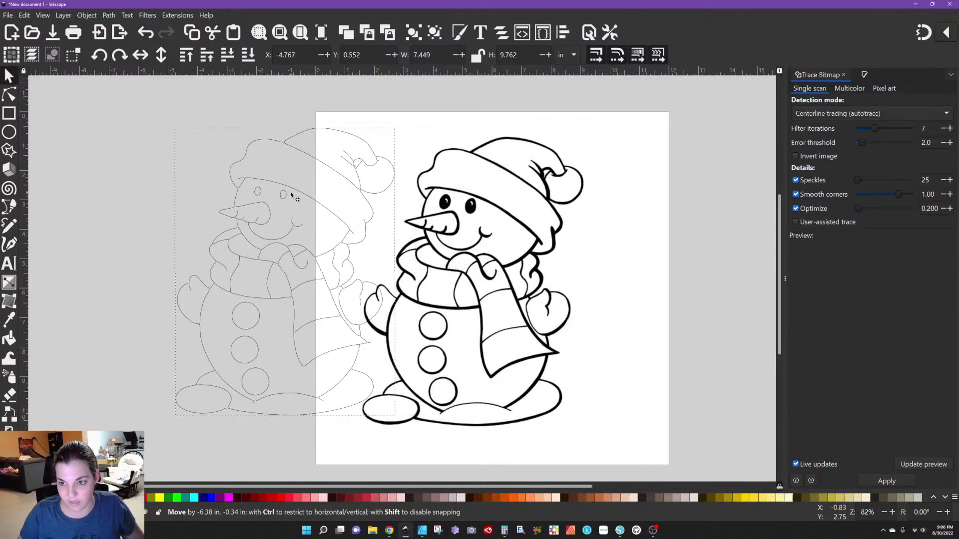
drag(504, 203, 619, 208)
drag(328, 170, 505, 177)
Examine the centerline trace up close around the hat brim, nose, mouth and scarf
scroll(423, 178, up, 6)
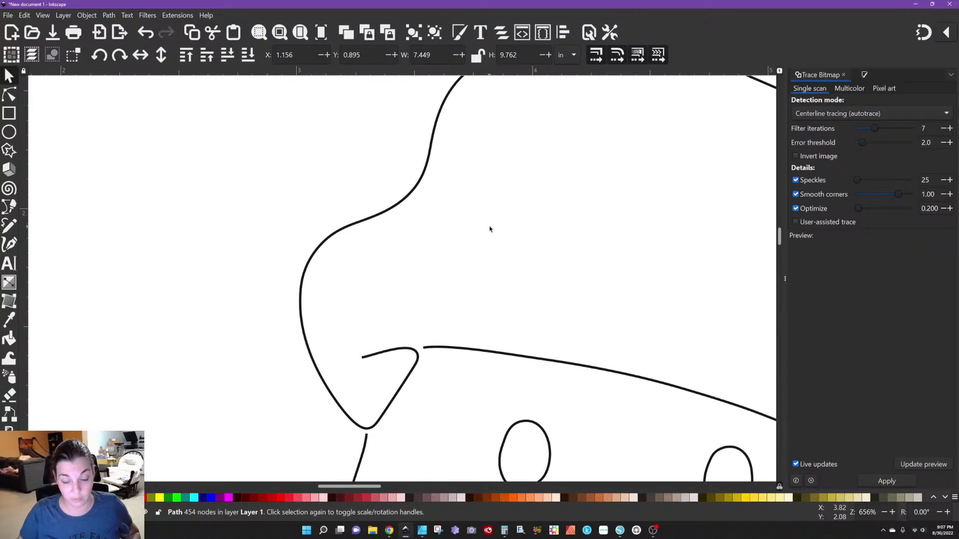
scroll(490, 229, down, 10)
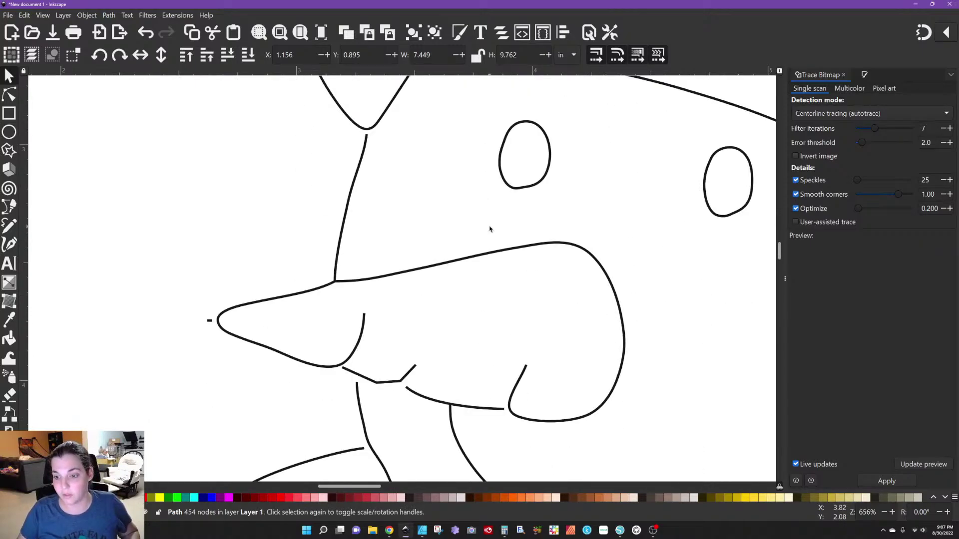
ctrl+scroll(490, 228, down, 1)
scroll(489, 229, down, 4)
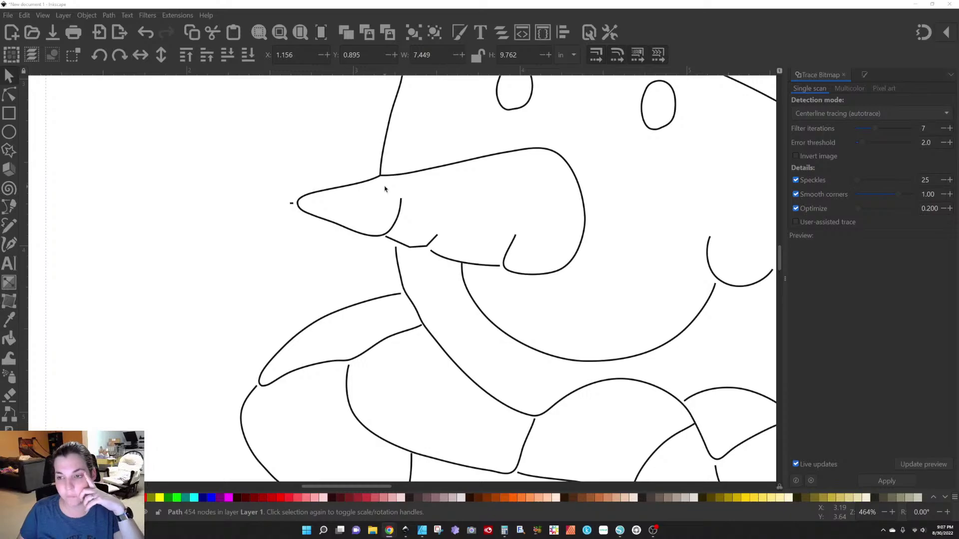
scroll(385, 189, down, 3)
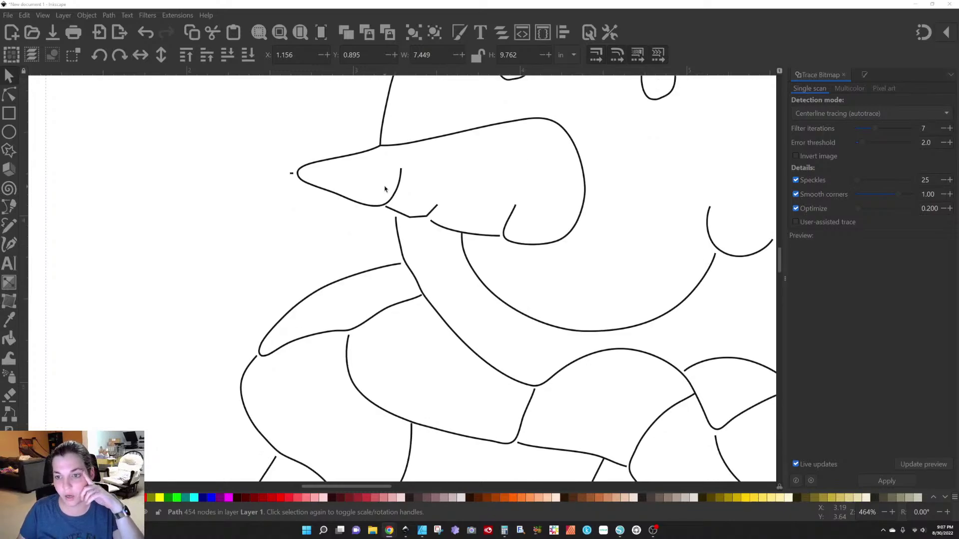
scroll(404, 217, up, 4)
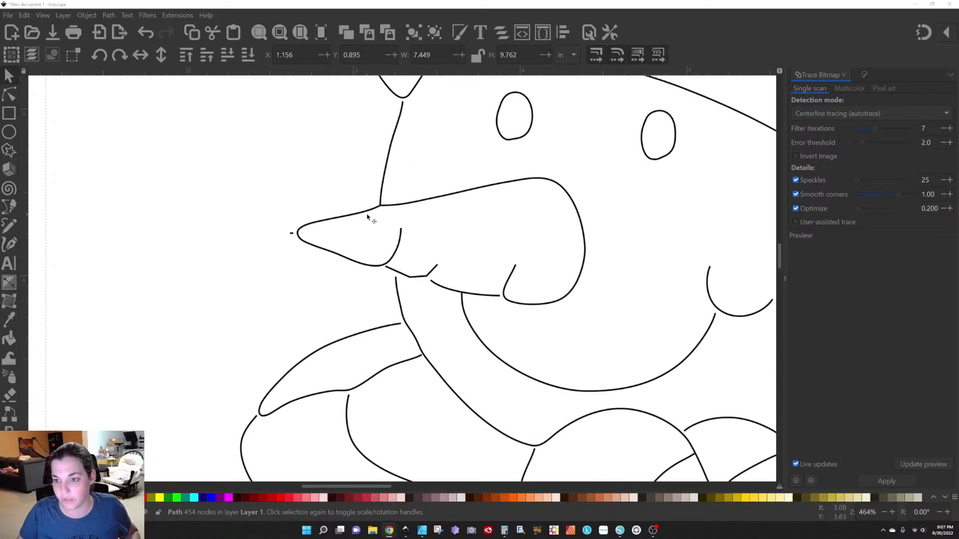
scroll(390, 203, down, 3)
scroll(398, 201, up, 3)
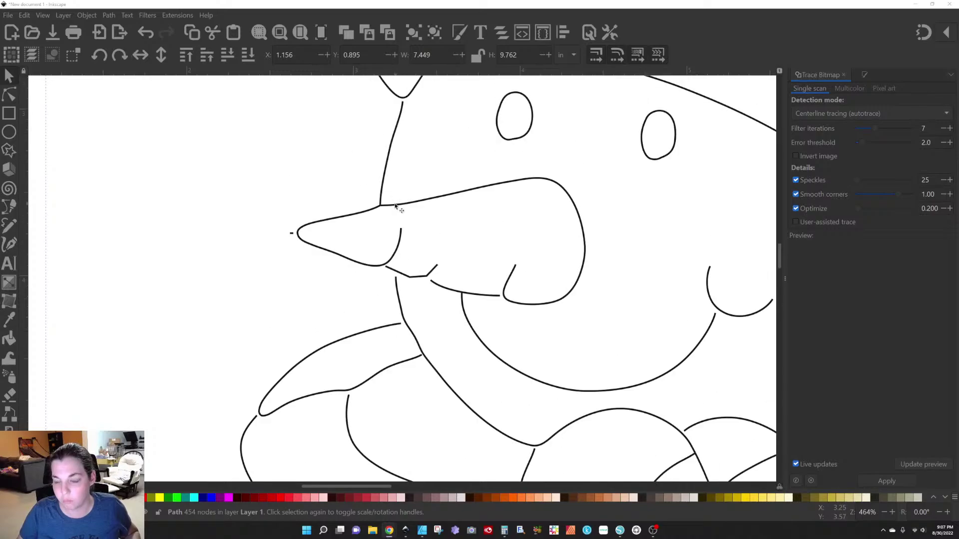
scroll(398, 201, up, 2)
scroll(370, 212, down, 3)
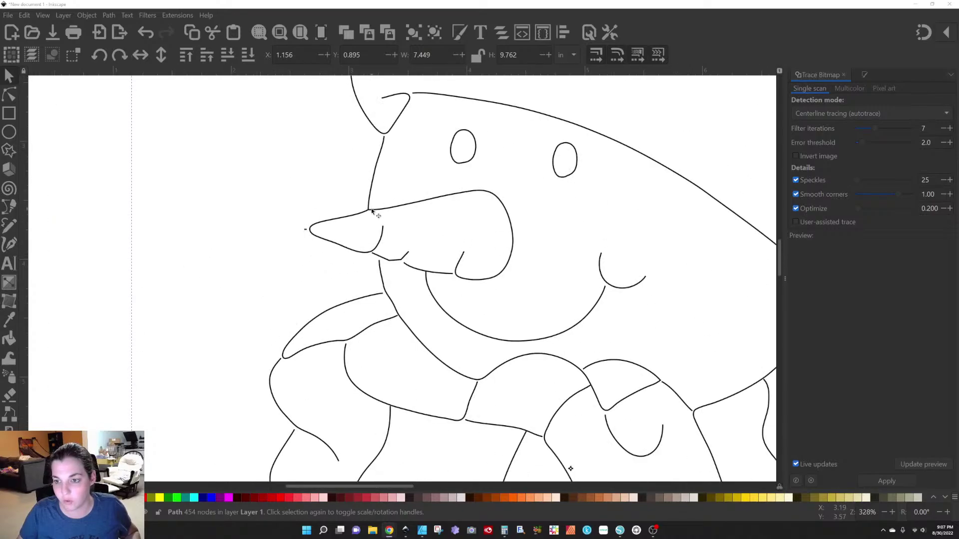
Open the traced snowman path for node editing
double_click(372, 208)
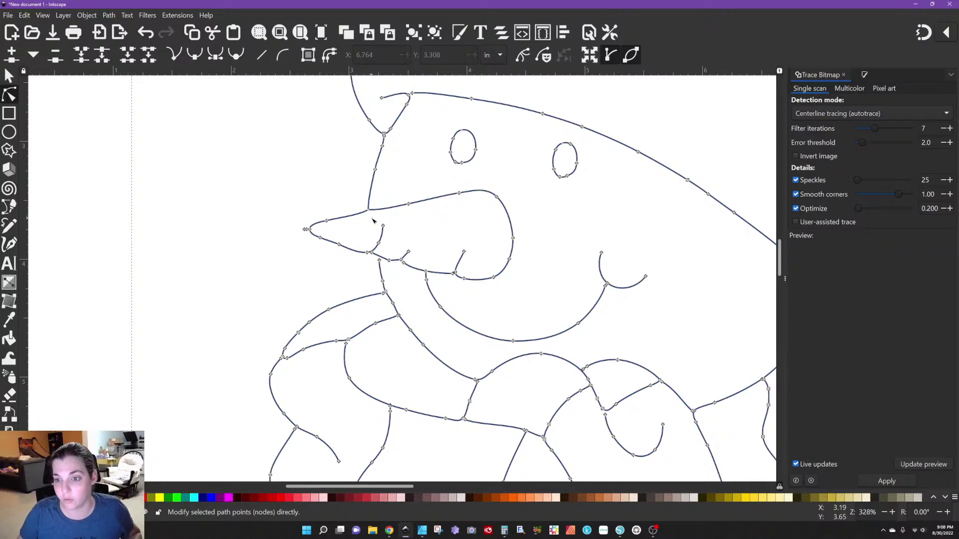
Try to remove the face line's connection to the nose by deleting the node just above the nose
click(375, 170)
key(Delete)
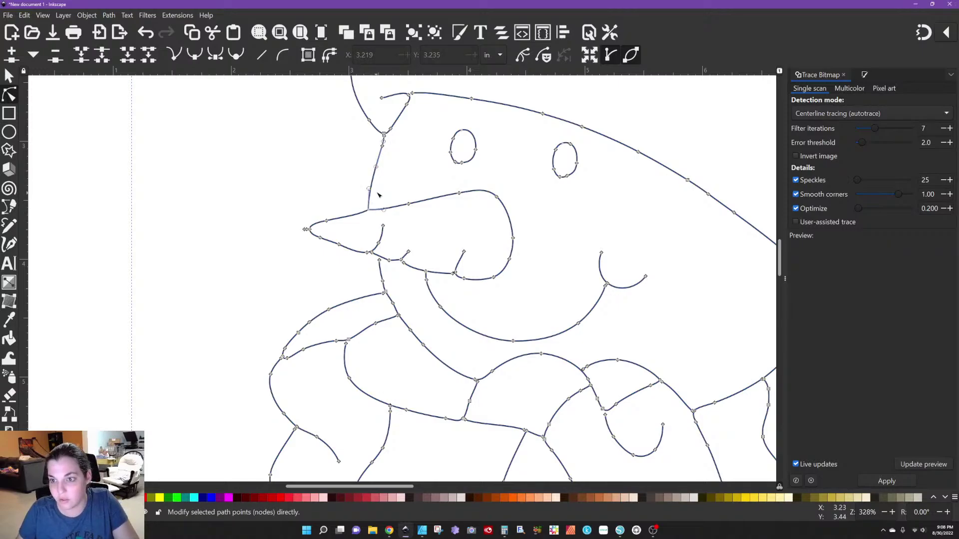
ctrl+scroll(379, 203, up, 3)
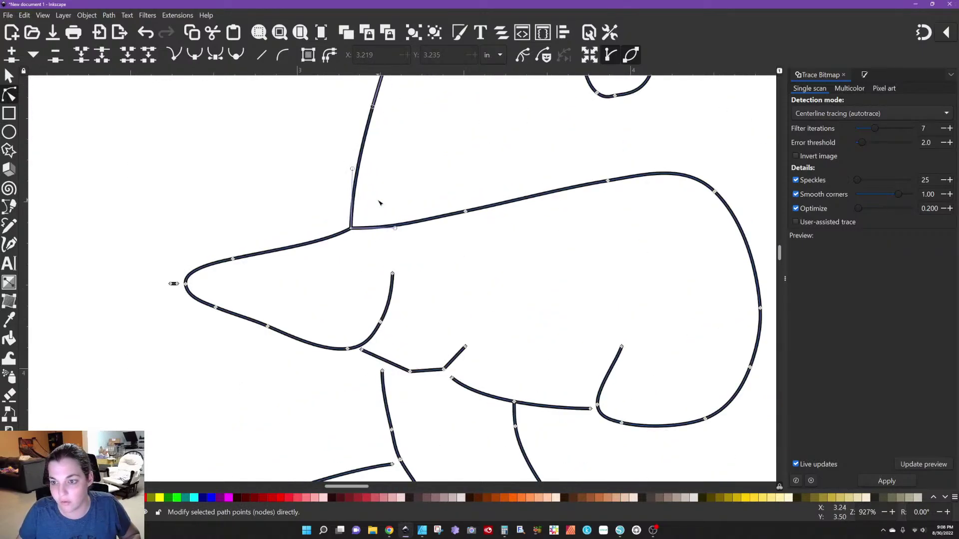
scroll(379, 203, up, 1)
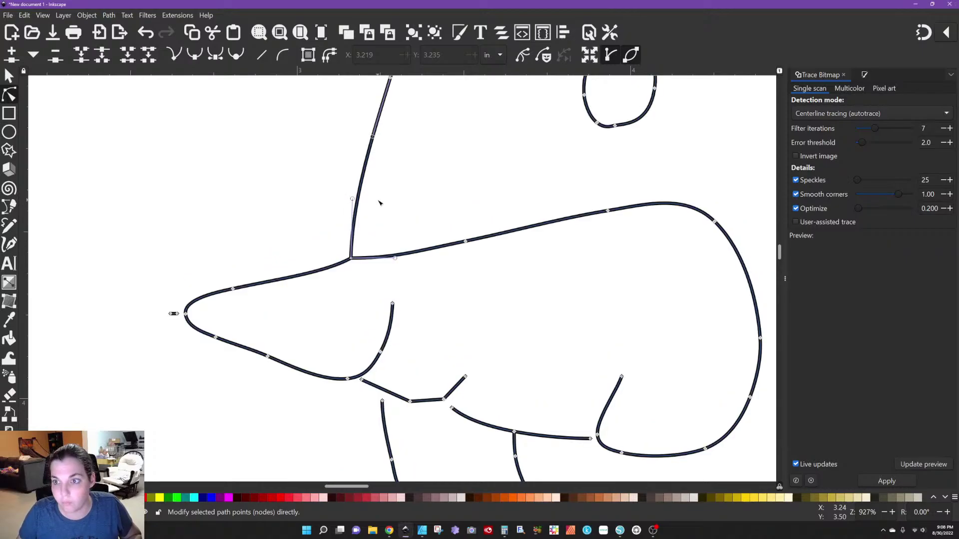
key(ctrl+z)
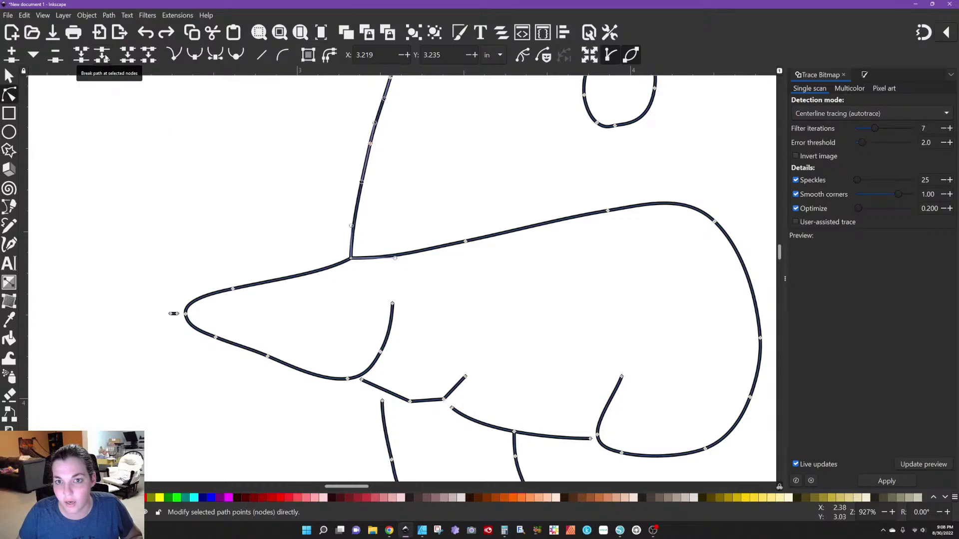
Detach the face line from the nose by breaking it at the node above and deleting the lower segment, and remove the stray dash at the nose tip
click(105, 58)
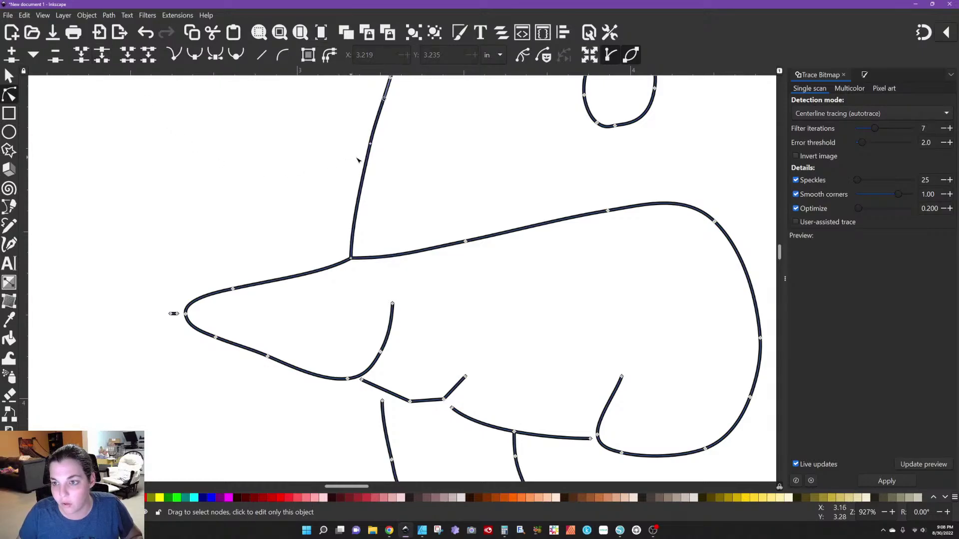
drag(370, 145, 394, 155)
key(Delete)
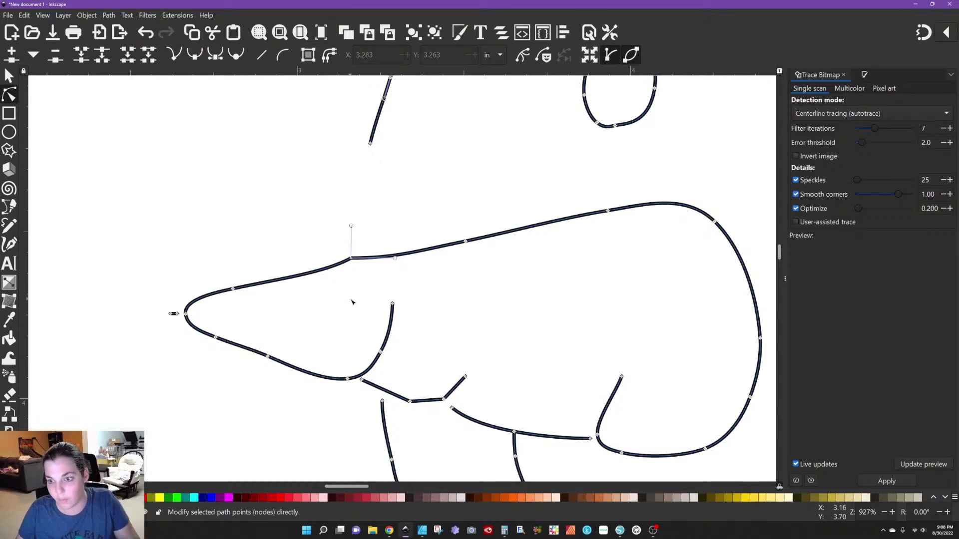
scroll(269, 313, down, 4)
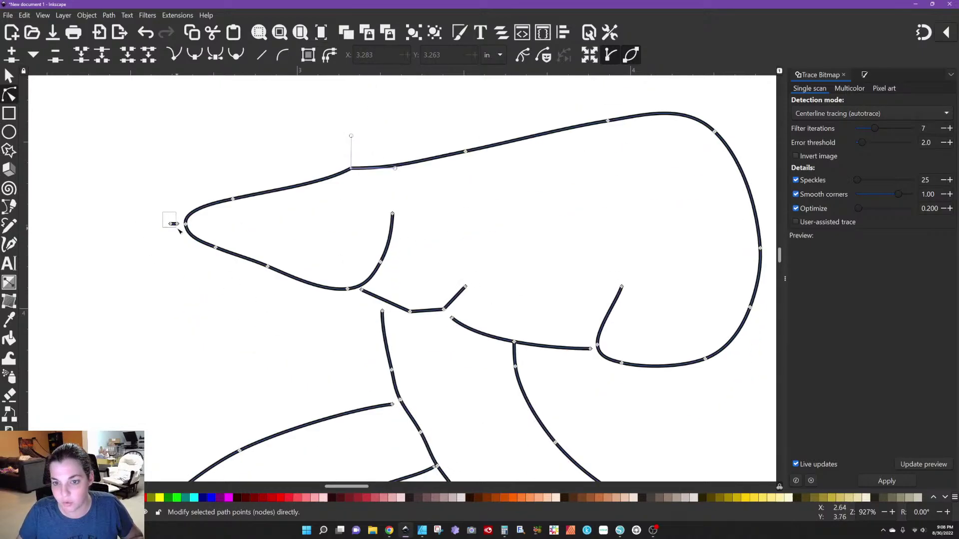
key(Delete)
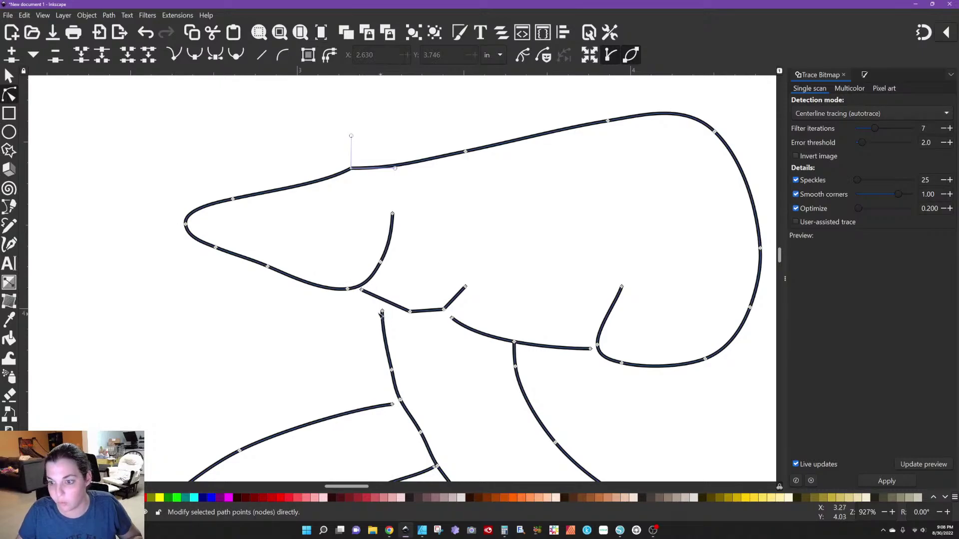
Break the mouth line at the node below the nose, move its end to about X 3.637, Y 4.207 in, and delete the leftover stub
click(515, 366)
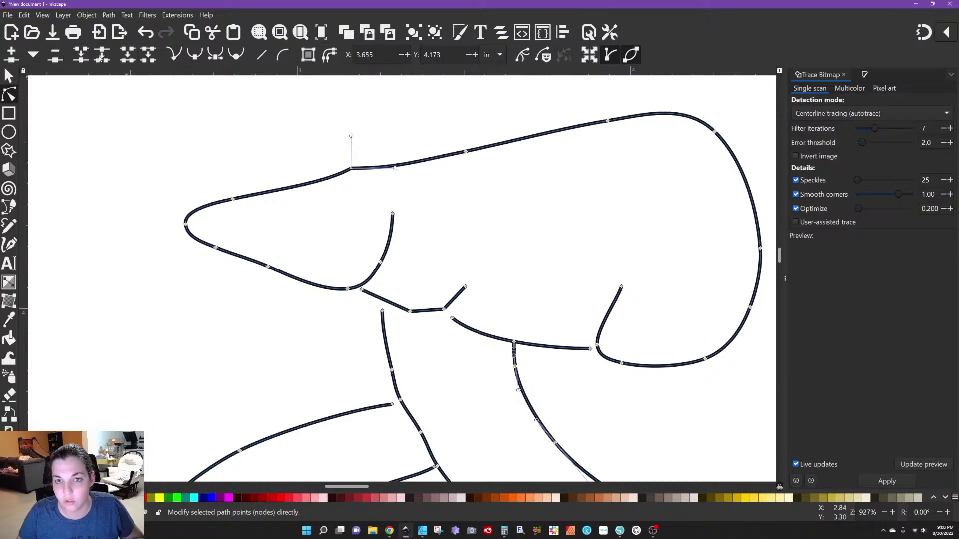
click(124, 58)
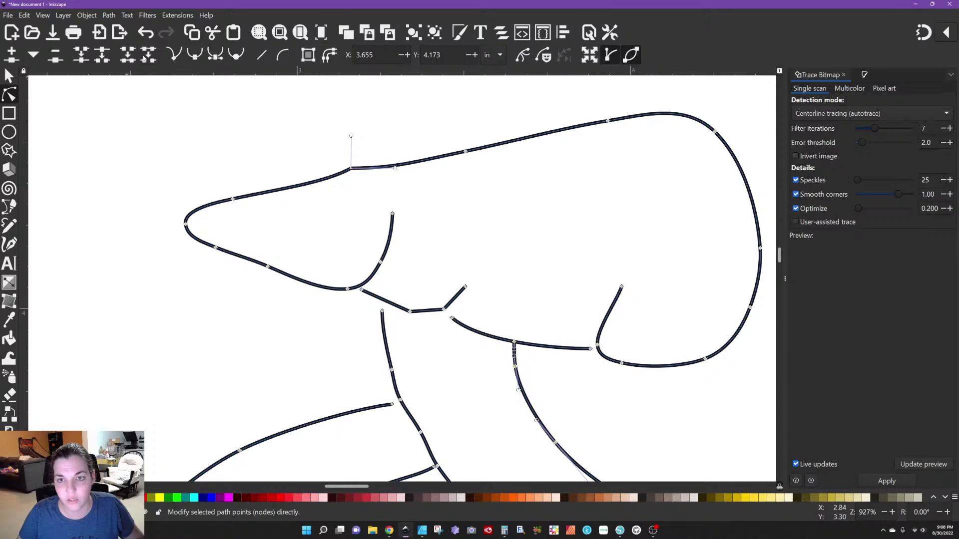
click(108, 60)
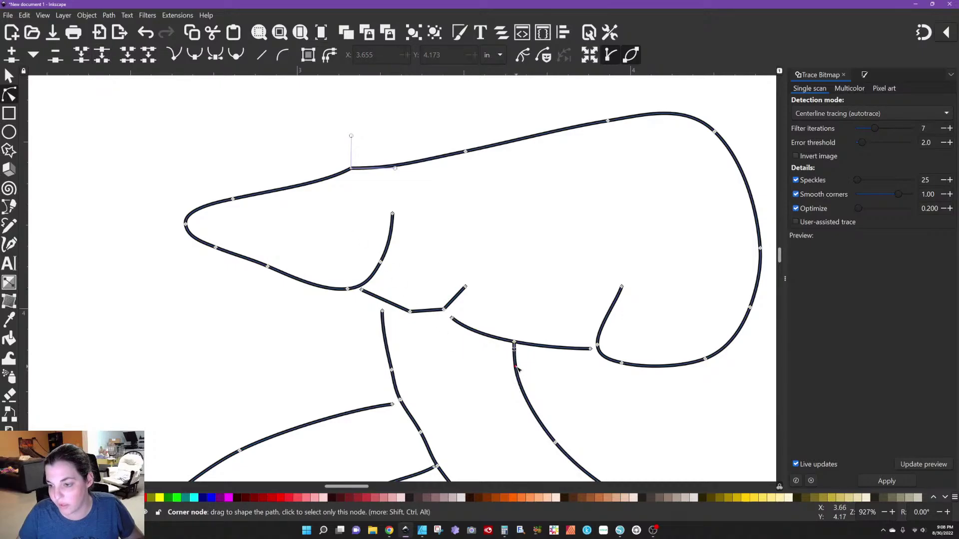
drag(515, 369, 509, 378)
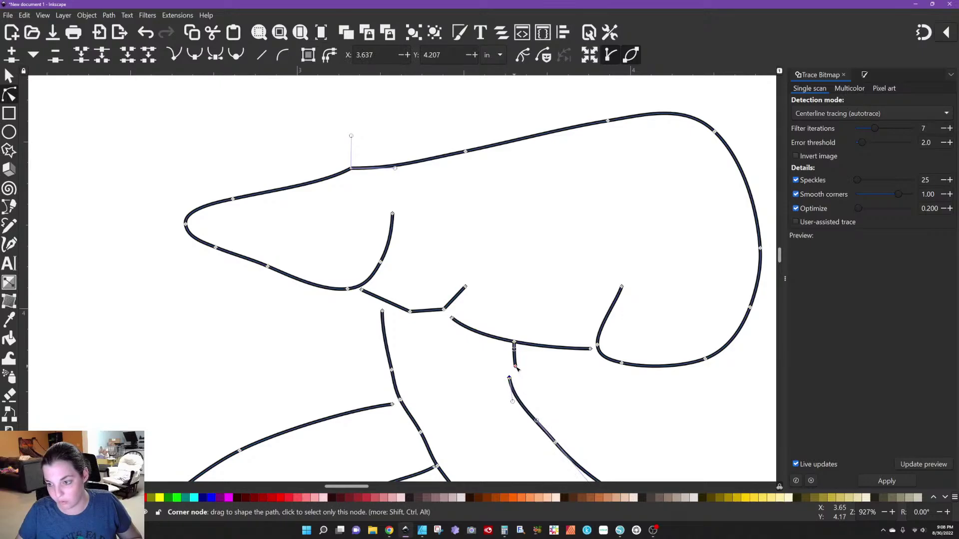
click(515, 367)
key(Delete)
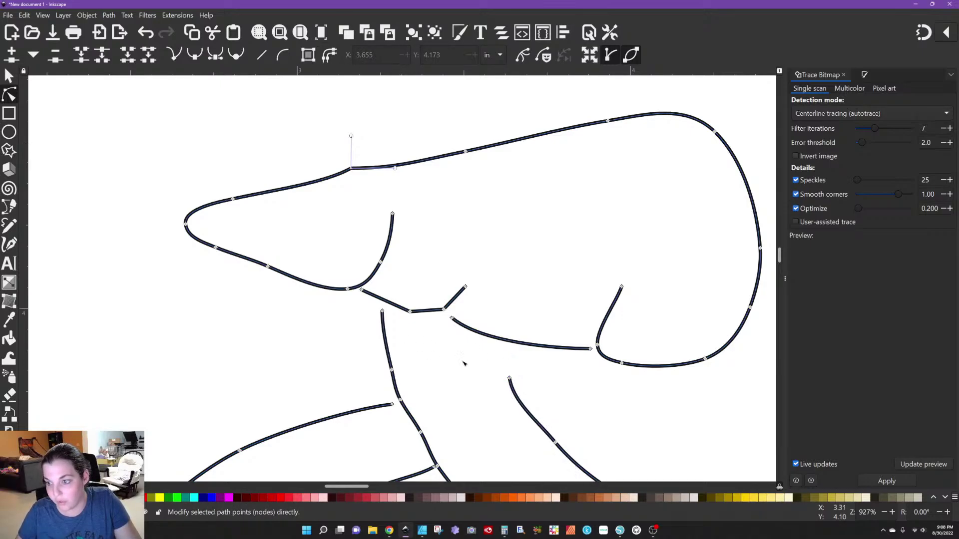
scroll(526, 361, down, 1)
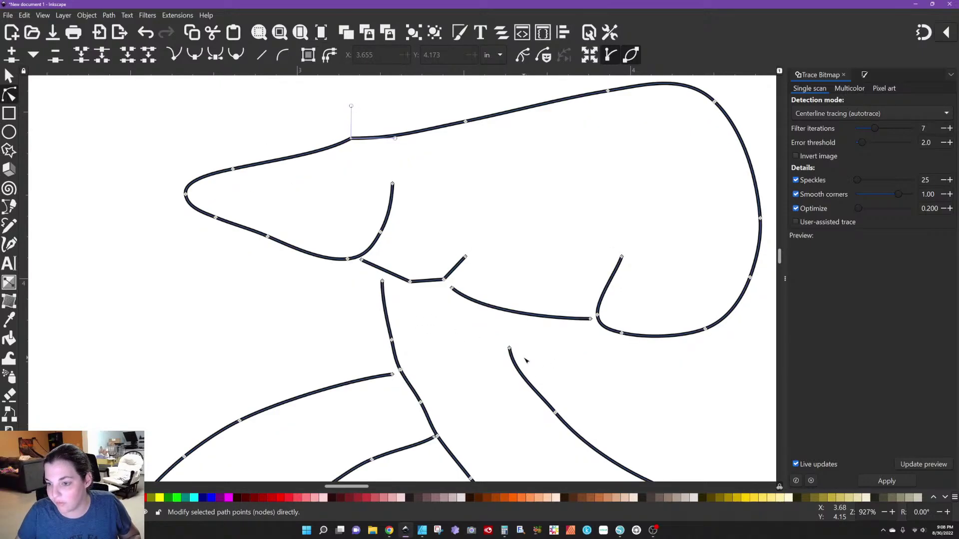
Break the traced snowman path apart into separate paths
drag(358, 486, 364, 486)
scroll(368, 396, down, 2)
scroll(369, 397, down, 1)
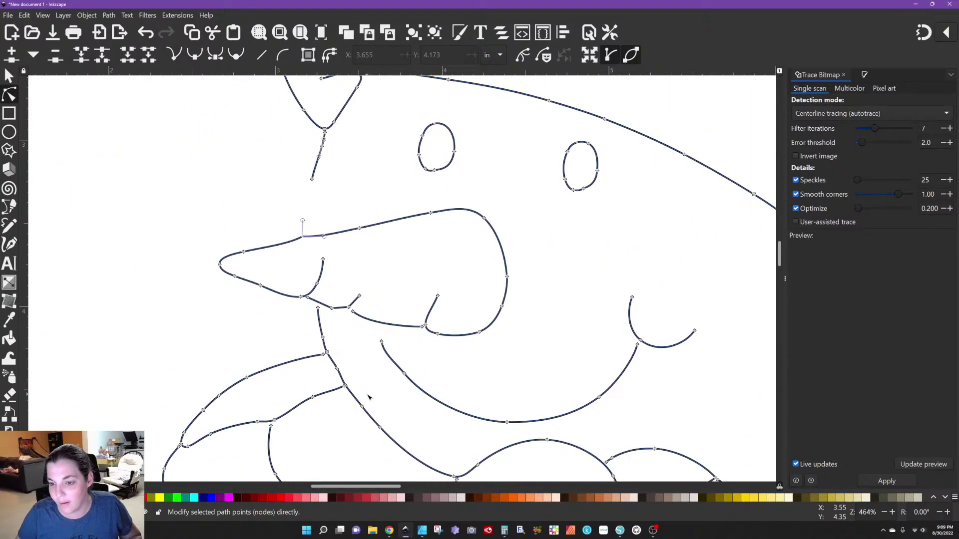
scroll(368, 396, down, 2)
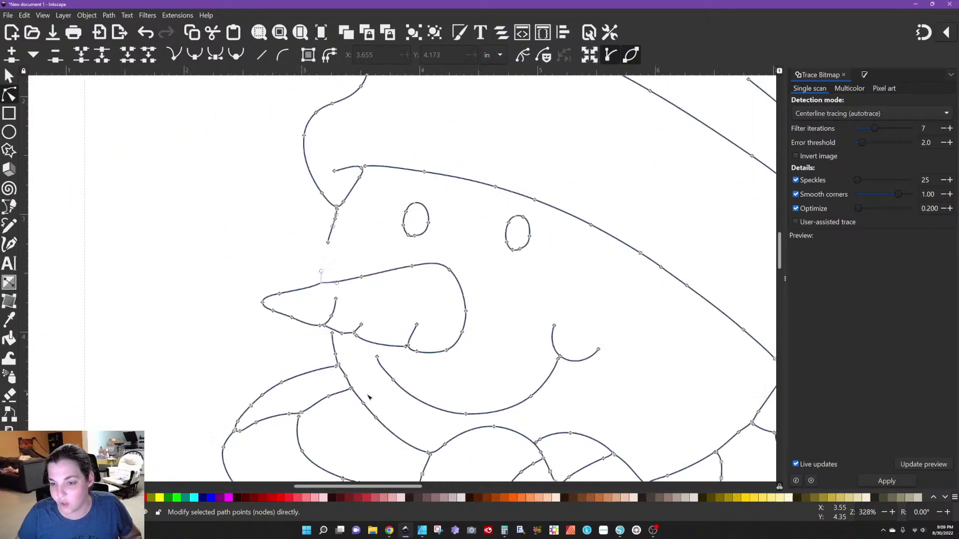
click(338, 209)
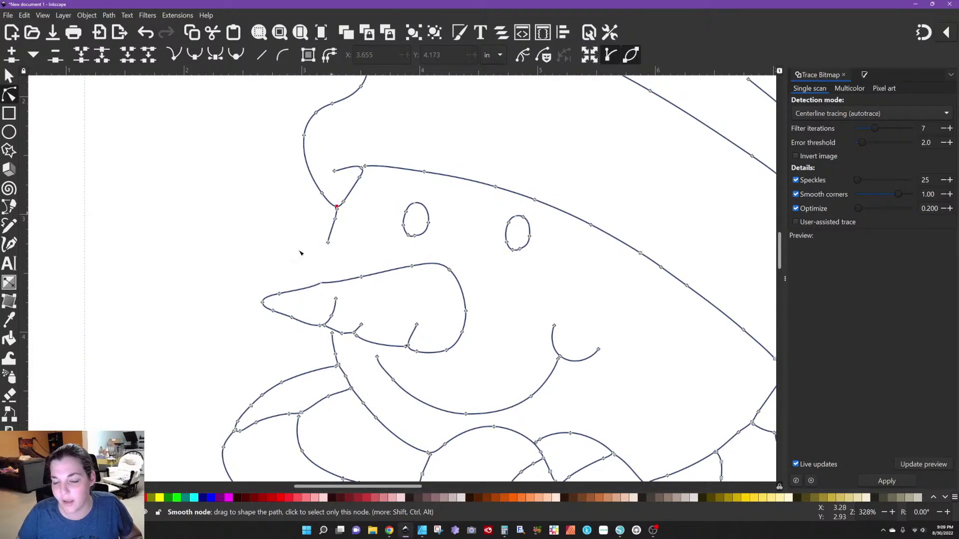
scroll(299, 251, down, 2)
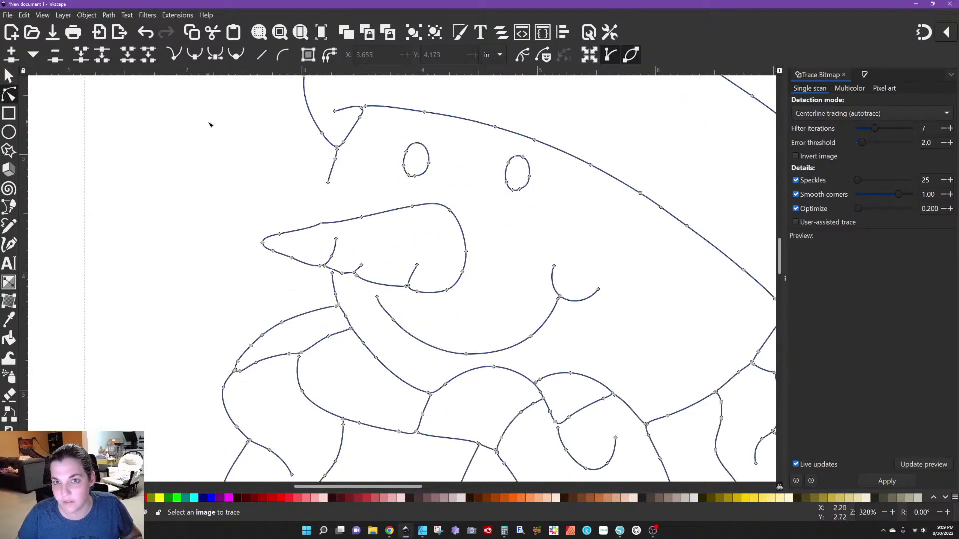
click(109, 15)
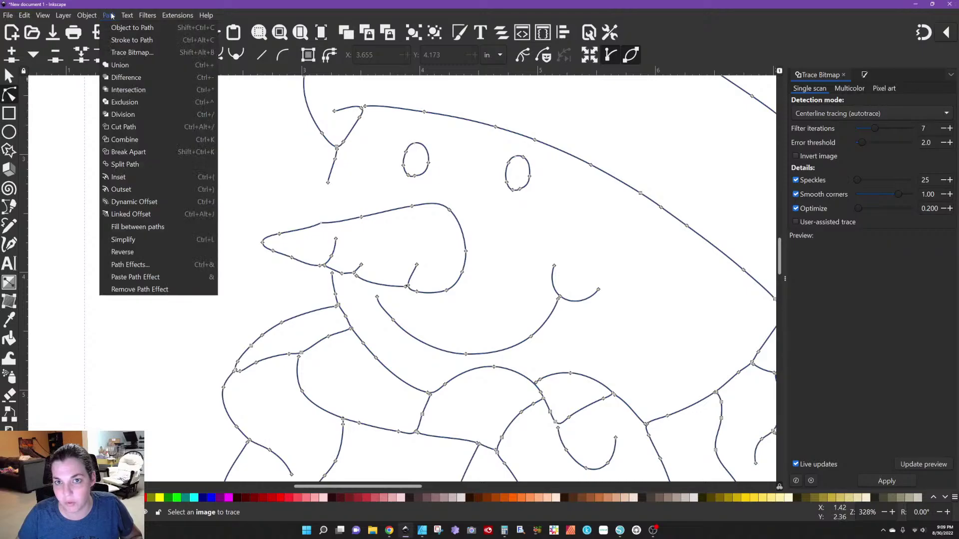
click(128, 152)
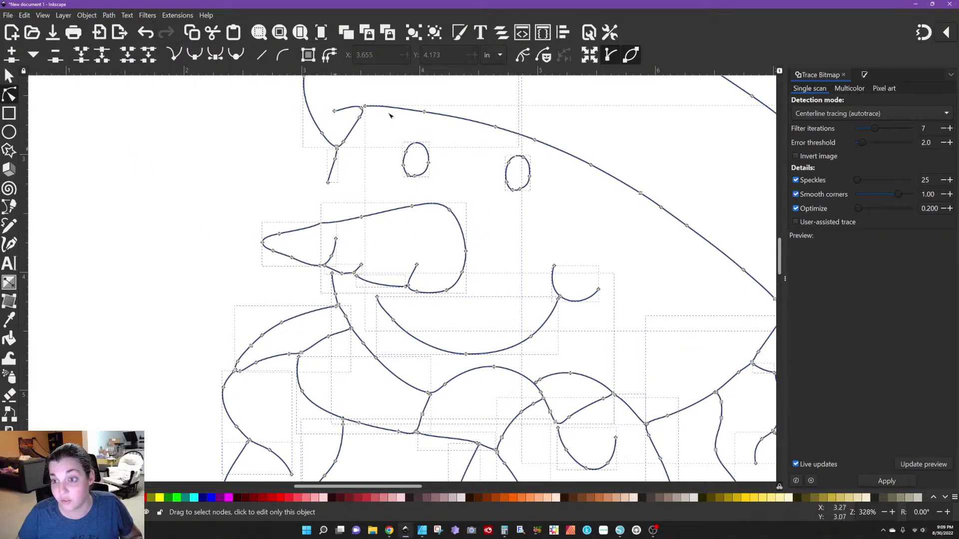
Select all the pieces that form the carrot nose and combine them into one path
click(230, 254)
drag(227, 189, 503, 300)
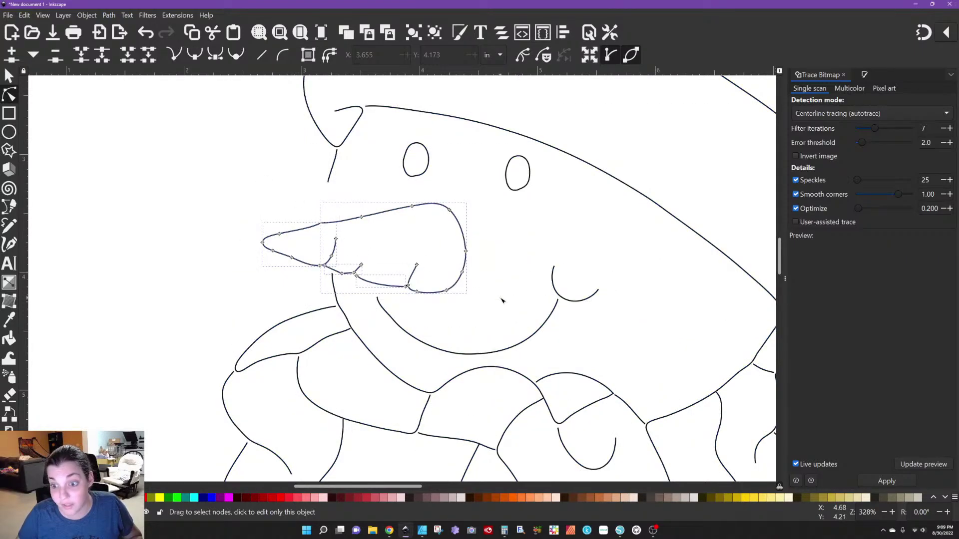
click(109, 15)
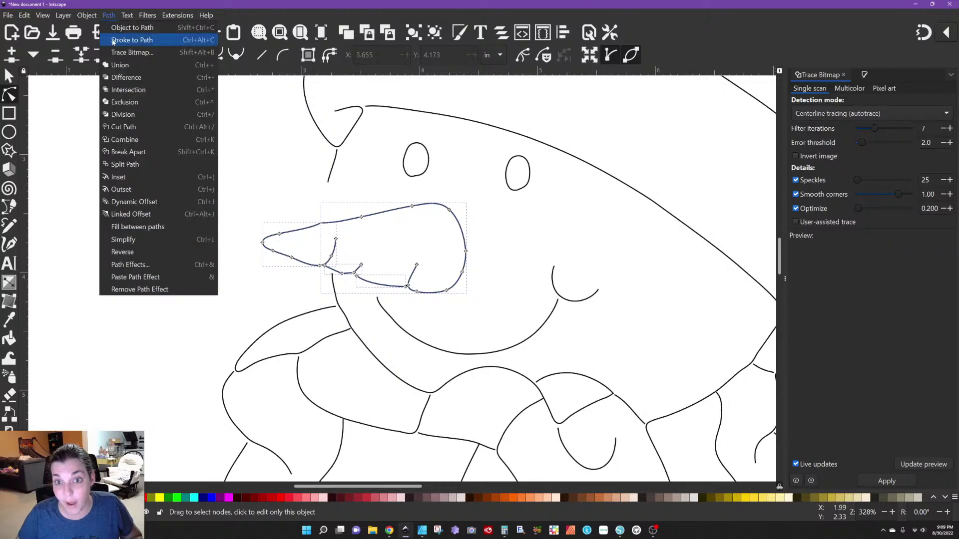
click(129, 140)
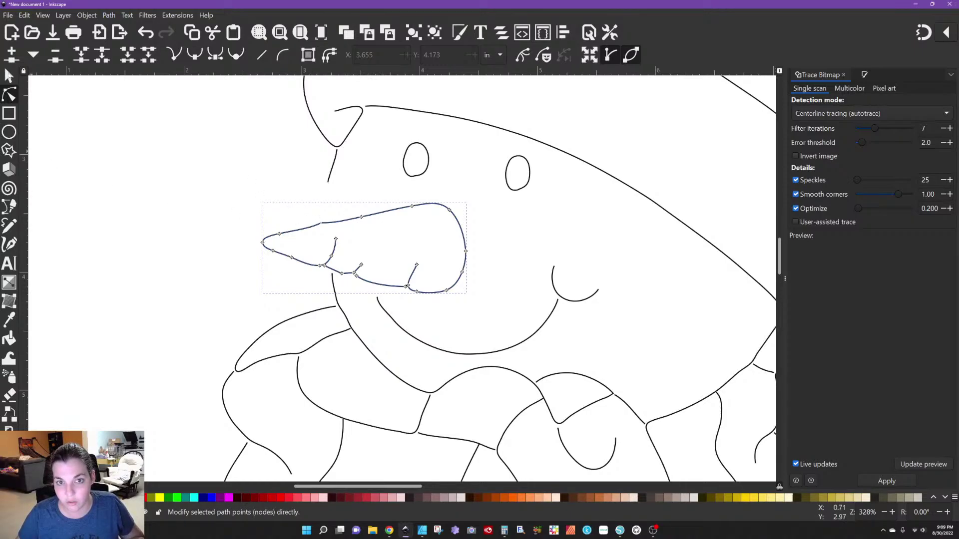
Move the combined nose out of the snowman into a new document and enlarge it to about 11.4 by 5.9 in on the page
click(9, 75)
key(Delete)
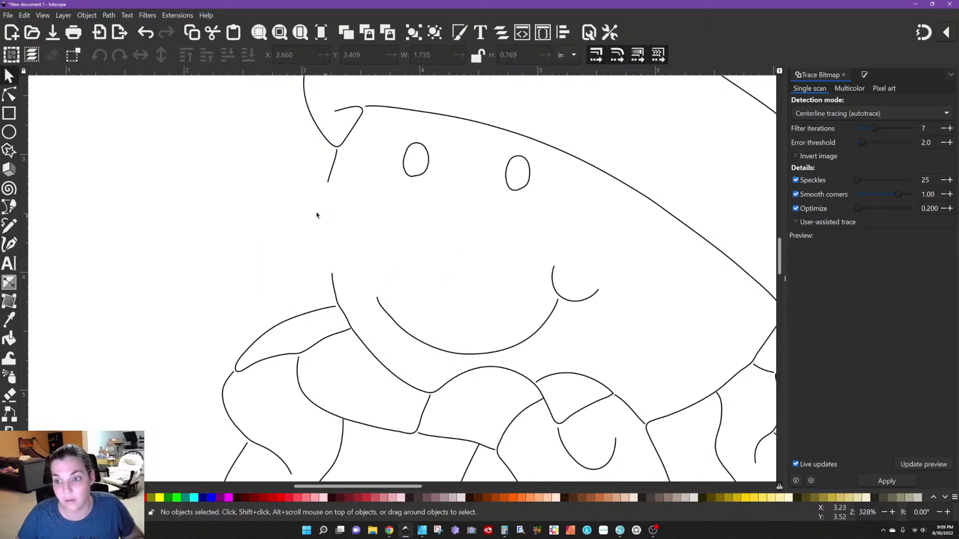
click(10, 15)
click(16, 28)
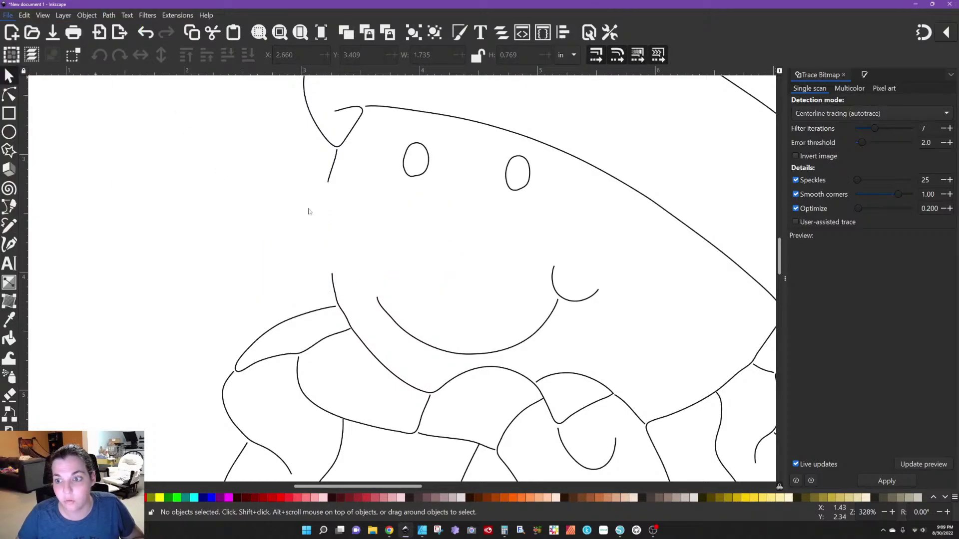
key(ctrl+v)
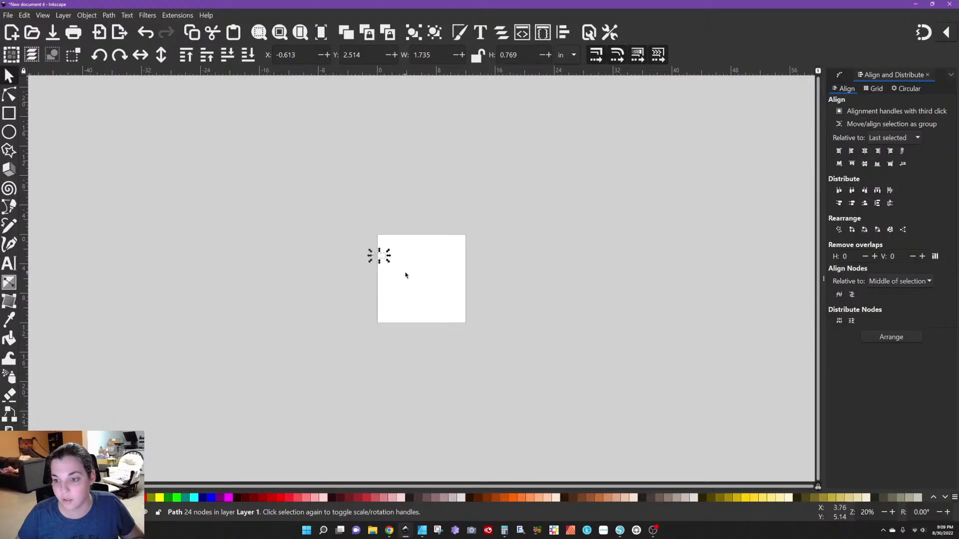
scroll(388, 268, up, 2)
drag(384, 253, 498, 323)
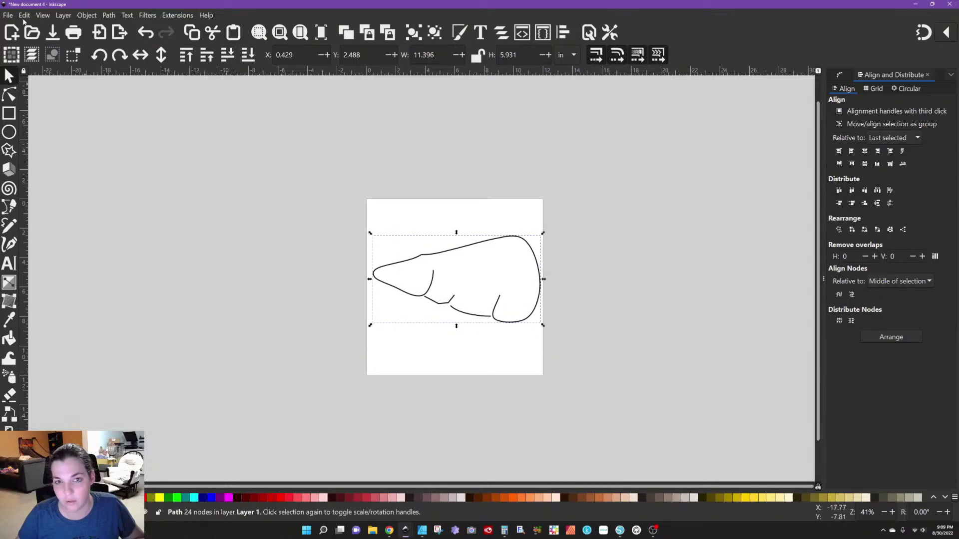
Save the nose drawing to the Desktop as "test piece" in Desktop Cutting Plotter (AutoCAD DXF R12) format
click(7, 15)
click(33, 90)
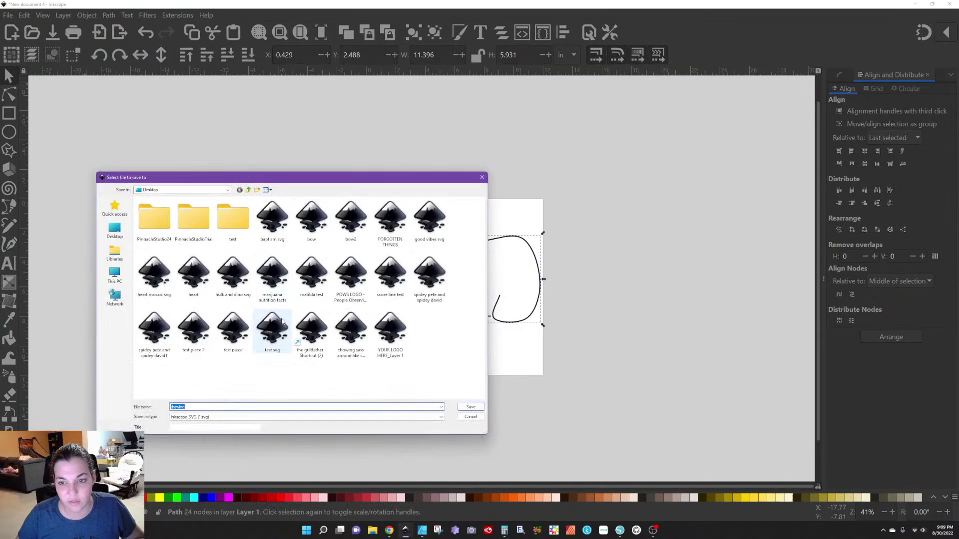
click(232, 342)
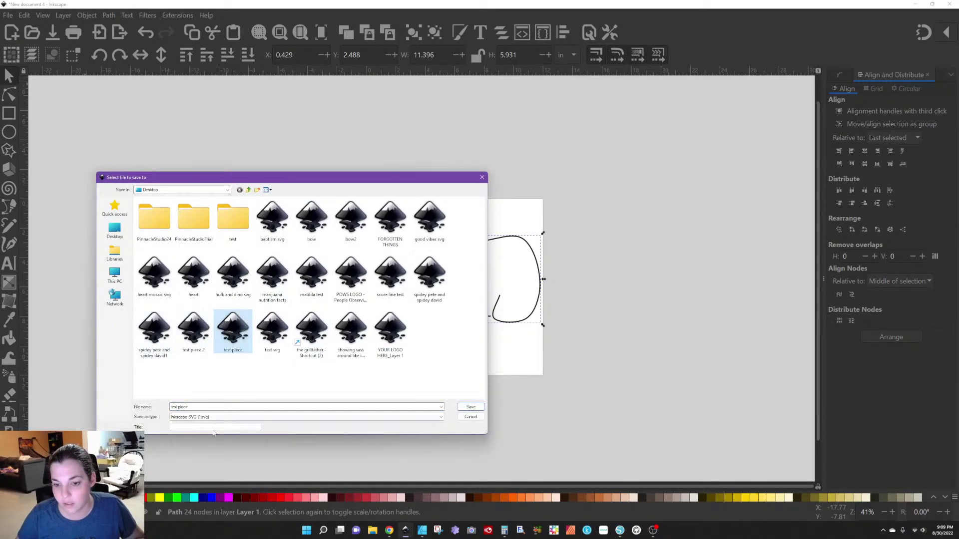
click(221, 417)
key(d)
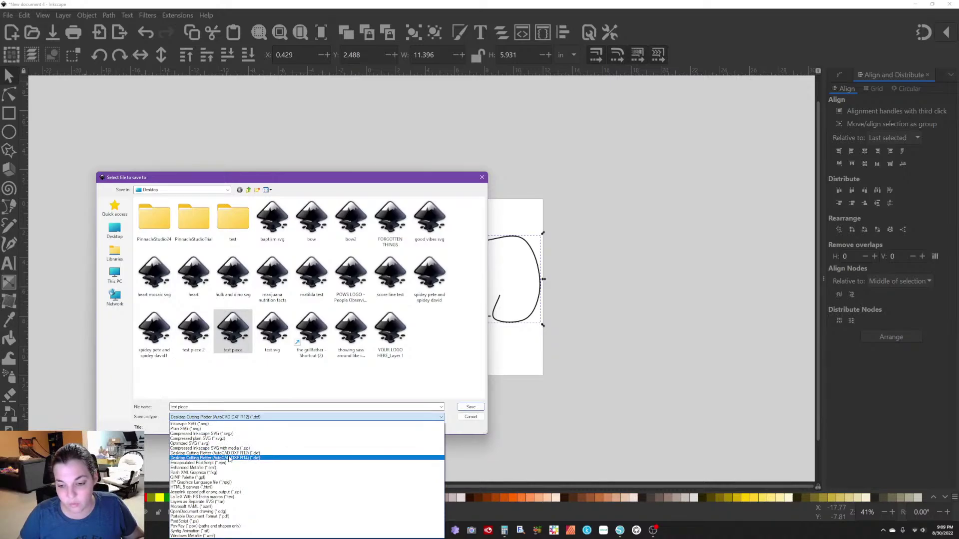
click(229, 454)
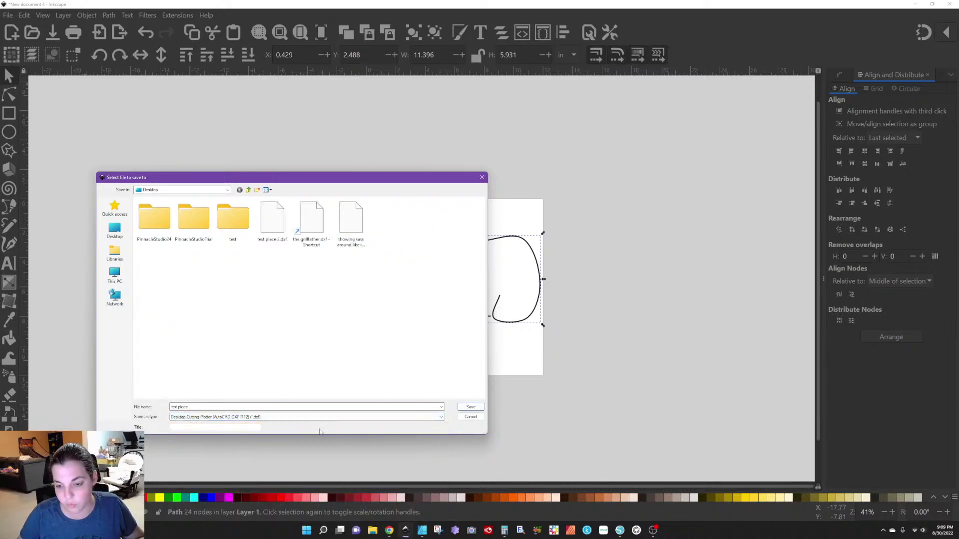
click(470, 408)
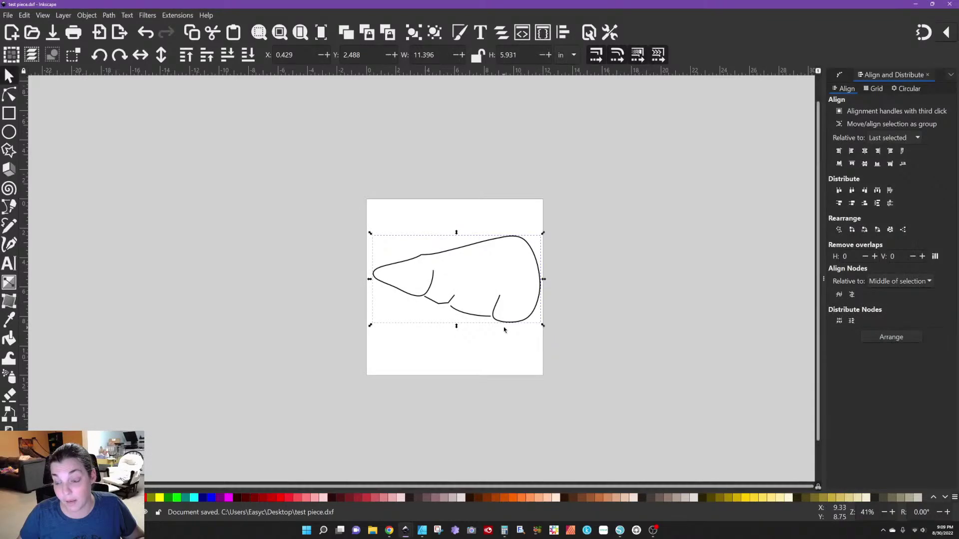
drag(504, 323, 501, 324)
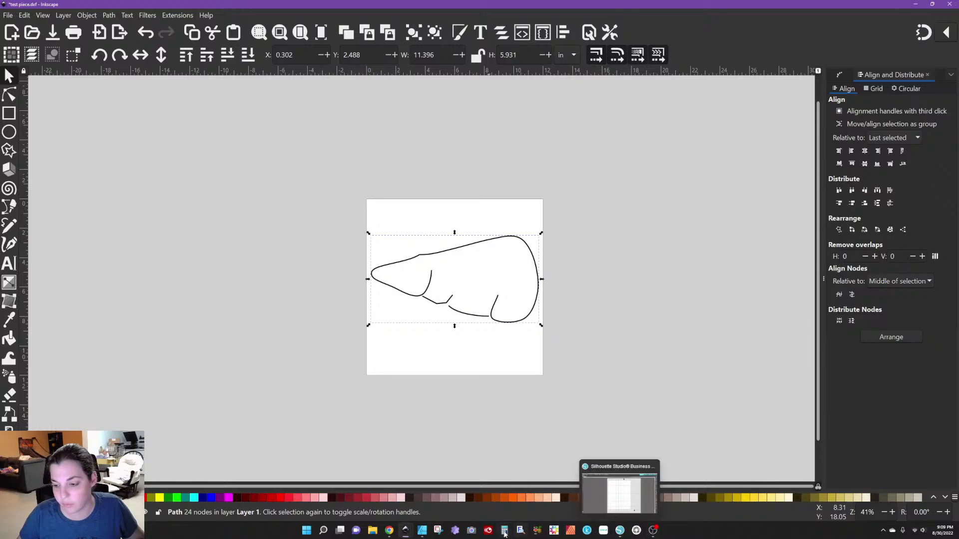
Switch to Silhouette Studio and open the "test svg" file from the Desktop
mouse_move(423, 533)
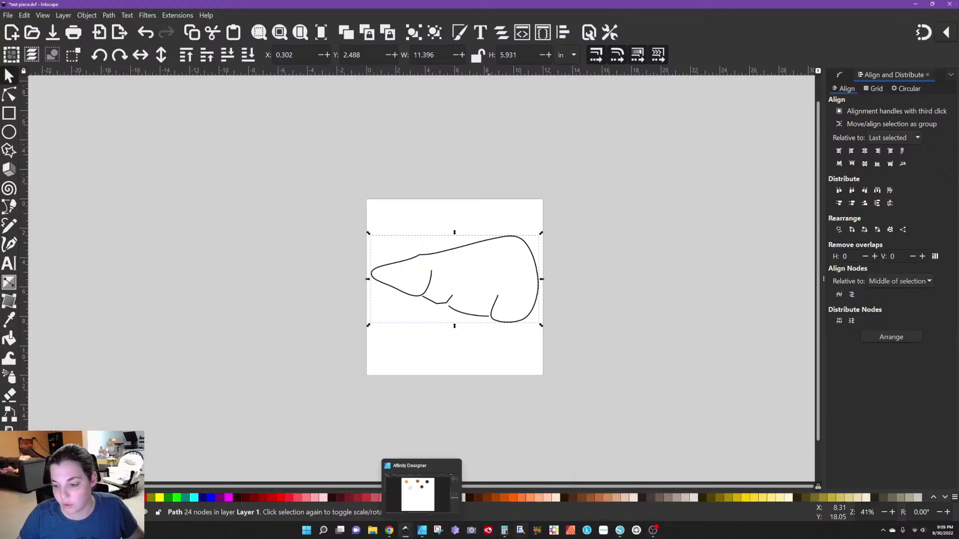
click(624, 531)
click(26, 26)
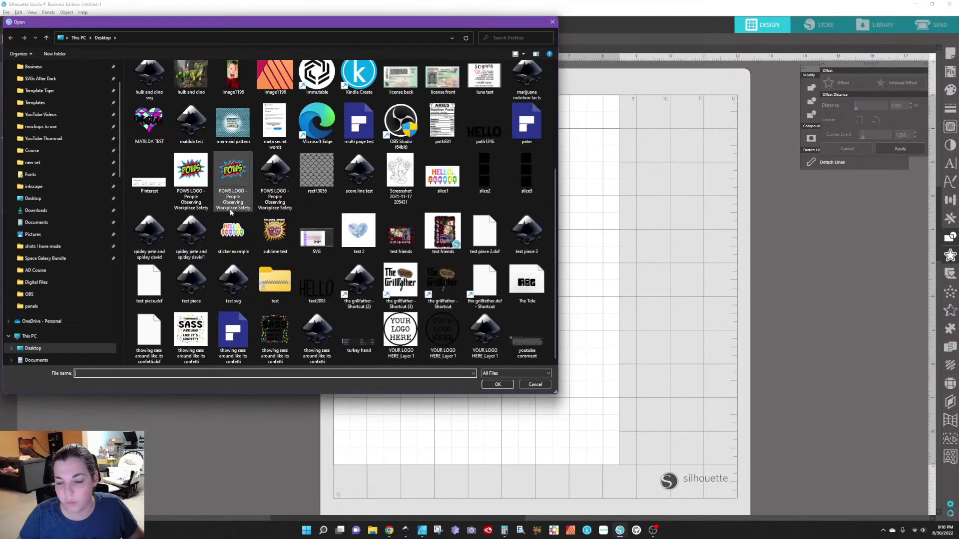
double_click(233, 280)
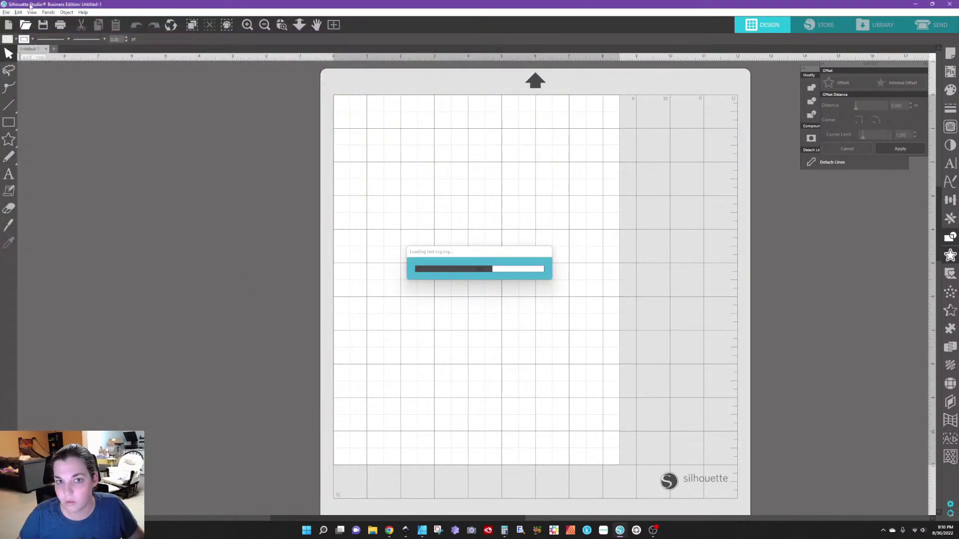
Open the saved "test piece" drawing of the nose from the Desktop
click(25, 25)
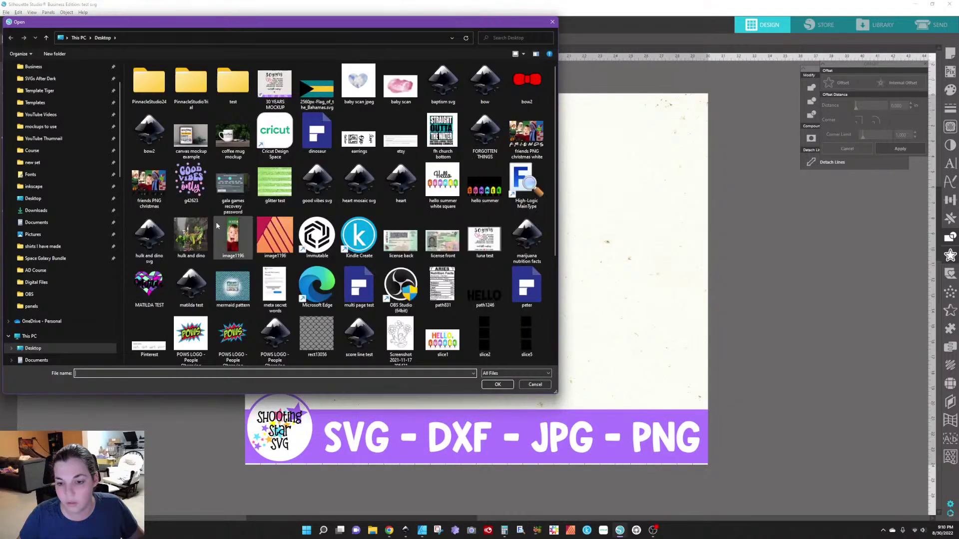
scroll(200, 225, down, 3)
double_click(191, 285)
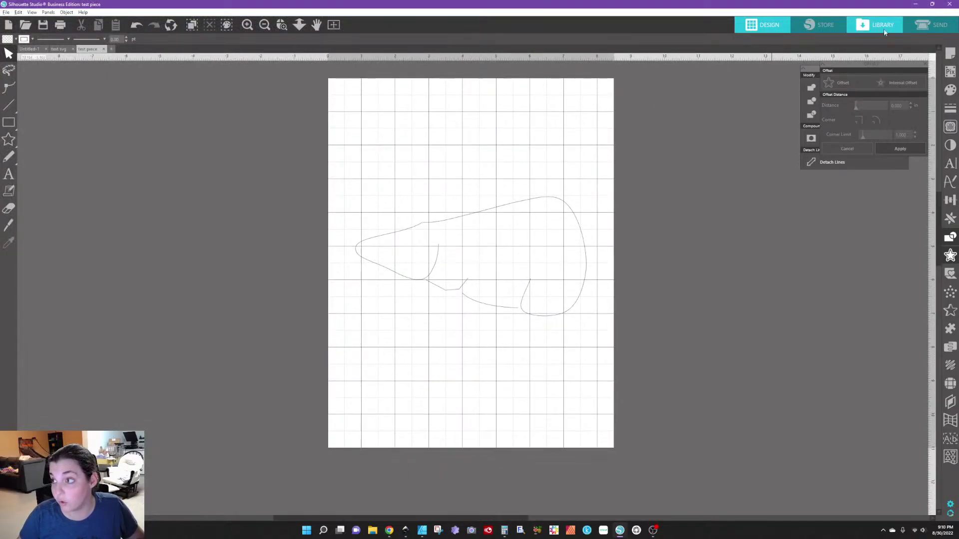
Check the nose's cut lines in the Send view, return to the design view and start a blank document
click(923, 29)
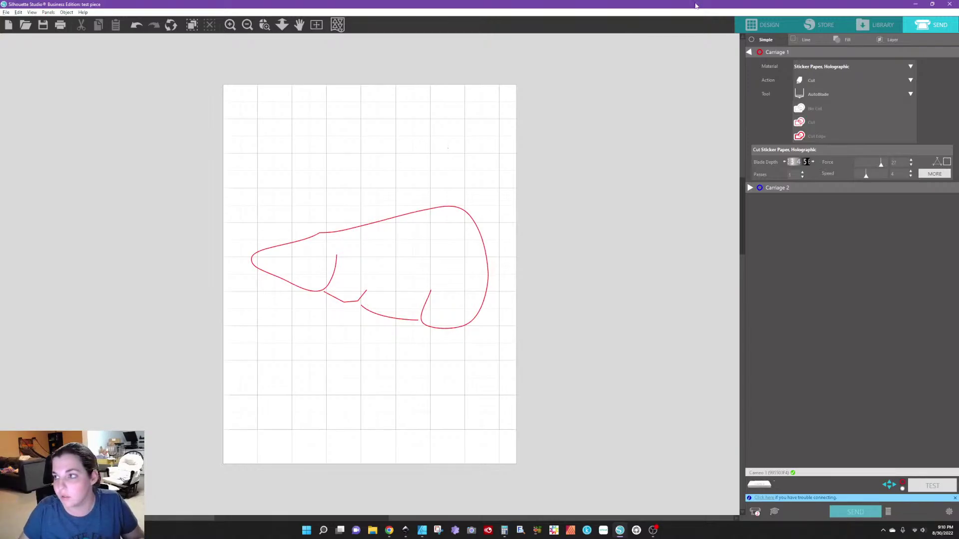
click(761, 24)
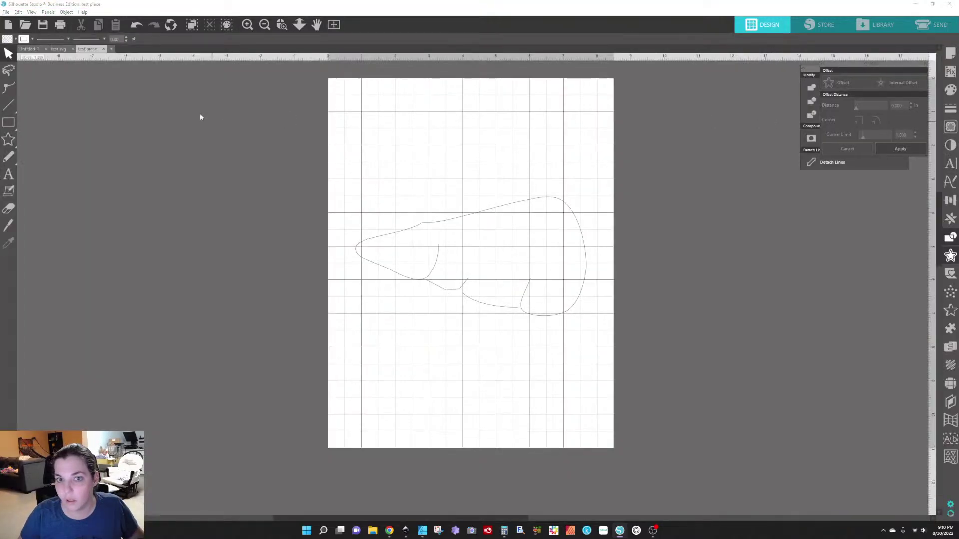
click(112, 49)
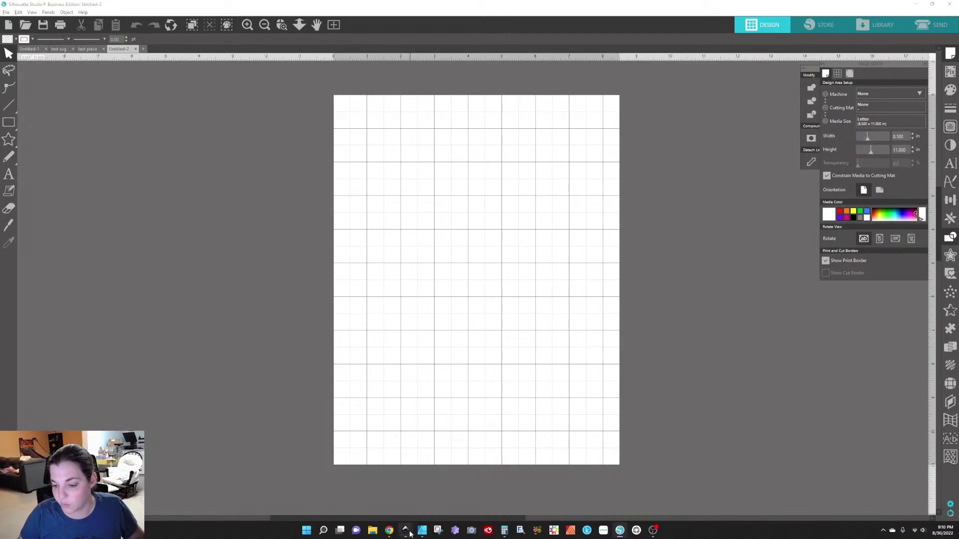
Switch back to the snowman document in Inkscape and delete all the remaining traced paths
mouse_move(406, 530)
click(380, 482)
ctrl+scroll(382, 437, down, 5)
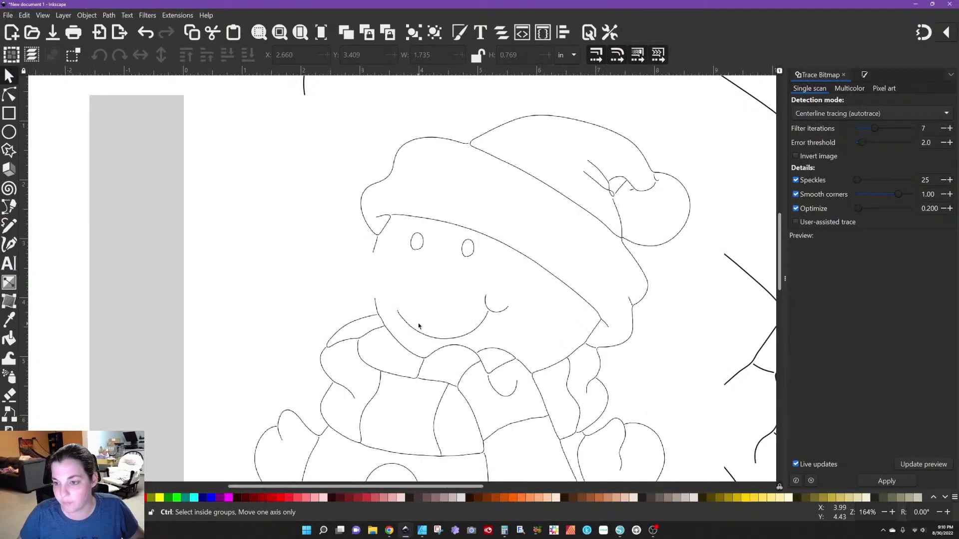
drag(327, 120, 522, 399)
key(Delete)
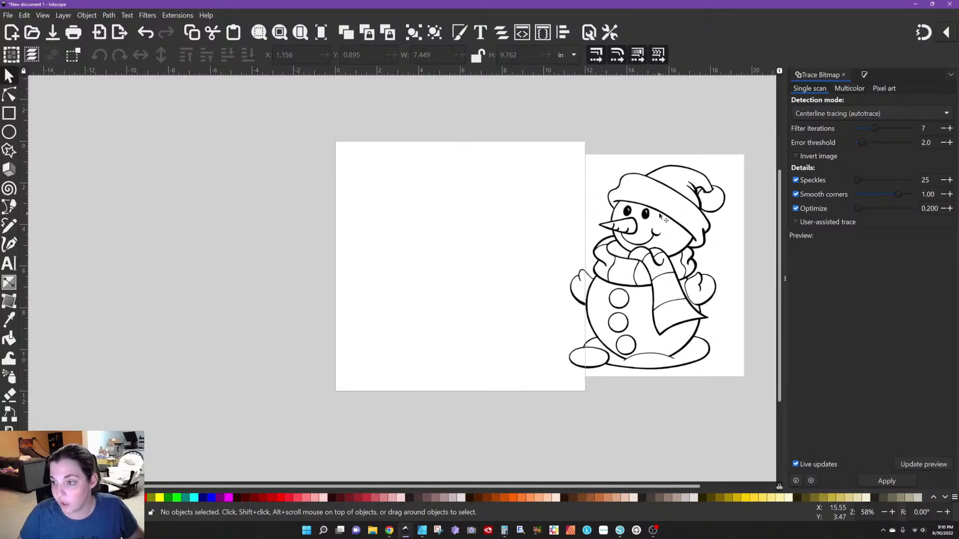
Move the original snowman image onto the page and set its trace detection mode to Brightness cutoff
mouse_move(664, 213)
mouse_down()
mouse_move(411, 204)
mouse_move(420, 205)
mouse_up()
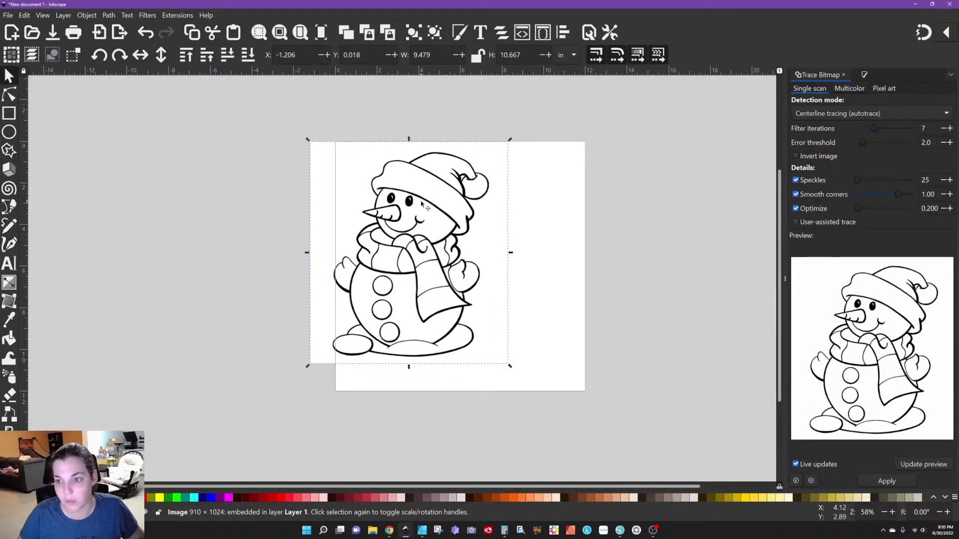
click(869, 114)
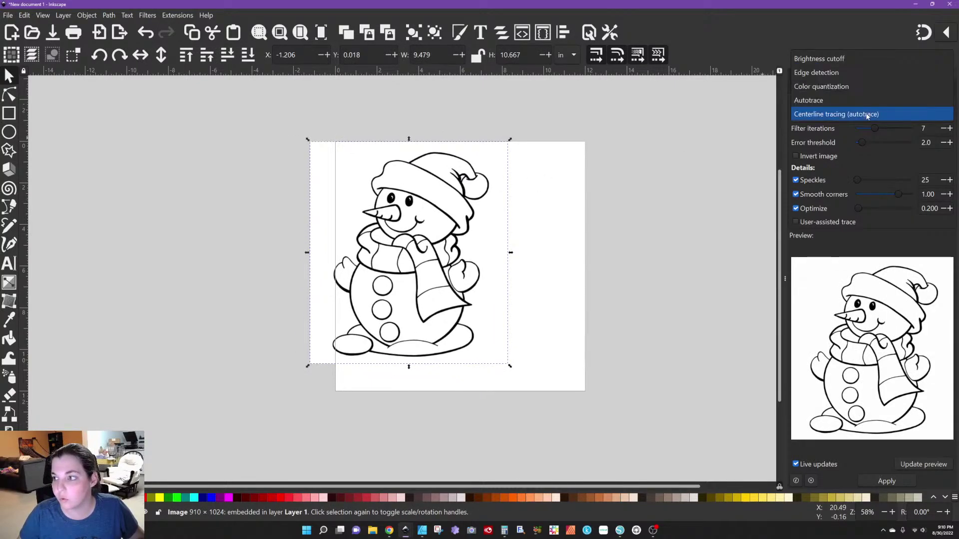
click(839, 61)
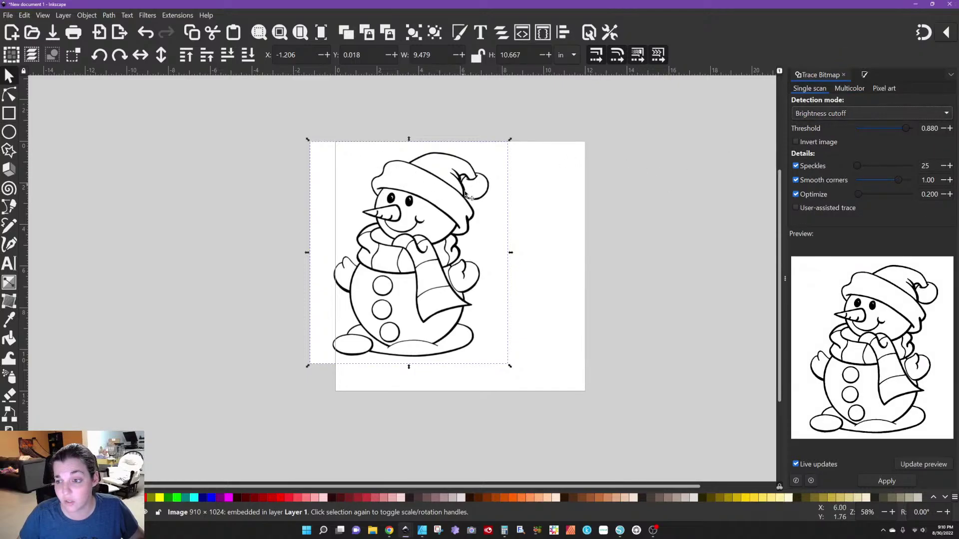
Reposition the snowman image beside the empty page, at about X -10.5, Y -0.107 in
drag(419, 205, 418, 206)
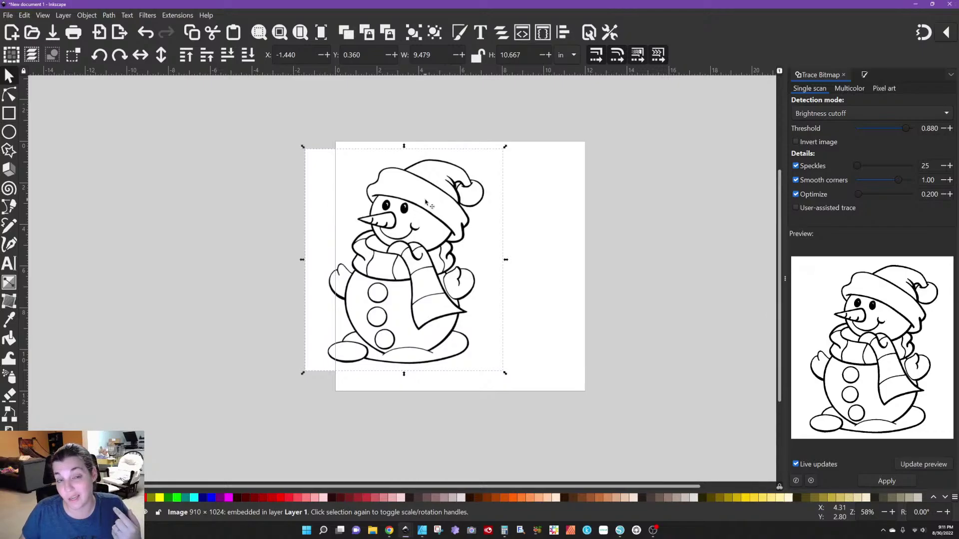
drag(426, 202, 443, 218)
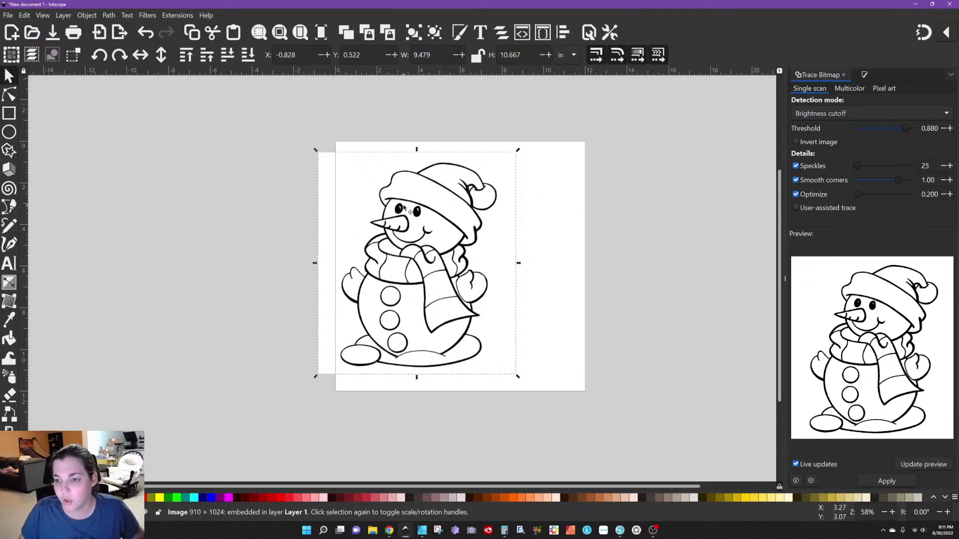
mouse_move(426, 202)
mouse_down()
mouse_move(424, 189)
mouse_move(236, 186)
mouse_move(231, 194)
mouse_up()
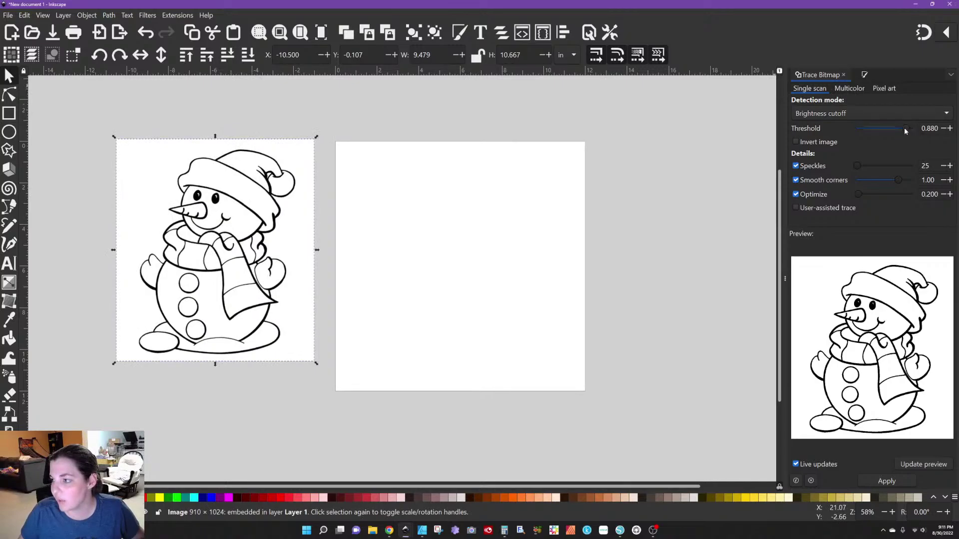
Trace the snowman image with a brightness threshold of 0.880 and speckles set to 15
drag(906, 129, 910, 131)
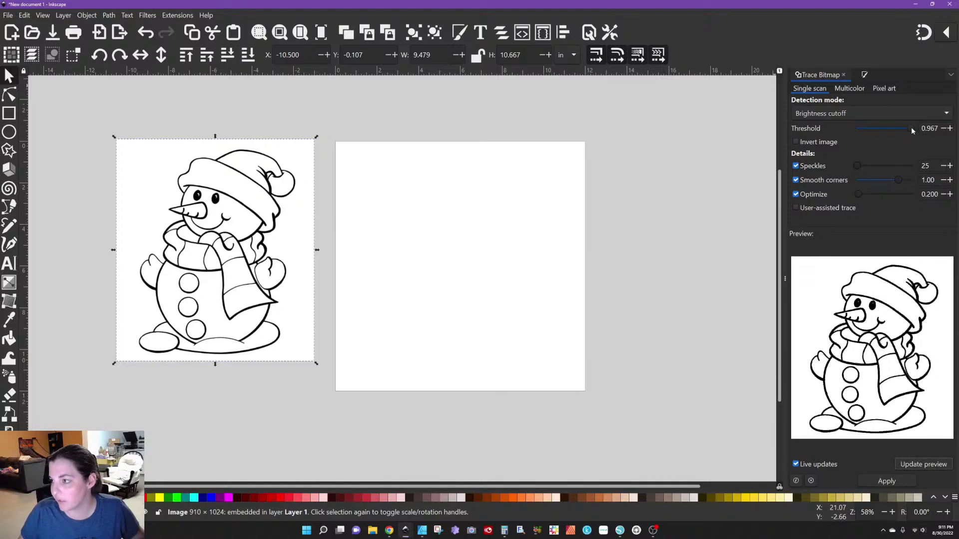
drag(912, 130, 906, 131)
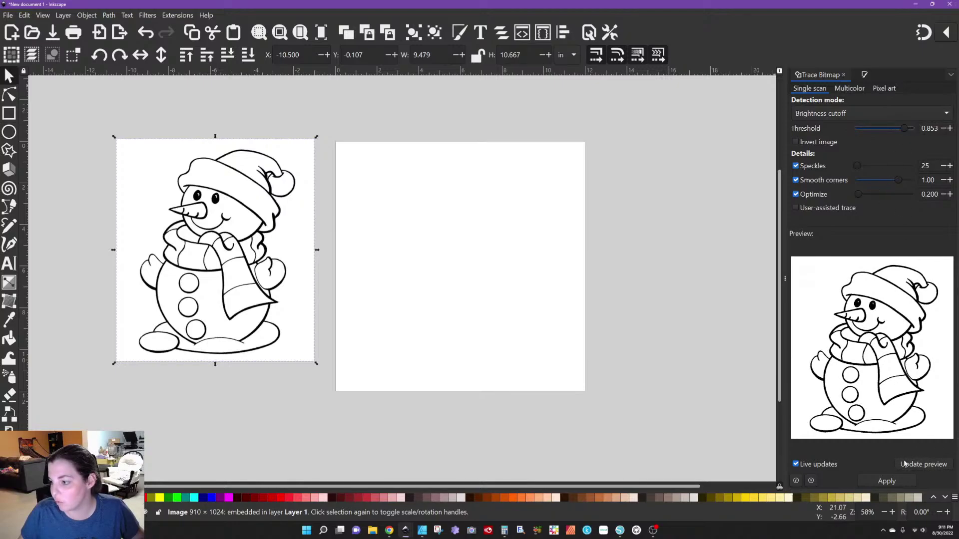
double_click(924, 166)
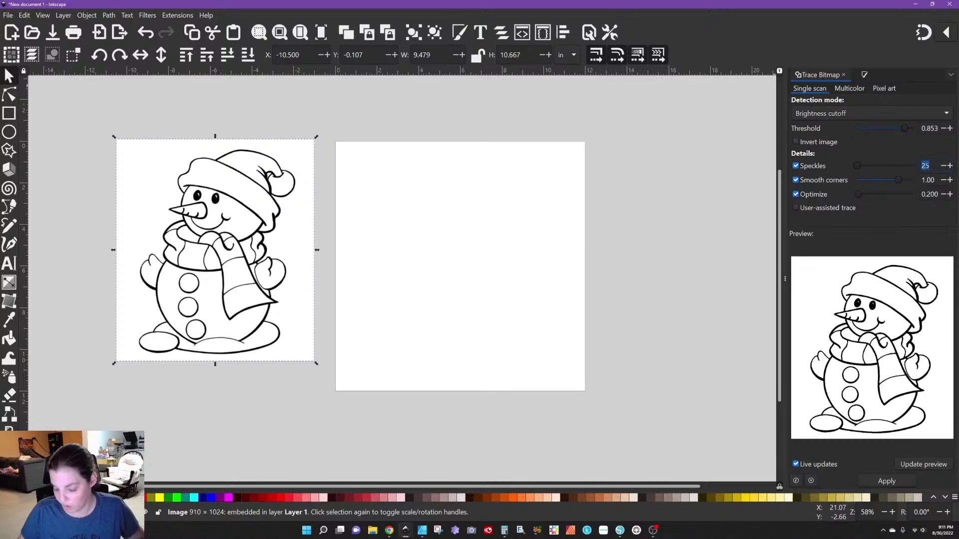
text(15)
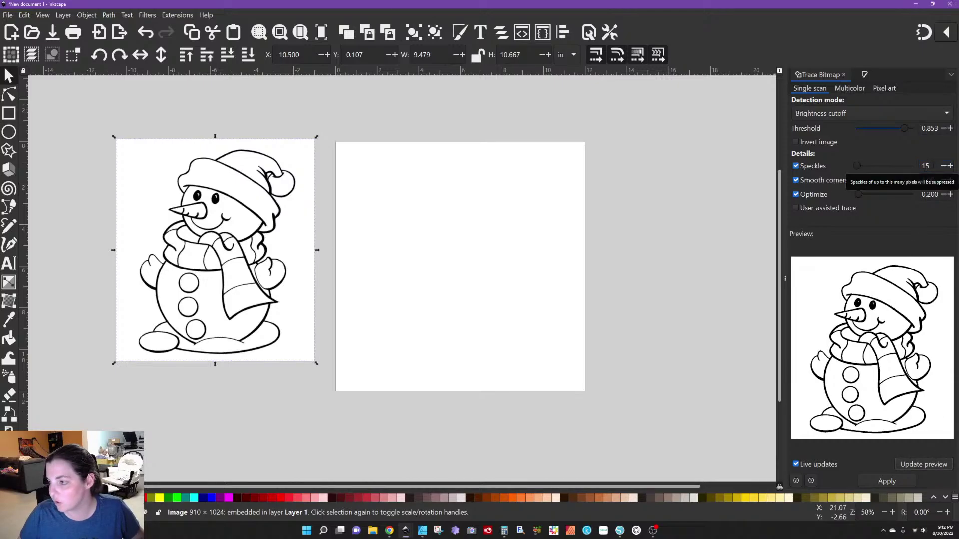
drag(904, 128, 907, 128)
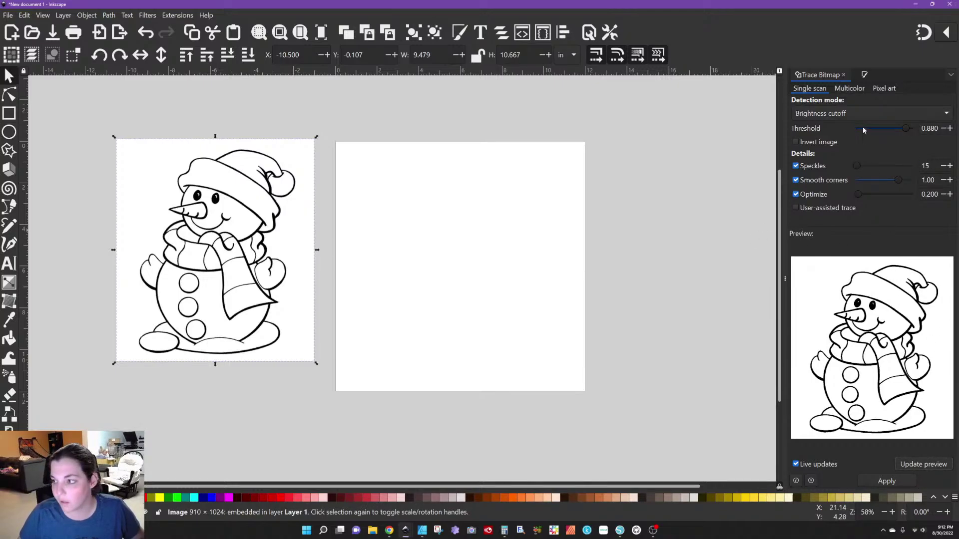
click(883, 483)
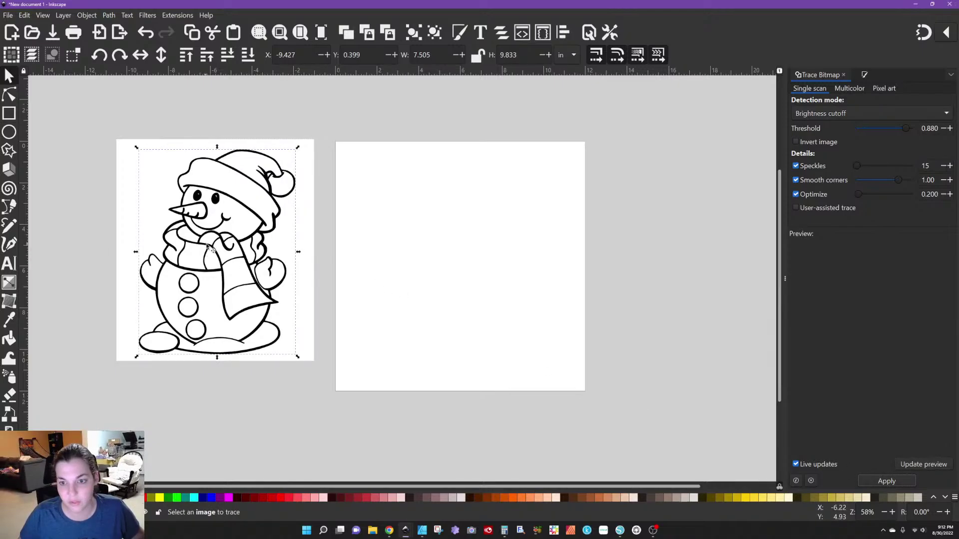
Move the traced snowman path onto the page at about X 2.051, Y 0.596 in and delete the original image
mouse_move(246, 242)
mouse_down()
mouse_move(348, 260)
mouse_move(467, 247)
mouse_up()
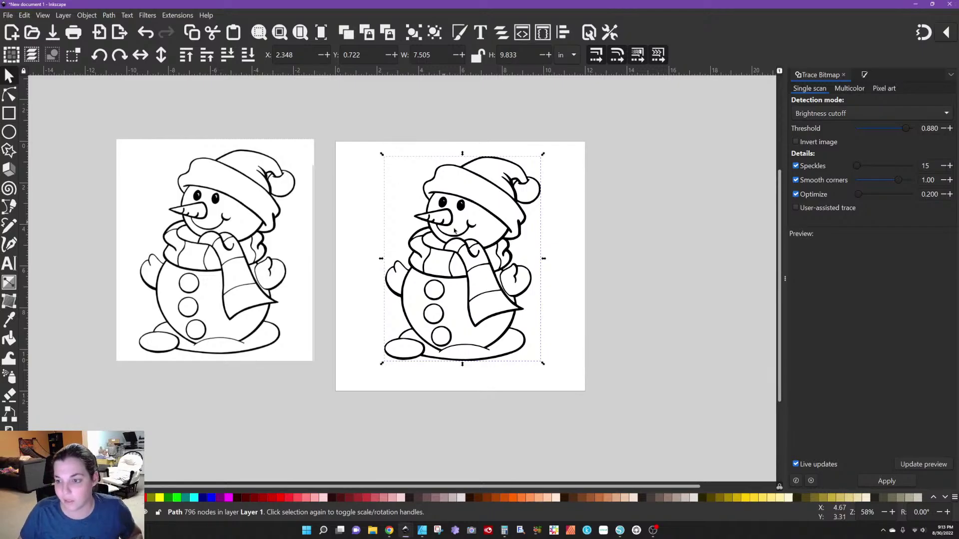
drag(469, 203, 423, 174)
scroll(466, 205, up, 4)
scroll(386, 191, down, 4)
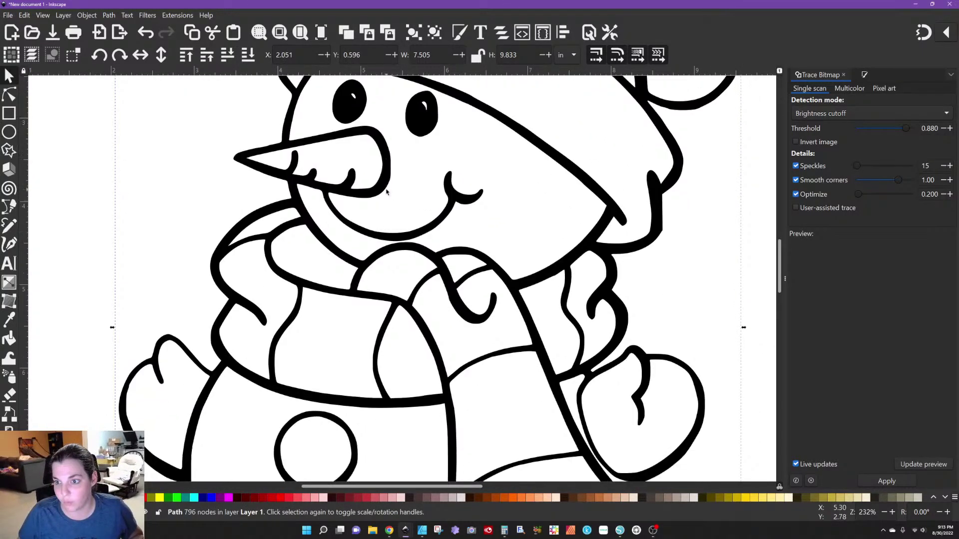
scroll(386, 192, up, 5)
scroll(386, 192, down, 3)
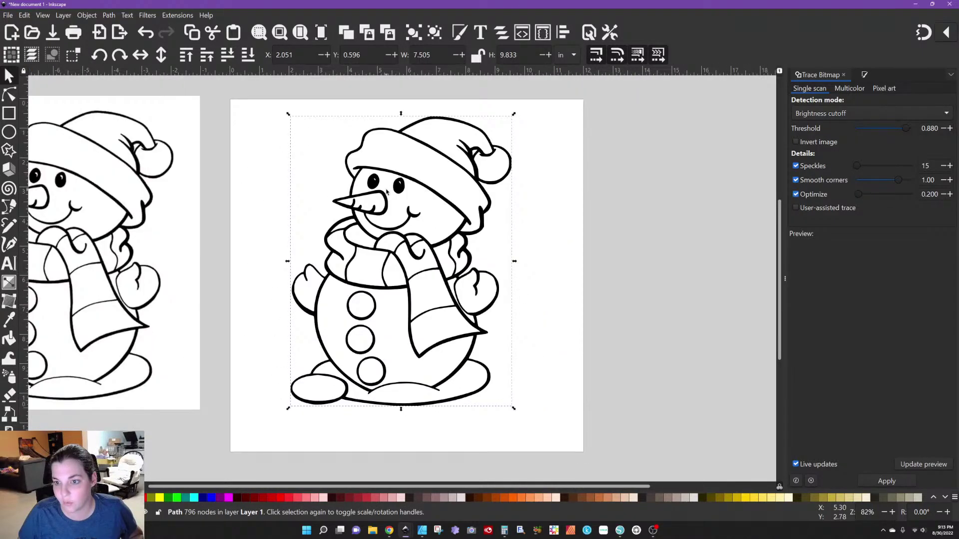
click(173, 175)
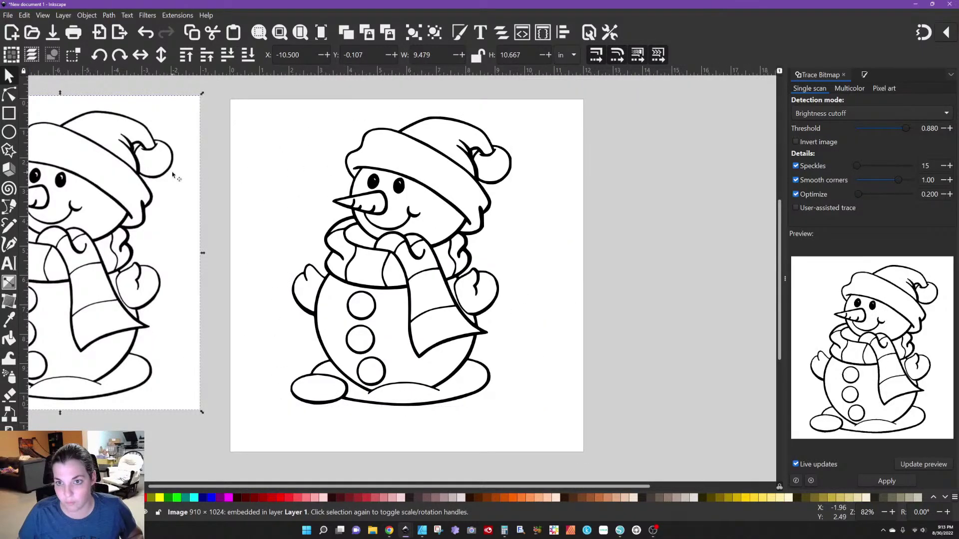
key(Delete)
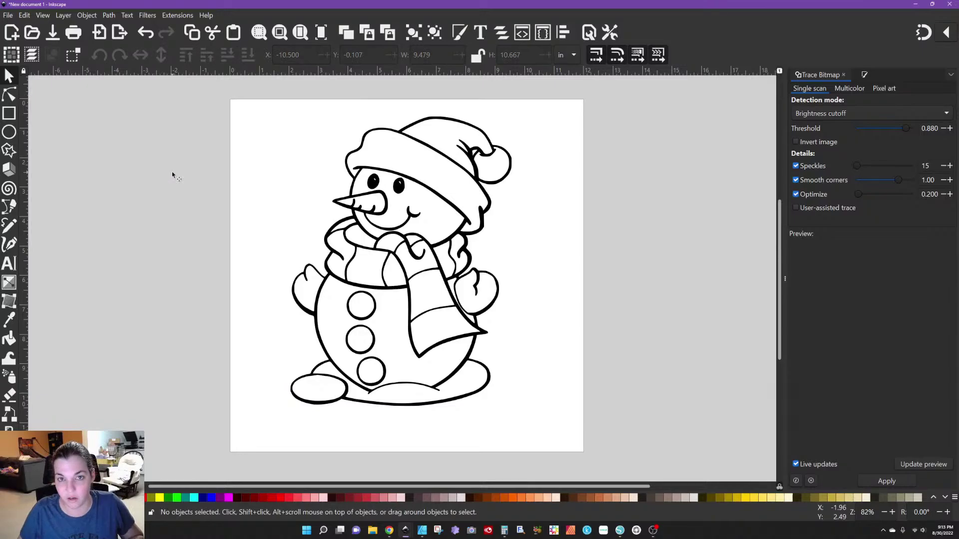
Save the document to the Desktop as an Inkscape SVG named snowman
click(8, 15)
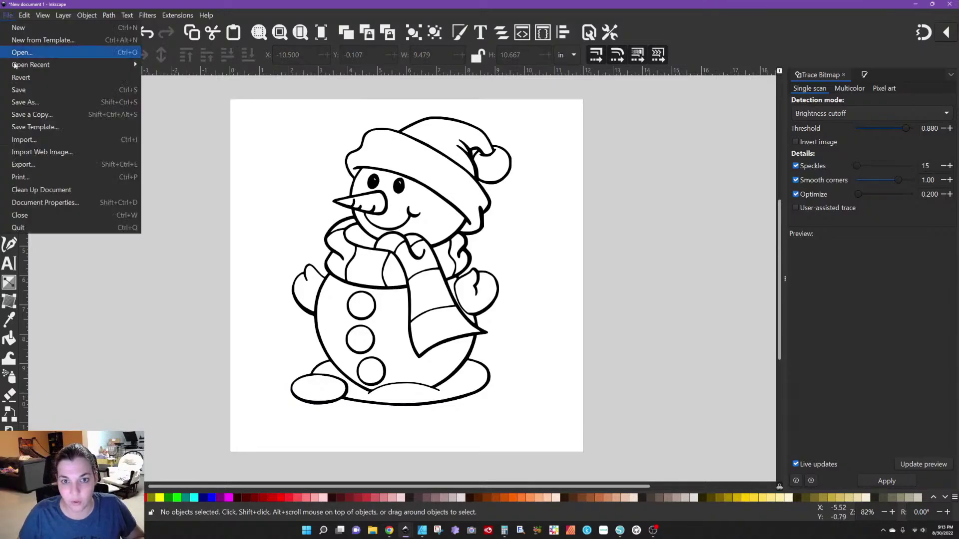
click(27, 93)
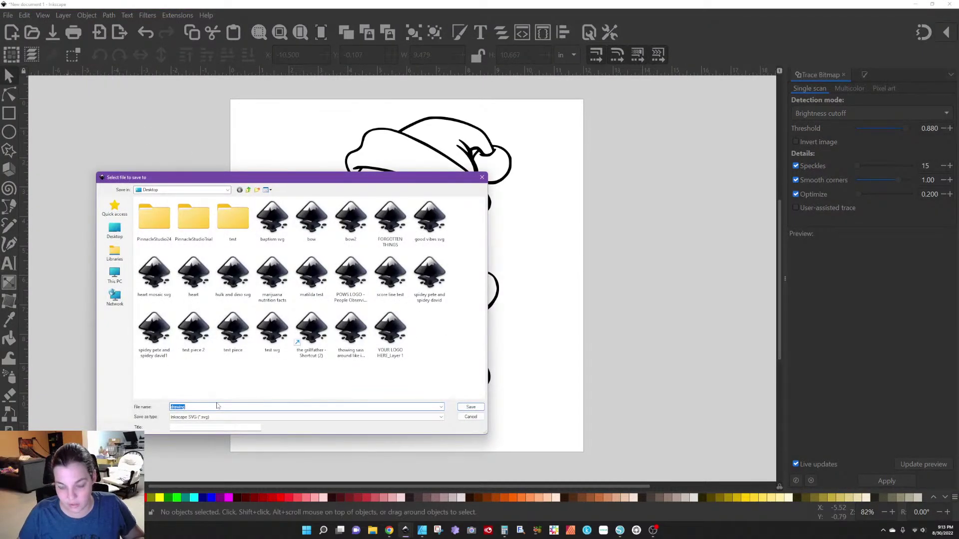
text(snowma)
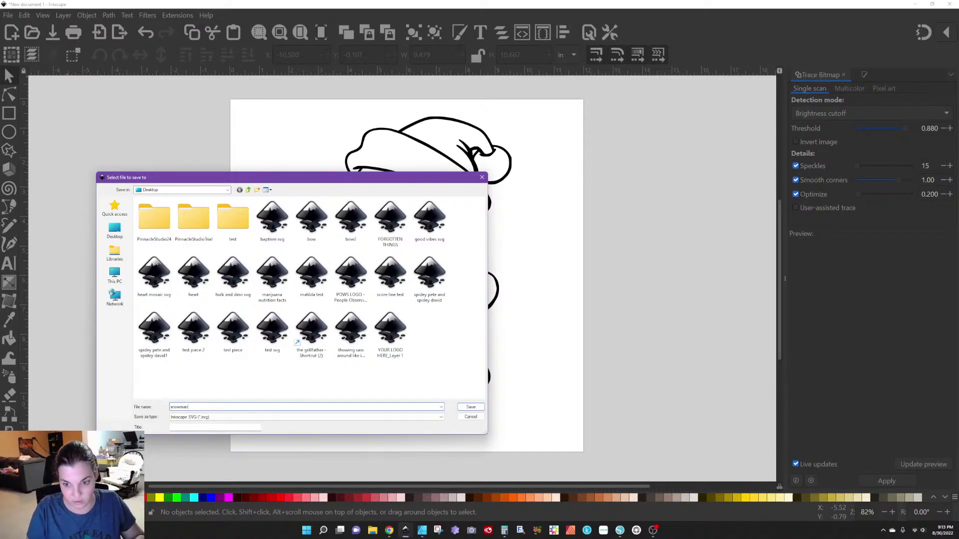
text(n)
key(Return)
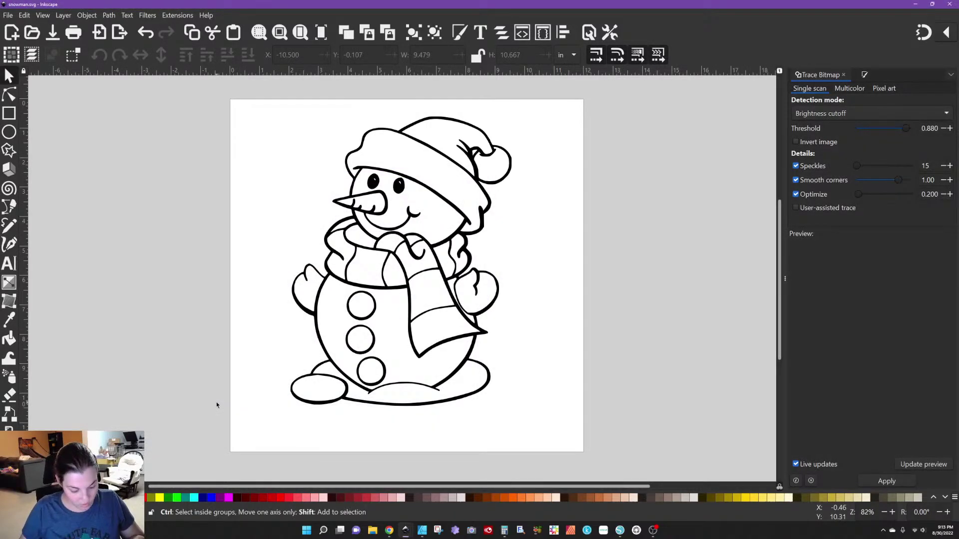
Save the snowman drawing again to the Desktop in DXF format as snowman.dxf
key(ctrl+shift+s)
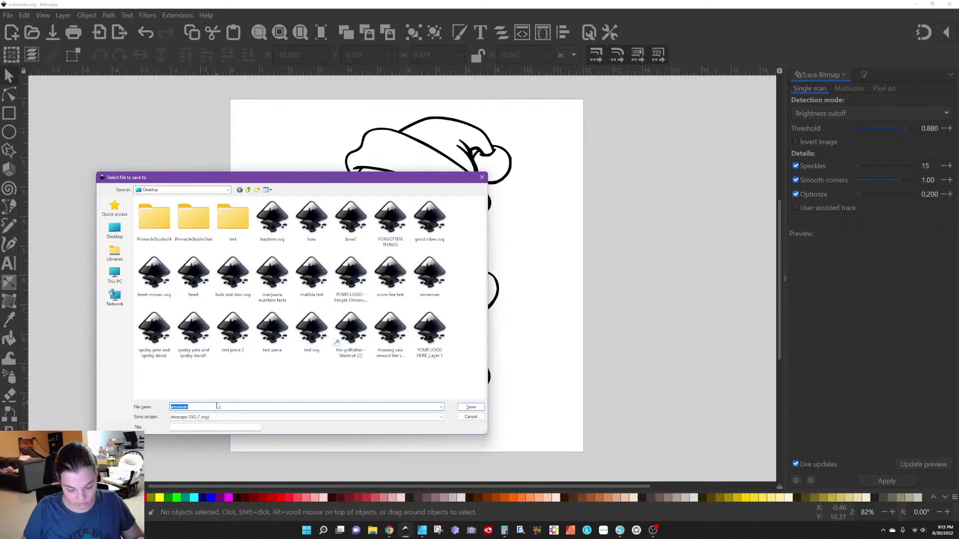
key(Tab)
key(d)
key(Return)
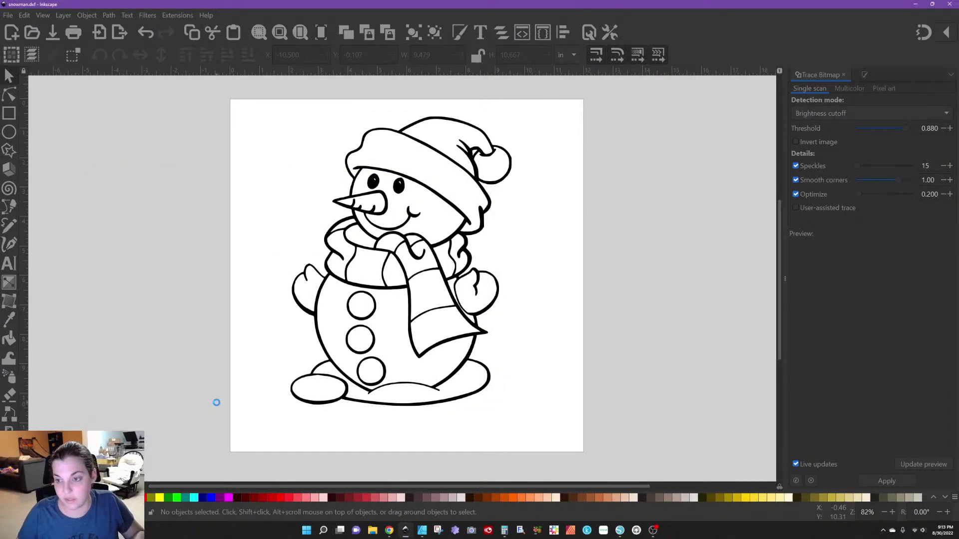
Switch to Silhouette Studio and open snowman.dxf from the Desktop
mouse_move(620, 535)
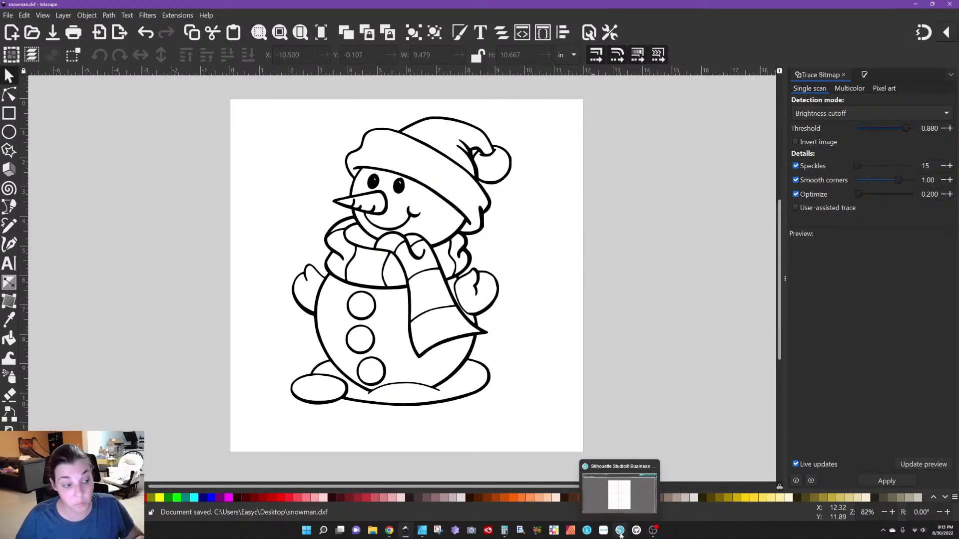
click(620, 535)
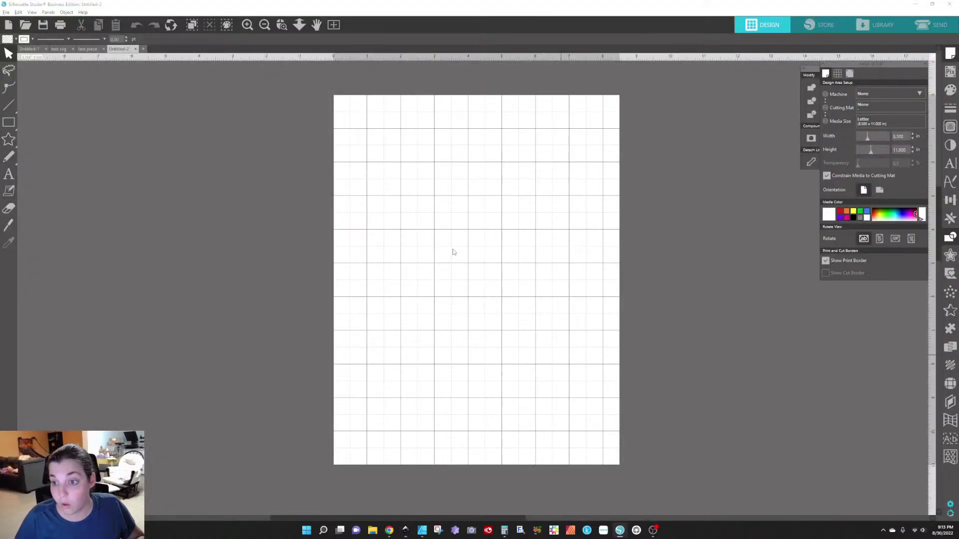
click(25, 25)
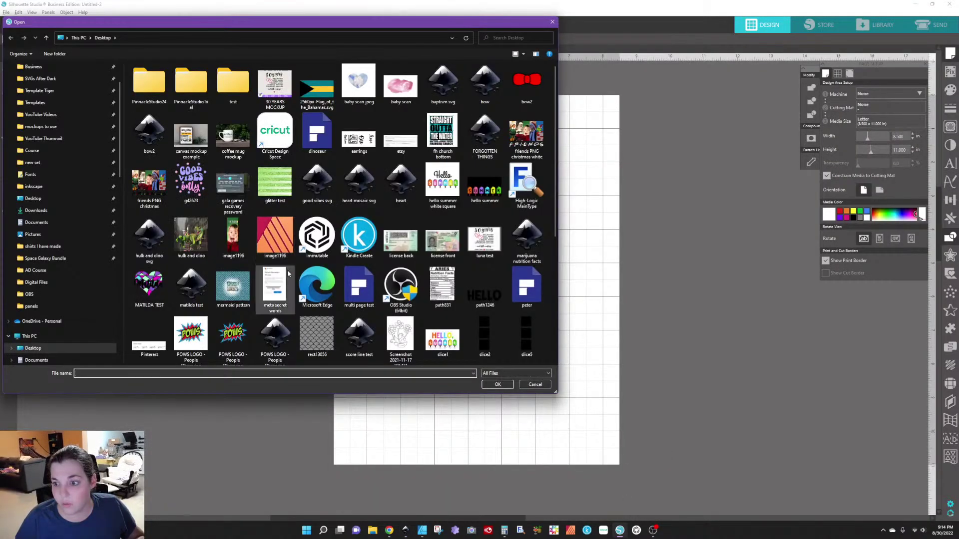
scroll(287, 274, down, 5)
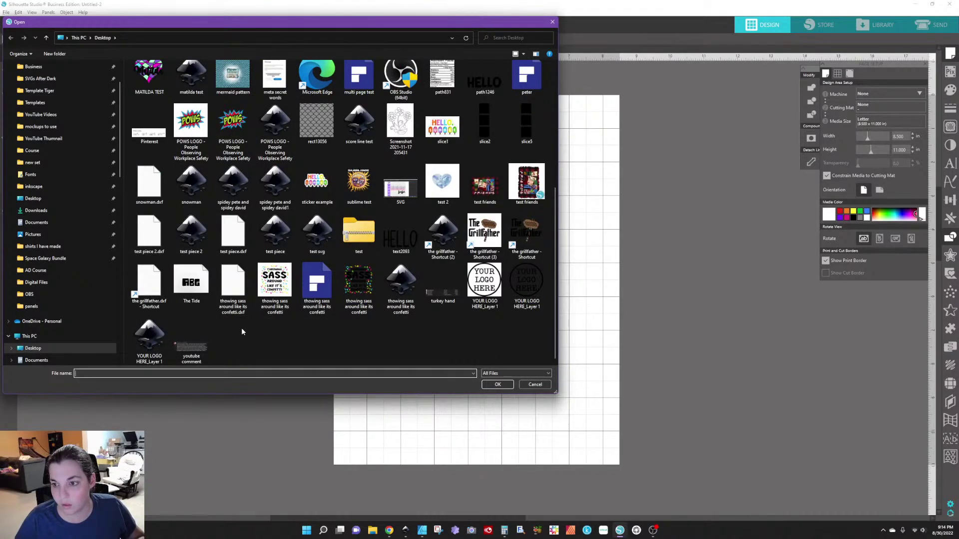
double_click(189, 202)
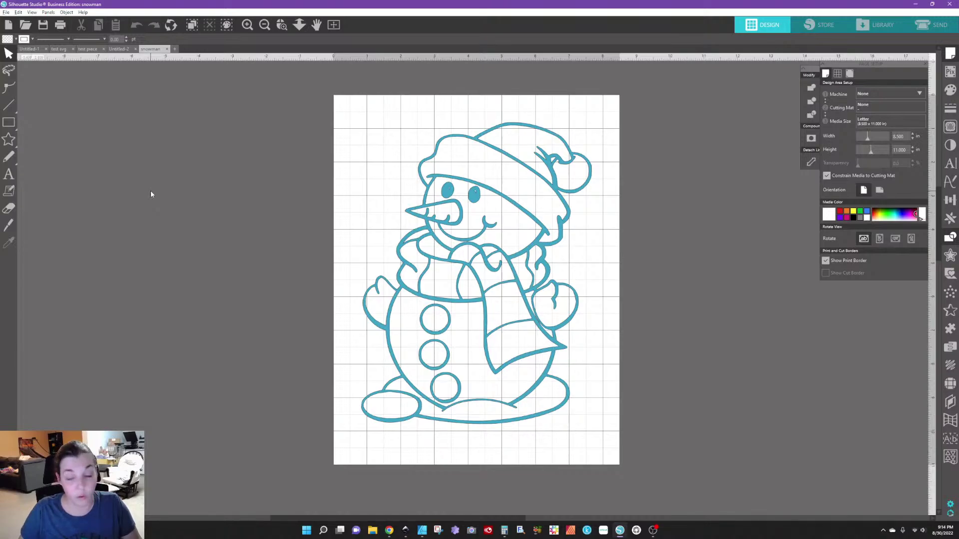
Inspect the snowman's outlines up close and its cut lines in the Send view, and return to the full-page design view
click(247, 24)
scroll(402, 223, up, 1)
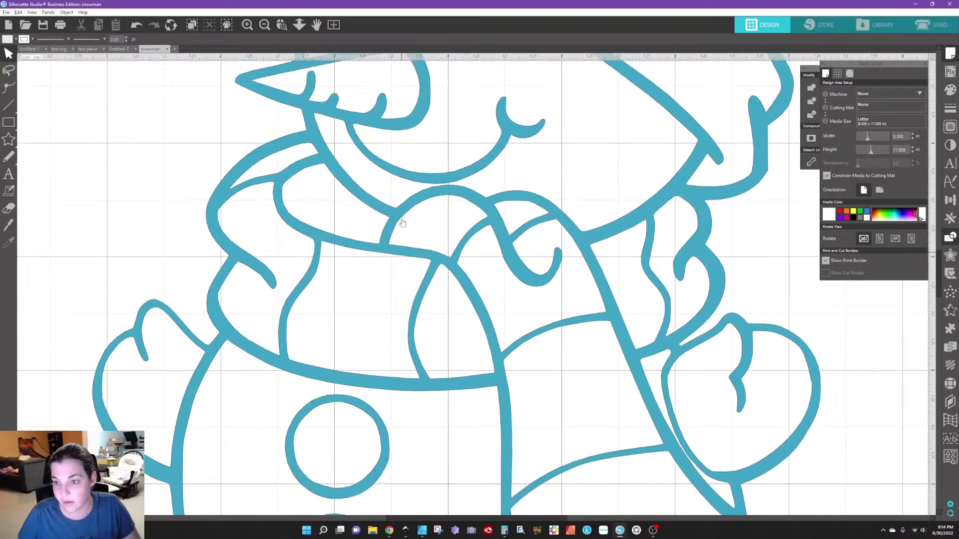
click(395, 215)
click(945, 25)
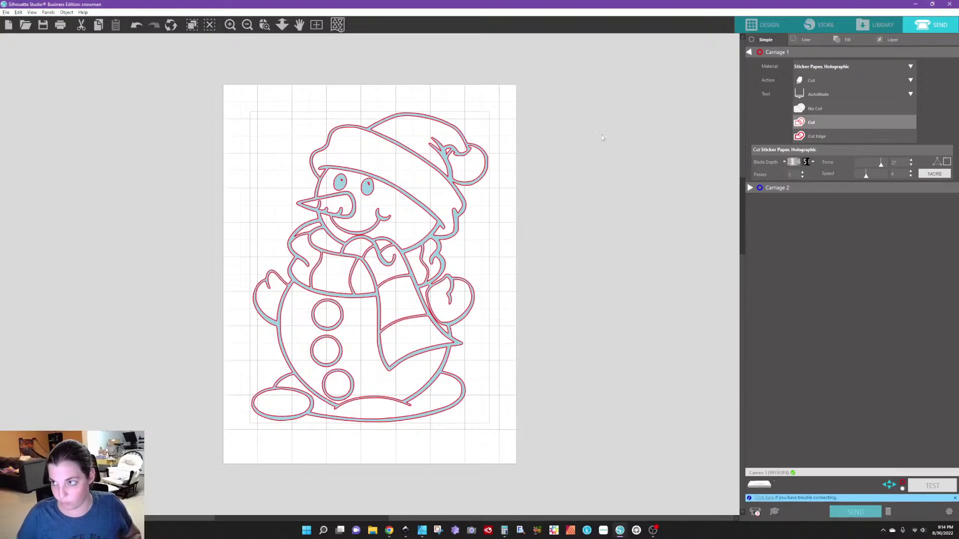
click(762, 25)
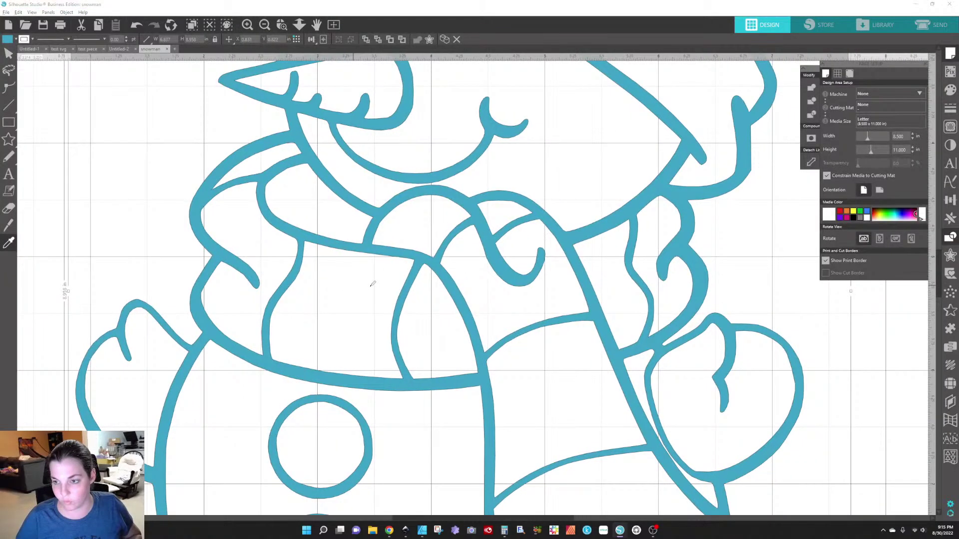
click(9, 54)
click(334, 24)
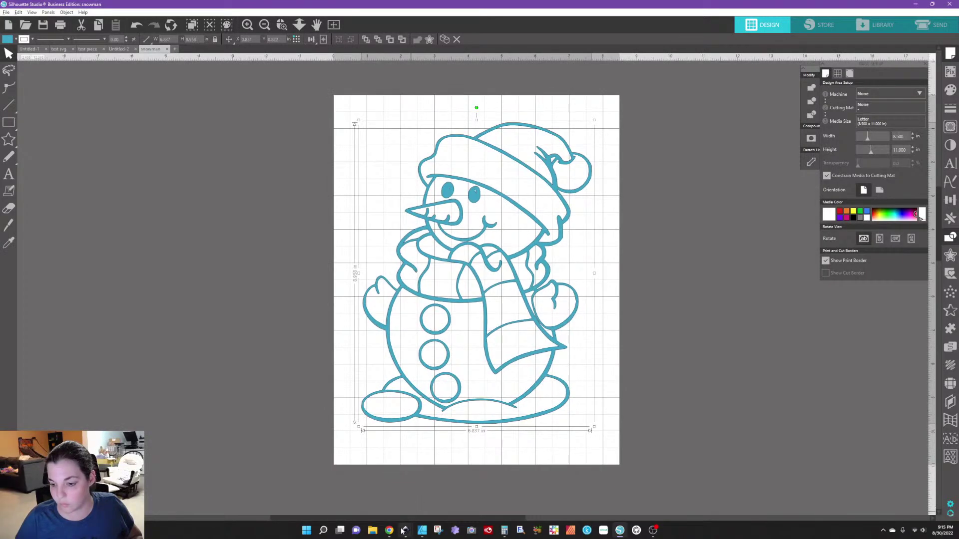
Switch back to Inkscape, duplicate the snowman path and place the copy beside the page at about X -8.283, Y 0.482 in
mouse_move(402, 531)
click(373, 486)
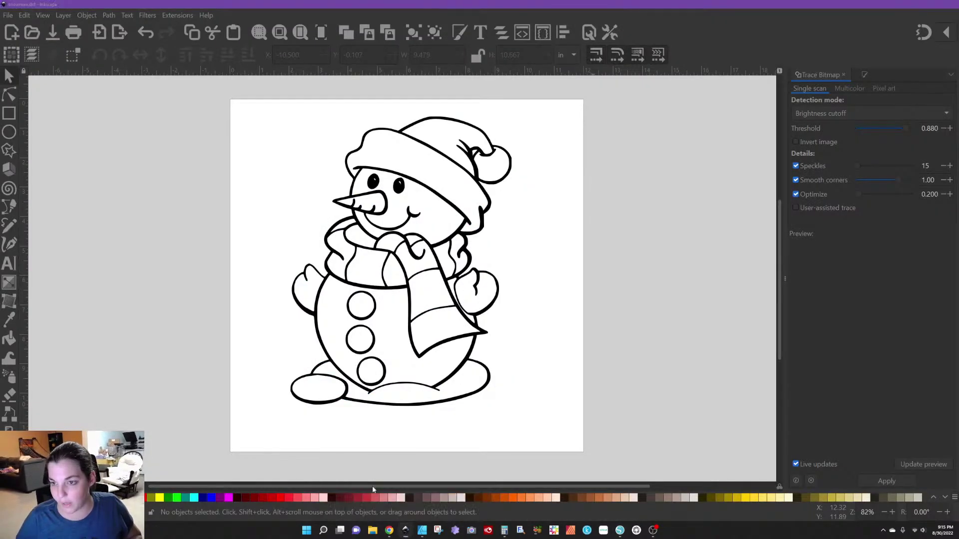
click(385, 171)
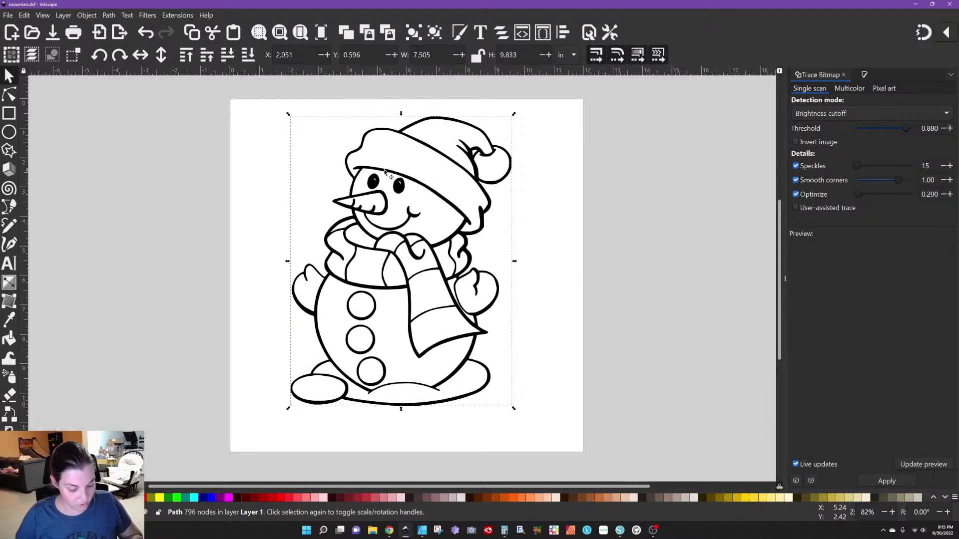
key(ctrl+d)
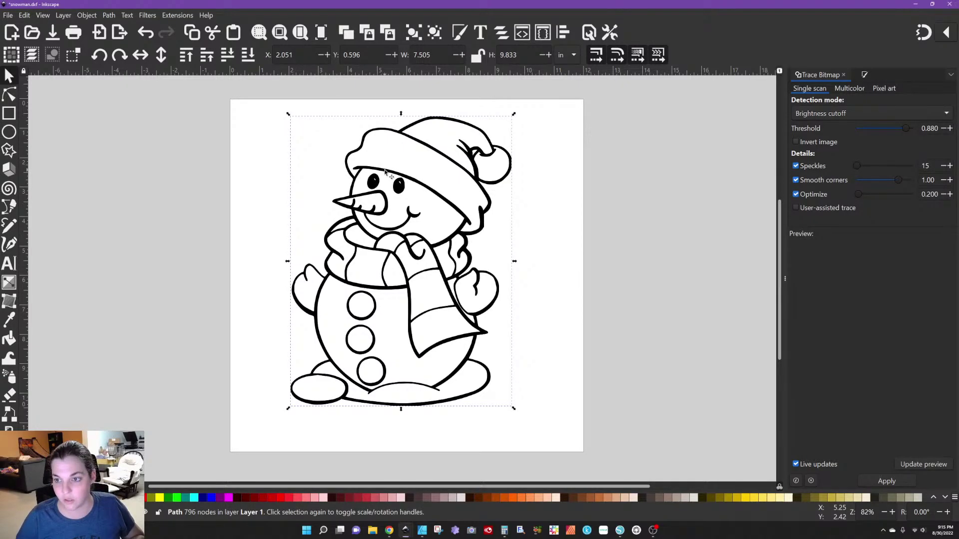
drag(385, 171, 276, 172)
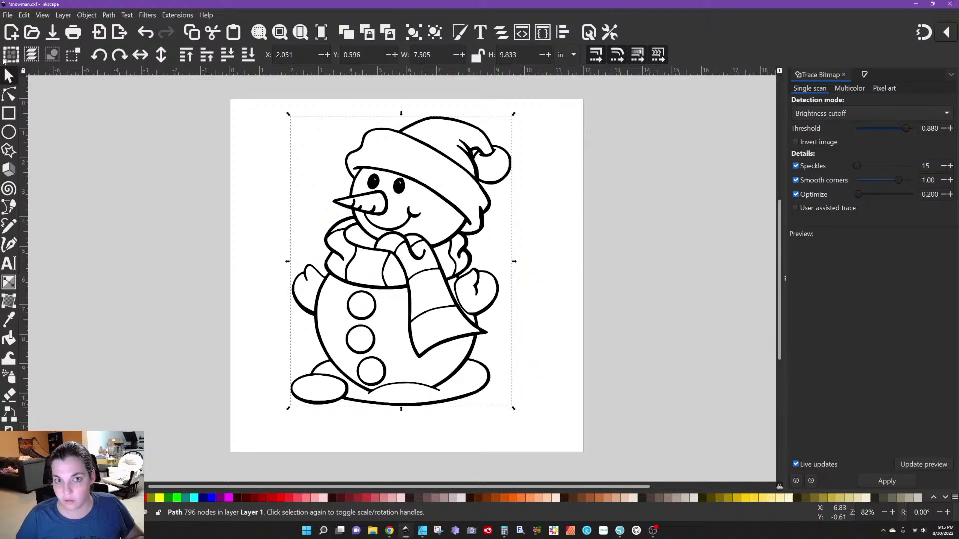
drag(370, 169, 111, 168)
drag(187, 163, 151, 163)
drag(241, 182, 192, 179)
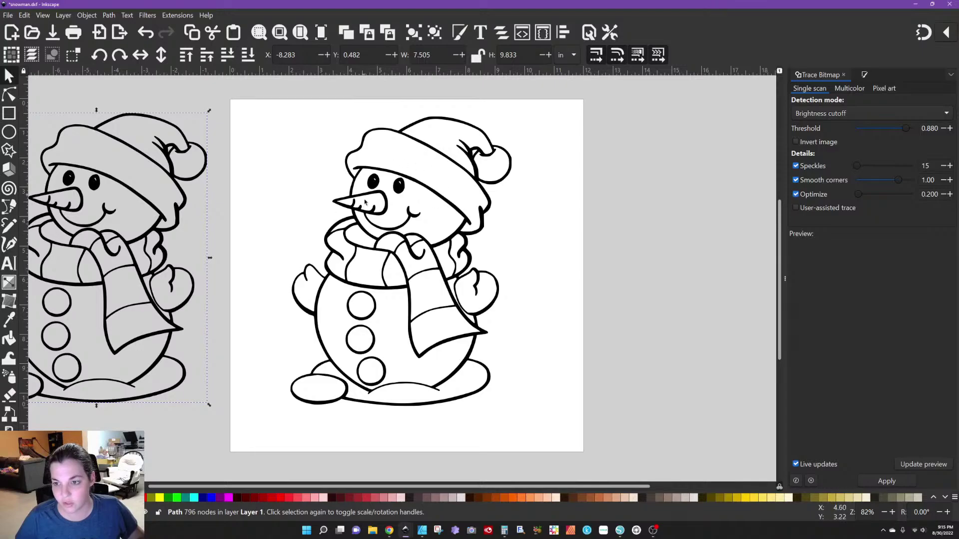
Draw a rectangle about 2.49 by 1.13 in over the page snowman's nose and remove its fill and stroke
key(r)
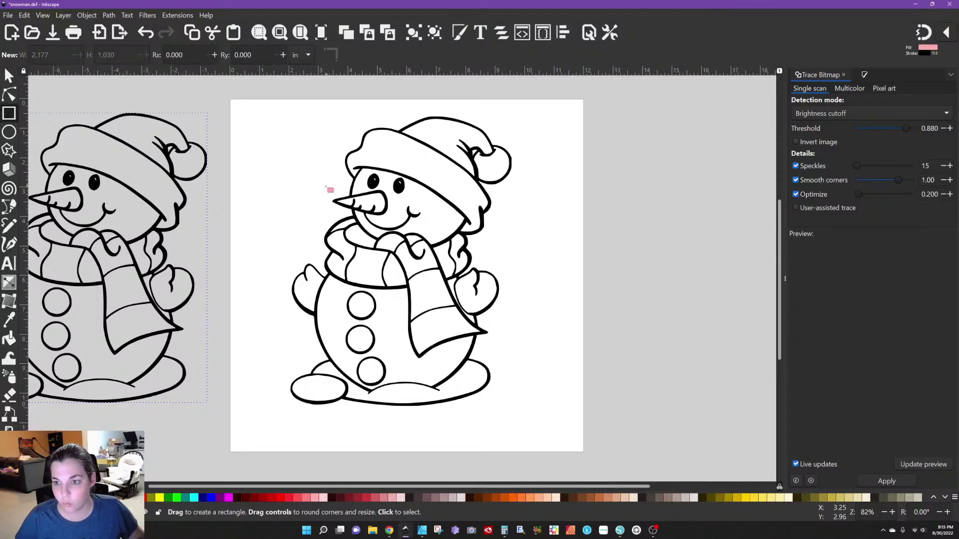
mouse_move(325, 186)
mouse_down()
mouse_move(364, 214)
mouse_move(401, 221)
mouse_up()
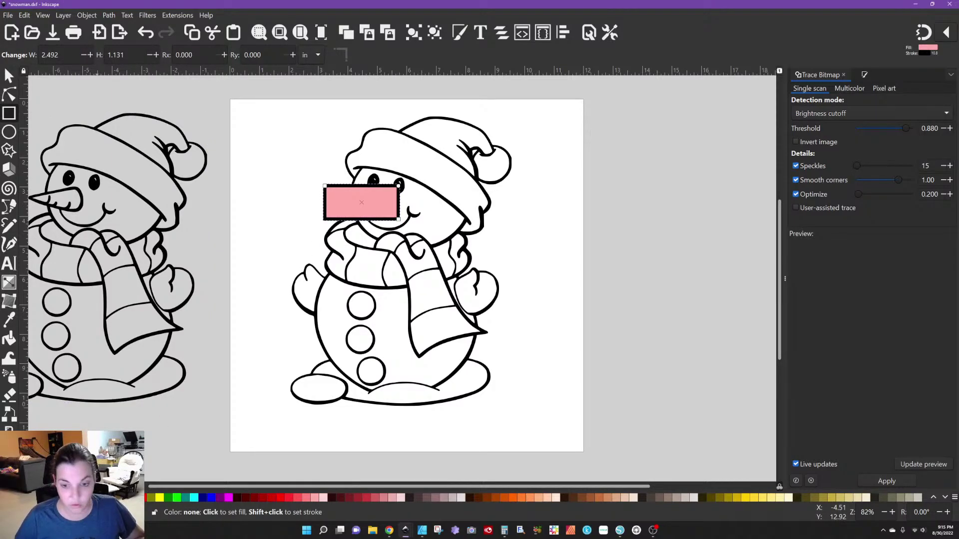
click(4, 498)
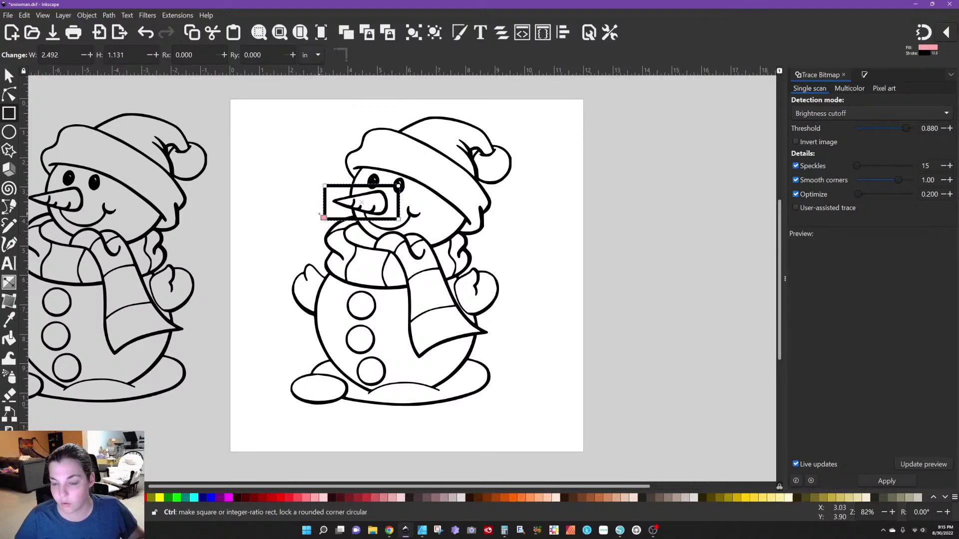
shift+click(5, 498)
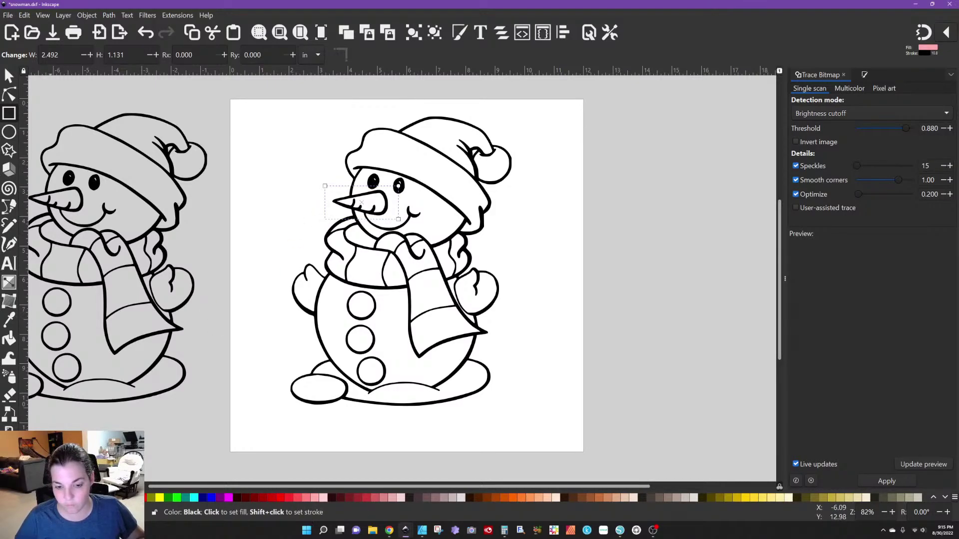
Fill the nose rectangle with light grey b3b3b3, shift it to about X 3.153 in and set its opacity to 58%
click(14, 498)
click(73, 498)
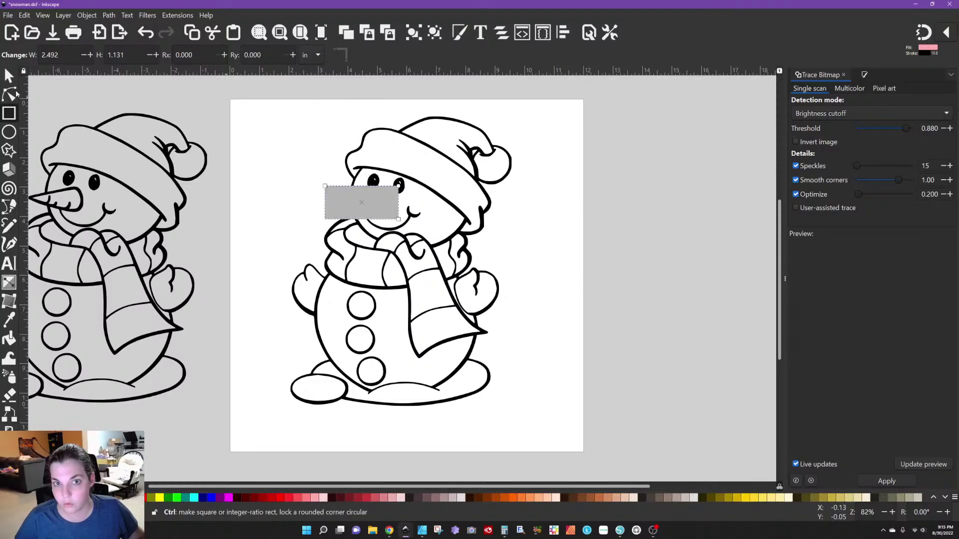
click(11, 75)
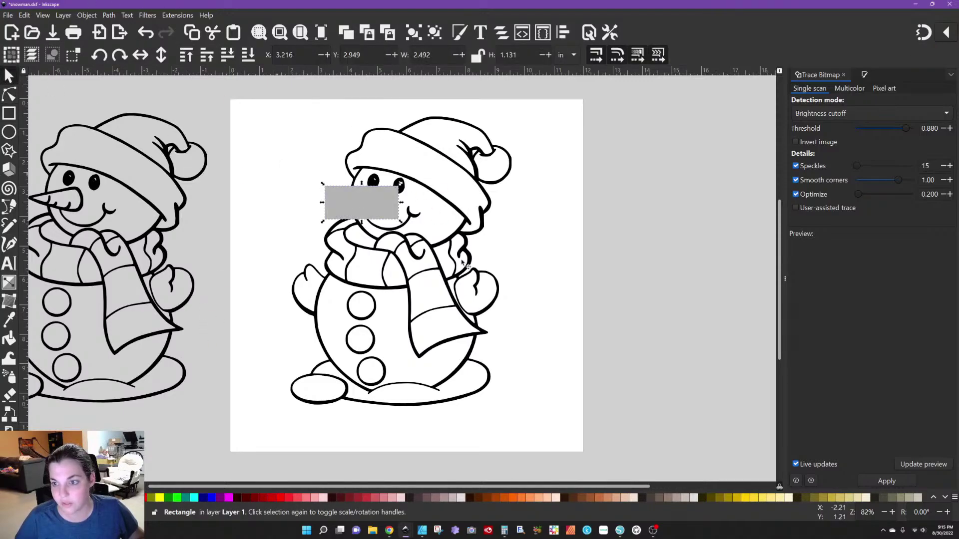
drag(364, 202, 361, 202)
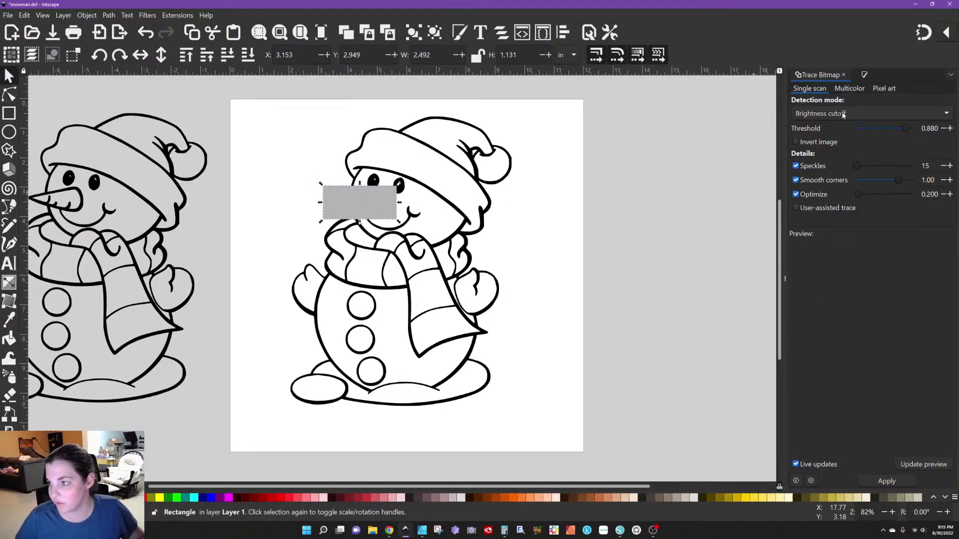
click(844, 75)
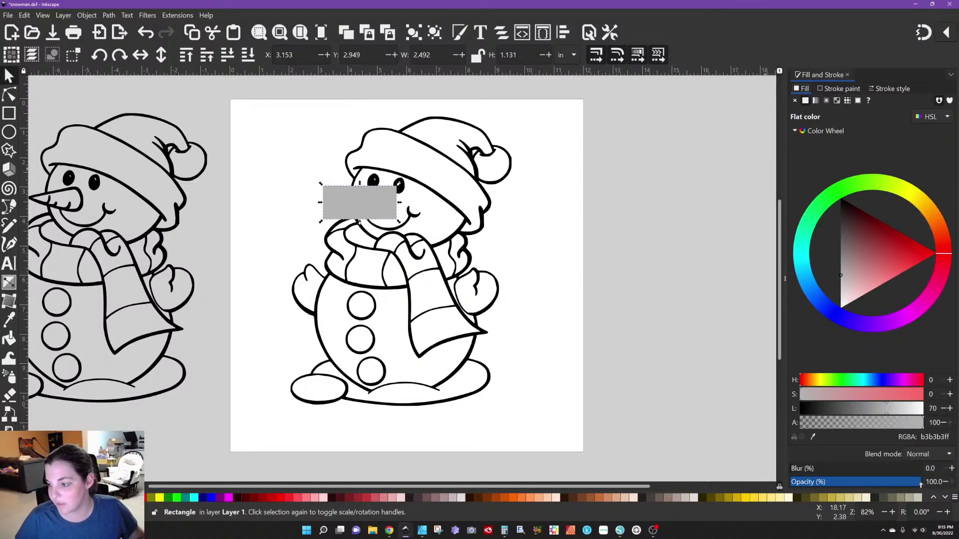
drag(921, 482, 866, 483)
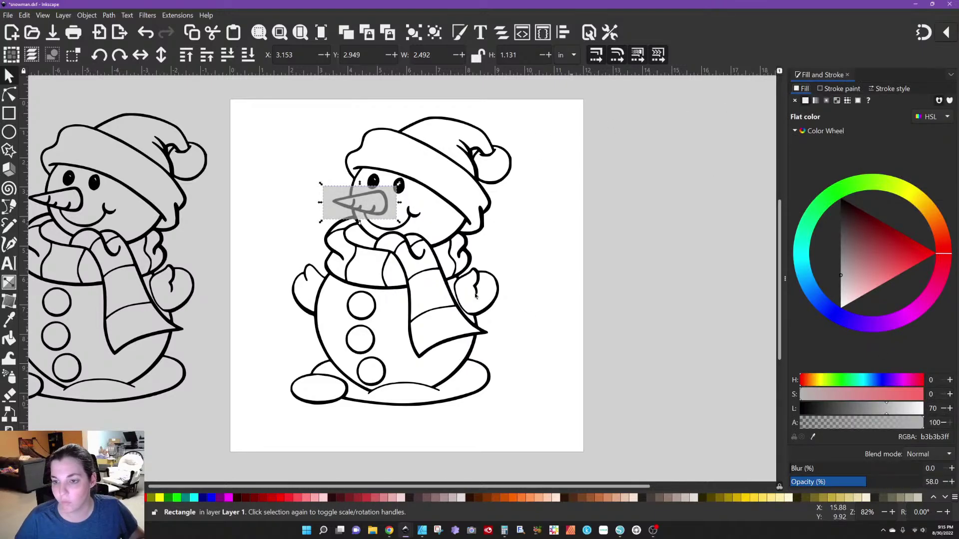
Resize the grey rectangle to about 1.92 by 0.91 in so it fits closely around the snowman's nose
scroll(359, 200, up, 3)
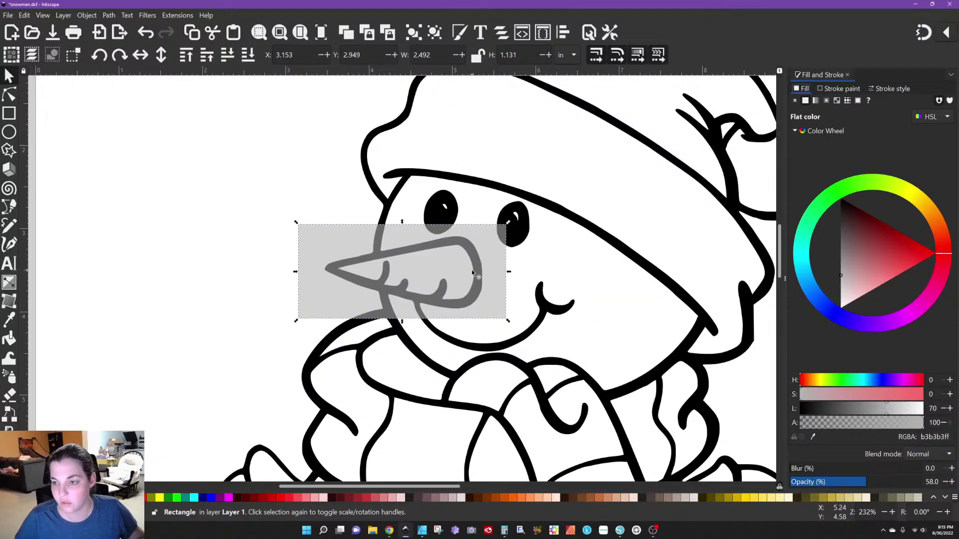
scroll(449, 285, up, 2)
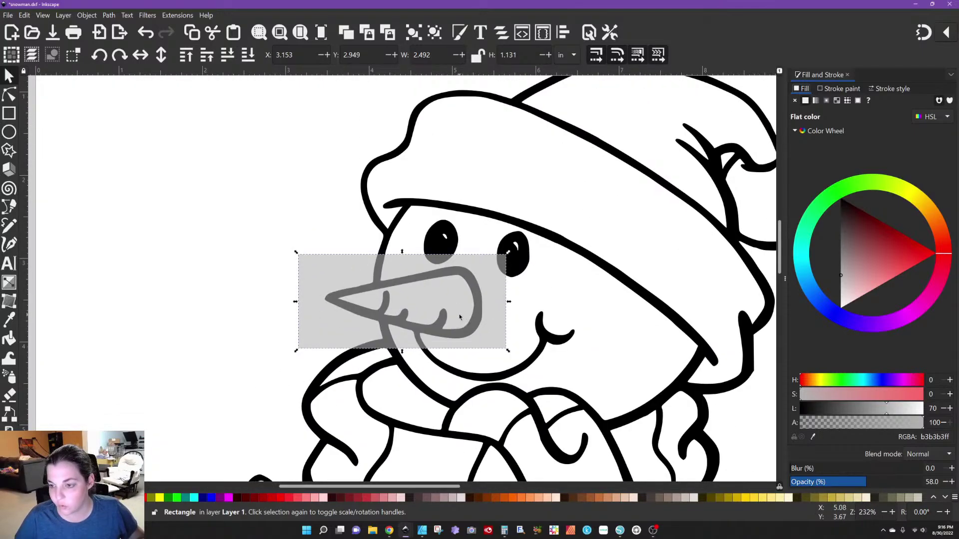
scroll(459, 317, up, 2)
drag(134, 289, 189, 293)
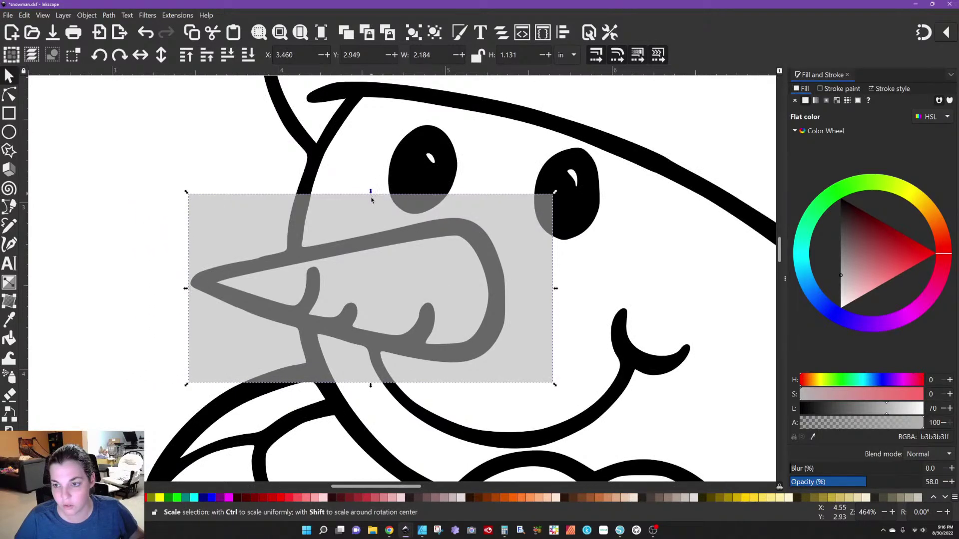
drag(371, 200, 371, 221)
drag(553, 301, 511, 300)
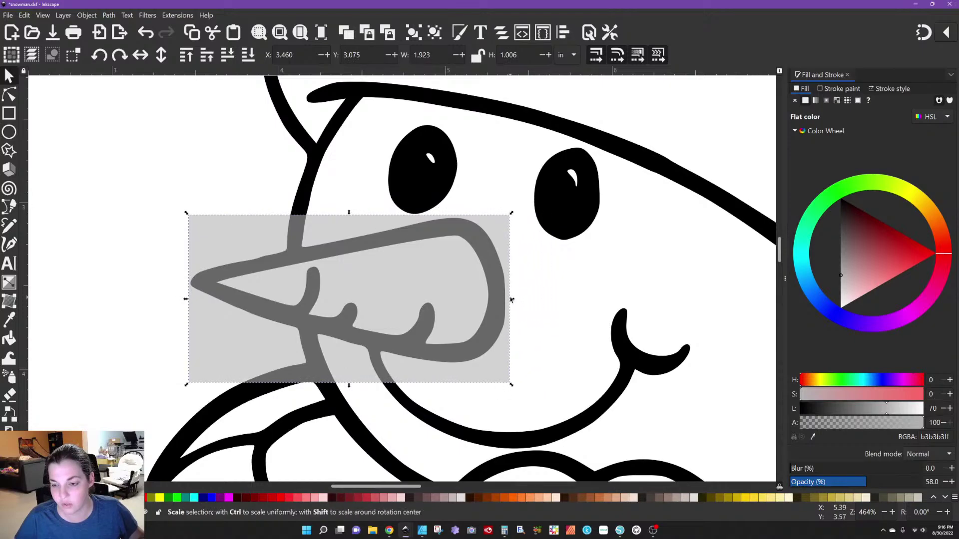
drag(349, 387, 350, 374)
Intersect the grey rectangle with the page snowman path, keeping only the nose area
ctrl+scroll(393, 359, down, 4)
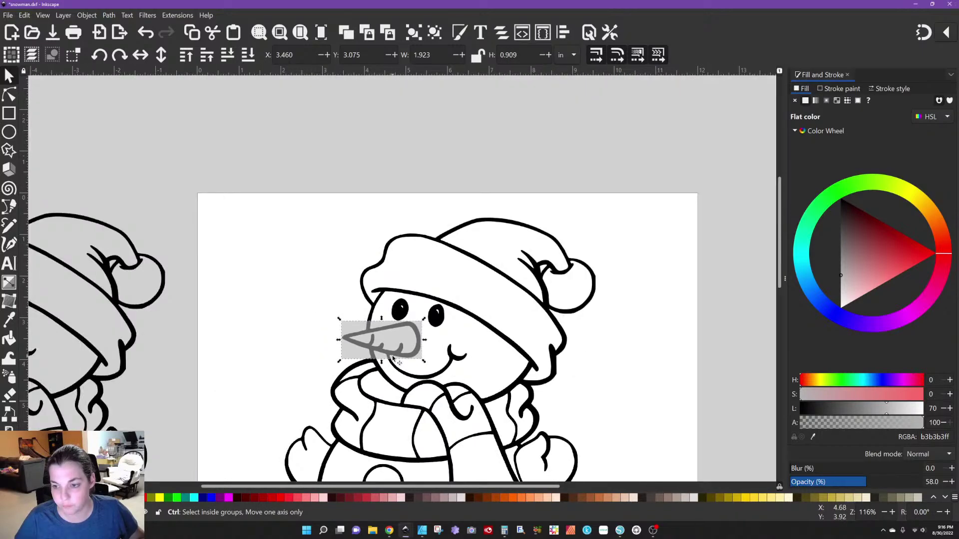
scroll(393, 359, down, 3)
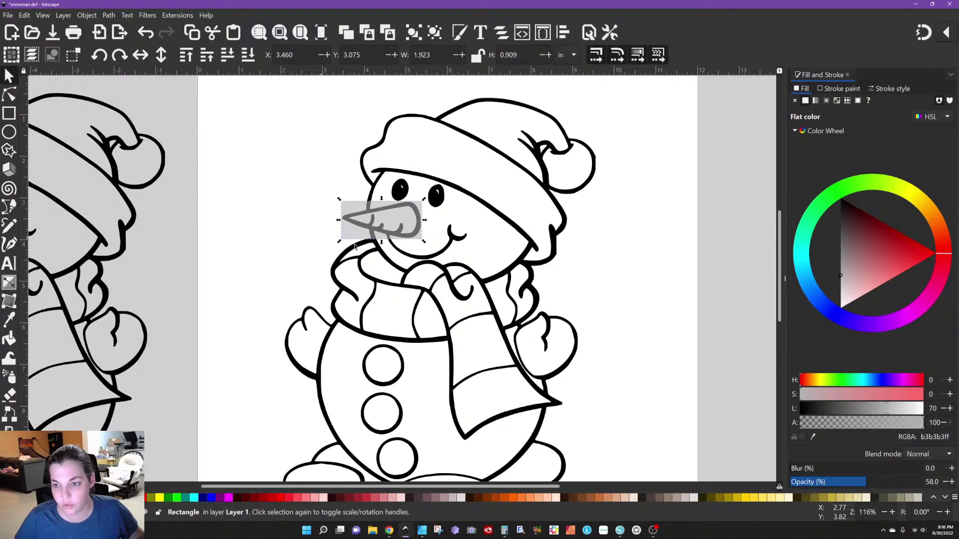
key(shift)
shift+click(380, 175)
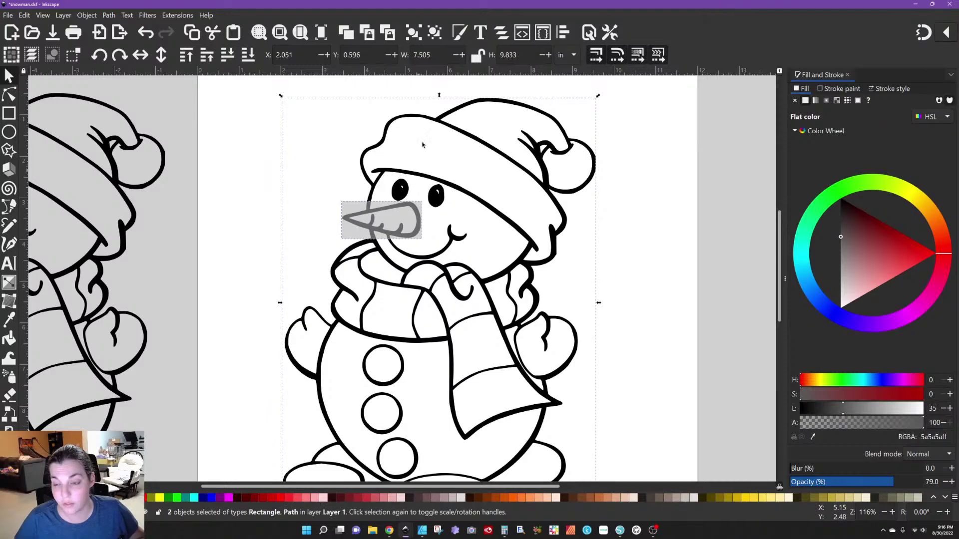
click(108, 19)
click(124, 89)
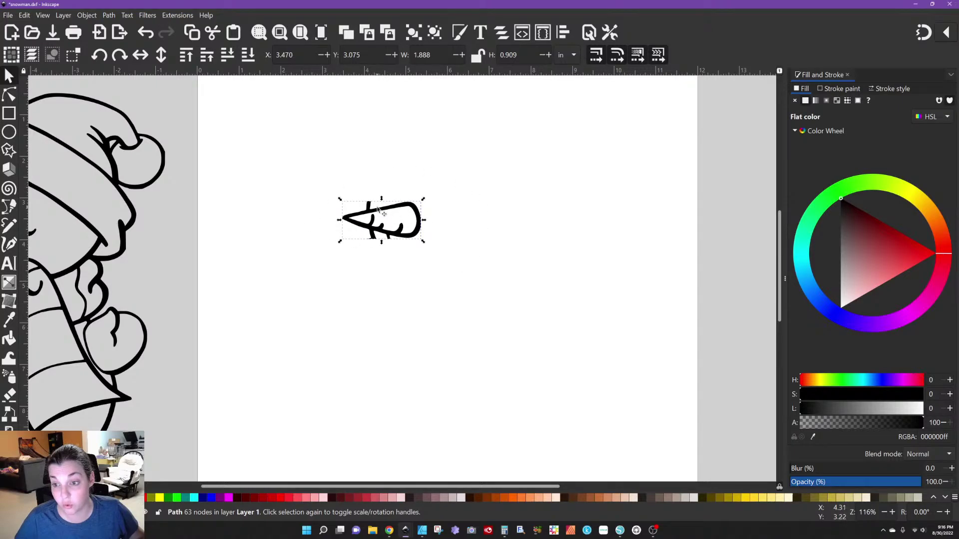
Remove the leftover face line above the nose by deleting its nodes and making the two adjoining edge nodes corners
scroll(380, 214, up, 6)
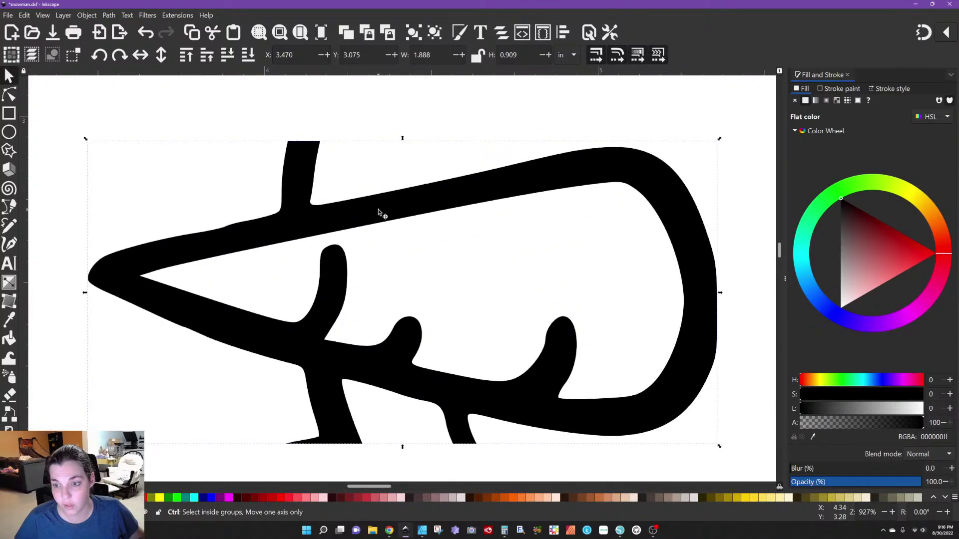
scroll(383, 214, down, 1)
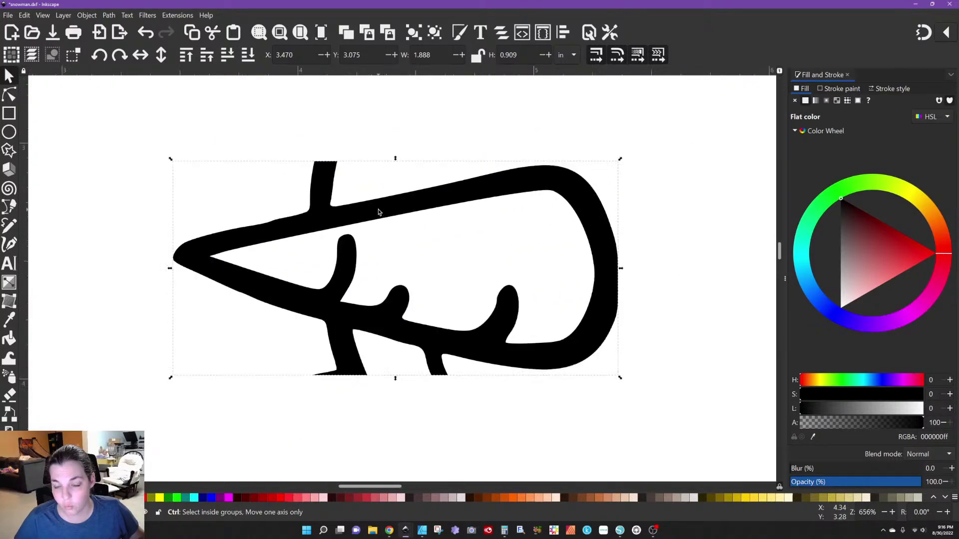
double_click(322, 183)
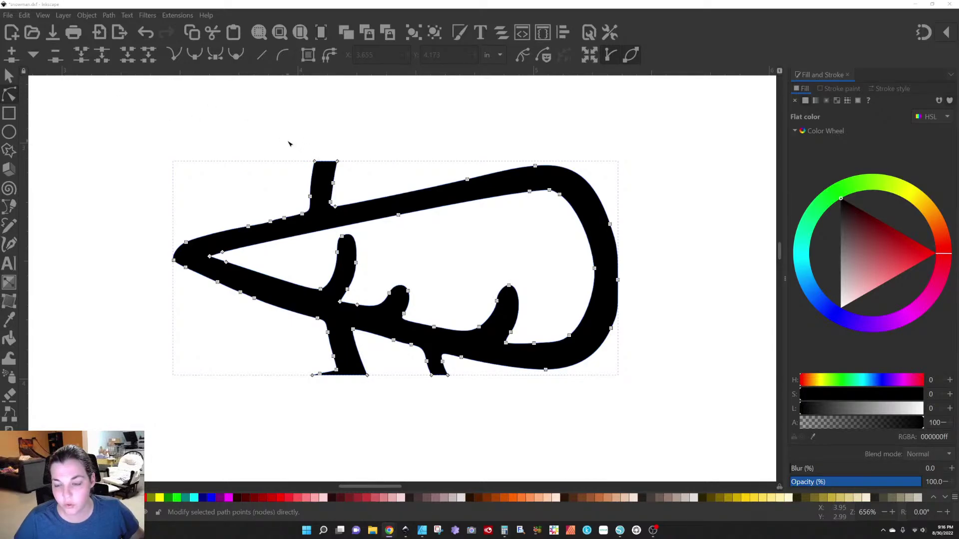
drag(288, 142, 369, 201)
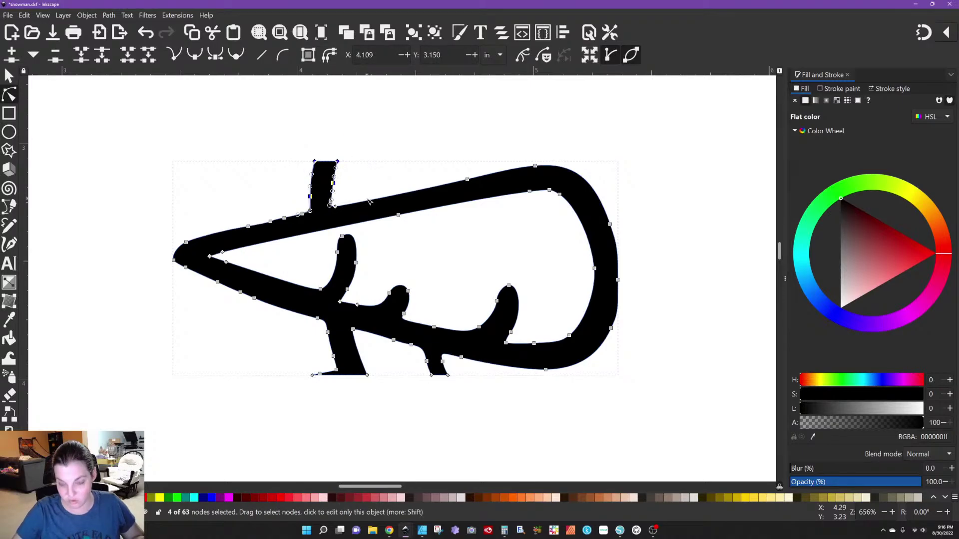
key(Delete)
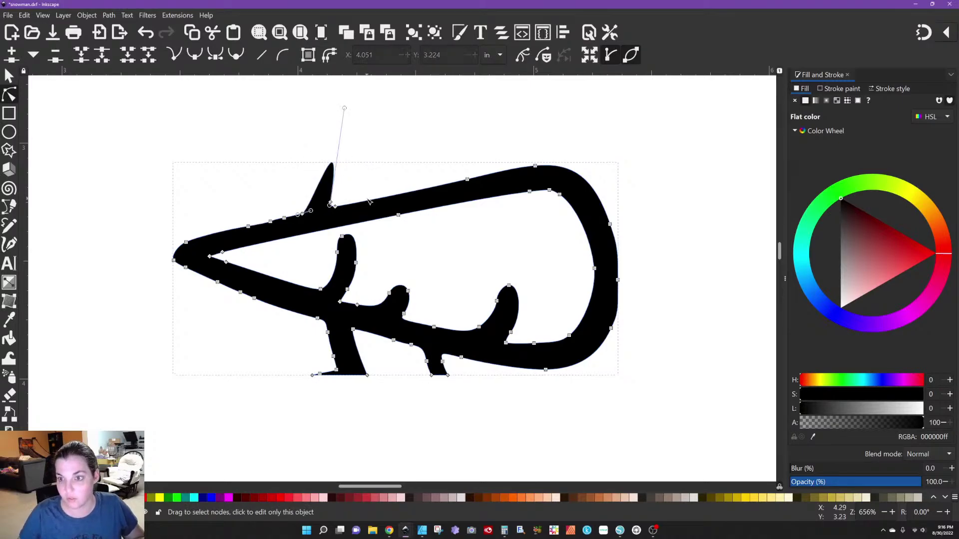
click(331, 203)
key(Delete)
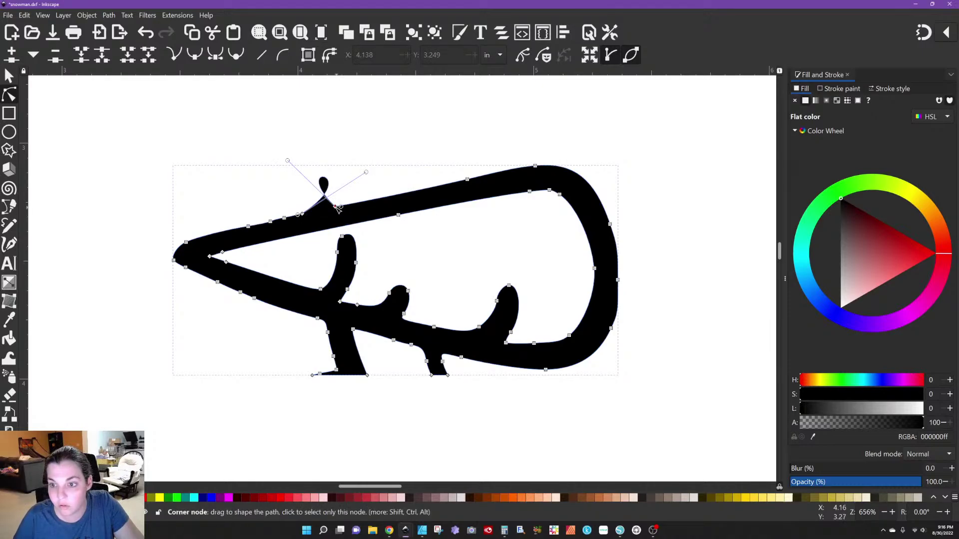
click(338, 209)
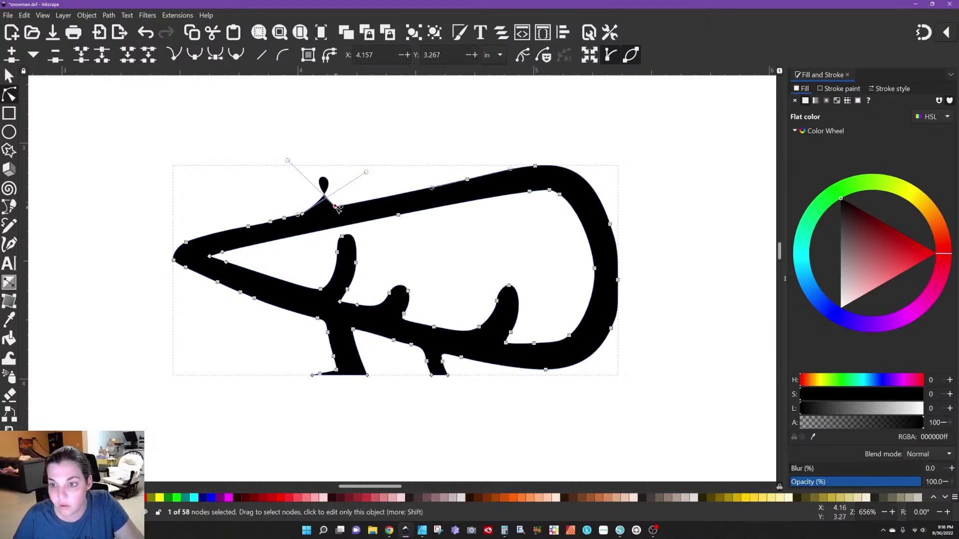
click(175, 55)
click(303, 214)
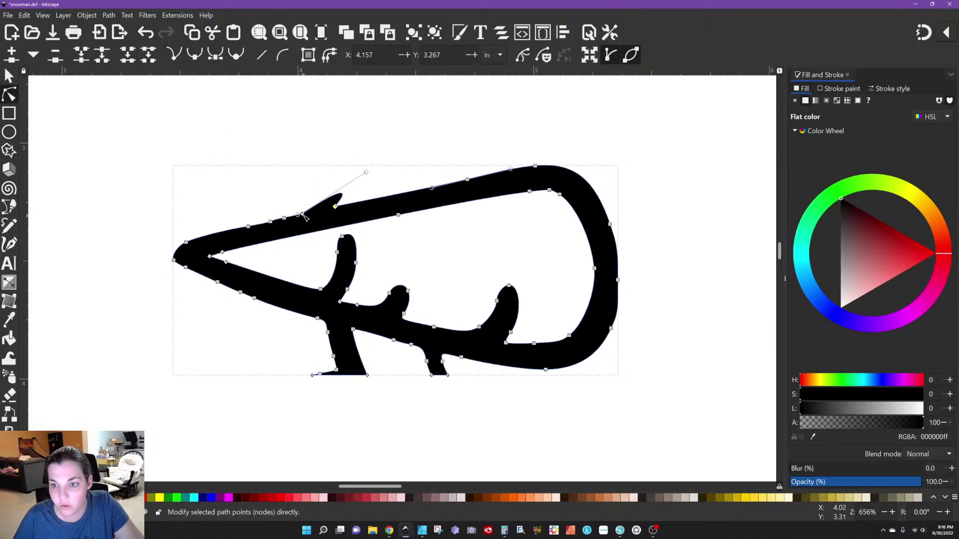
click(178, 58)
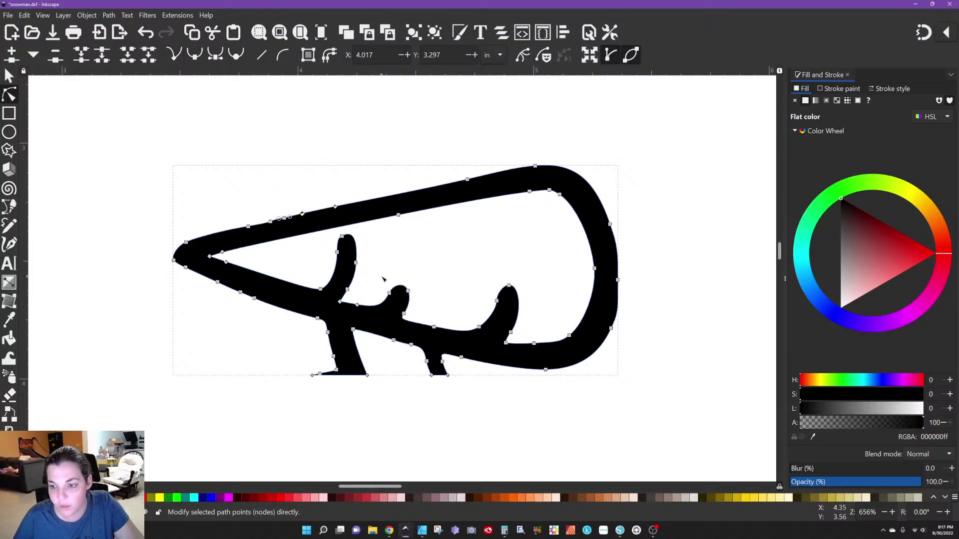
Remove the larger leftover line below the nose by deleting its nodes and making the adjoining edge nodes corners
scroll(384, 279, down, 3)
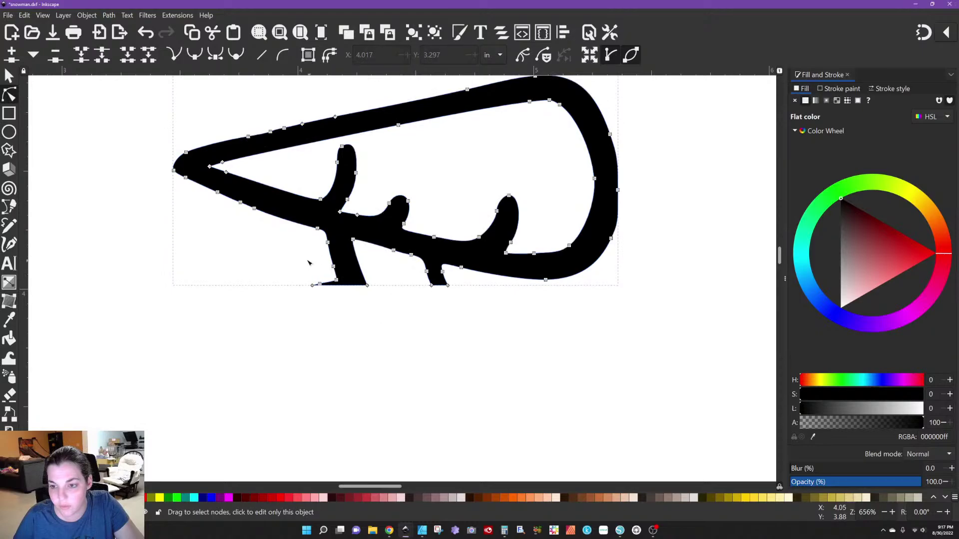
drag(305, 259, 386, 313)
key(shift+j)
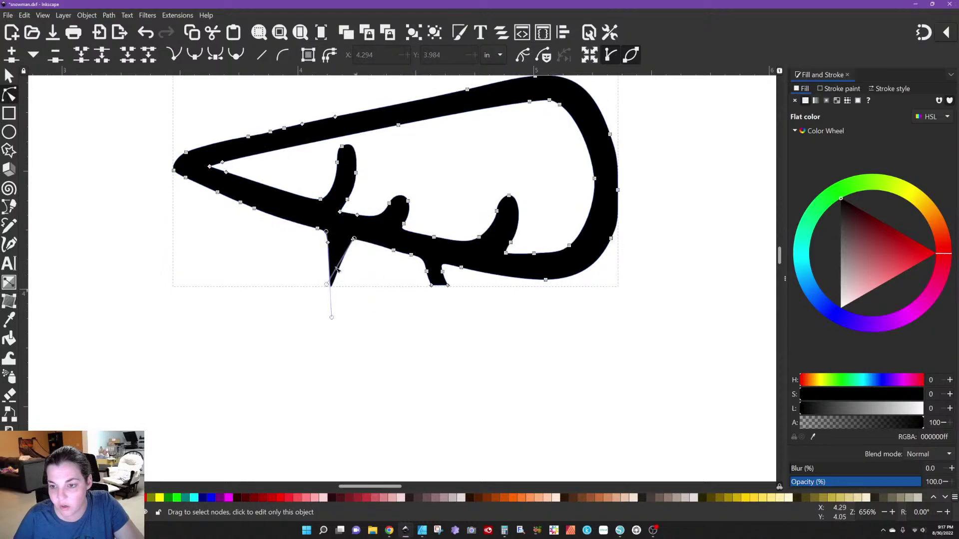
key(Delete)
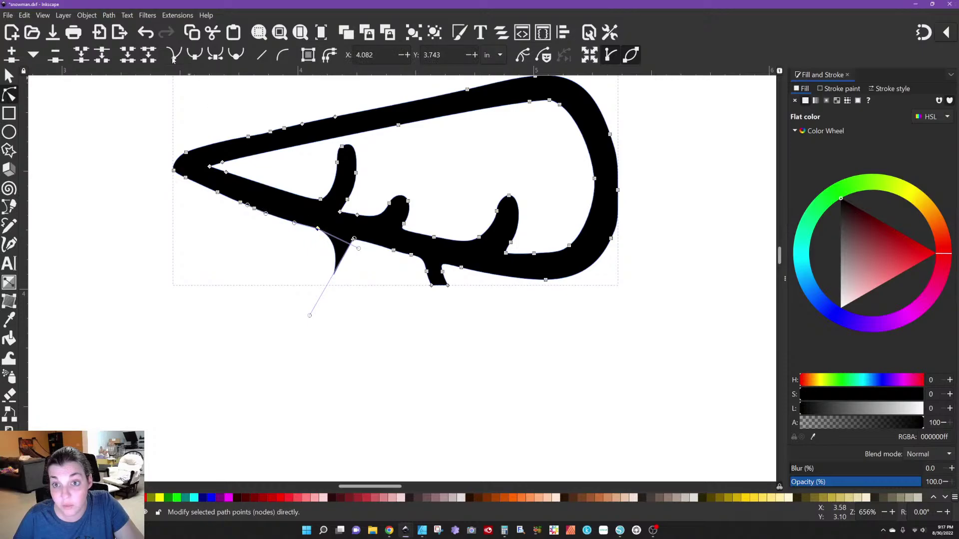
click(173, 55)
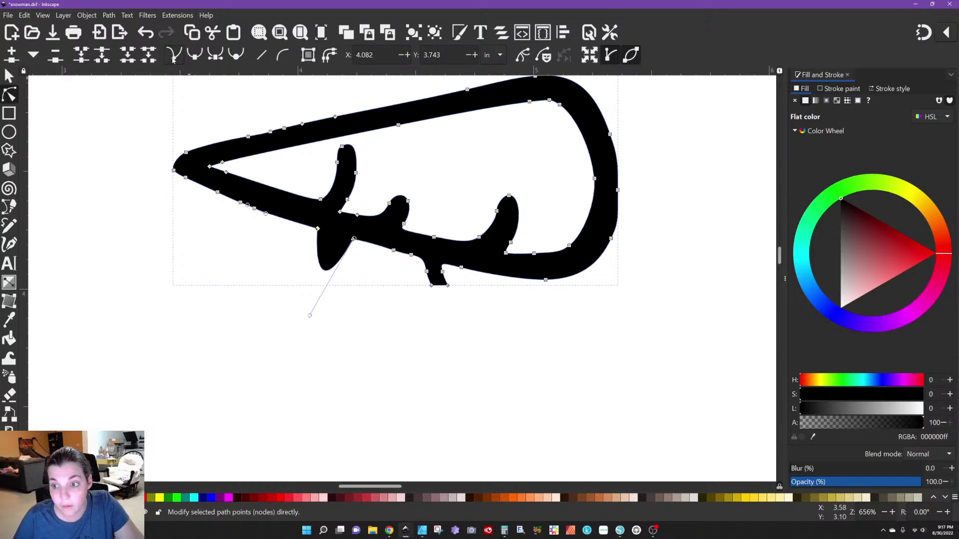
click(354, 240)
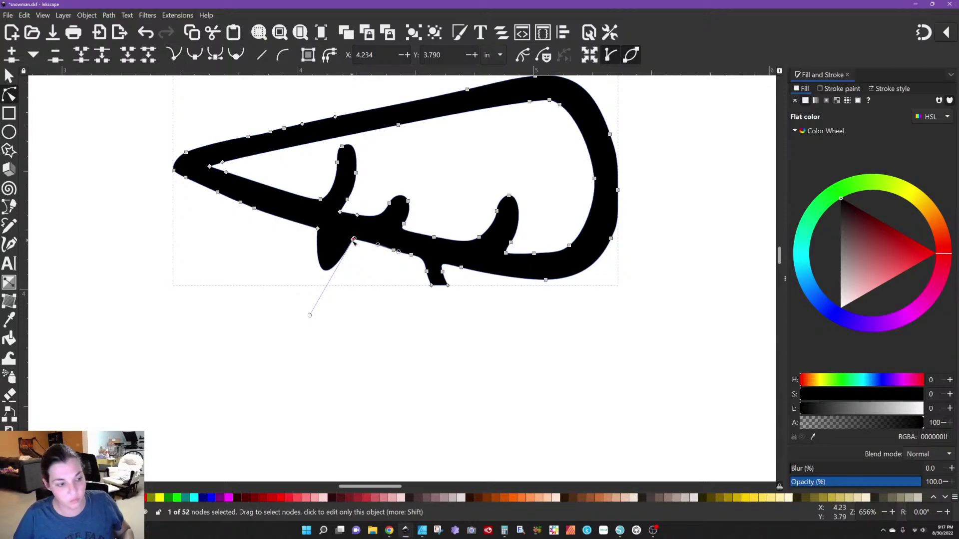
scroll(353, 240, up, 2)
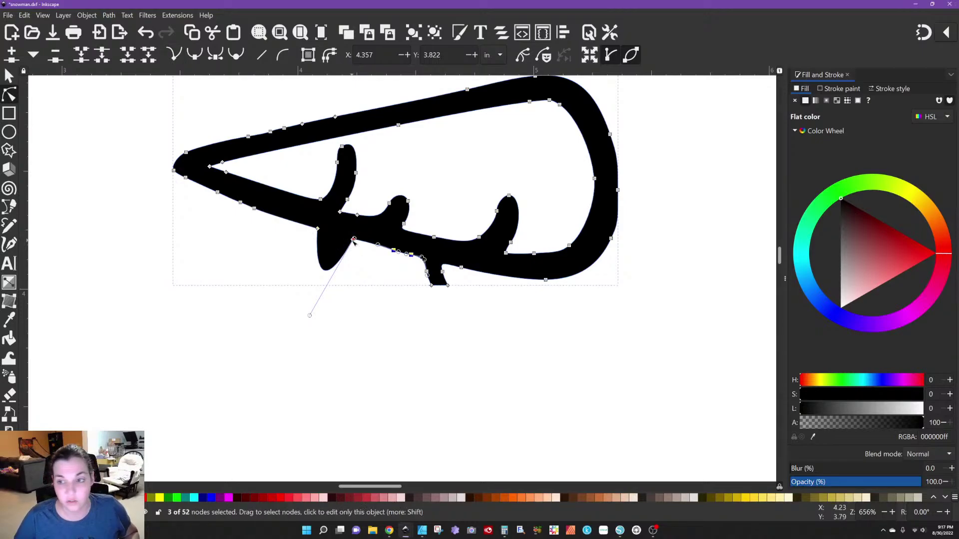
scroll(354, 241, down, 3)
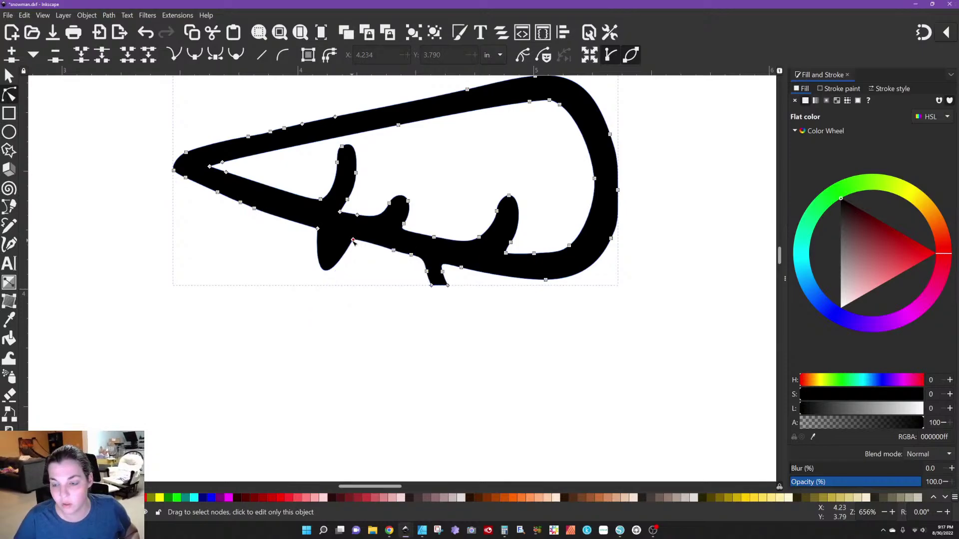
click(354, 240)
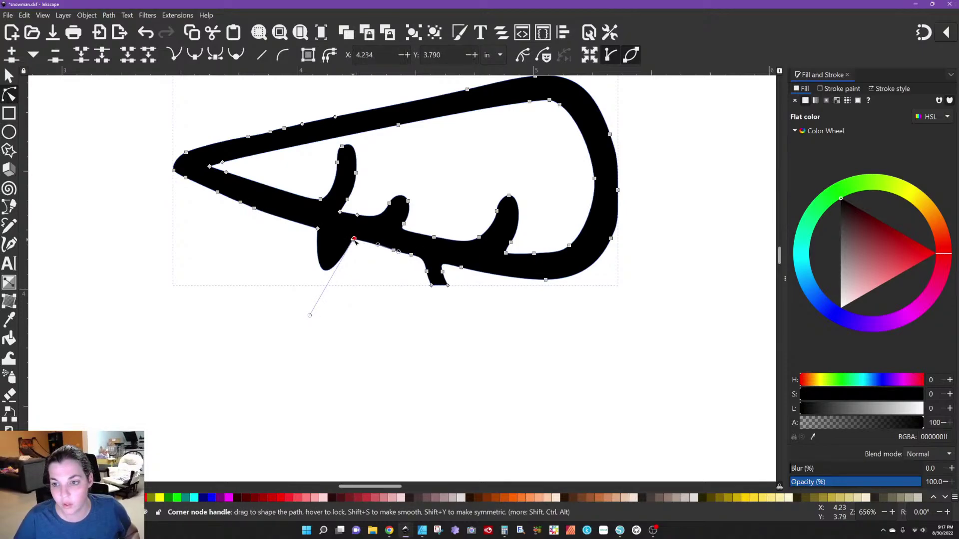
click(174, 55)
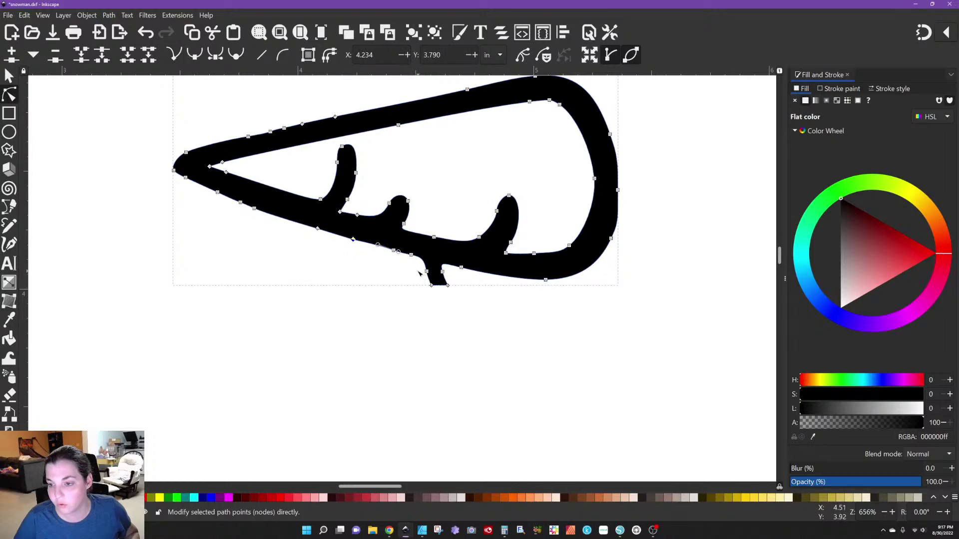
Remove the smaller leftover smile line below the nose by deleting its four nodes and making the adjoining nodes corners
drag(415, 268, 458, 294)
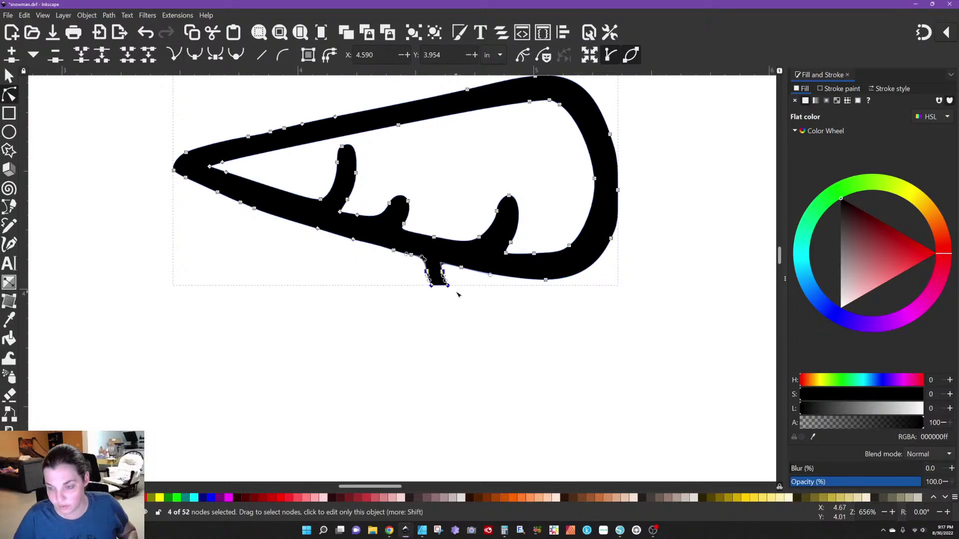
key(Delete)
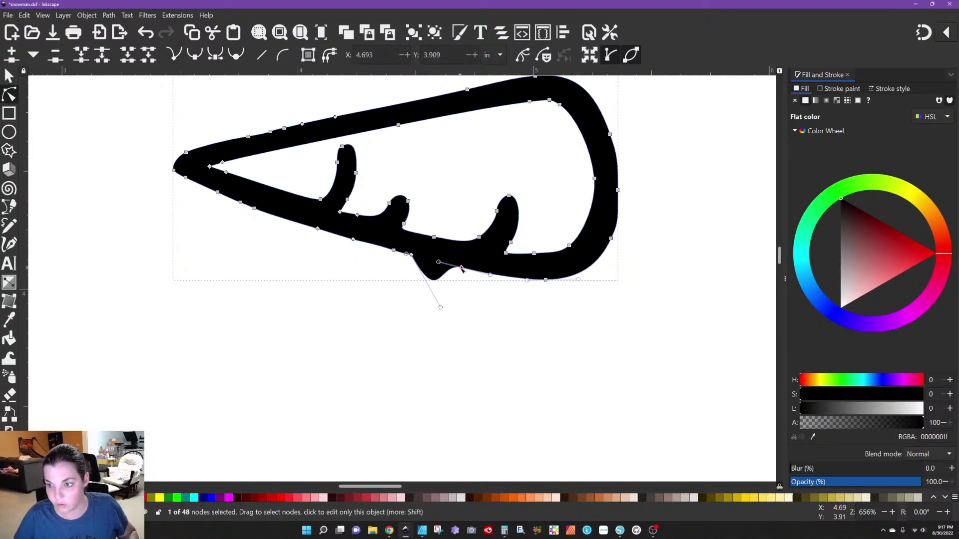
click(174, 56)
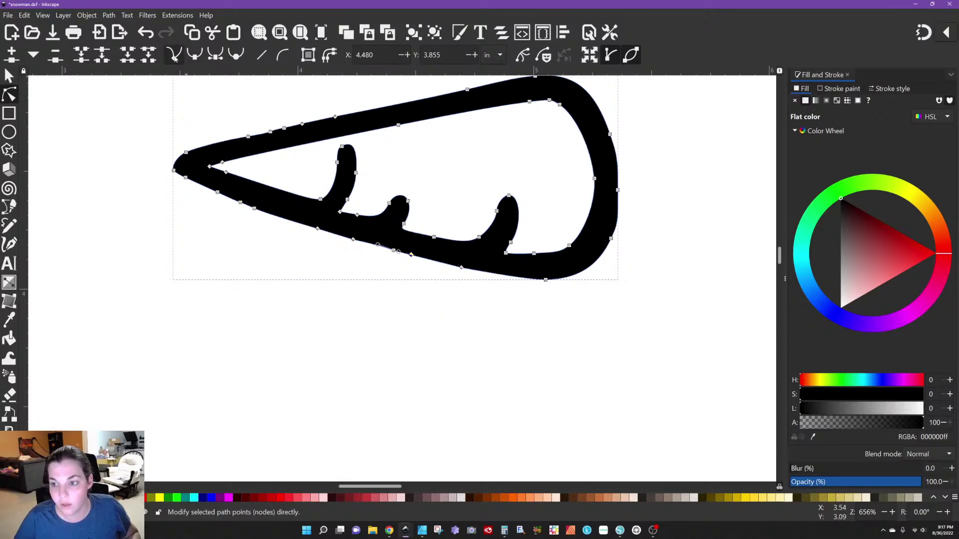
scroll(268, 272, down, 3)
scroll(269, 273, up, 1)
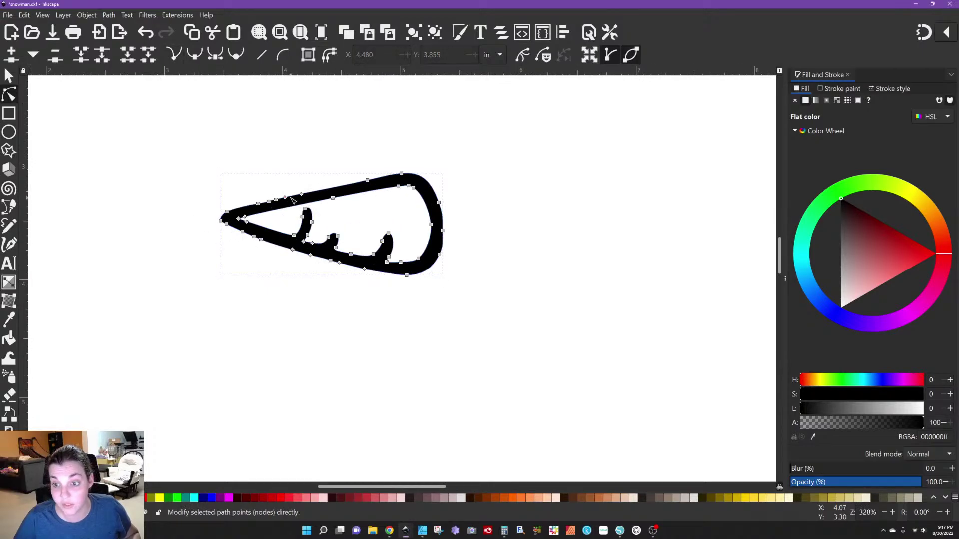
Break the cleaned nose path apart and unite its outer and inner pieces into one solid shape
scroll(299, 205, up, 3)
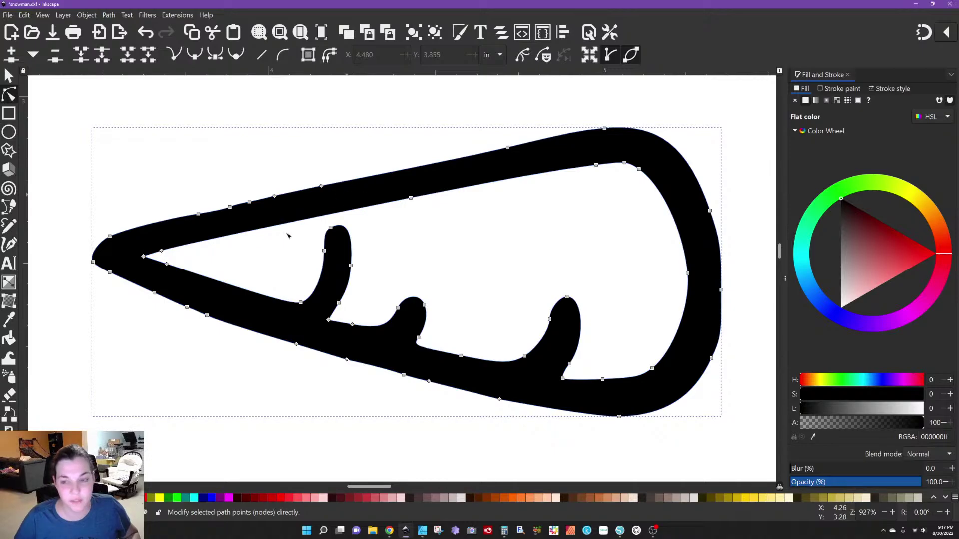
scroll(288, 261, down, 2)
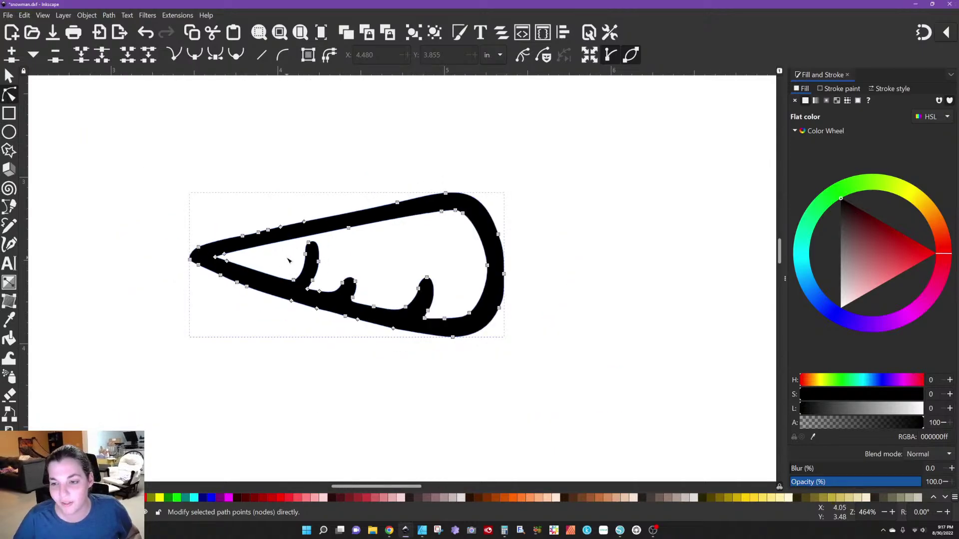
scroll(288, 260, down, 1)
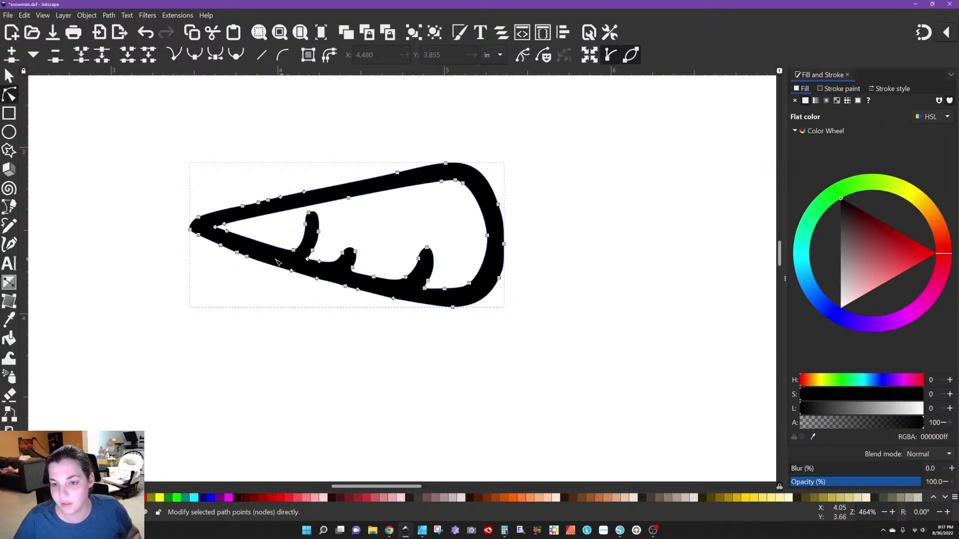
scroll(237, 279, down, 1)
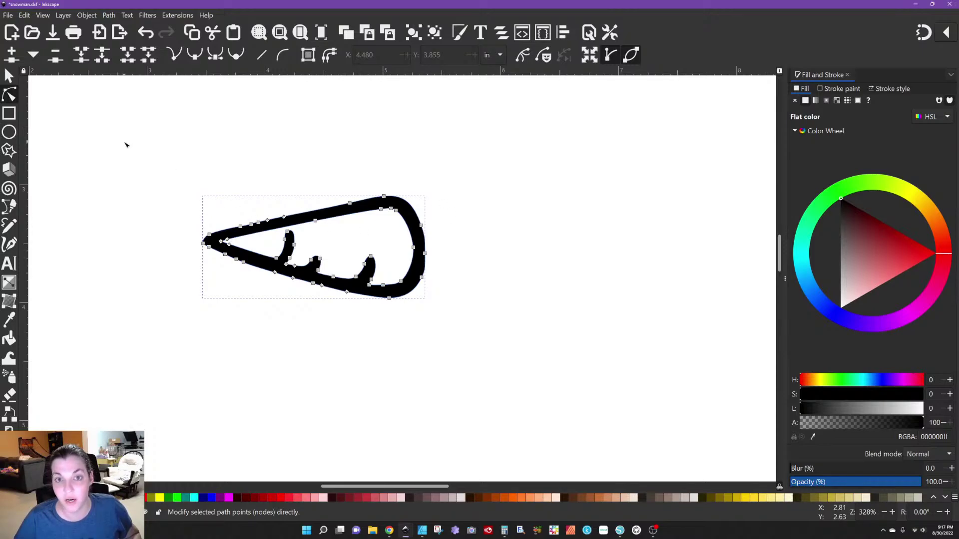
key(s)
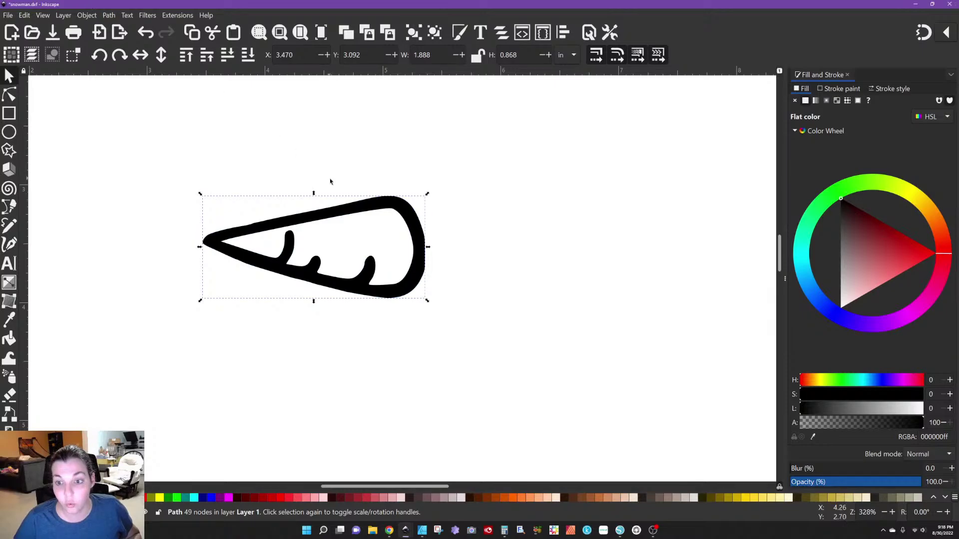
click(110, 16)
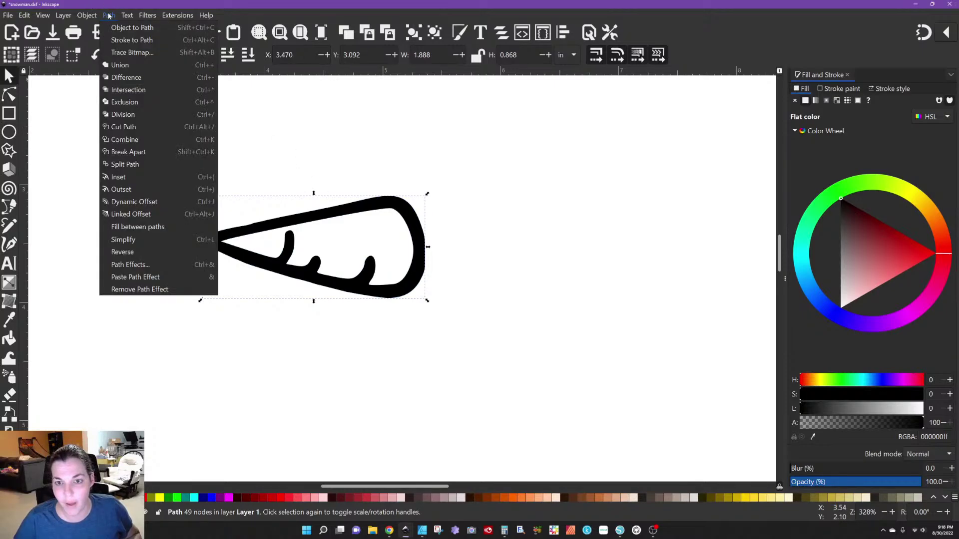
click(145, 151)
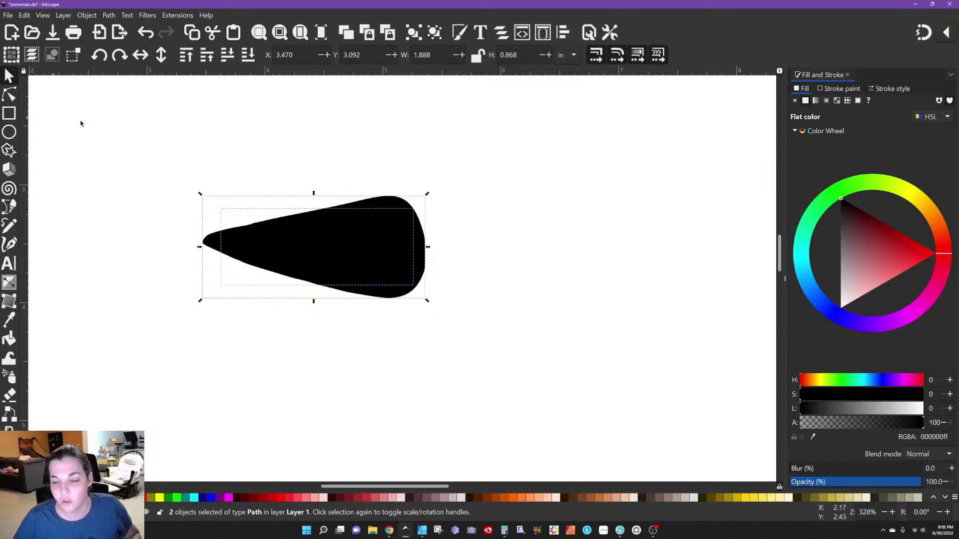
click(106, 16)
click(120, 74)
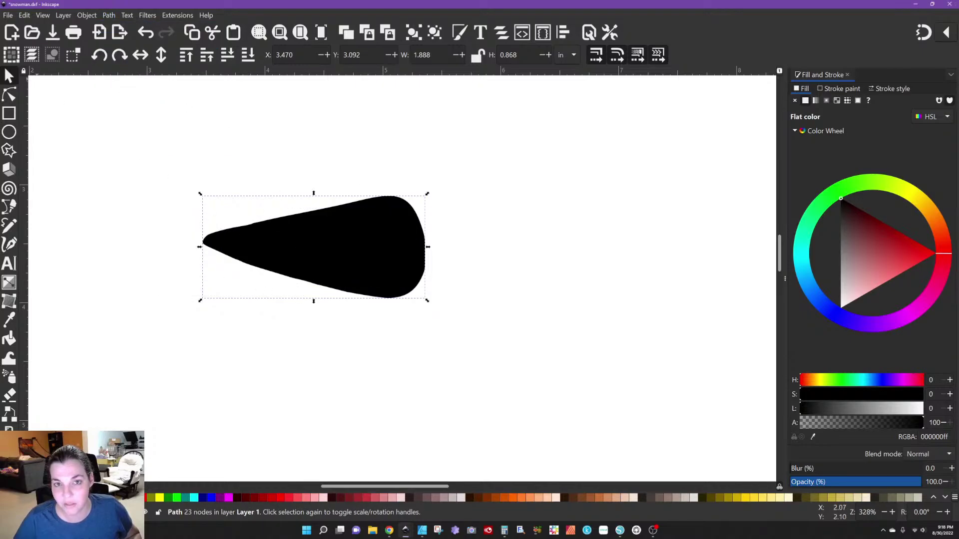
Switch to Silhouette Studio, open test piece 2.dxf and check the shape's cut lines
click(622, 533)
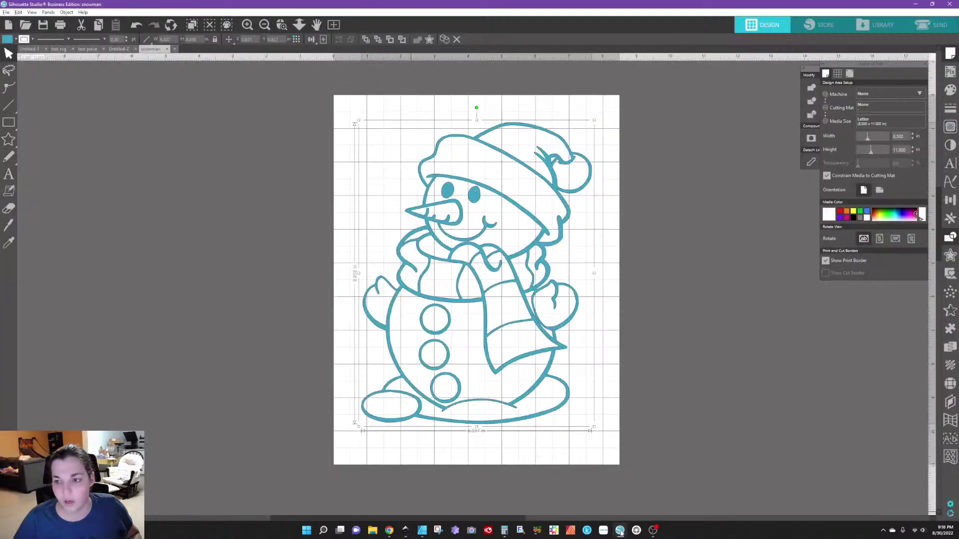
click(25, 24)
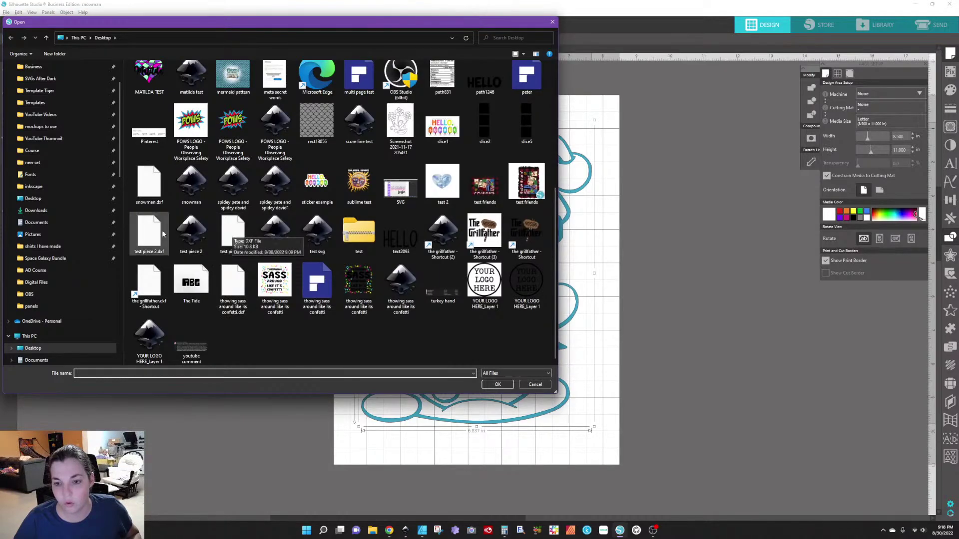
double_click(148, 232)
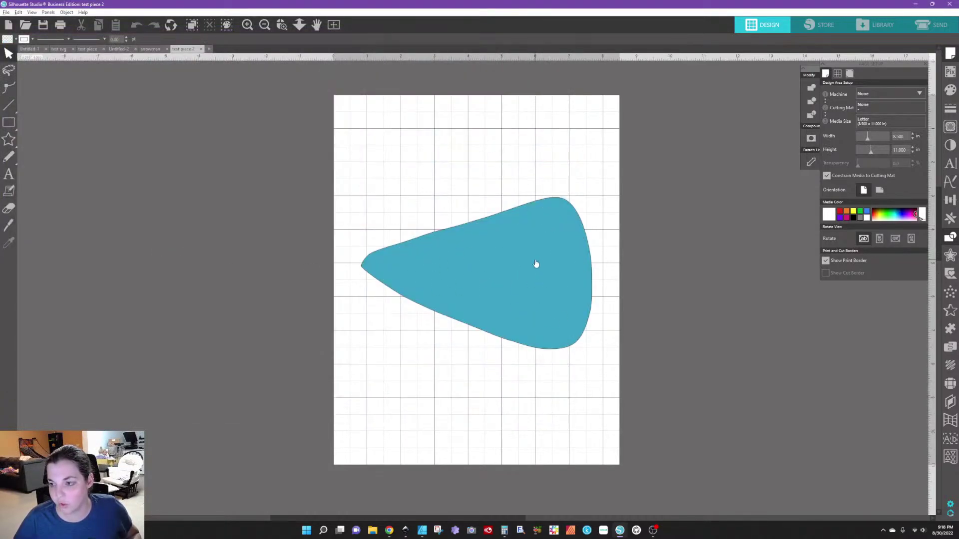
click(933, 24)
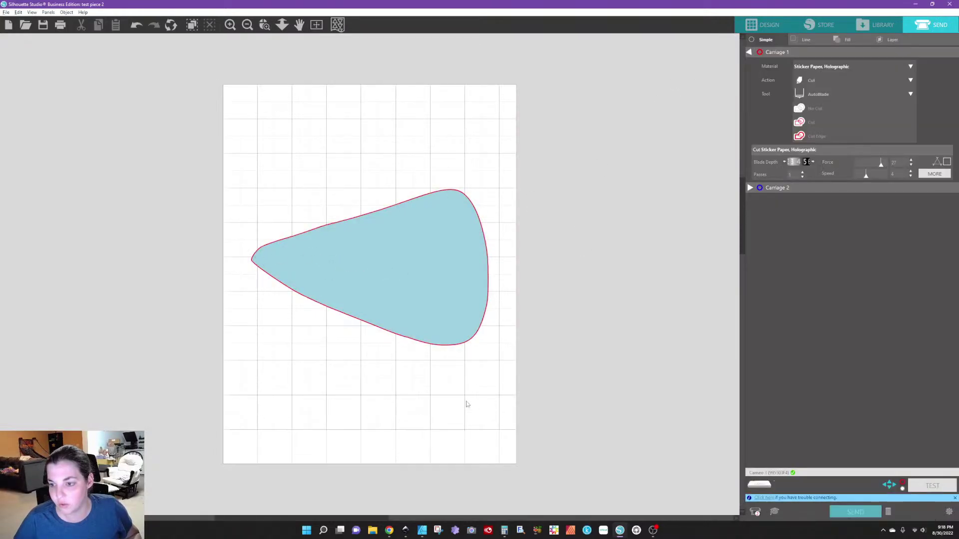
click(782, 24)
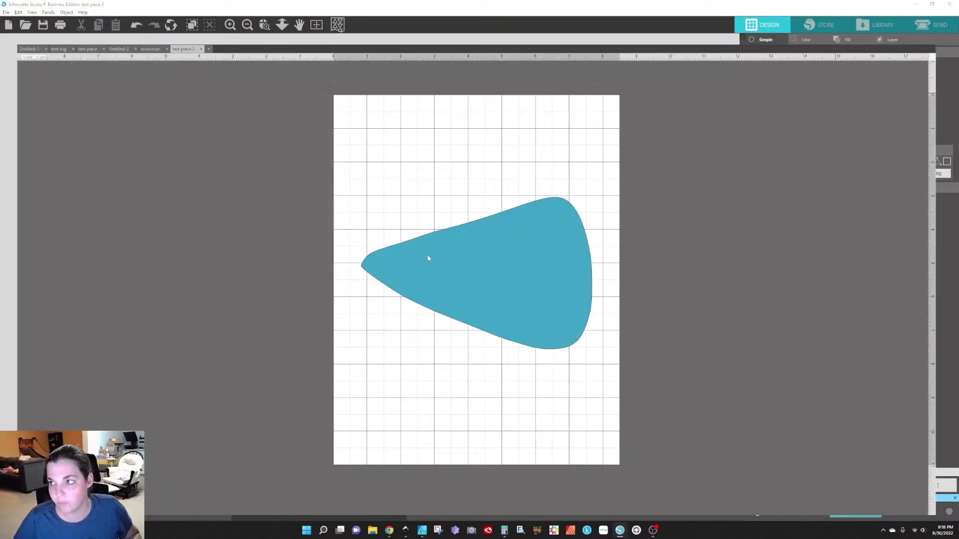
Switch back to snowman.dxf in Inkscape and move the solid nose off the page to its right
mouse_move(406, 533)
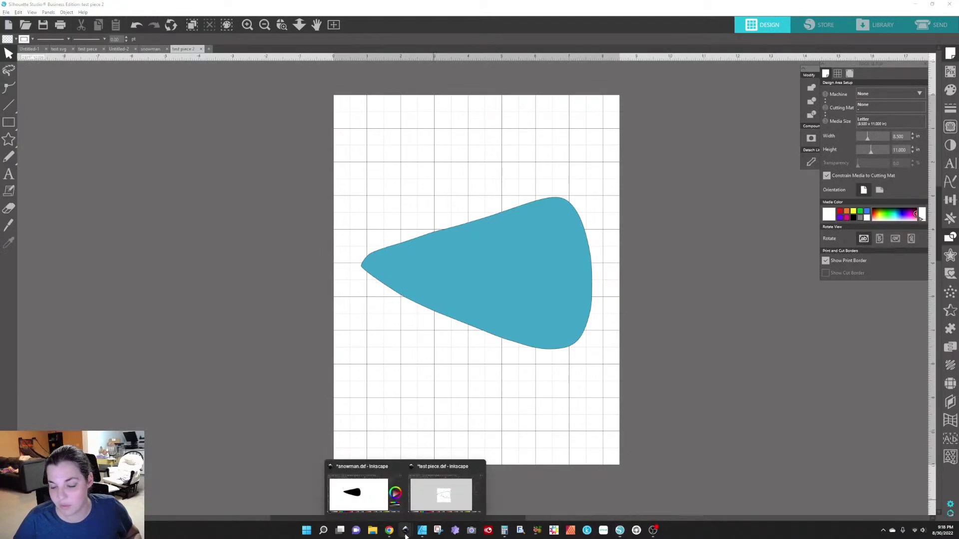
click(358, 494)
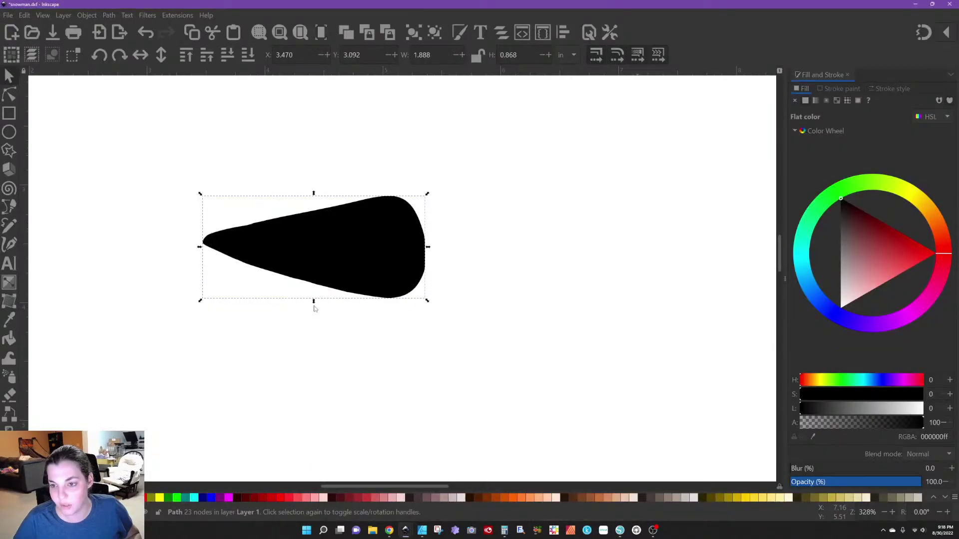
scroll(314, 308, down, 3)
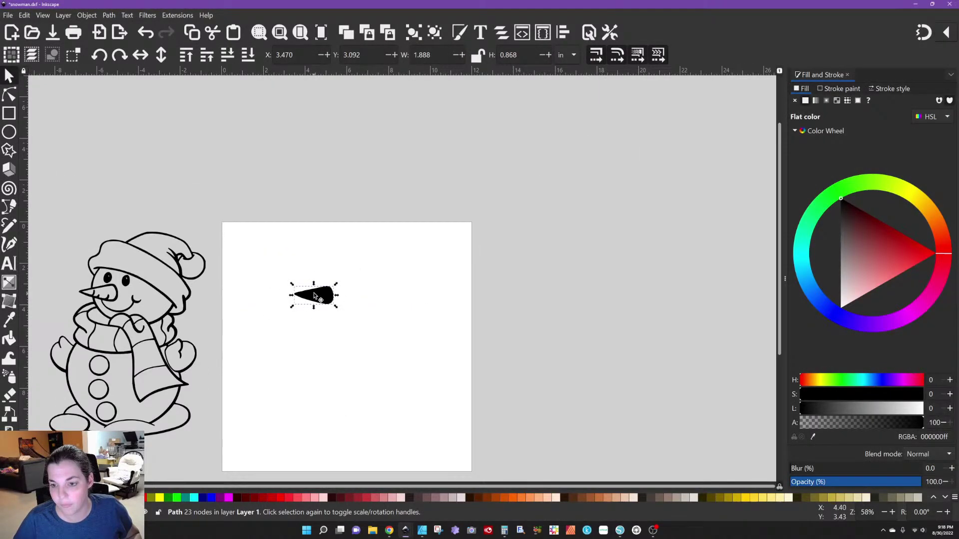
mouse_move(318, 298)
mouse_down()
mouse_move(540, 291)
mouse_move(630, 272)
mouse_move(619, 272)
mouse_up()
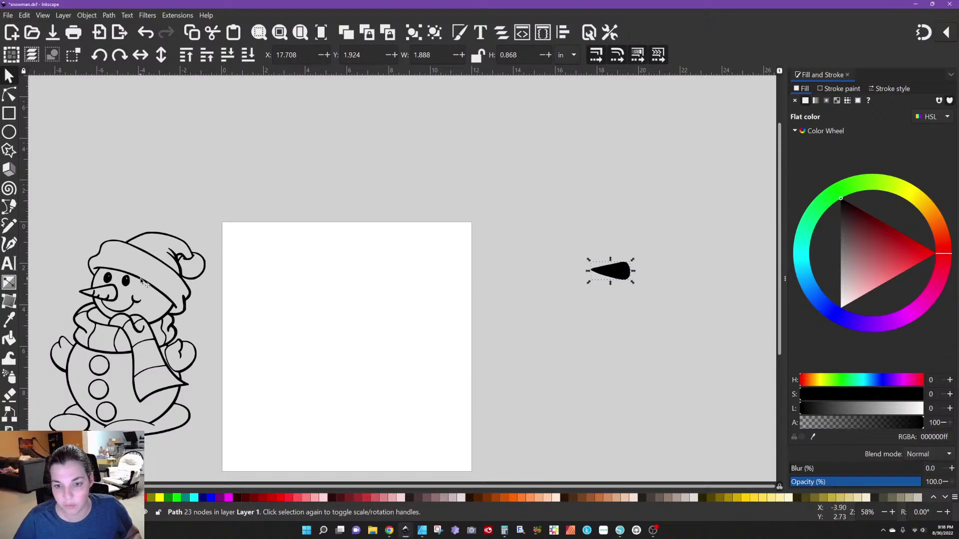
Place a copy of the snowman line drawing on the page and break it apart
click(144, 283)
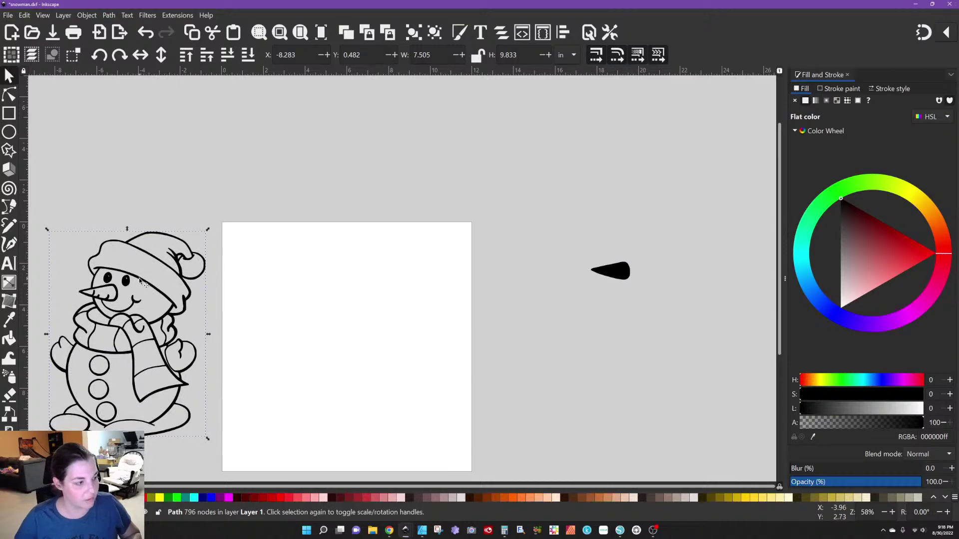
drag(144, 284, 364, 292)
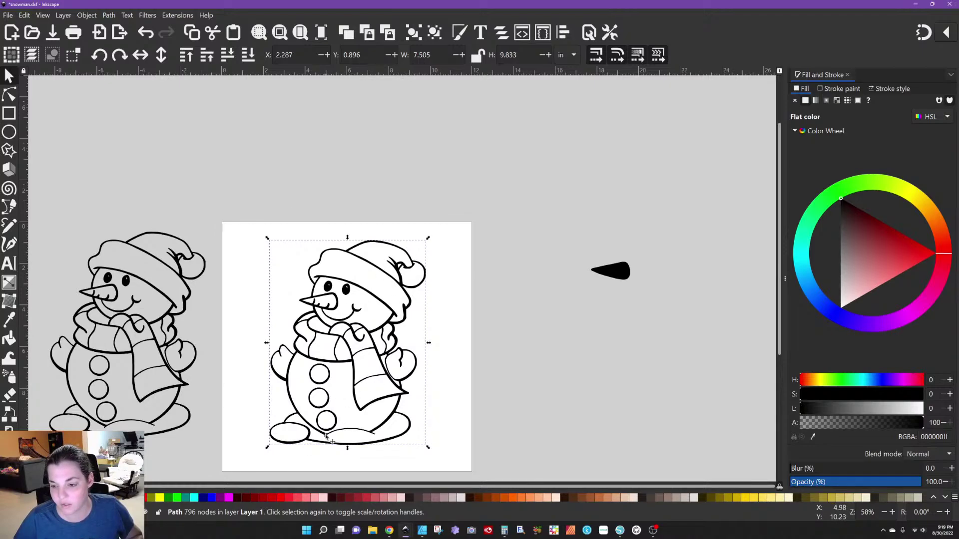
click(109, 16)
click(129, 152)
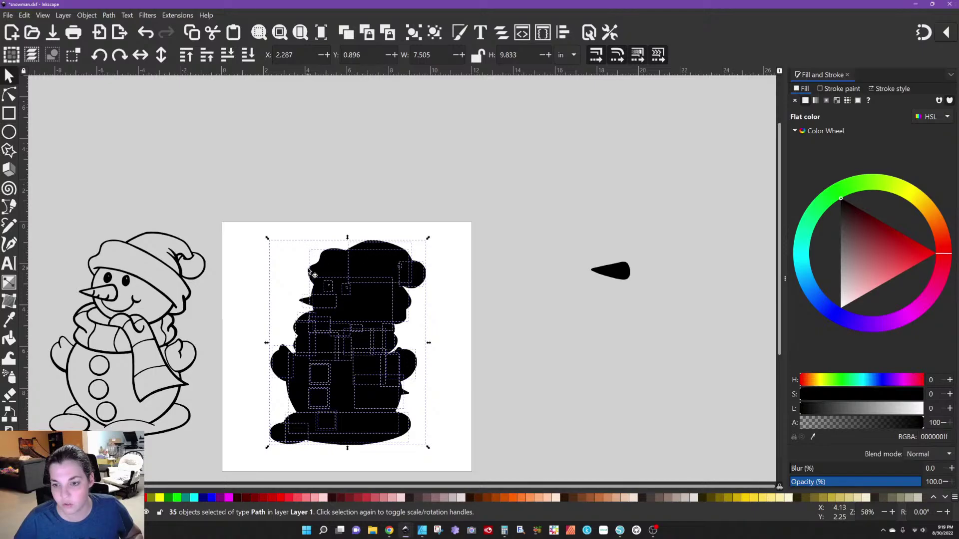
Delete all the inner pieces of the broken-apart snowman, keeping only the outer silhouette, and shift the silhouette slightly
shift+click(313, 273)
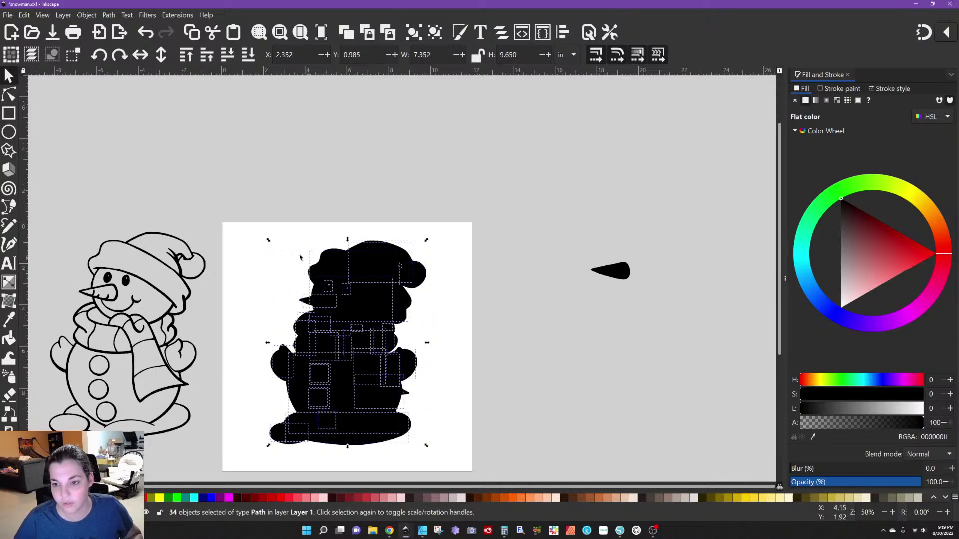
click(307, 260)
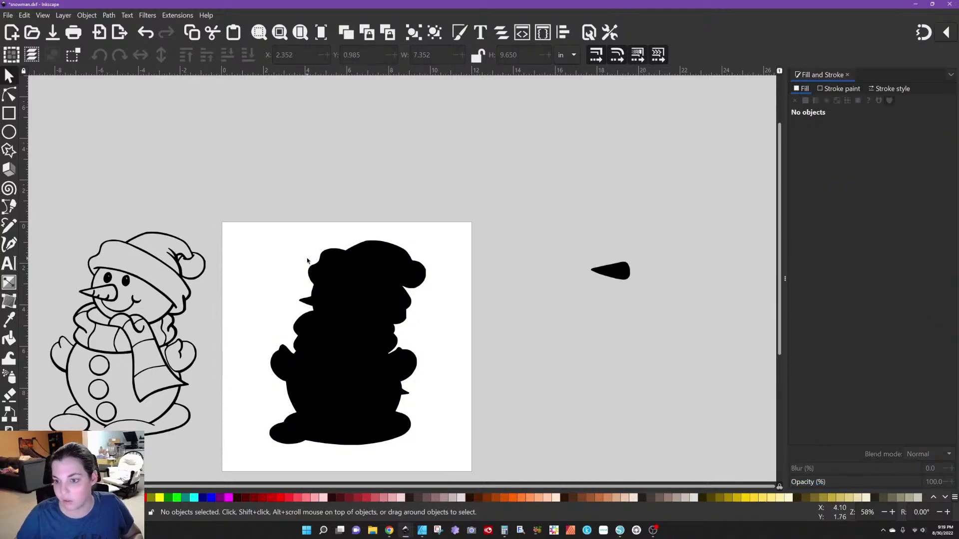
click(361, 292)
mouse_move(361, 292)
mouse_down()
mouse_move(321, 272)
mouse_move(361, 288)
mouse_move(365, 280)
mouse_move(364, 296)
mouse_up()
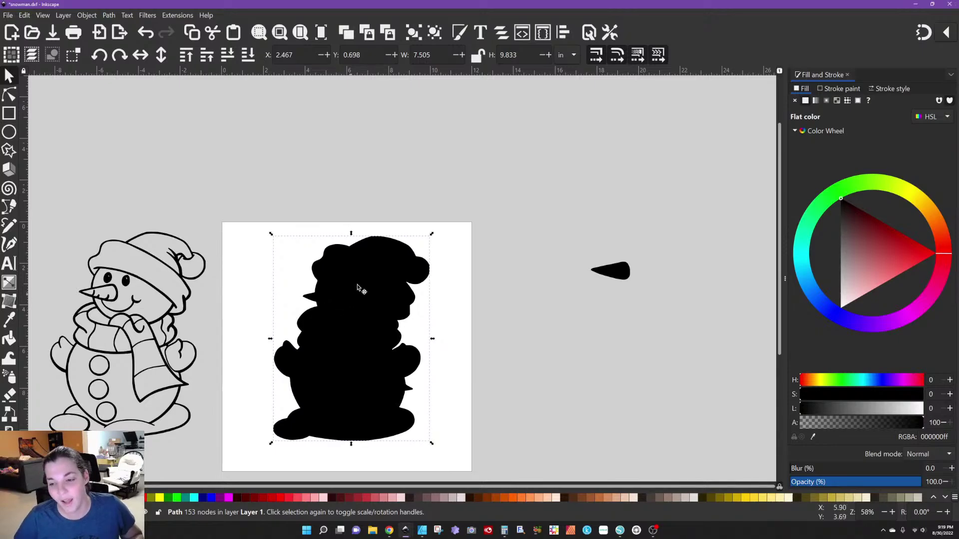
Fill the nose shape with pure red (ff0000ff) and align it over the protruding nose of the black silhouette
click(622, 273)
drag(917, 261, 956, 254)
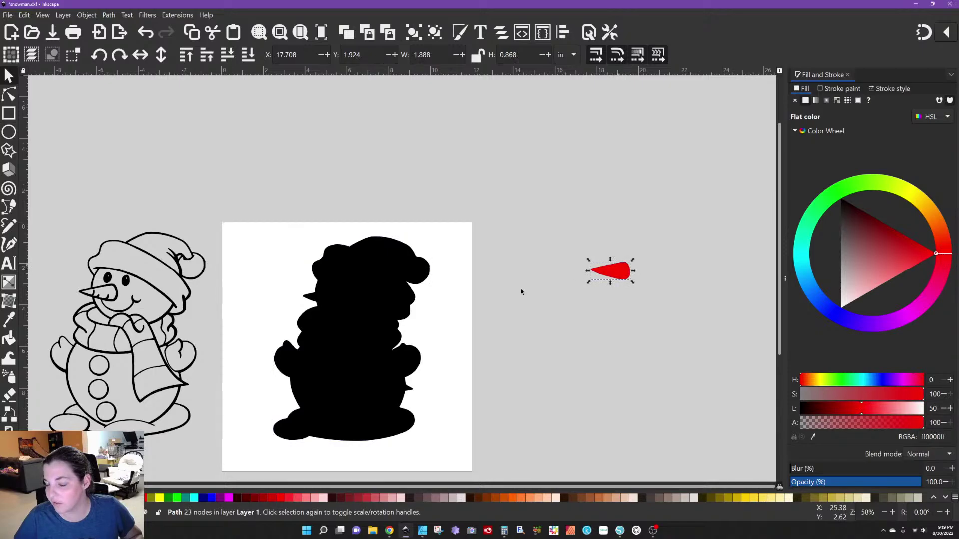
drag(617, 273, 325, 300)
scroll(325, 311, up, 5)
scroll(294, 235, up, 1)
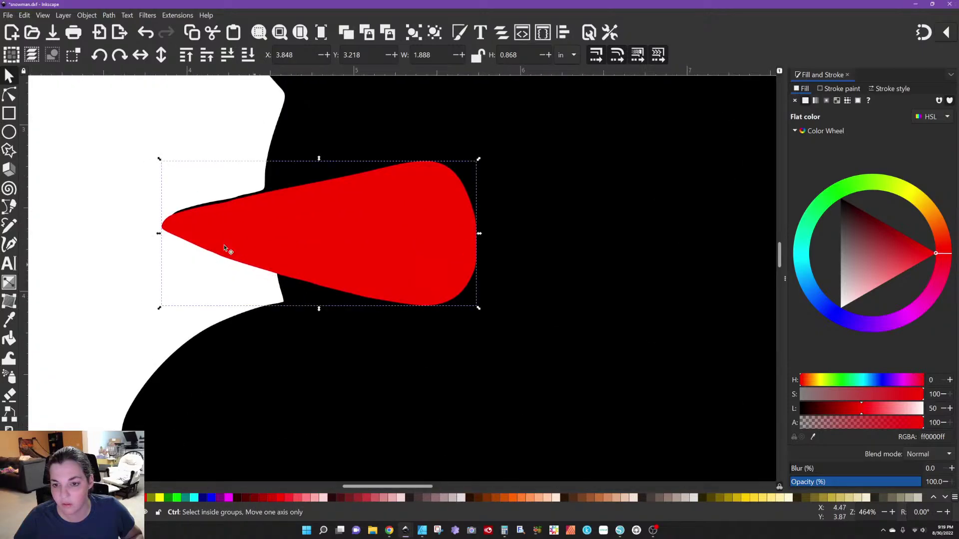
mouse_move(214, 229)
mouse_down()
mouse_move(222, 228)
mouse_move(212, 224)
mouse_up()
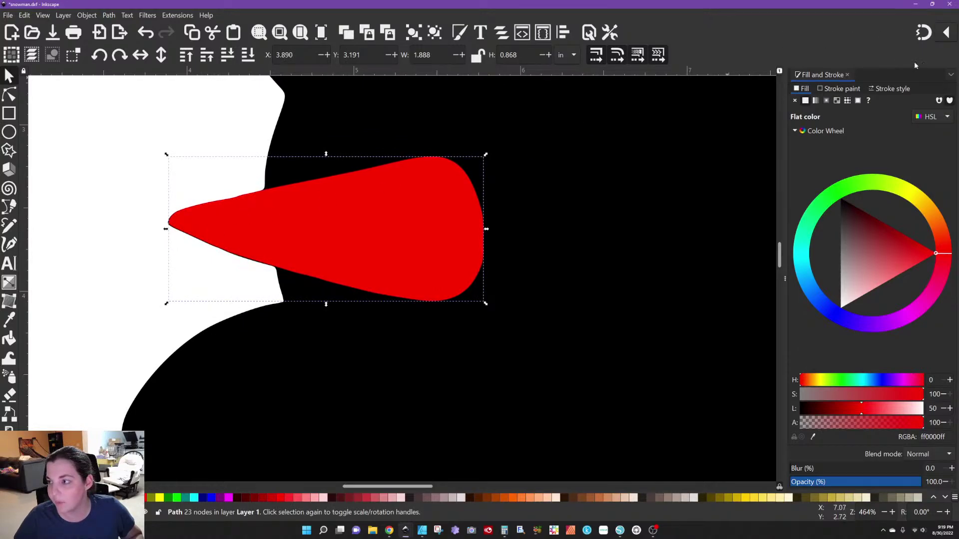
drag(301, 227, 299, 226)
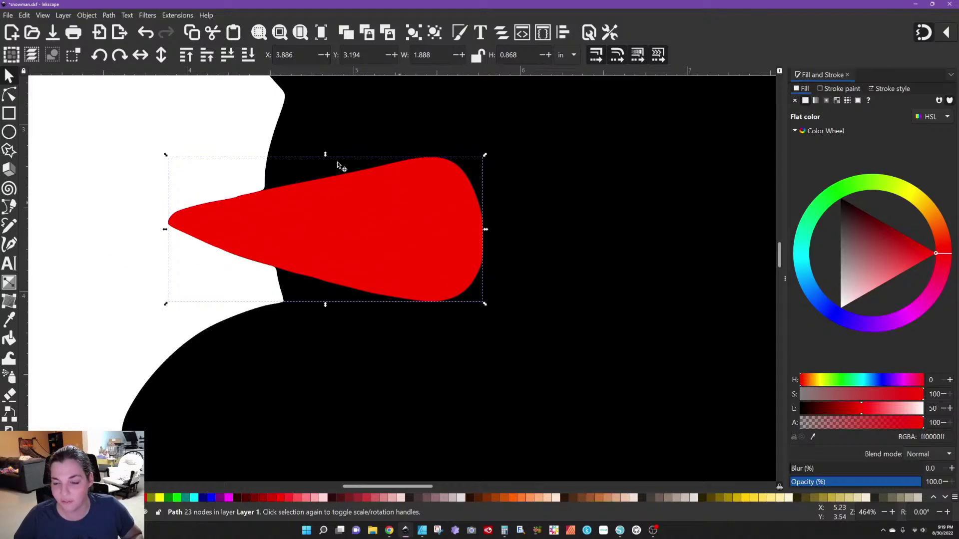
Select the black silhouette together with the red nose and move both off the page to its right
key(minus)
key(minus)
key(minus)
key(minus)
key(minus)
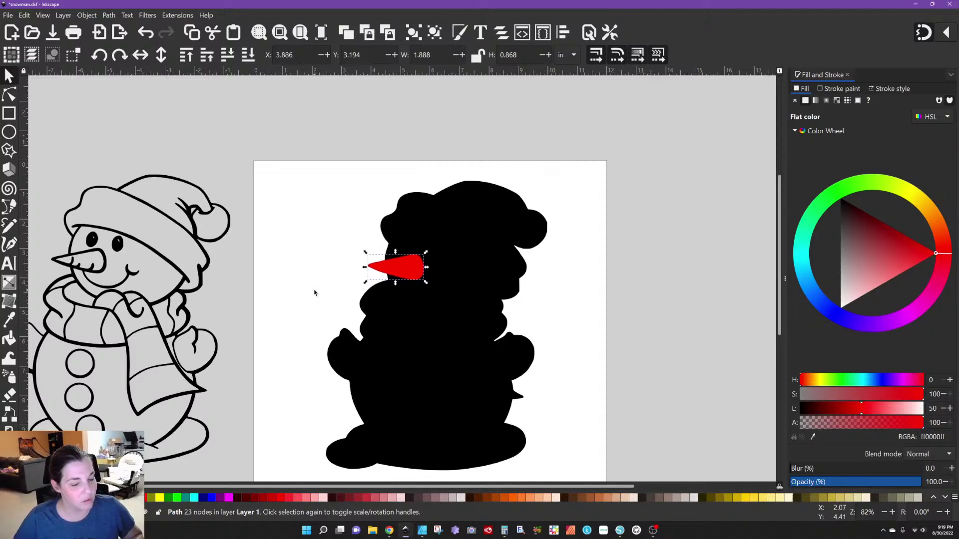
scroll(314, 293, down, 2)
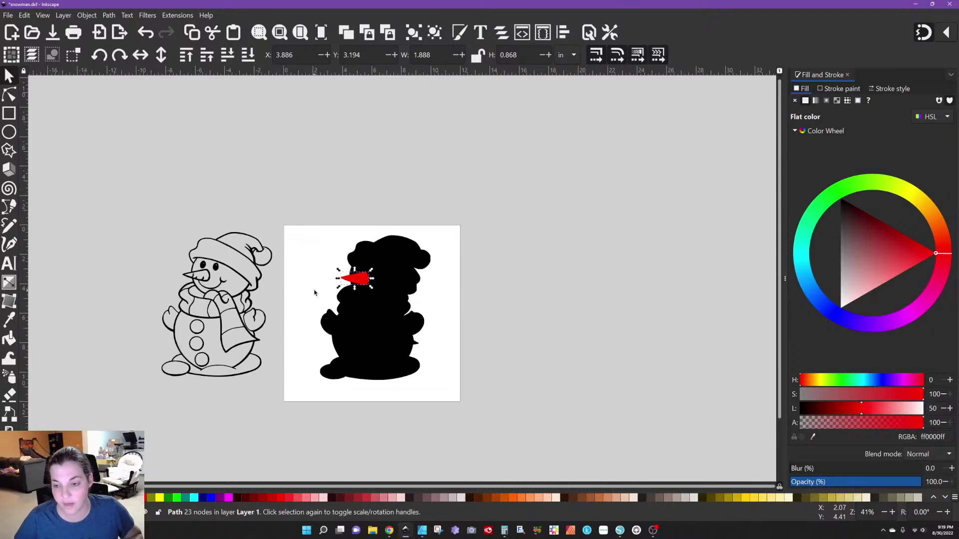
click(314, 293)
drag(276, 198, 509, 419)
drag(363, 335, 691, 335)
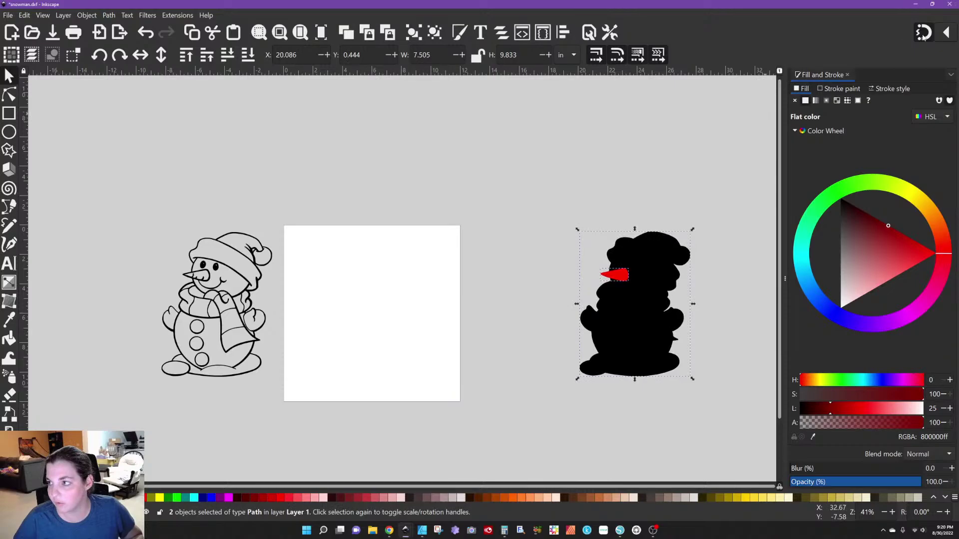
Duplicate the original snowman line drawing and place the copy on the empty page
click(233, 251)
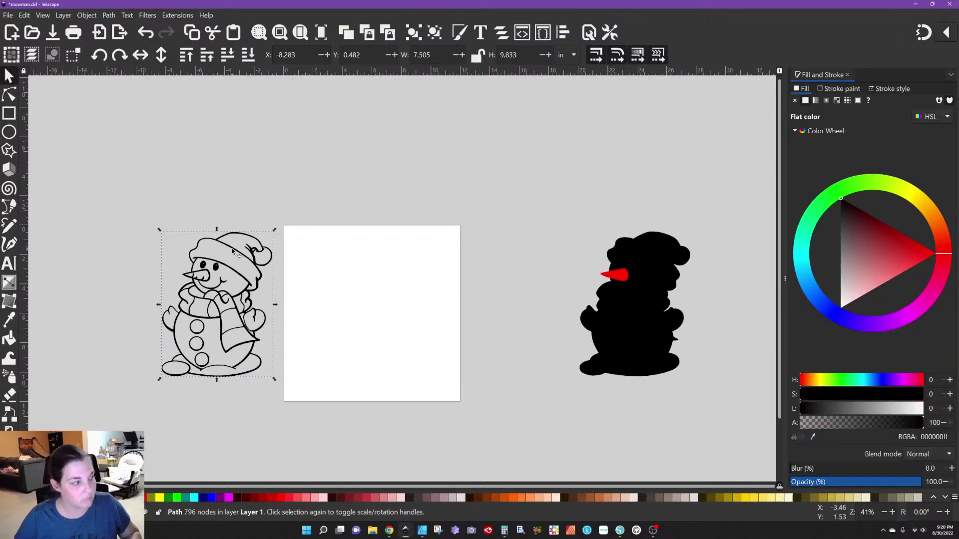
key(ctrl+d)
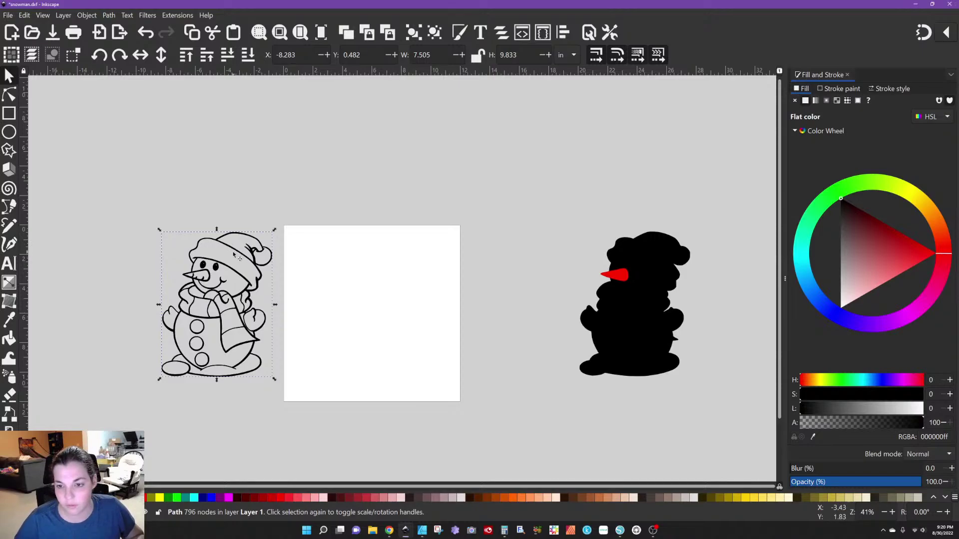
mouse_move(235, 246)
mouse_down()
mouse_move(306, 271)
mouse_move(391, 255)
mouse_up()
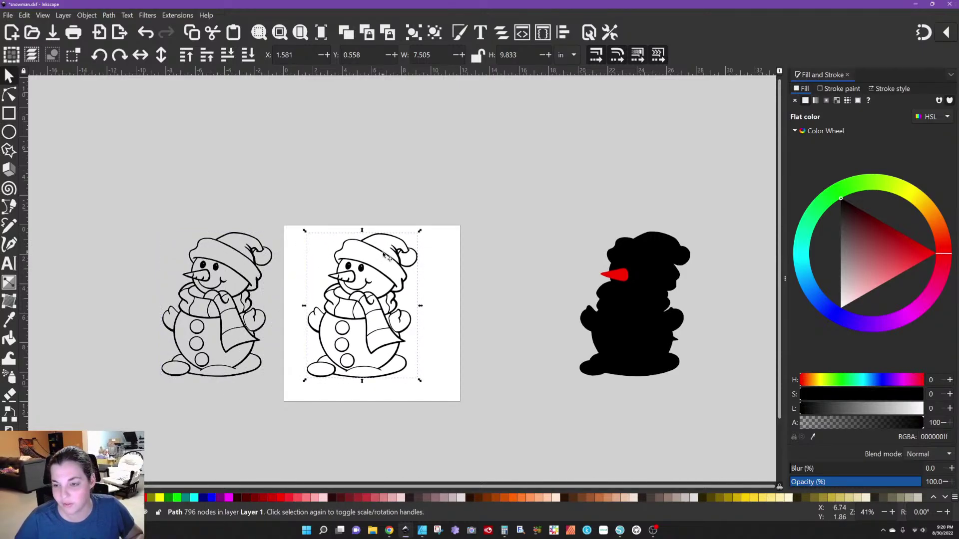
scroll(391, 255, up, 2)
scroll(391, 255, up, 1)
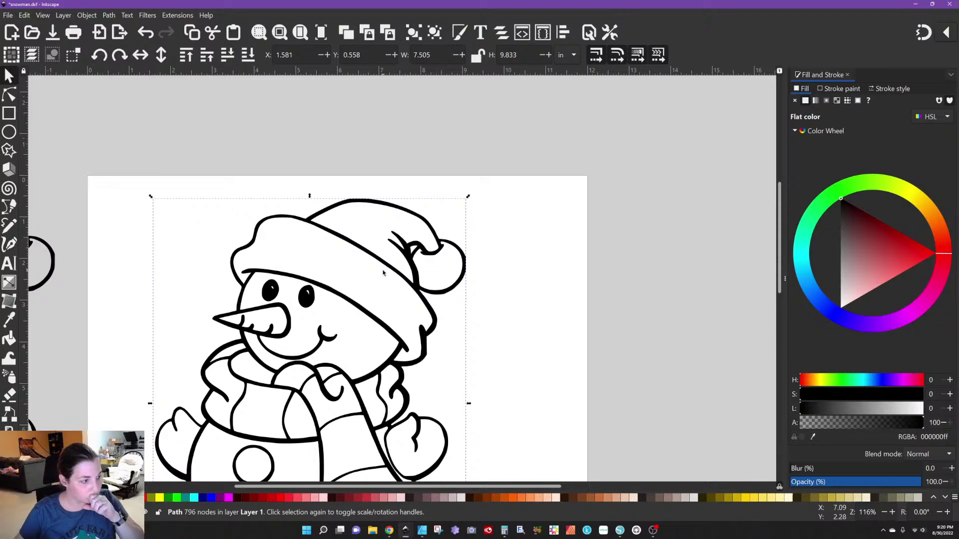
scroll(383, 273, down, 6)
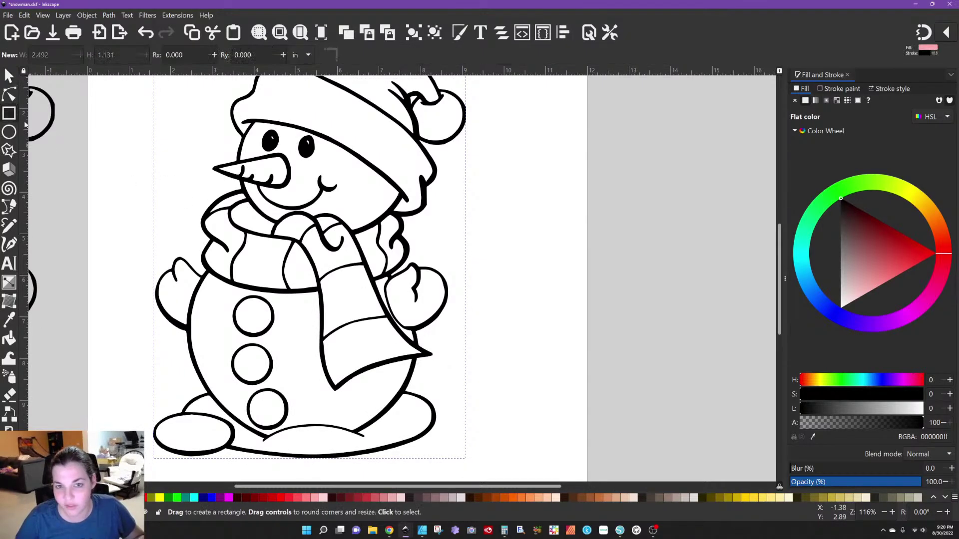
Draw a rectangle about 7.04 by 6.88 in over the snowman's body, remove its outline, and fill it with gray (999999ff)
key(r)
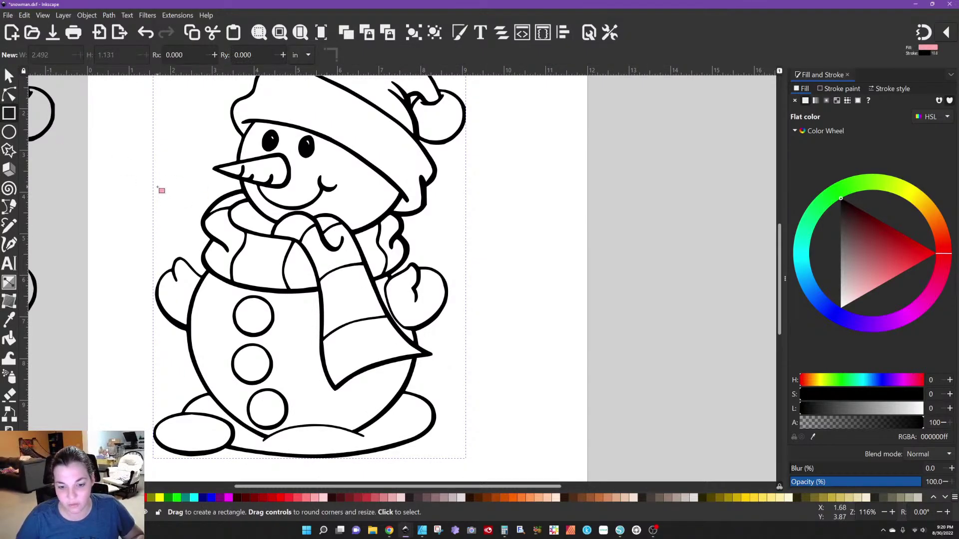
mouse_move(157, 186)
mouse_down()
mouse_move(280, 266)
mouse_move(434, 398)
mouse_move(452, 474)
mouse_up()
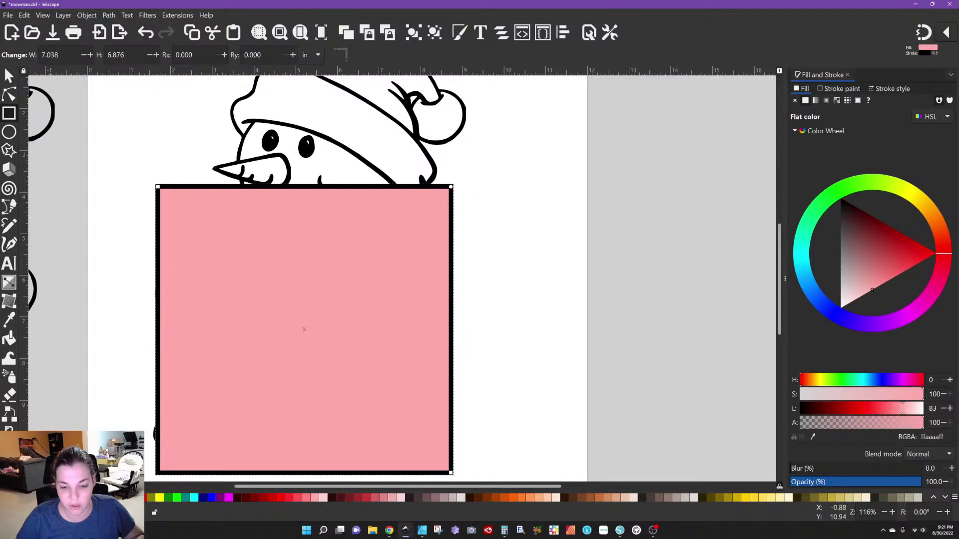
shift+click(140, 497)
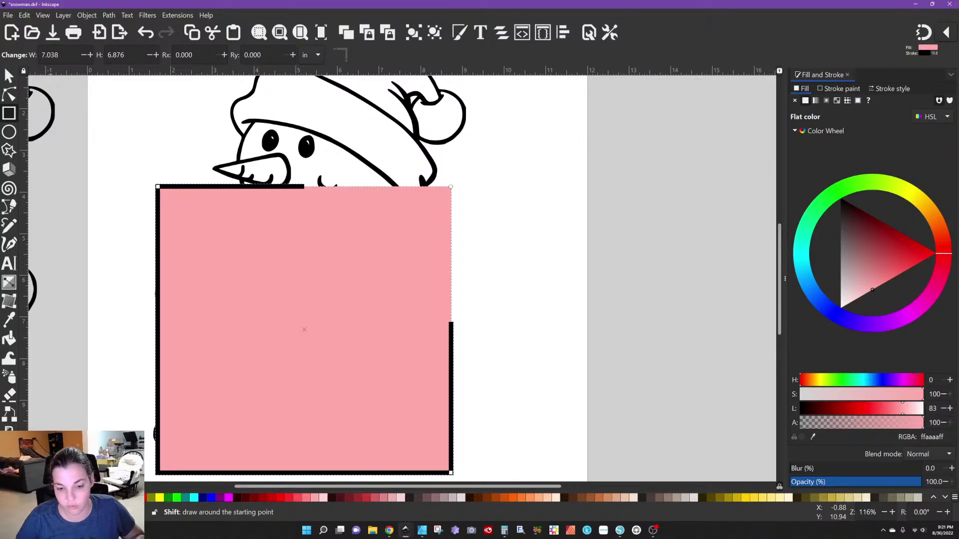
click(65, 498)
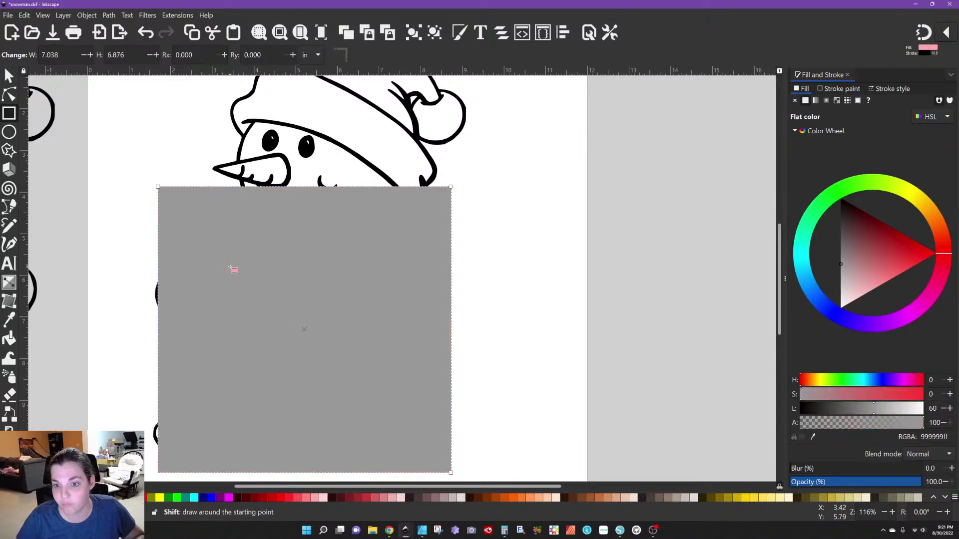
Move the gray rectangle down so it starts at the scarf, and lower its opacity to 65.1%
click(9, 75)
drag(289, 265, 279, 323)
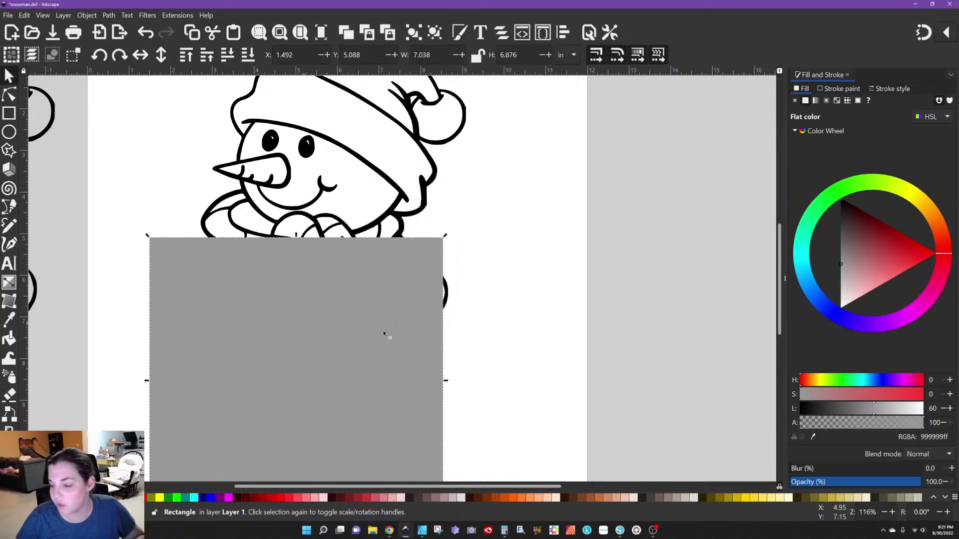
click(897, 483)
drag(897, 484, 877, 482)
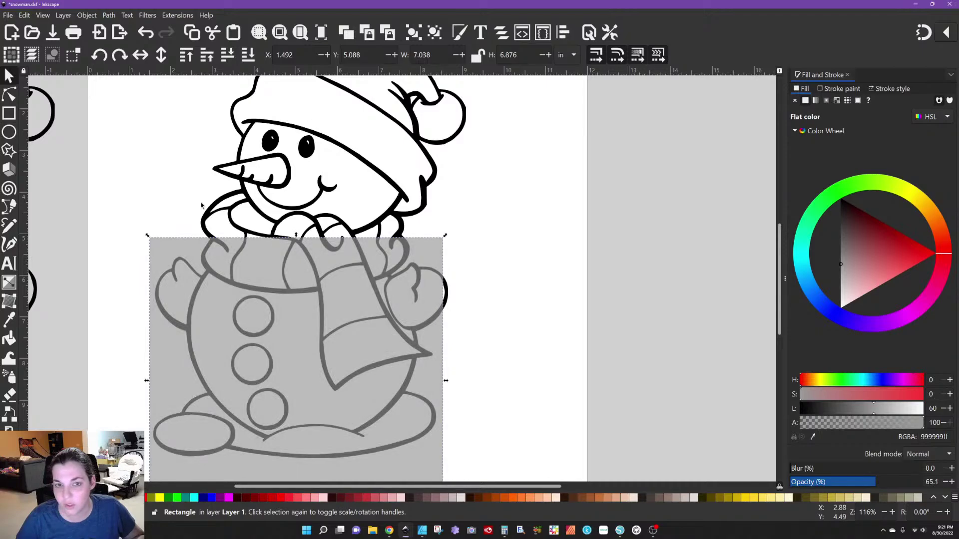
Convert the gray rectangle to a path and bow its right edge outward past the snowman's right-hand mitten
click(11, 94)
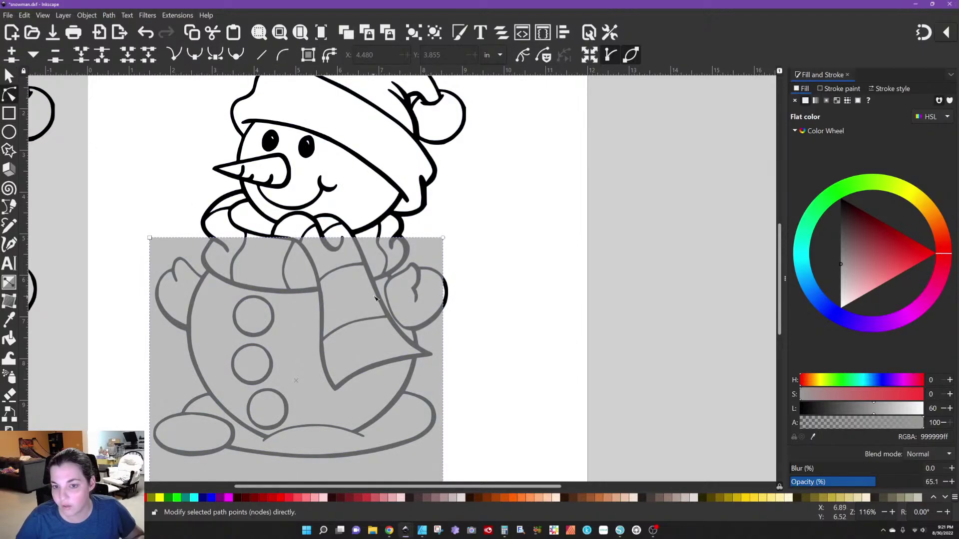
click(109, 15)
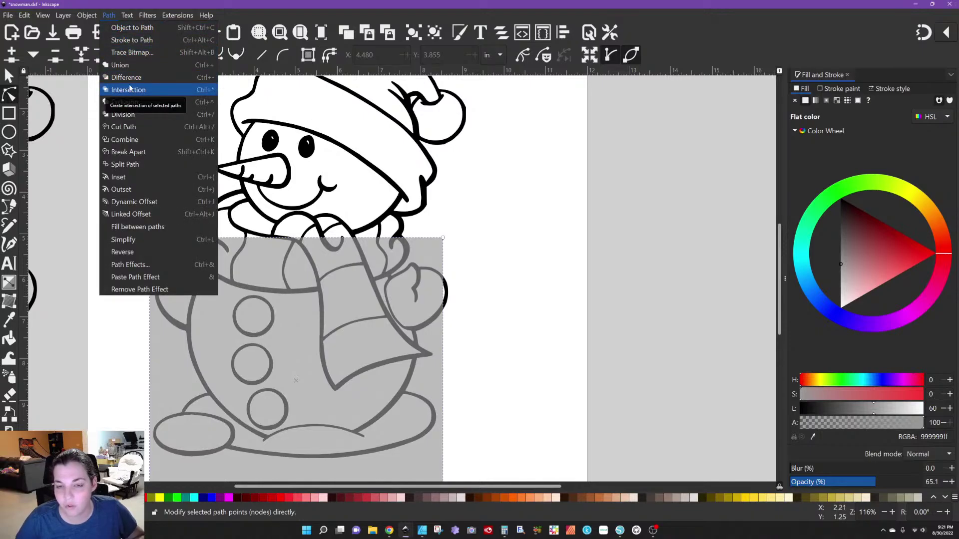
click(133, 30)
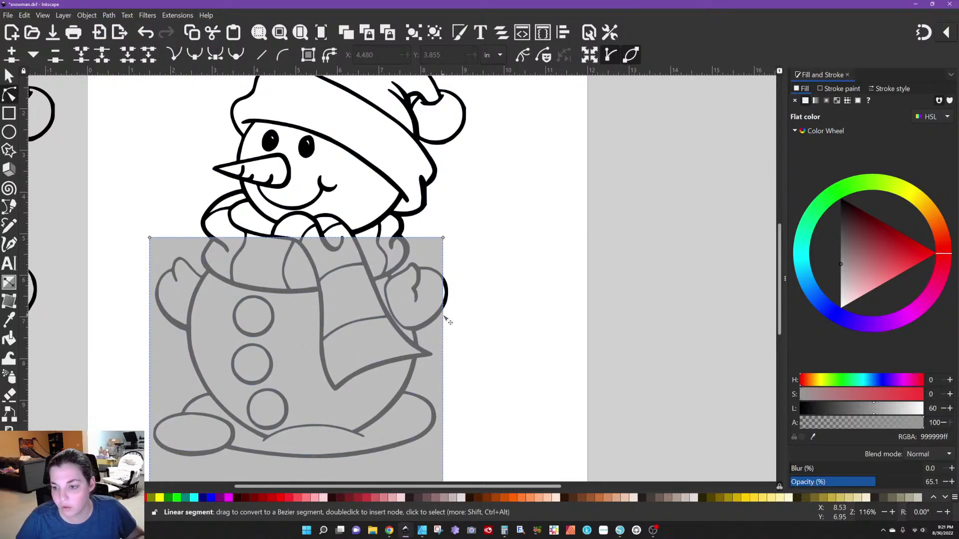
drag(445, 317, 454, 319)
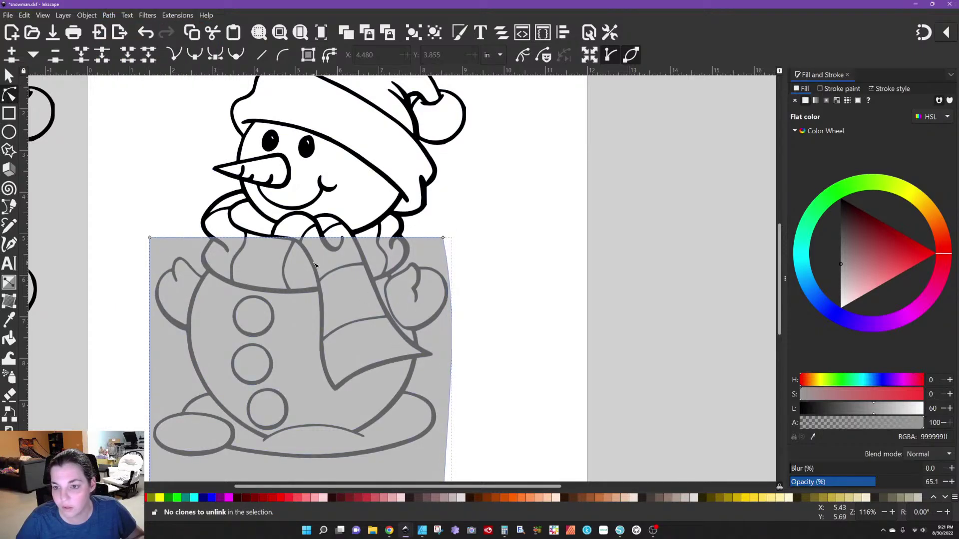
Raise the gray shape's upper-left corner beside the hat, curve its top edge along the brim, and add a node pulled below the brim's left end
scroll(336, 321, up, 4)
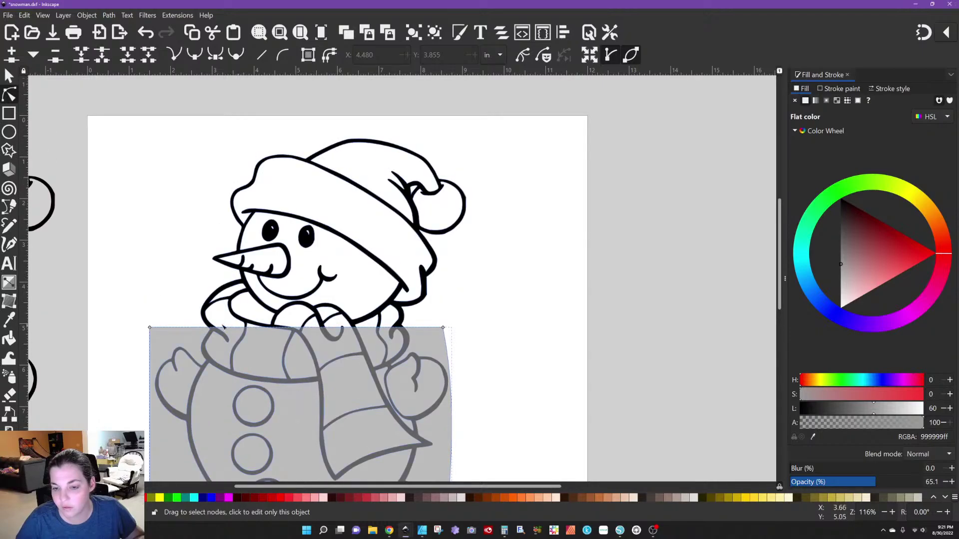
drag(150, 322, 156, 188)
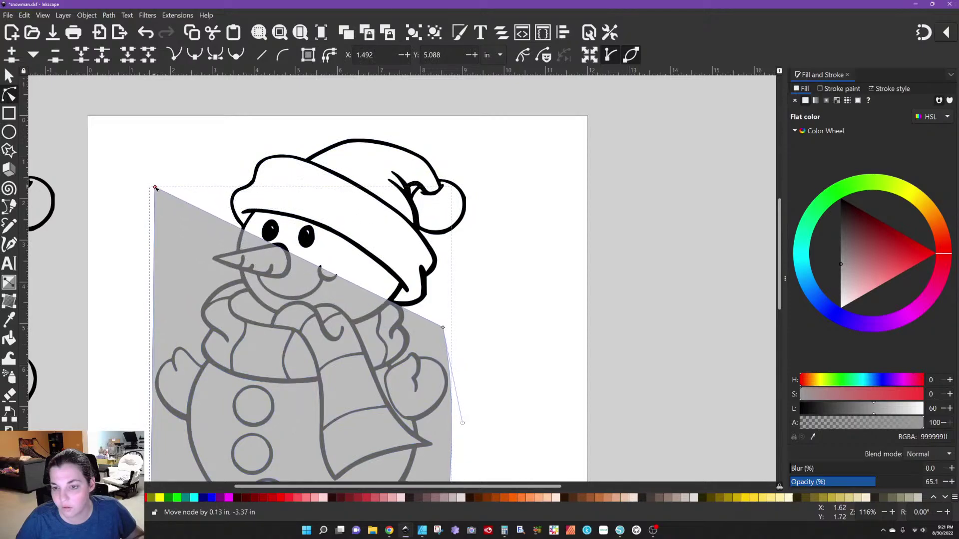
drag(329, 272, 341, 236)
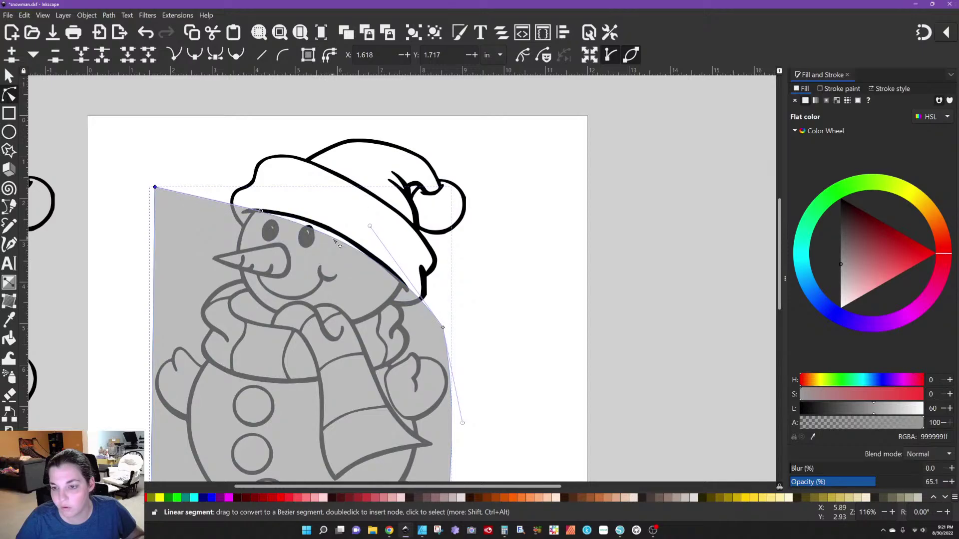
double_click(227, 204)
drag(227, 205, 231, 227)
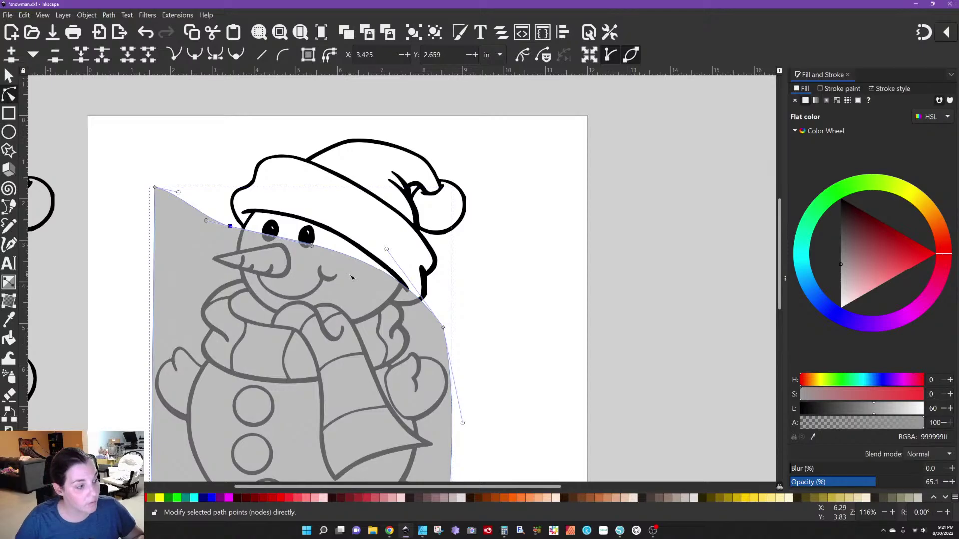
Add nodes along the gray shape's top edge and reposition them to follow the face beneath the hat brim
scroll(351, 278, up, 3)
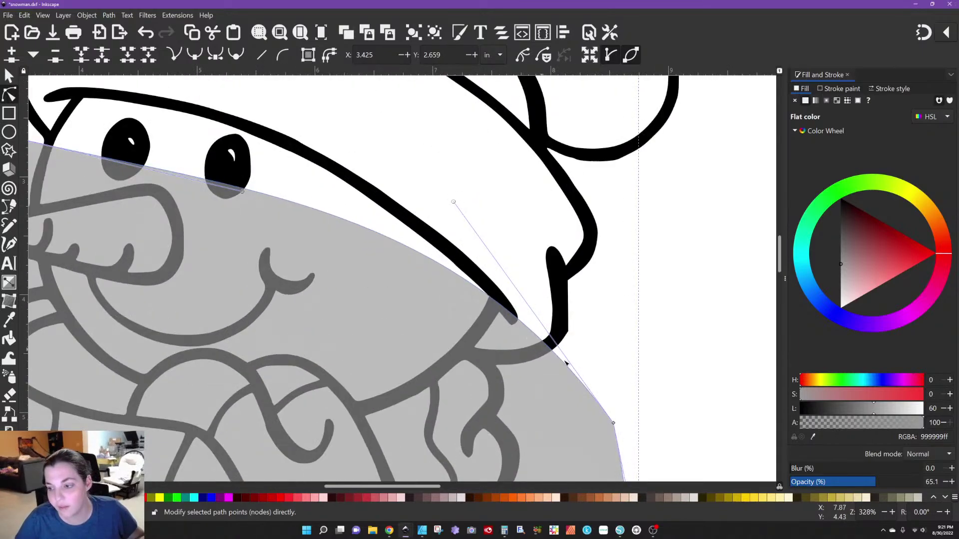
double_click(488, 294)
drag(487, 294, 434, 349)
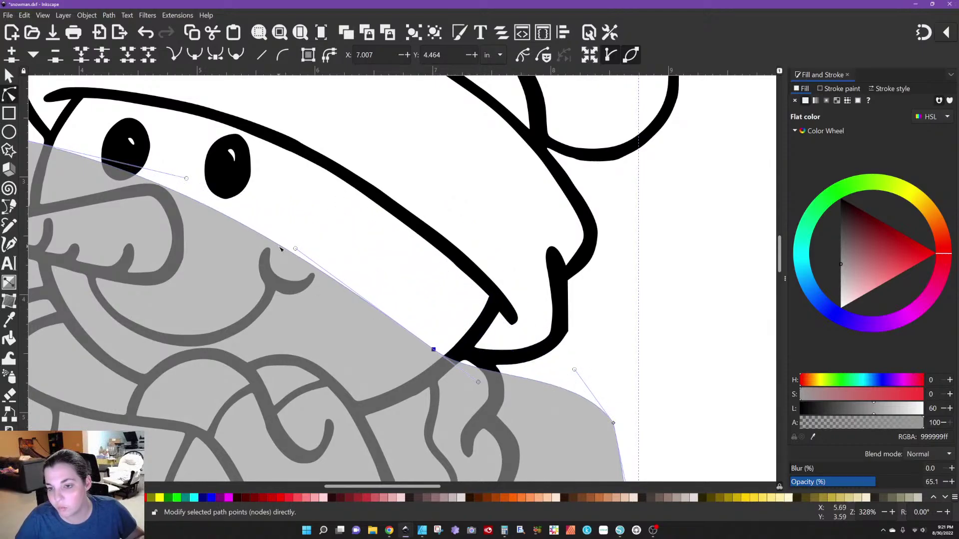
double_click(251, 231)
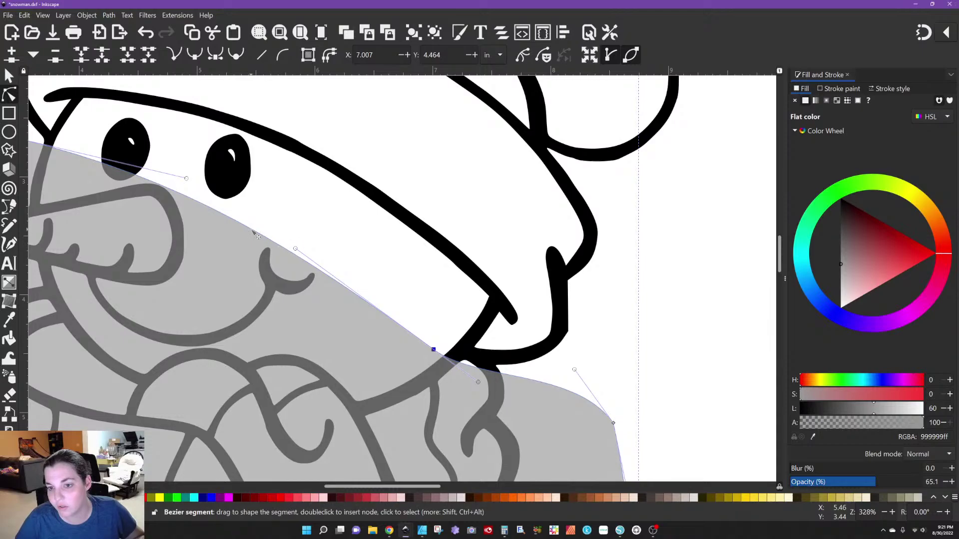
drag(252, 230, 270, 146)
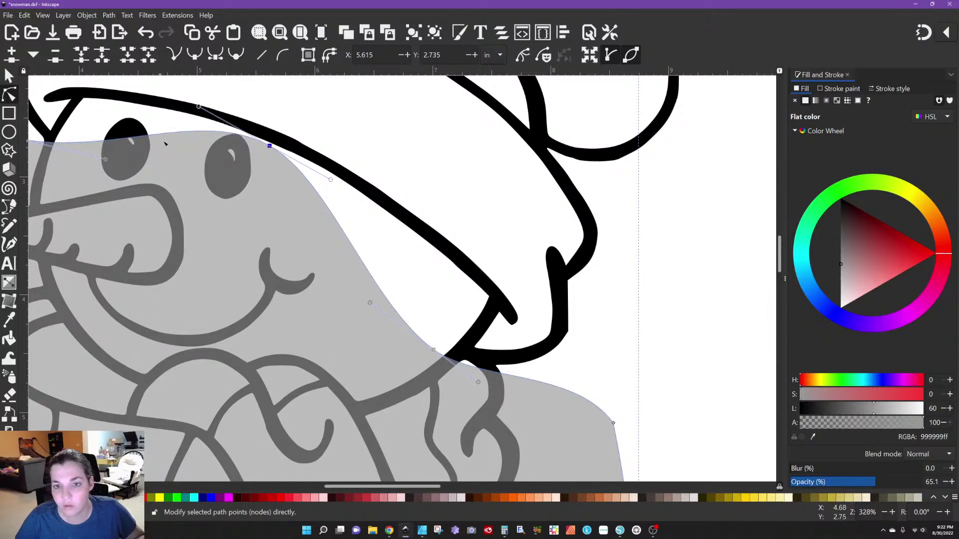
double_click(111, 141)
drag(112, 141, 103, 117)
drag(52, 143, 51, 149)
Check the gray shape's coverage of the body, then delete the shape
scroll(132, 178, down, 1)
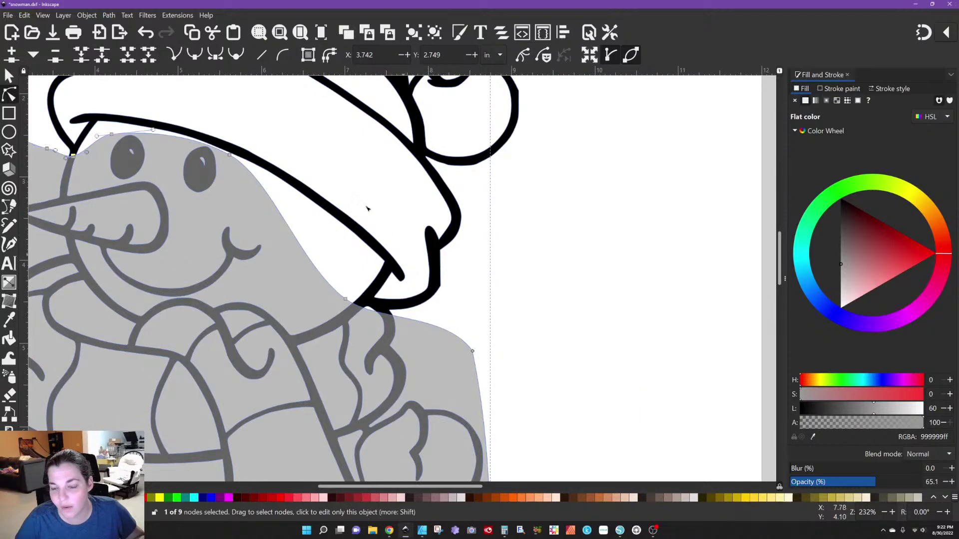
scroll(368, 208, down, 2)
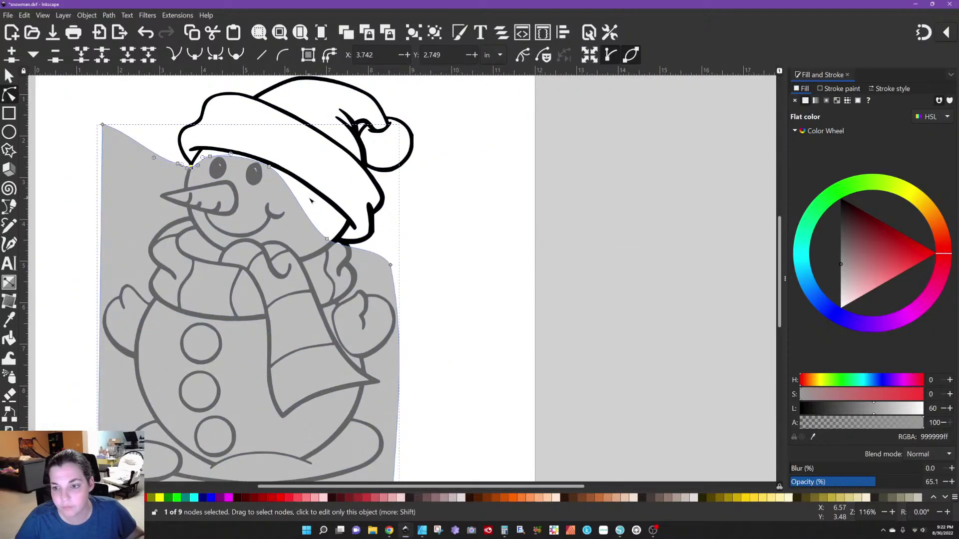
scroll(311, 200, down, 3)
scroll(310, 199, down, 4)
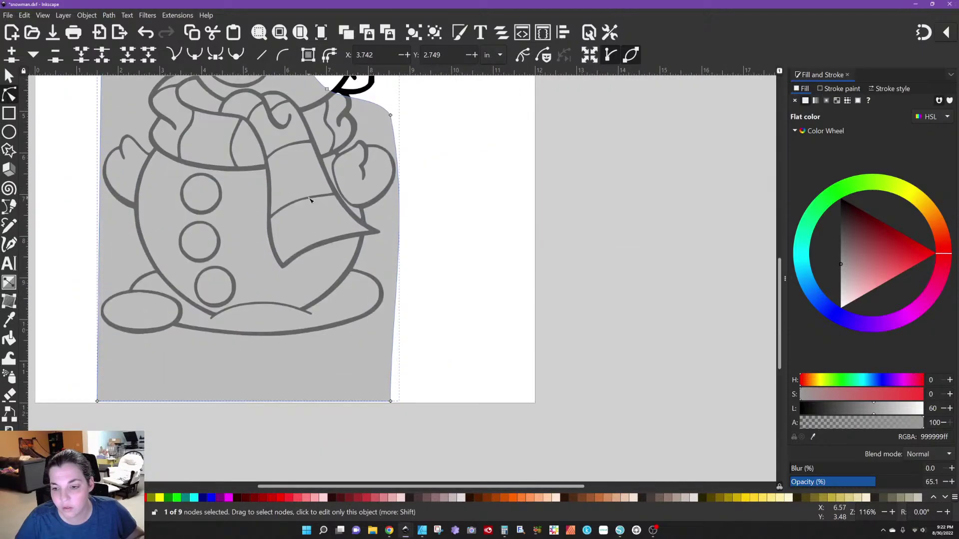
scroll(310, 199, up, 10)
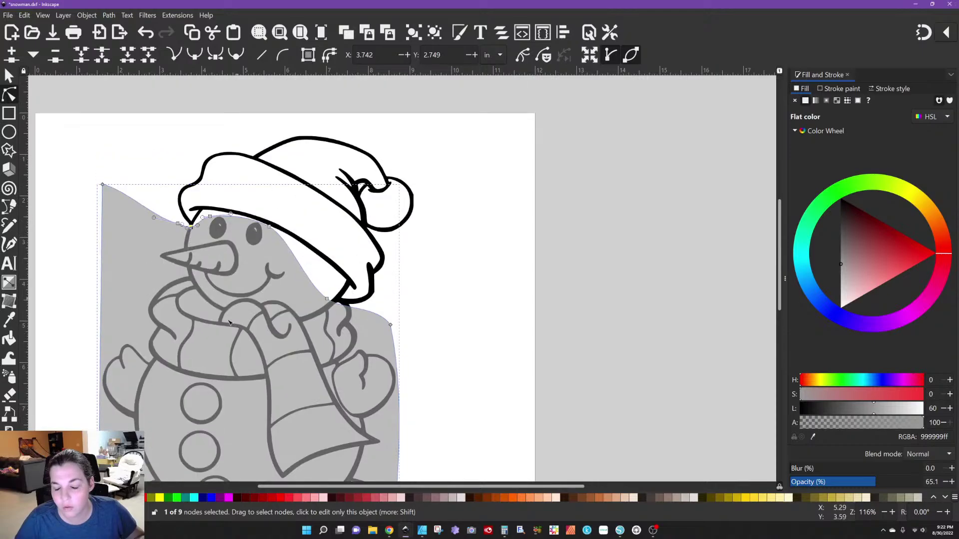
click(9, 75)
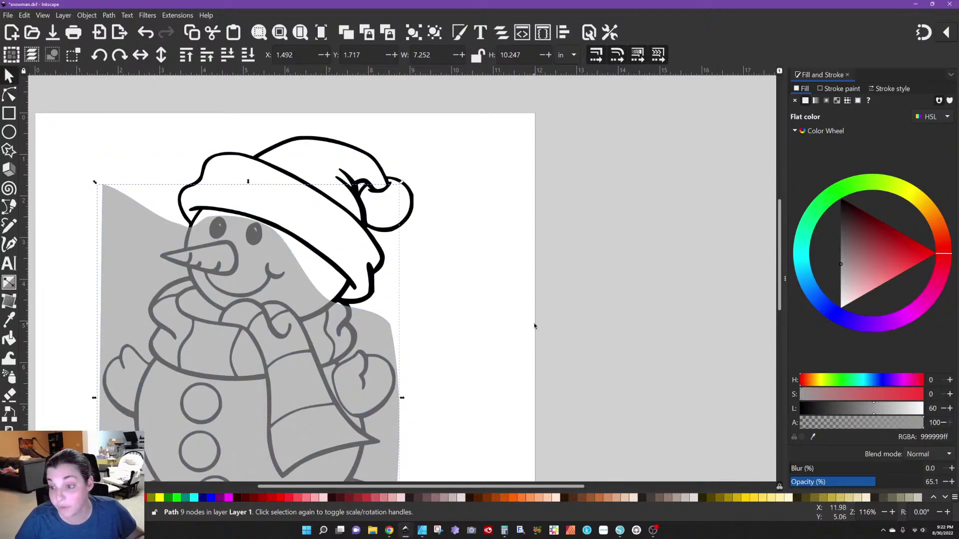
click(452, 356)
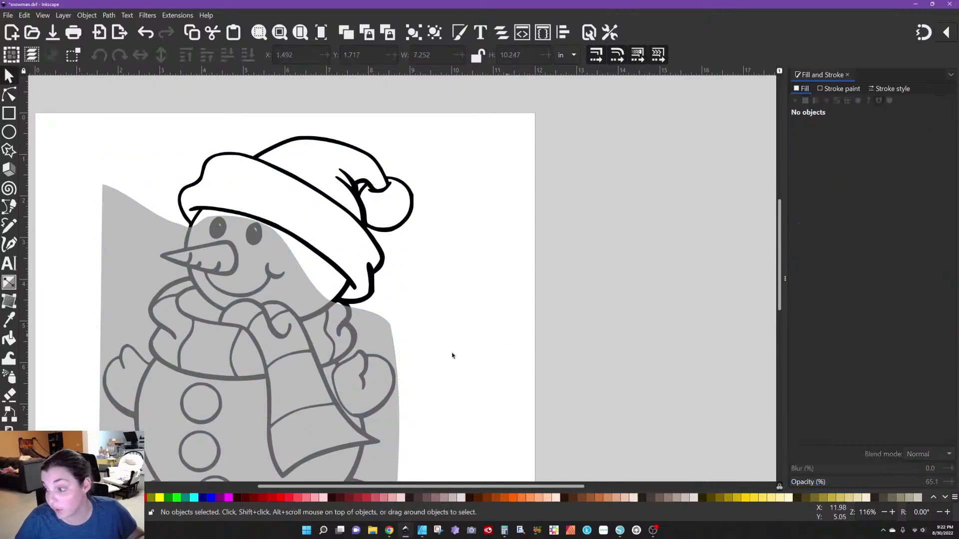
click(294, 332)
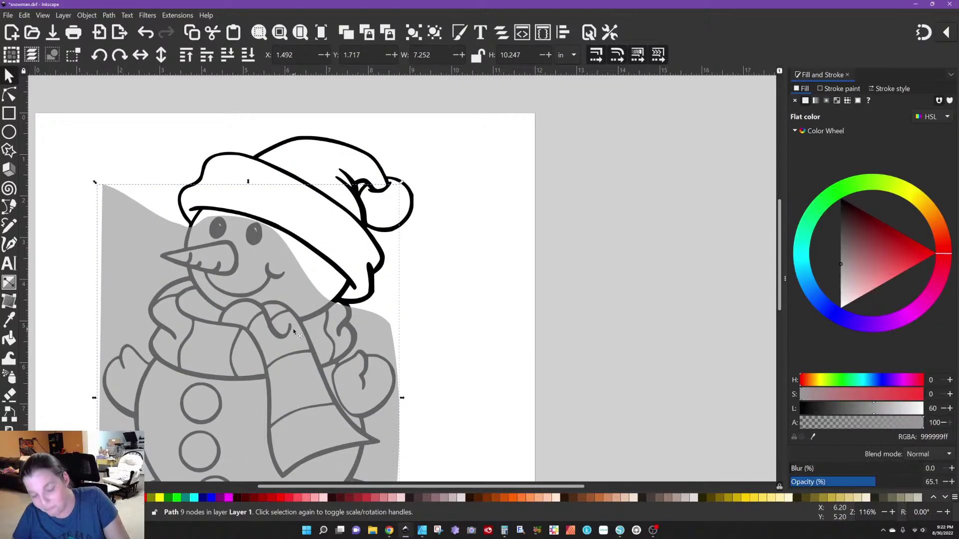
key(Delete)
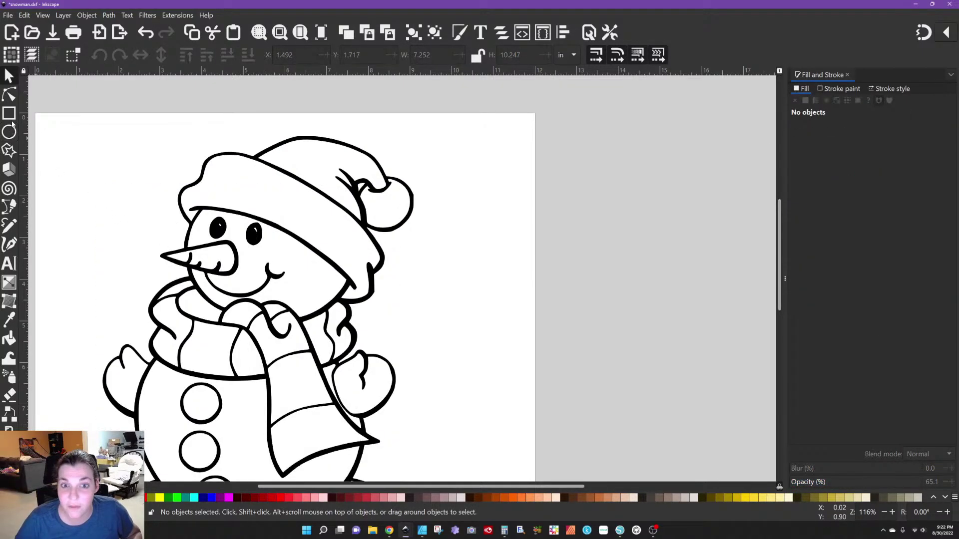
Draw a rectangle about 6.54 by 4.85 in over the hat and head, without outline, filled with gray (b3b3b3ff) at 44.5% opacity
click(11, 115)
mouse_move(166, 109)
mouse_down()
mouse_move(341, 219)
mouse_move(441, 313)
mouse_up()
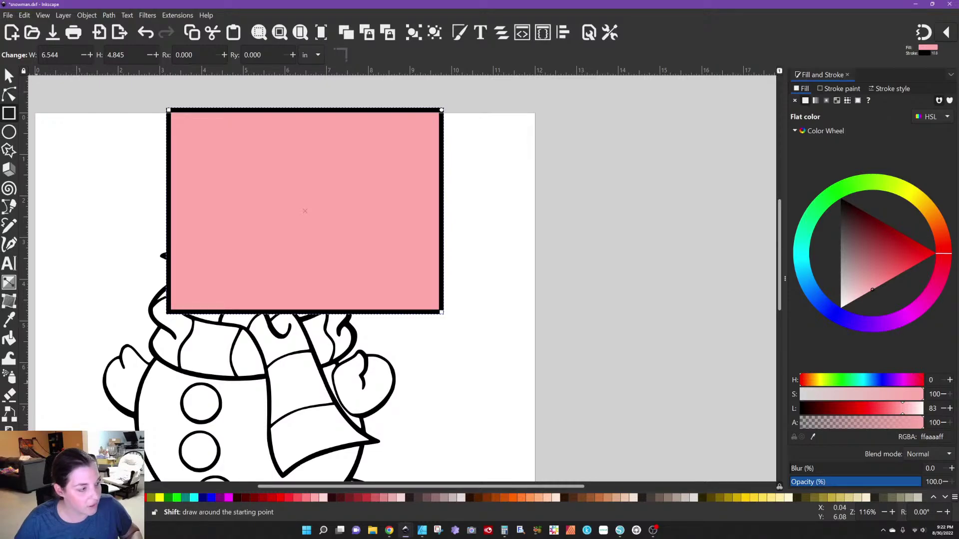
shift+click(5, 498)
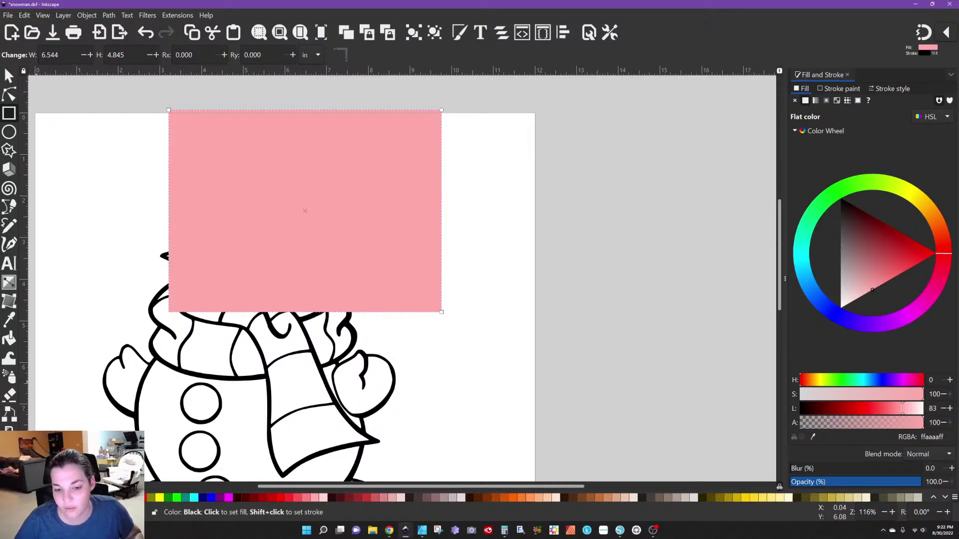
click(74, 498)
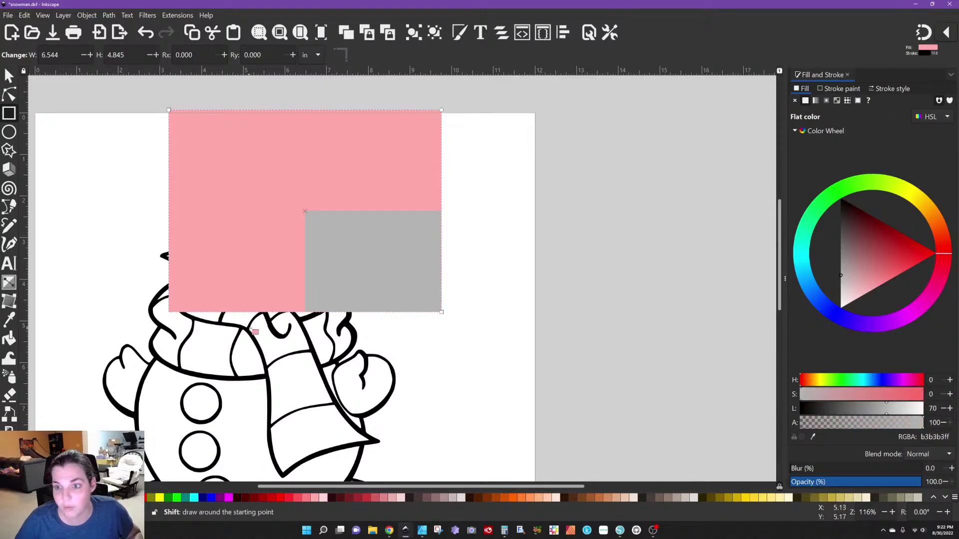
click(862, 482)
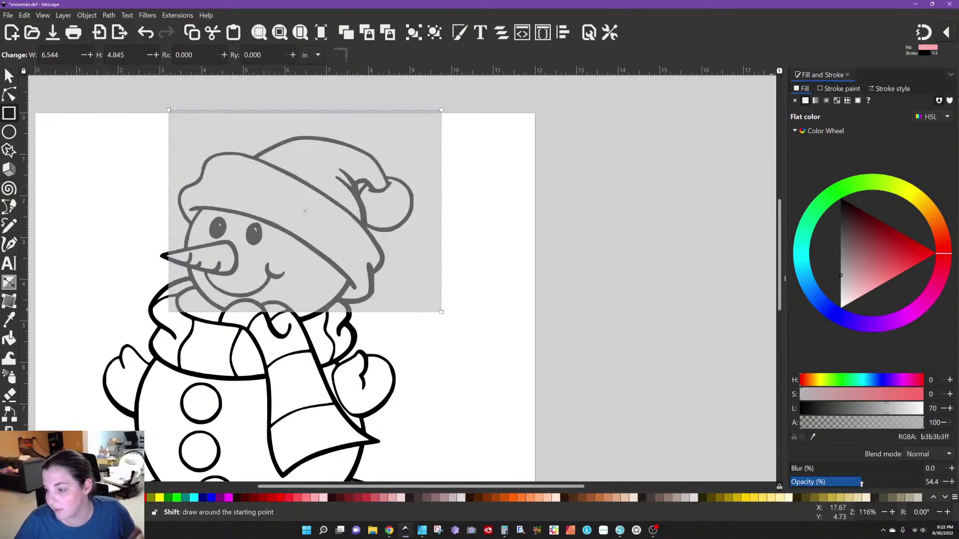
drag(860, 482, 851, 483)
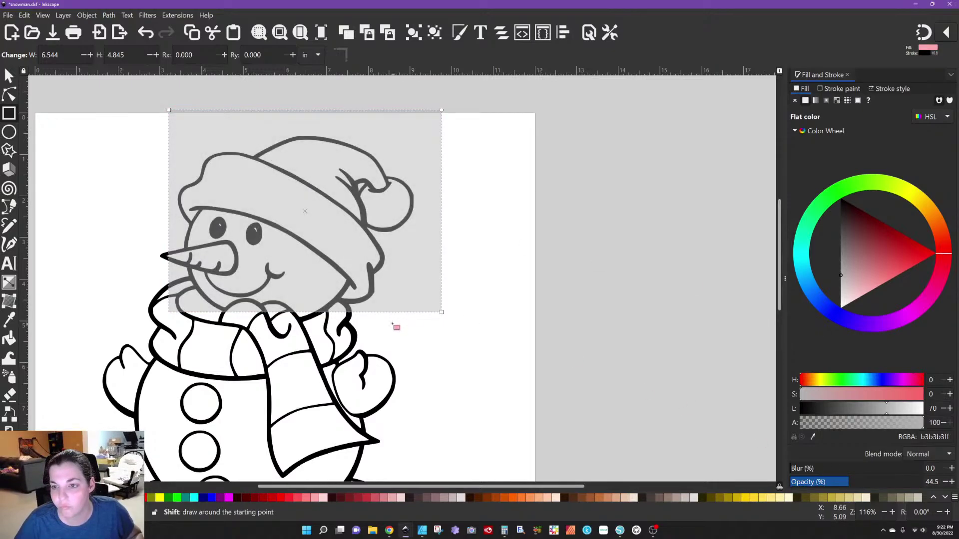
Convert the gray rectangle over the hat and head to an editable path
scroll(305, 189, up, 3)
key(s)
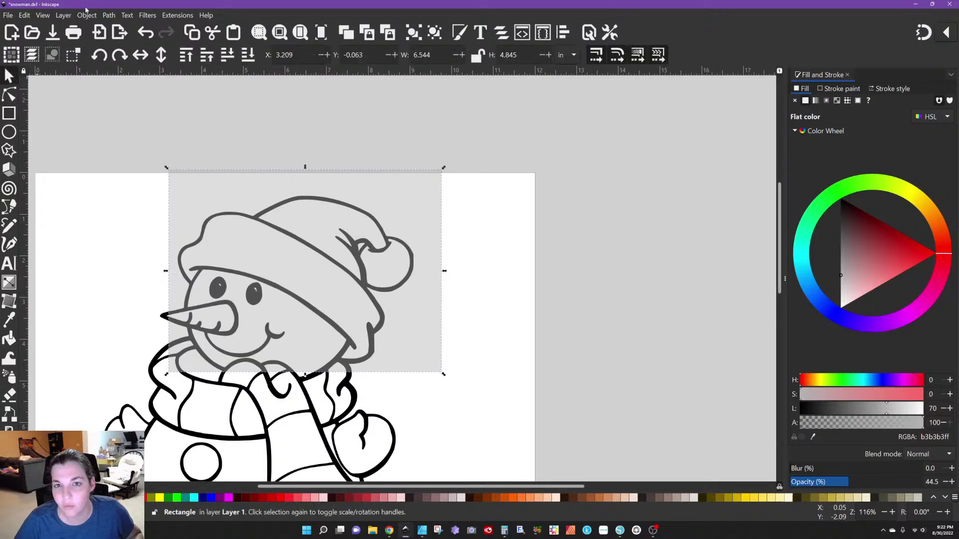
click(110, 17)
click(114, 27)
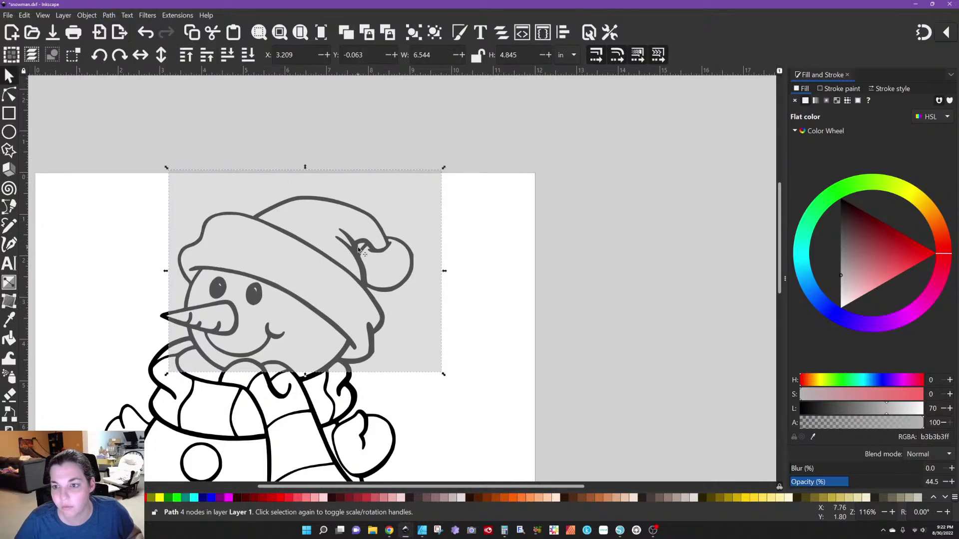
Shift the gray shape down to just above the hat and narrow it to 5.708 in to fit the hat's sides
click(12, 98)
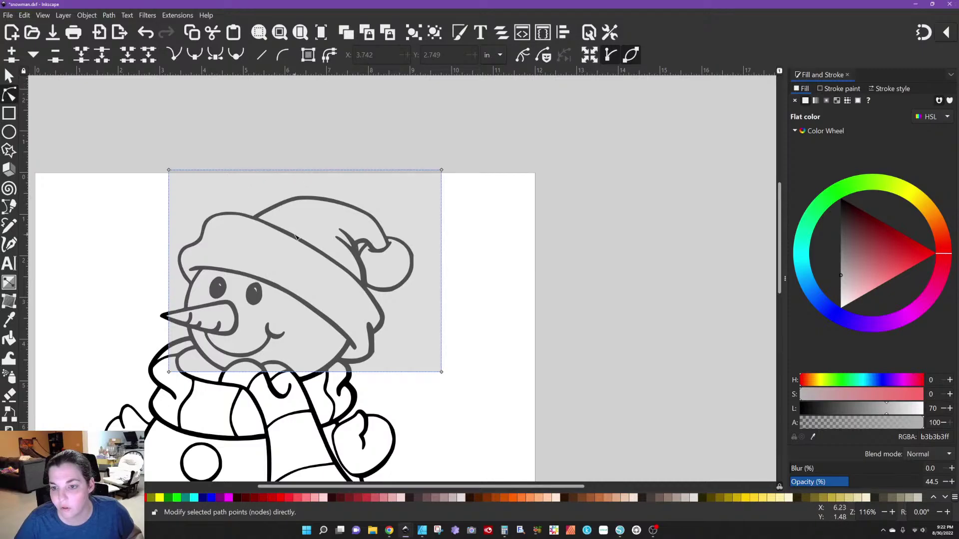
key(s)
drag(333, 259, 332, 283)
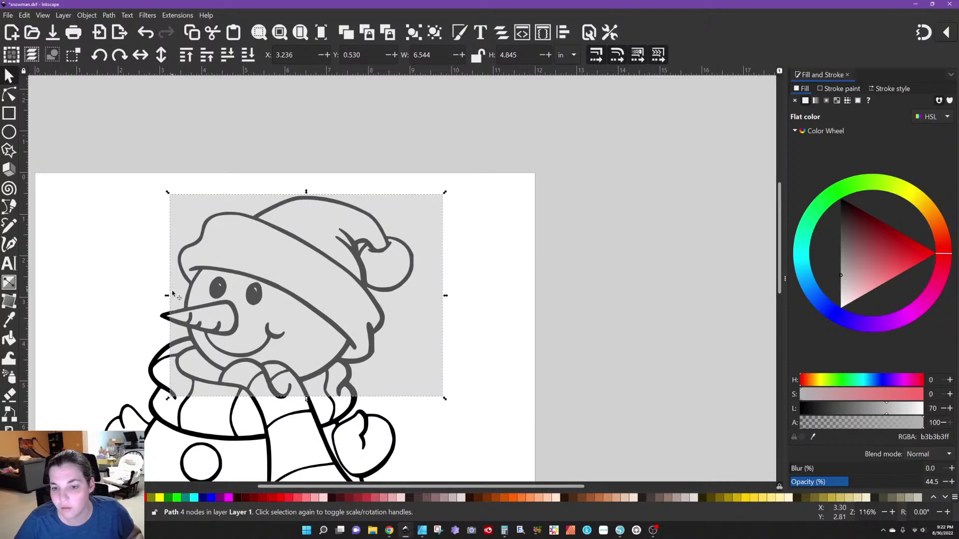
drag(173, 293, 174, 298)
drag(446, 295, 414, 296)
Add a node to the gray shape's left edge at the nose and move it slightly inward above the nose
scroll(261, 332, up, 4)
scroll(264, 332, down, 2)
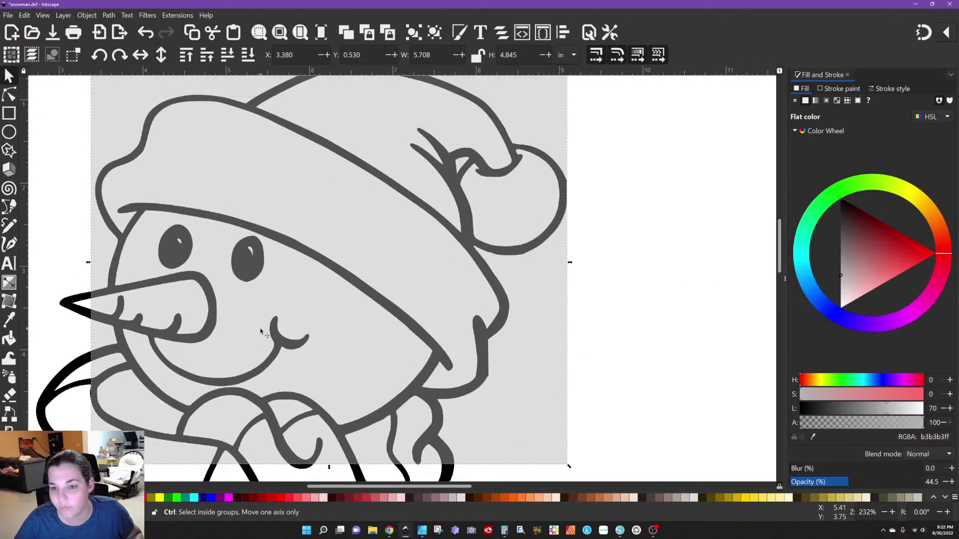
scroll(268, 334, down, 1)
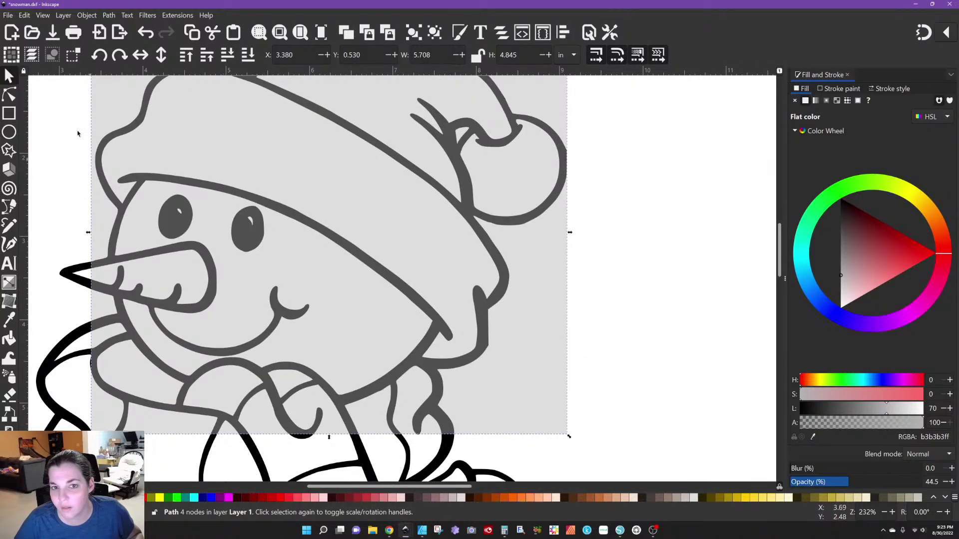
click(15, 96)
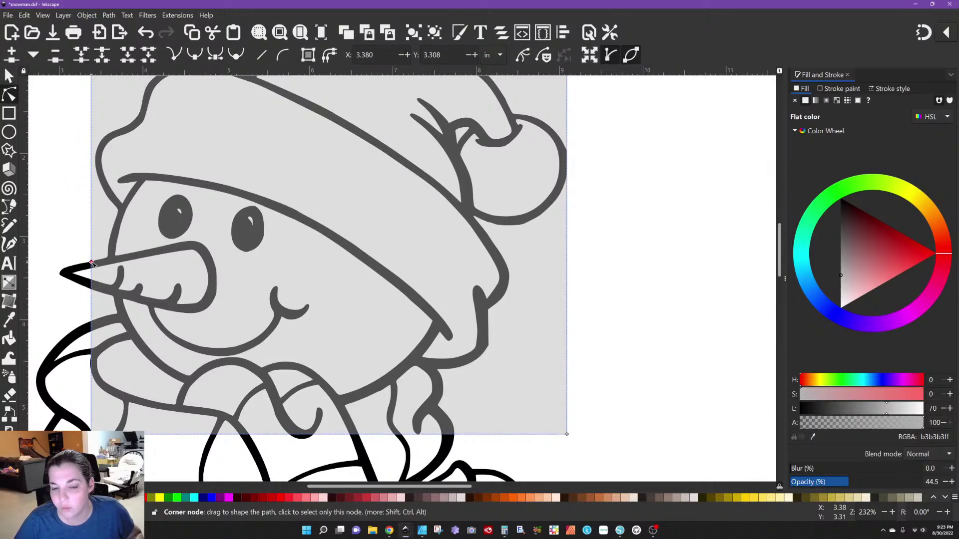
mouse_move(92, 263)
mouse_down()
mouse_move(133, 256)
mouse_move(96, 254)
mouse_up()
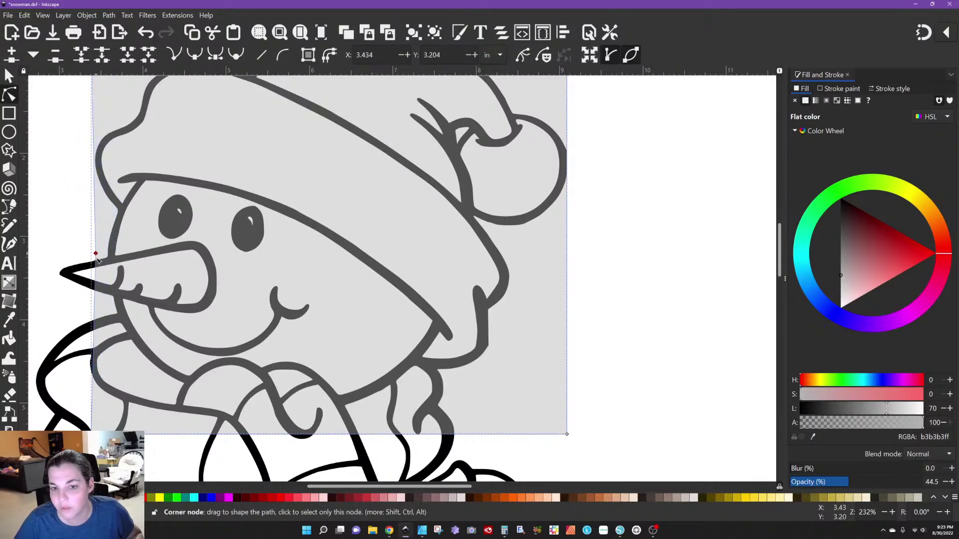
Reshape the grey overlay by moving its lower nodes onto the face and below the hat, adding nodes under the brim and beyond the pom-pom
drag(92, 432, 233, 208)
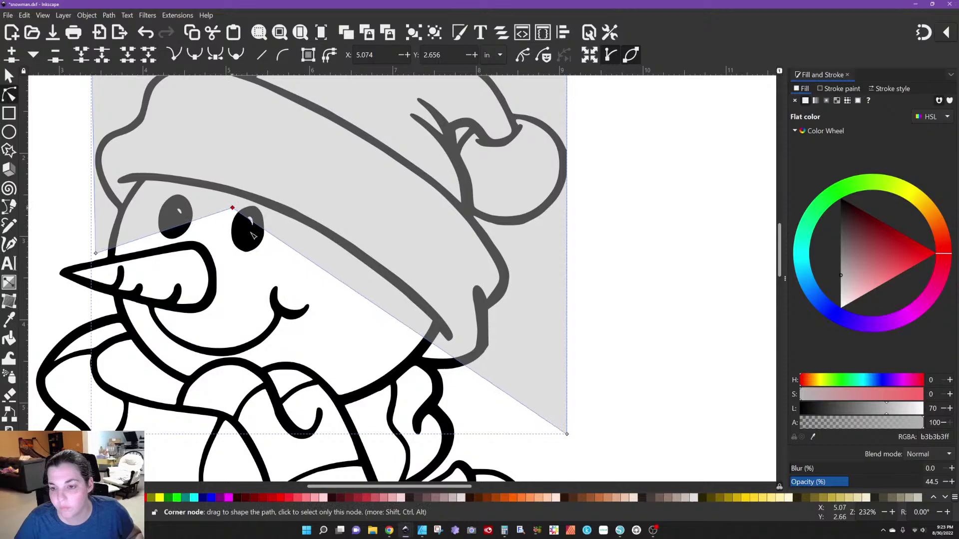
double_click(443, 351)
drag(444, 351, 441, 370)
click(567, 435)
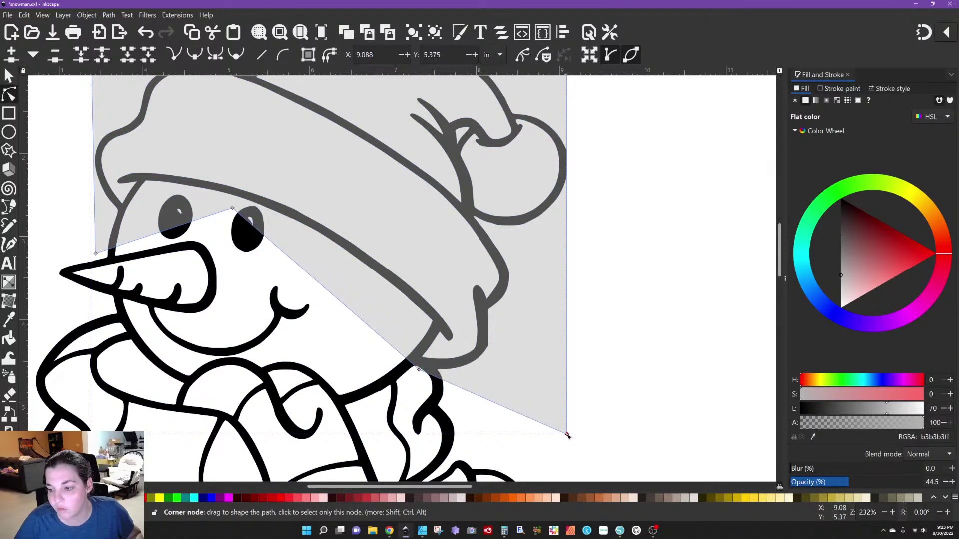
drag(567, 434, 520, 357)
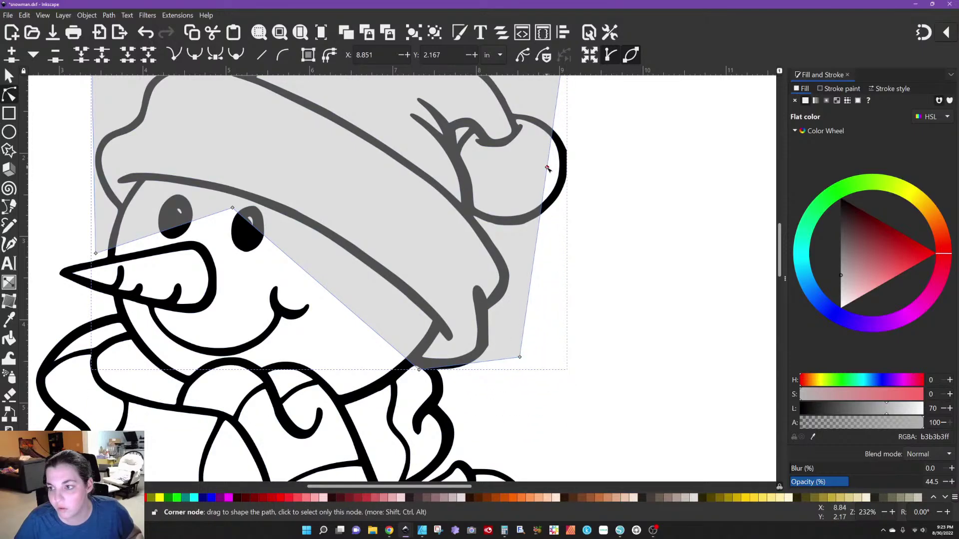
drag(547, 167, 582, 175)
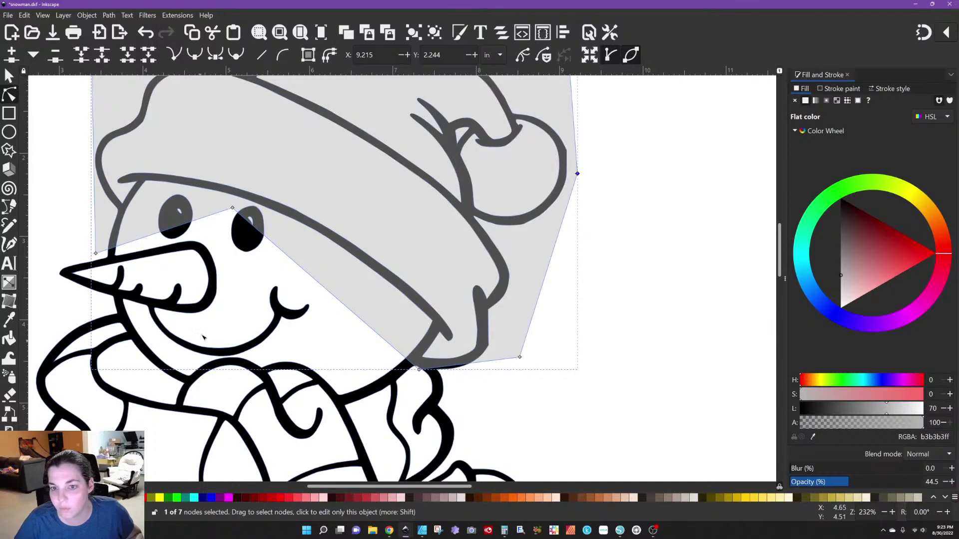
Add and move overlay nodes above both eyes so the shape's lower edge follows the underside of the hat brim
click(161, 233)
double_click(160, 233)
drag(160, 234, 157, 187)
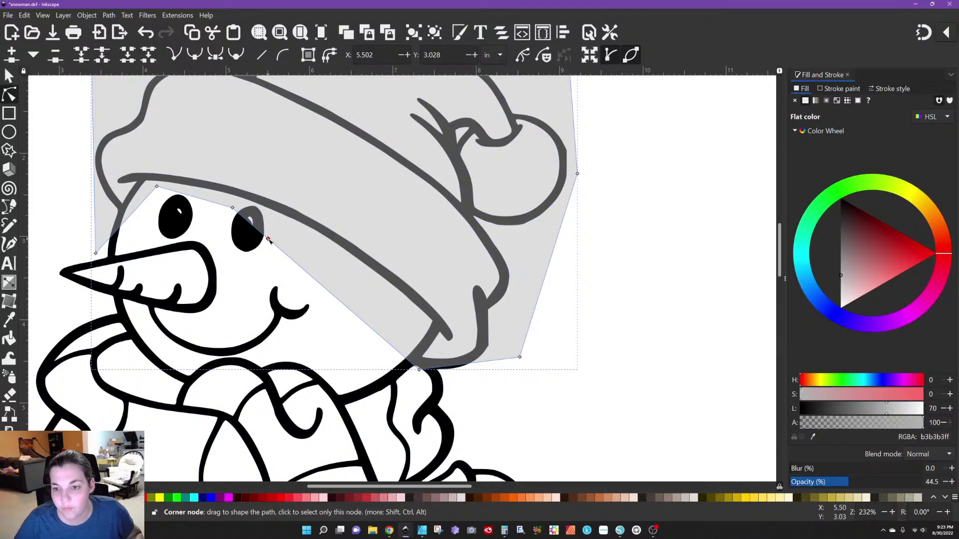
drag(270, 242, 238, 198)
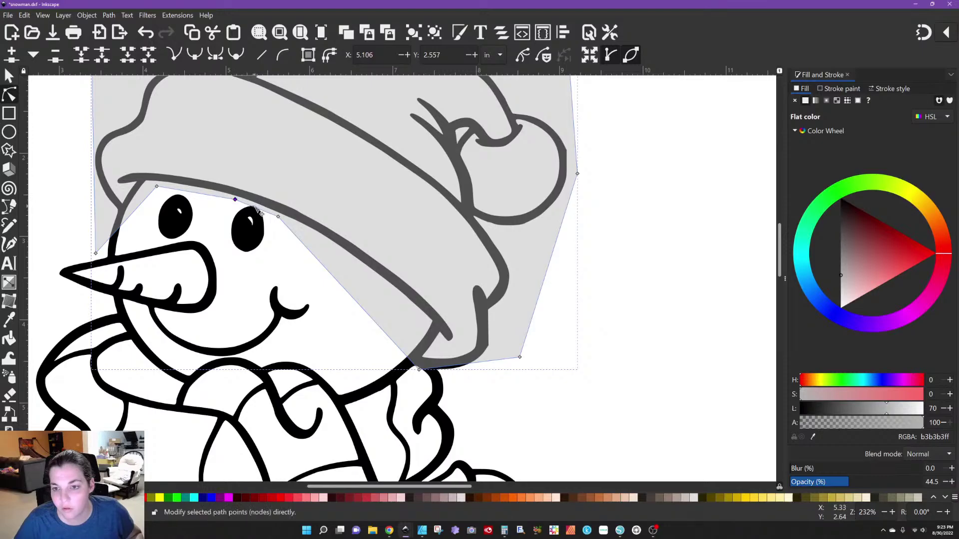
double_click(256, 208)
drag(256, 208, 260, 206)
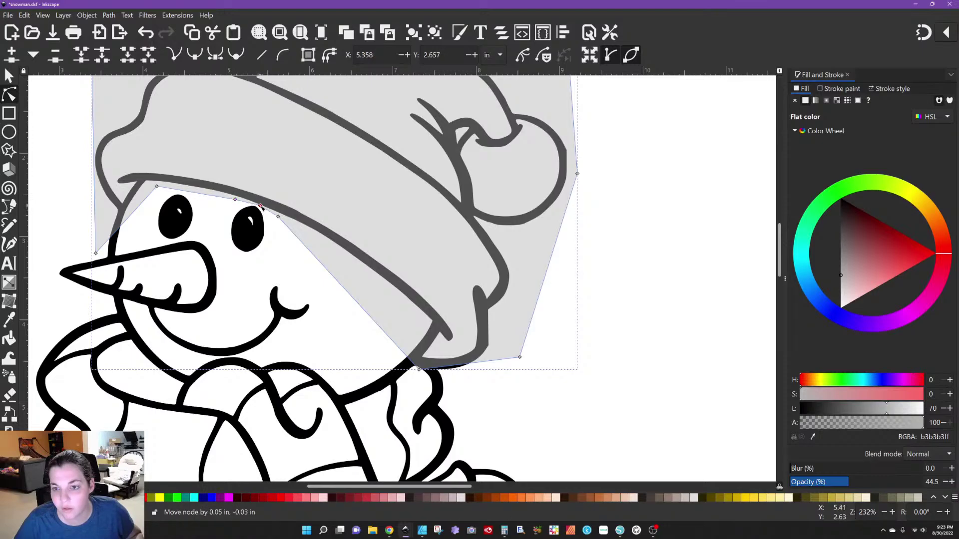
Add two overlay nodes between the right eye and the brim's lower end, placing them beside the brim and on the cheek
scroll(259, 207, up, 4)
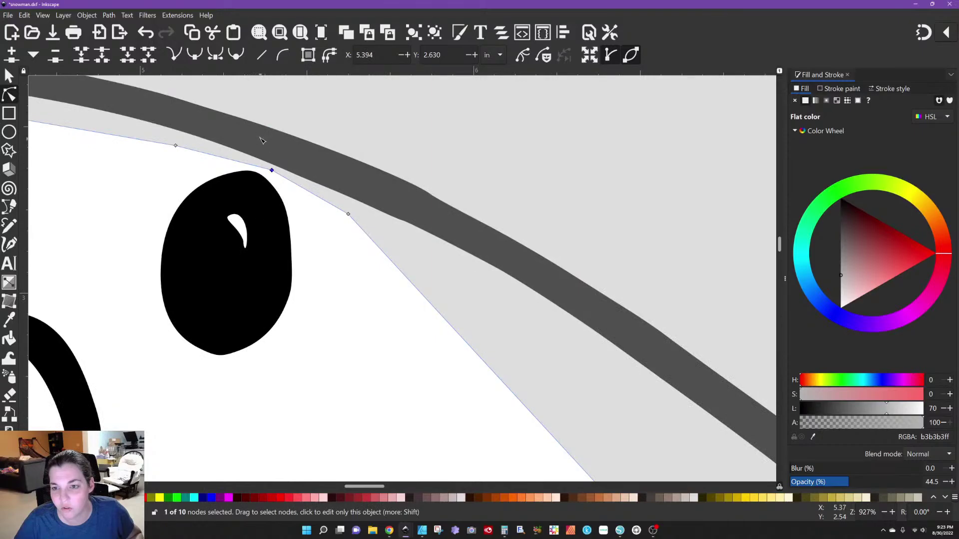
scroll(289, 240, down, 3)
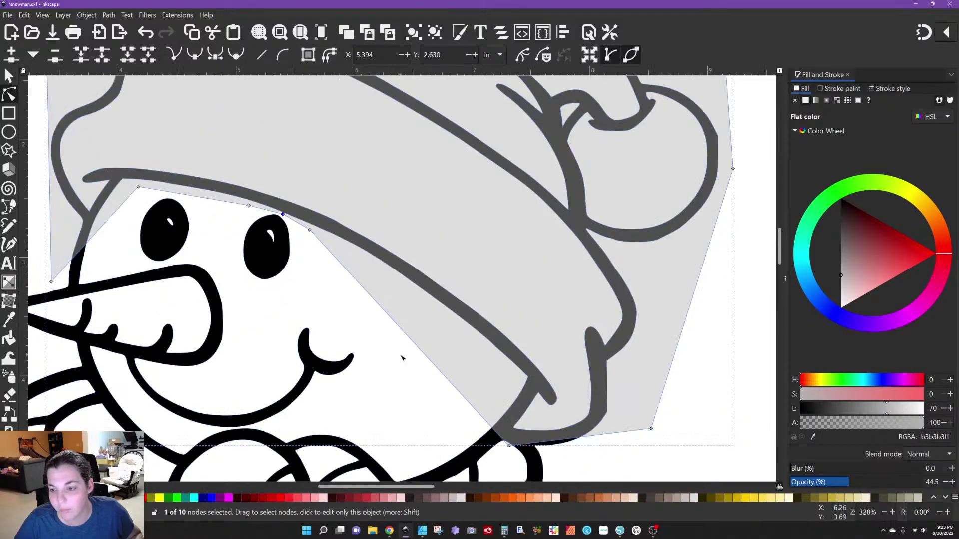
double_click(435, 367)
drag(441, 366, 475, 342)
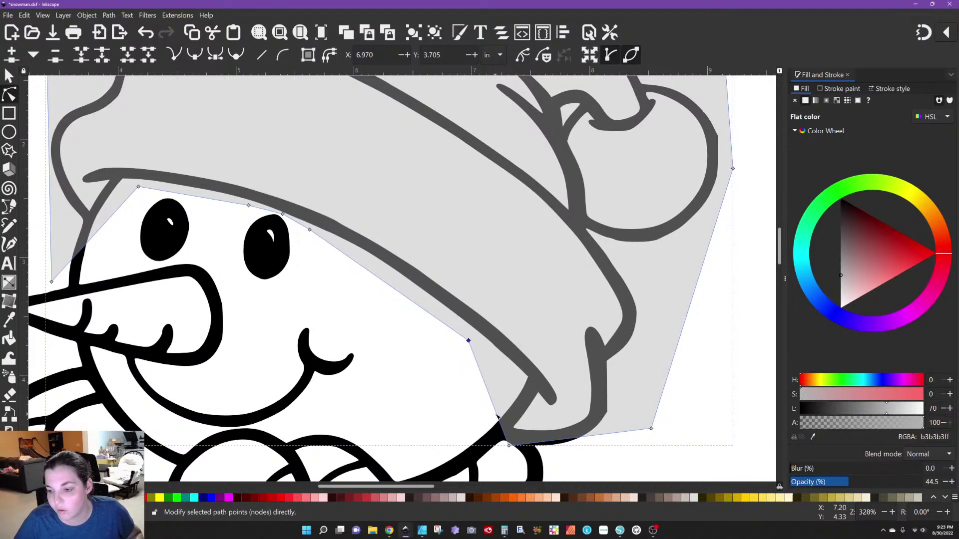
double_click(497, 416)
drag(497, 416, 457, 419)
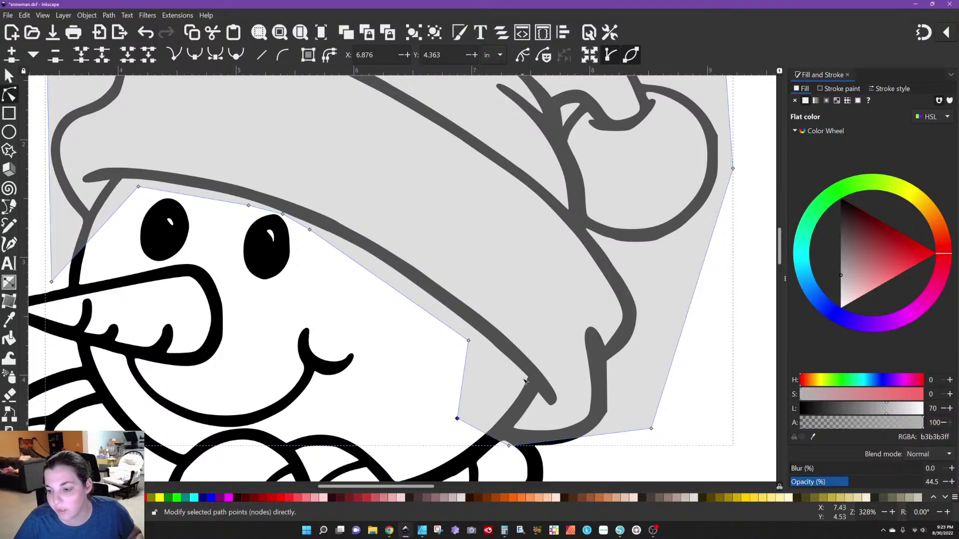
scroll(415, 312, down, 3)
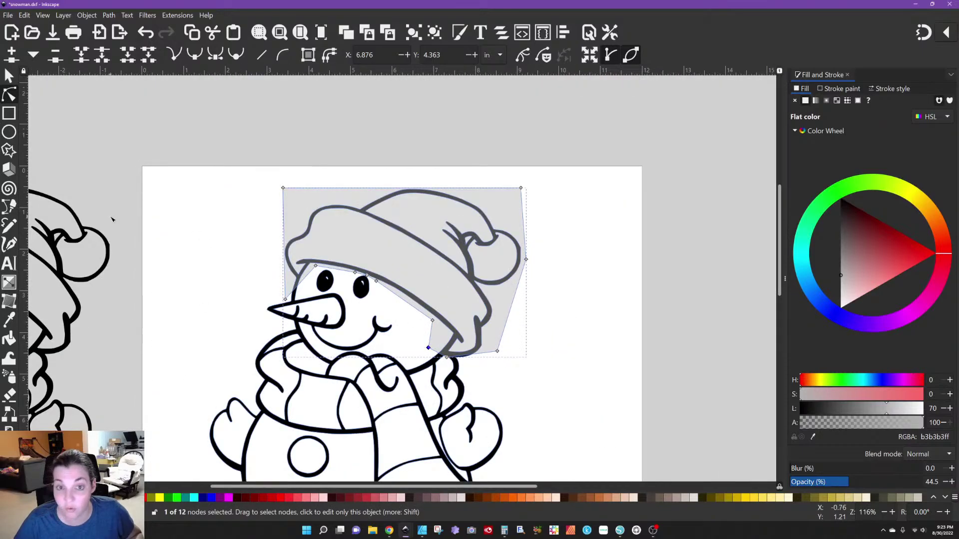
Intersect the grey overlay with the snowman outline to isolate the hat
click(9, 75)
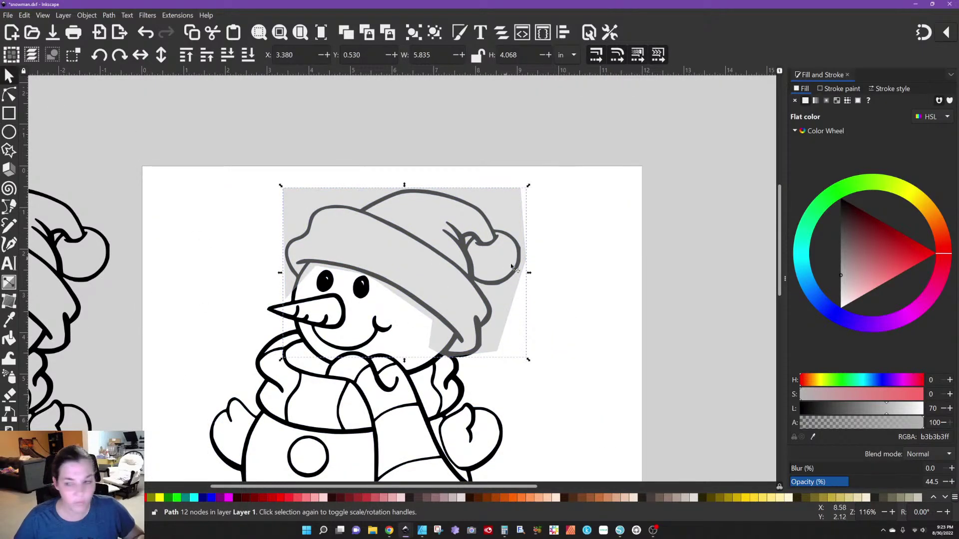
shift+click(320, 299)
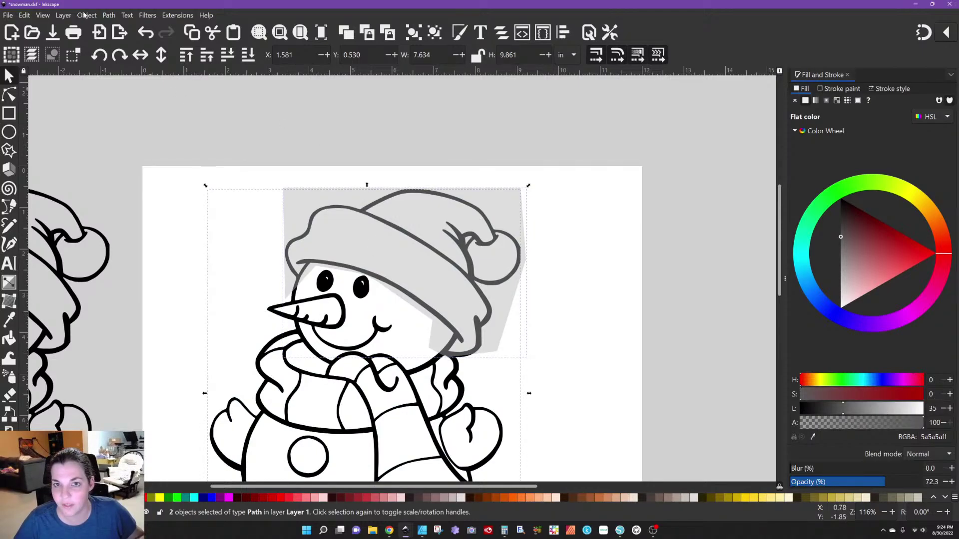
click(109, 15)
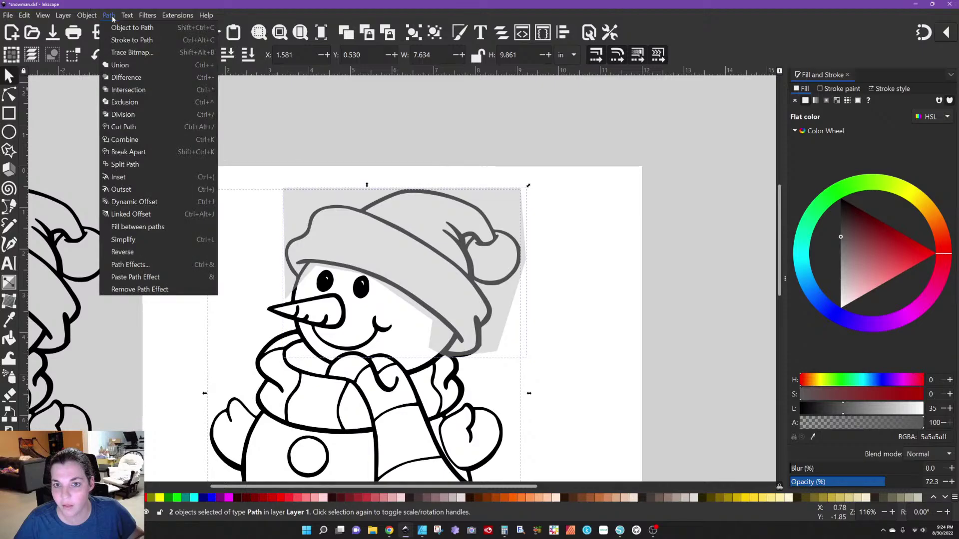
click(125, 89)
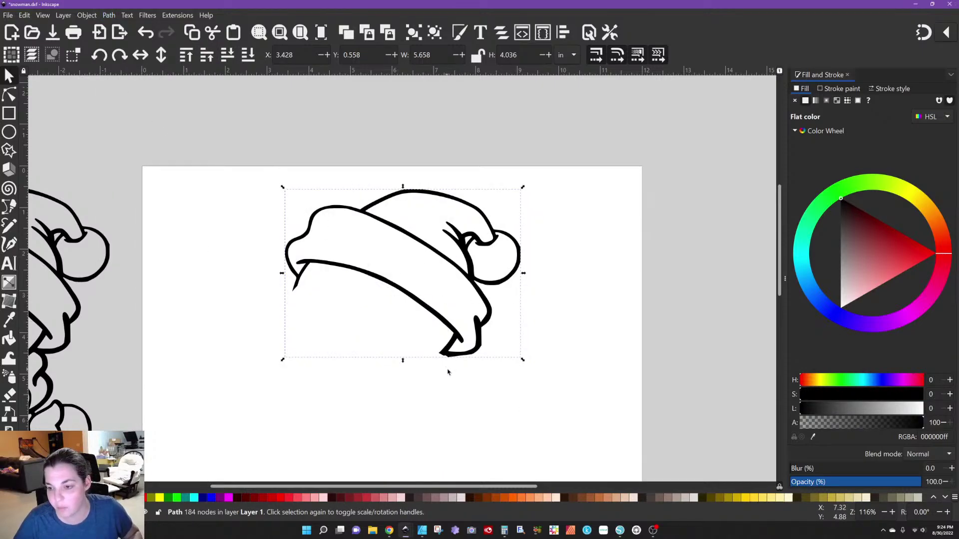
Delete the notch nodes at the hat's lower tip and make the two adjoining nodes corners
scroll(450, 366, up, 4)
scroll(451, 365, up, 3)
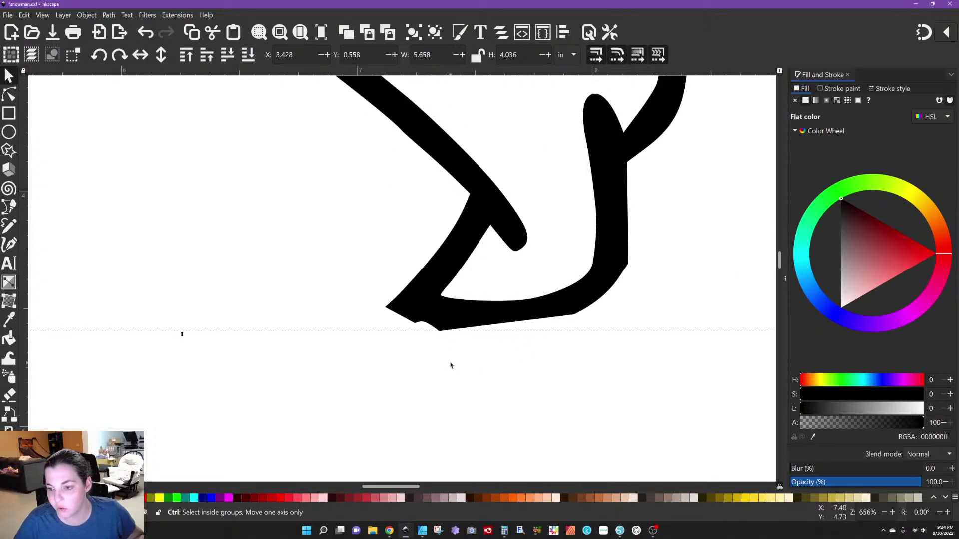
key(n)
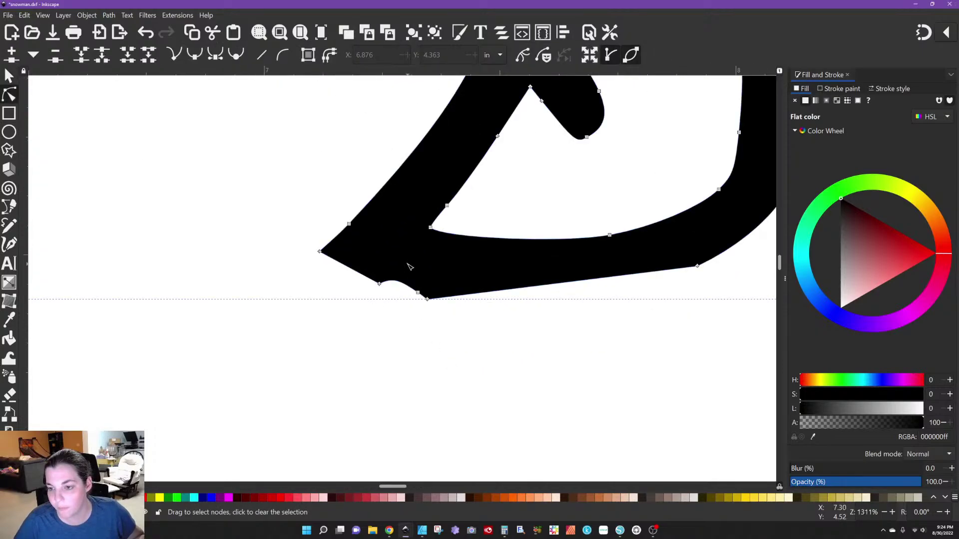
click(418, 294)
key(Delete)
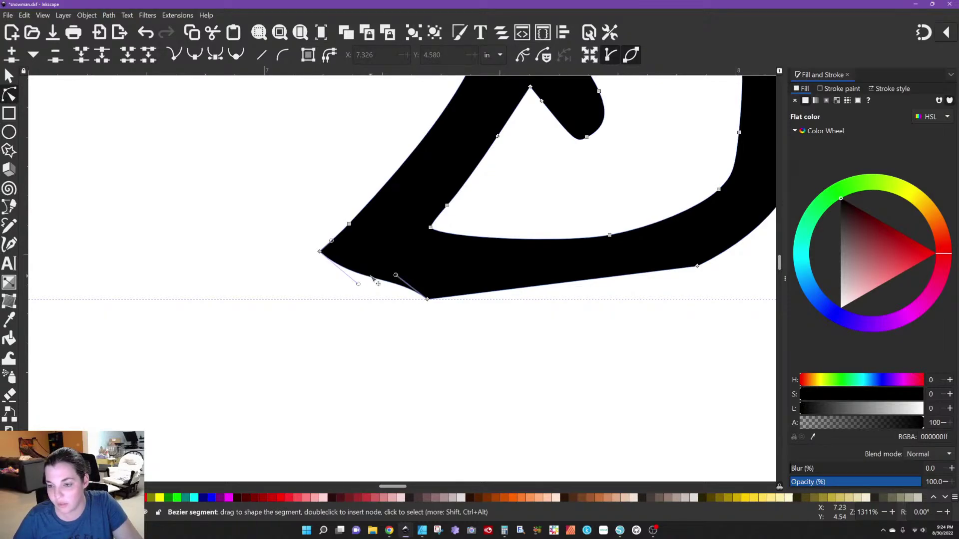
click(320, 253)
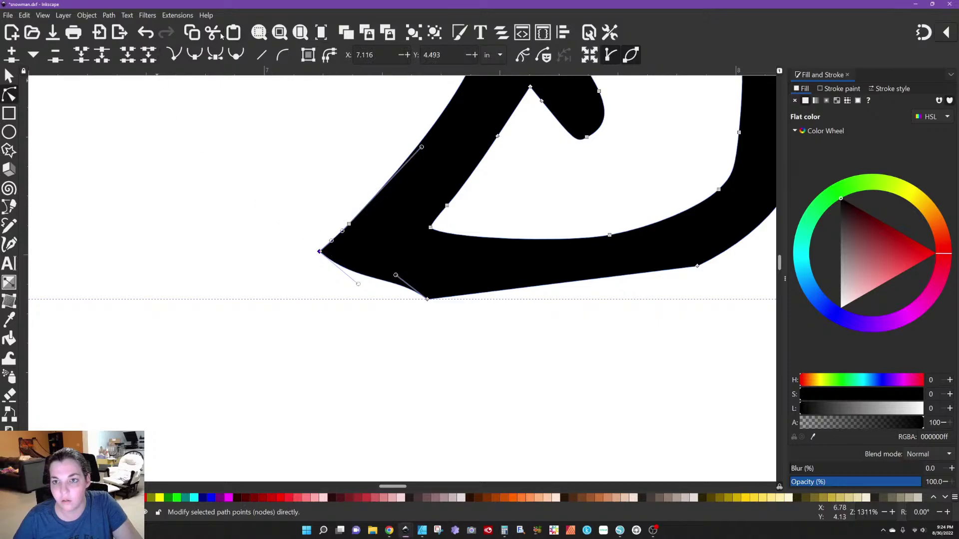
click(175, 54)
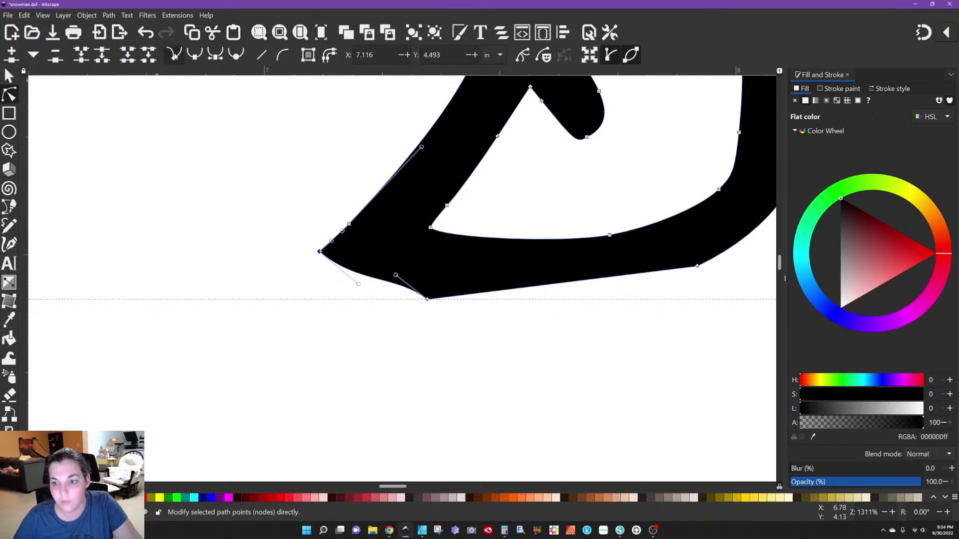
click(429, 300)
click(174, 55)
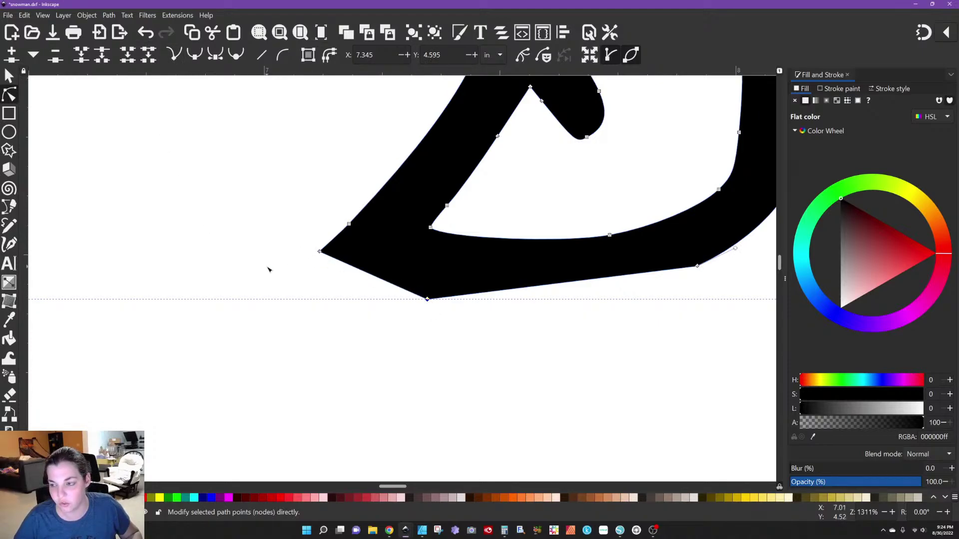
Delete the three nodes forming the leftover face-line spike below the hat brim's left end
scroll(268, 270, down, 3)
drag(418, 486, 330, 481)
scroll(279, 271, down, 3)
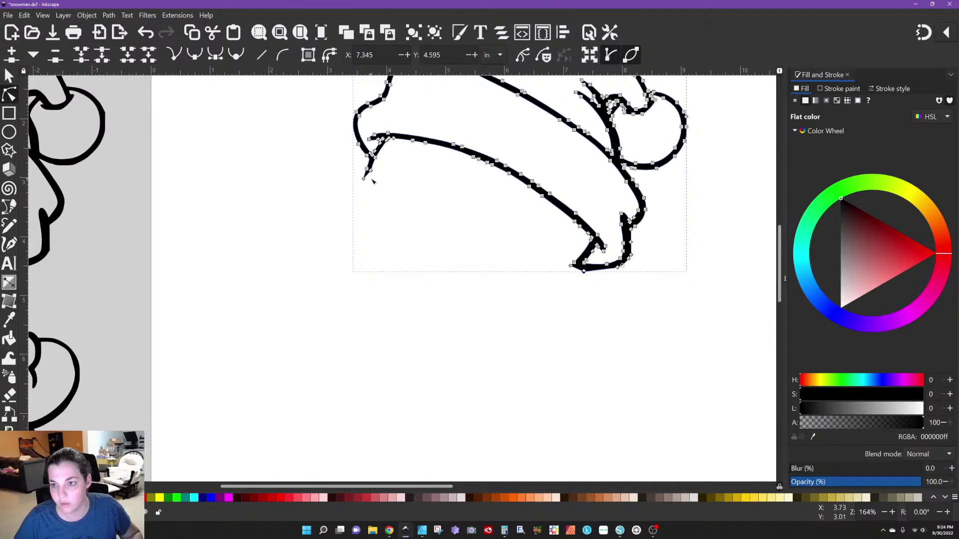
scroll(372, 181, up, 2)
scroll(381, 229, up, 2)
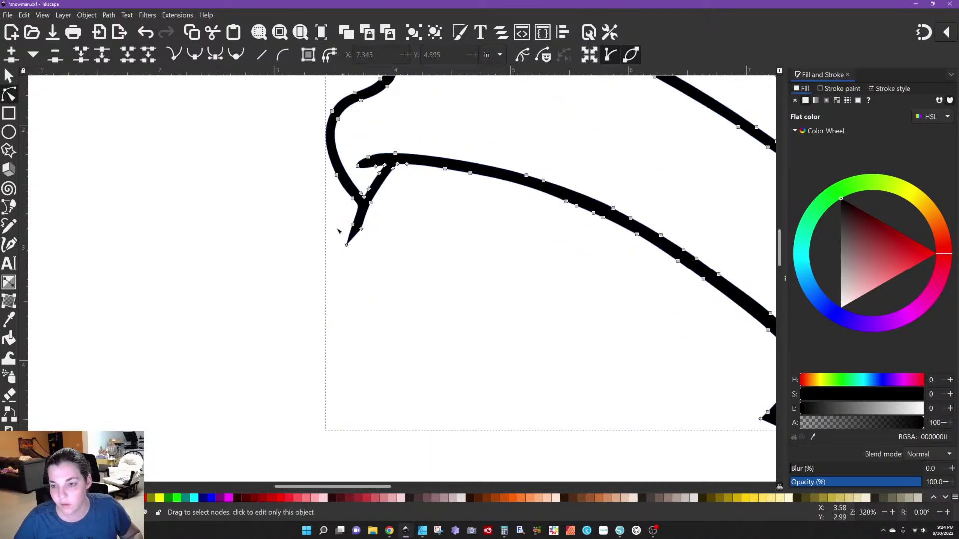
drag(373, 252, 373, 251)
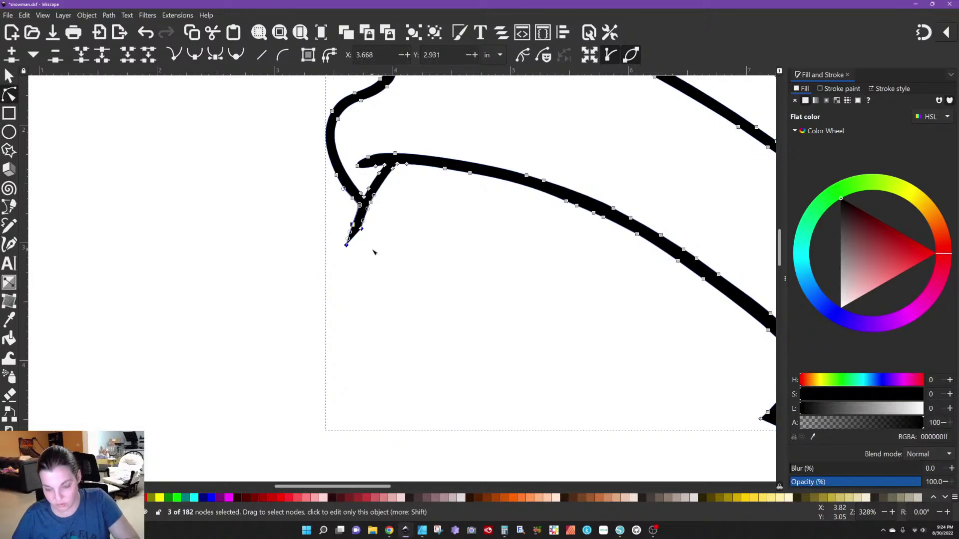
key(Delete)
Make the two nodes on either side of the removed spike corner nodes
scroll(373, 253, up, 2)
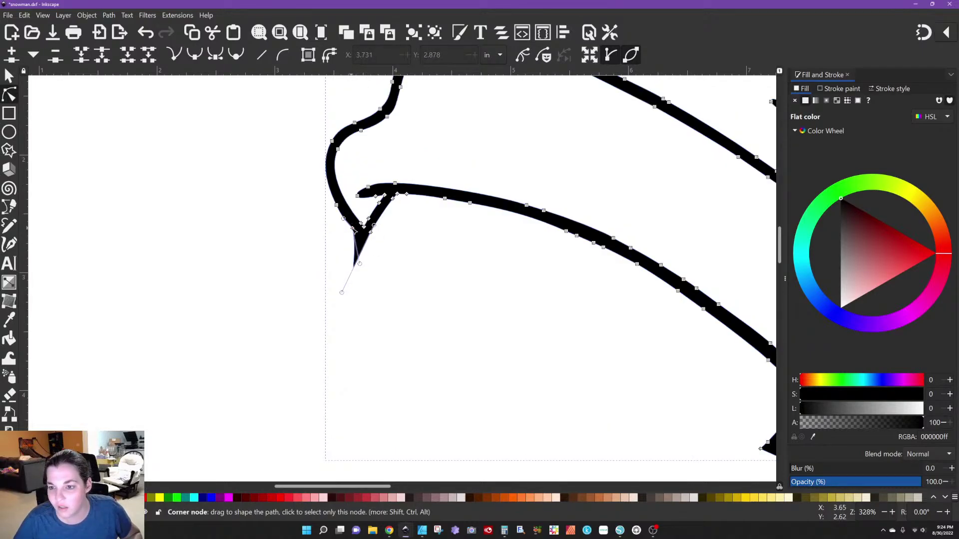
click(174, 54)
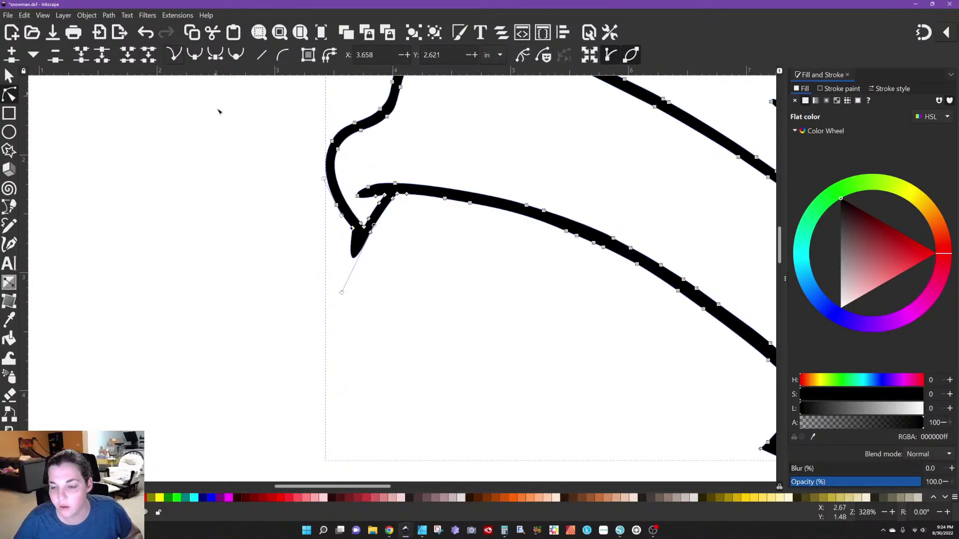
click(370, 233)
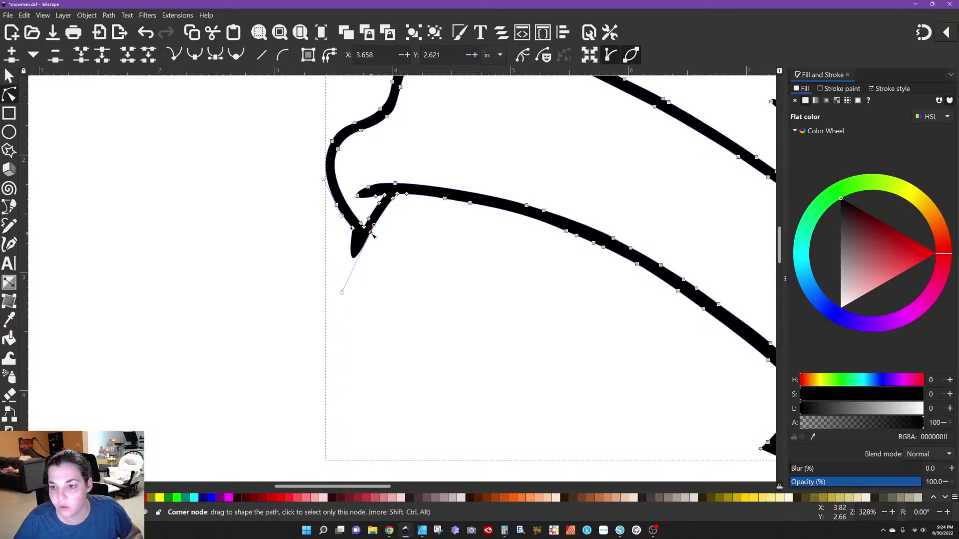
click(176, 60)
scroll(450, 265, down, 3)
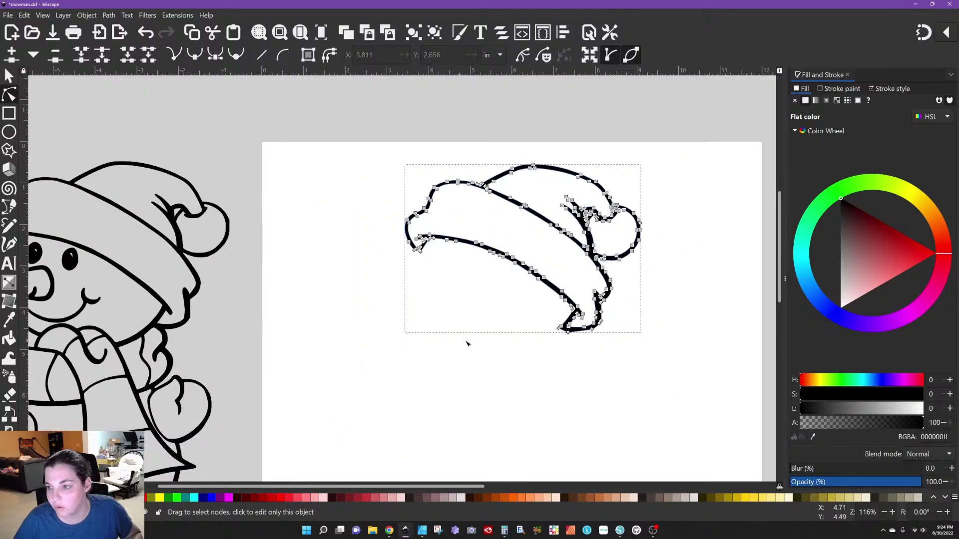
Break the cleaned hat outline apart into separate paths
click(471, 304)
drag(474, 487, 531, 487)
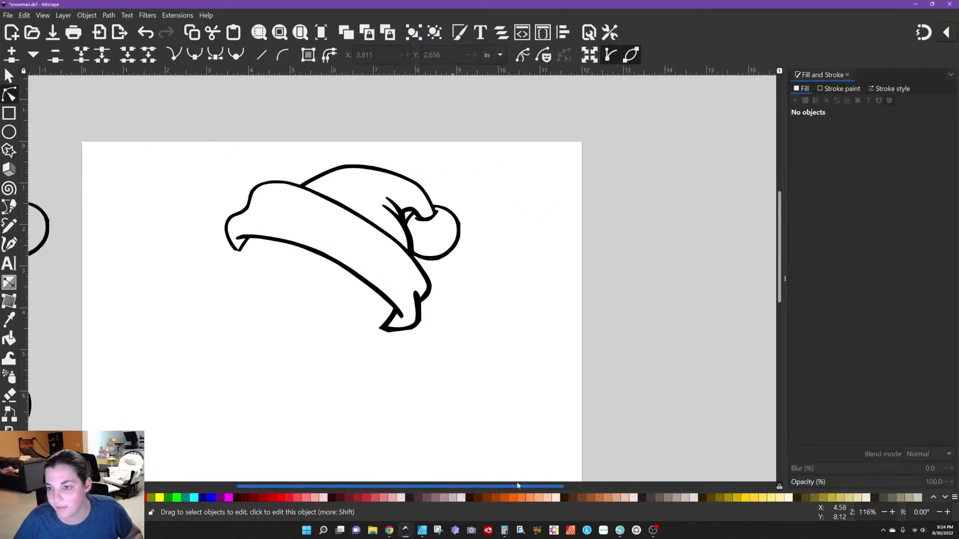
click(351, 215)
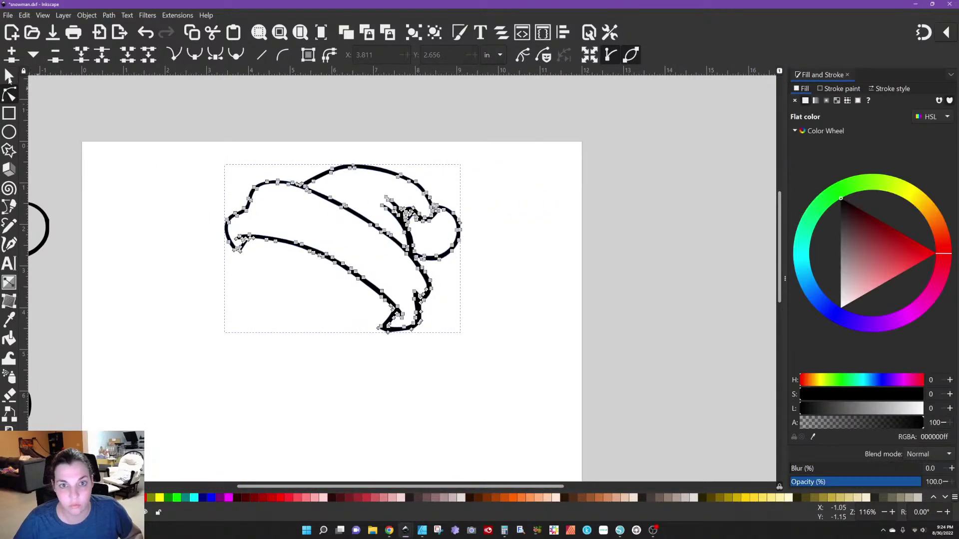
click(9, 76)
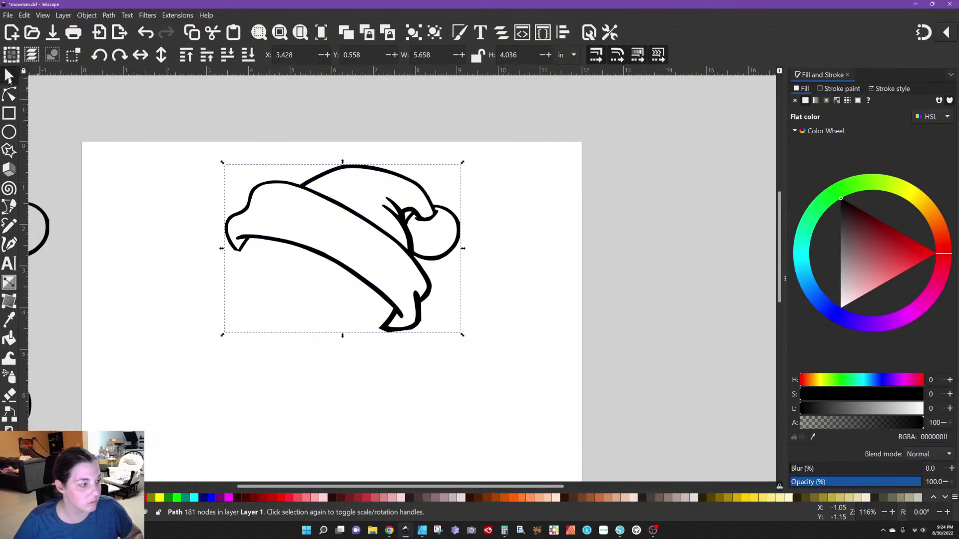
click(109, 15)
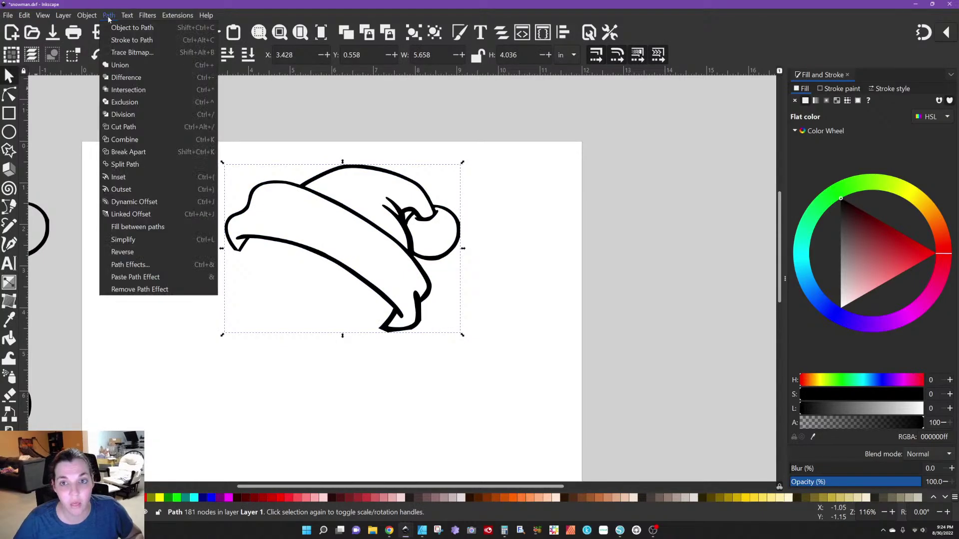
click(121, 153)
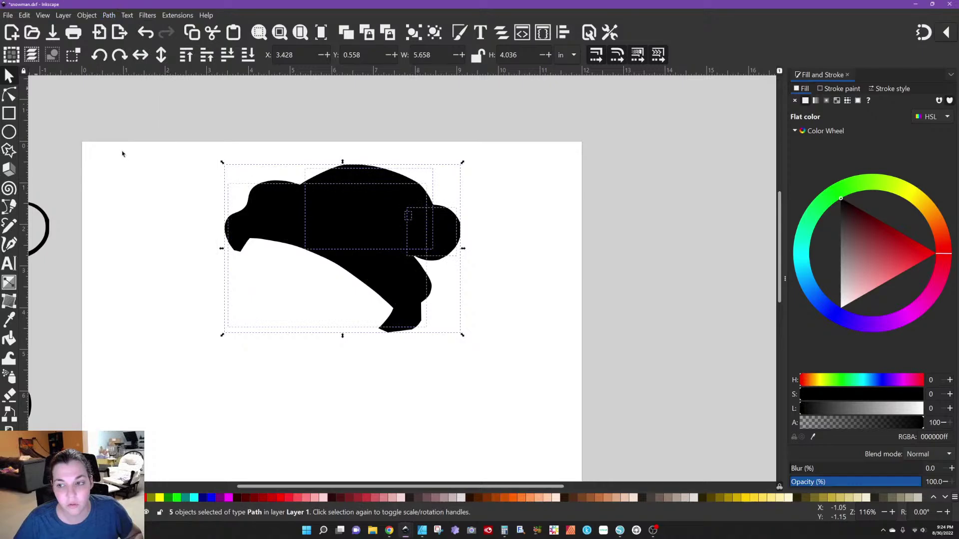
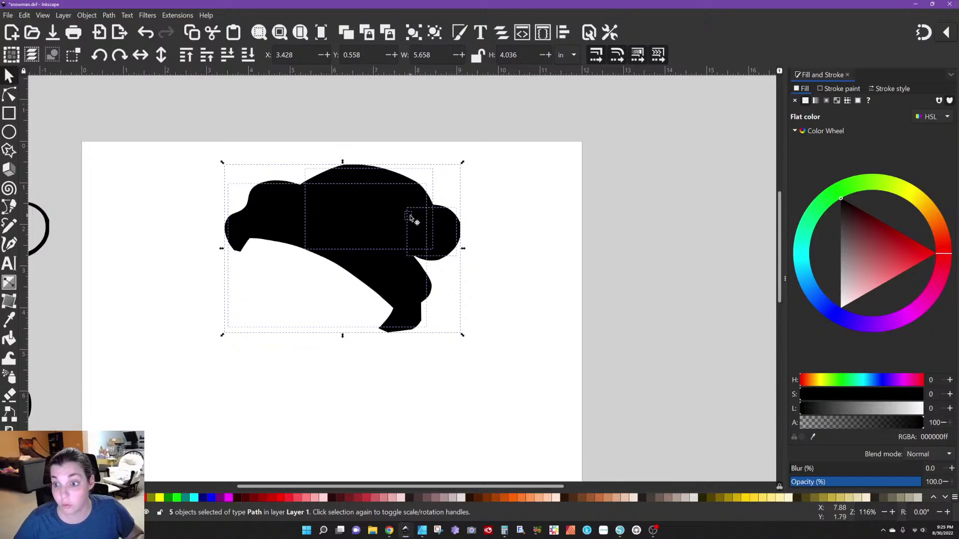
Undo breaking apart the hat outline and check the folds beside the pompom
shift+click(410, 219)
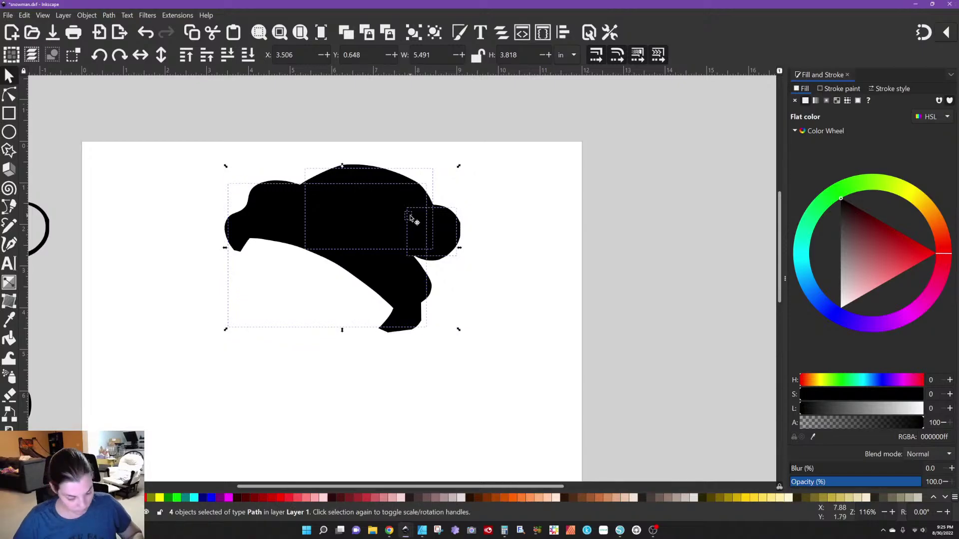
key(ctrl+z)
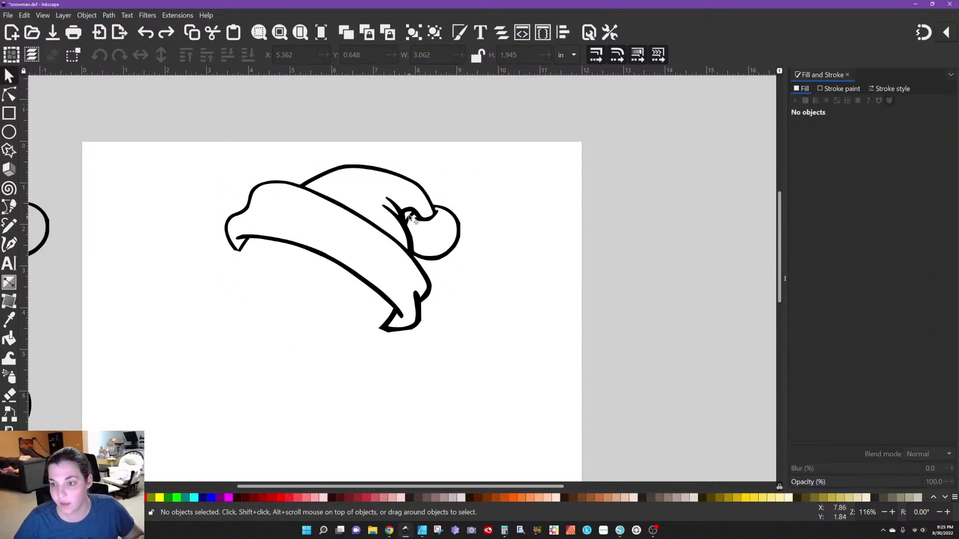
ctrl+scroll(411, 218, up, 3)
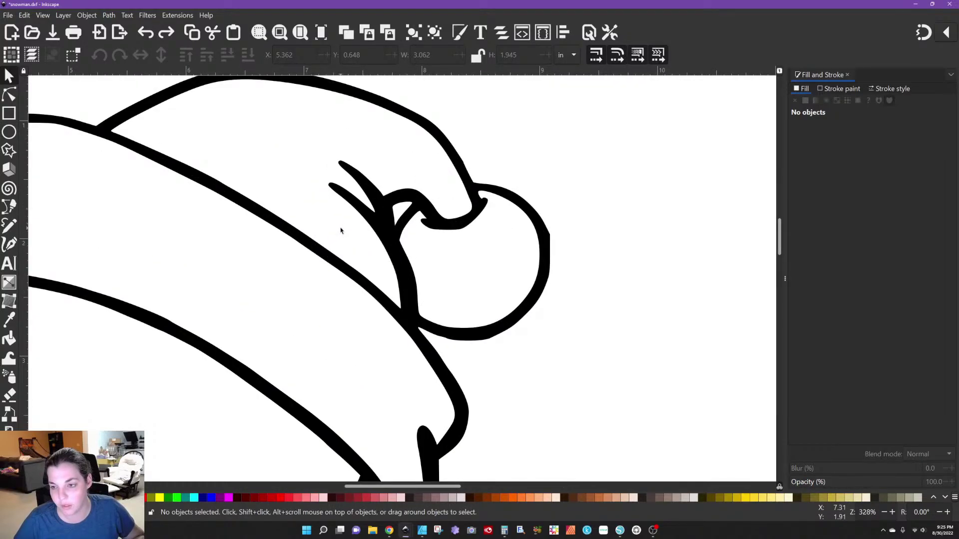
ctrl+scroll(349, 232, down, 3)
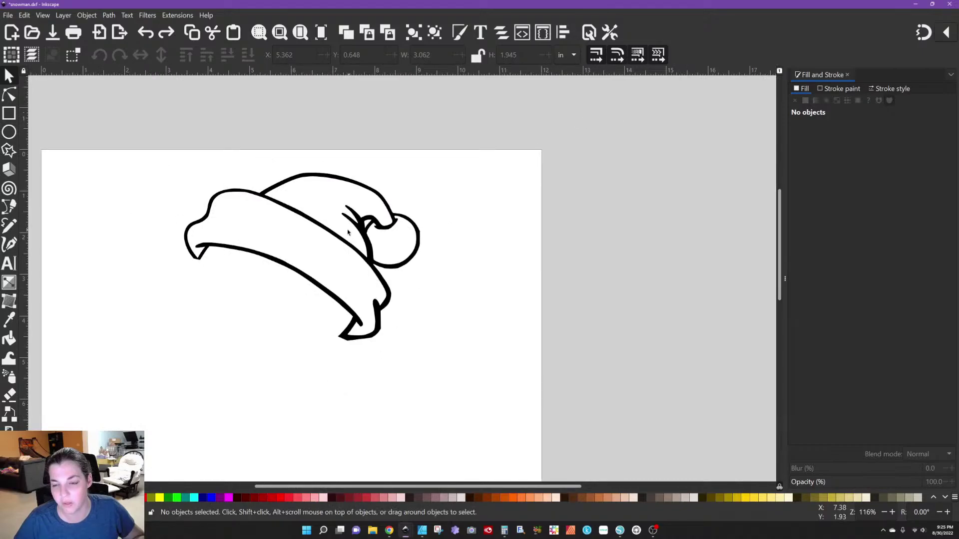
Break the hat line drawing apart into separate paths
click(274, 202)
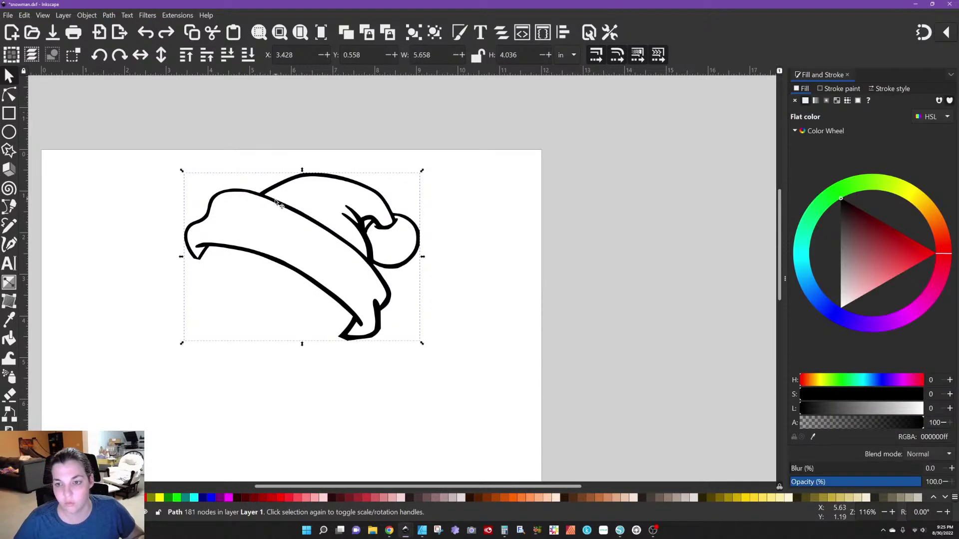
click(109, 15)
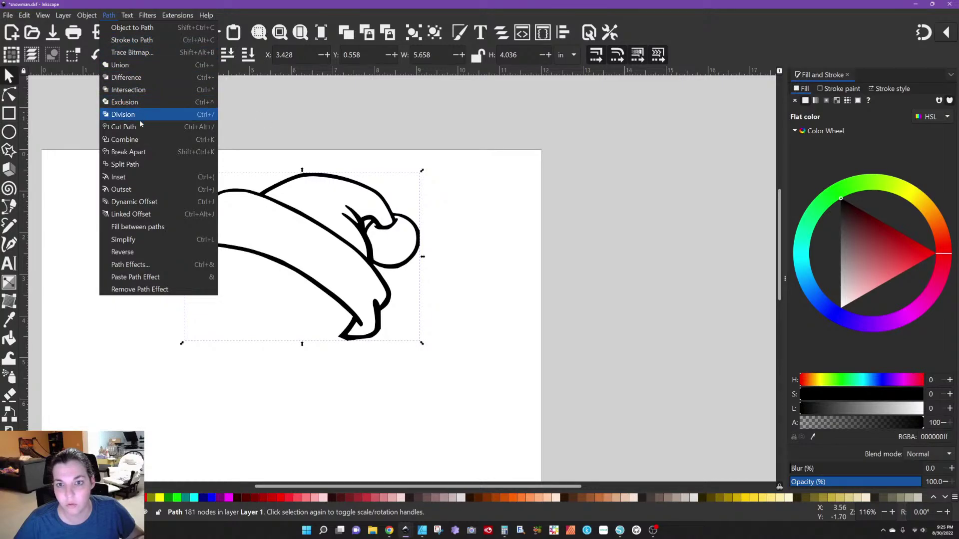
click(148, 152)
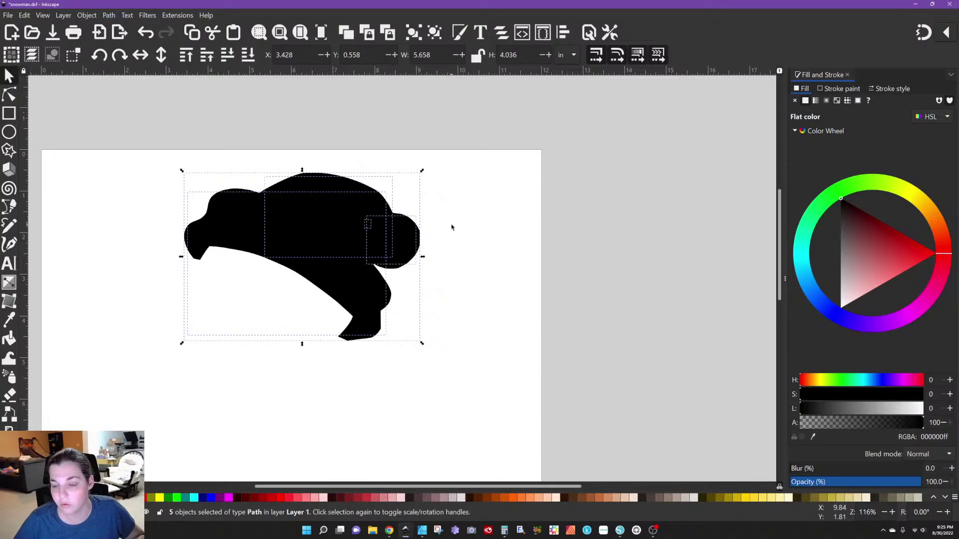
click(165, 152)
drag(141, 114, 490, 382)
scroll(367, 232, up, 6)
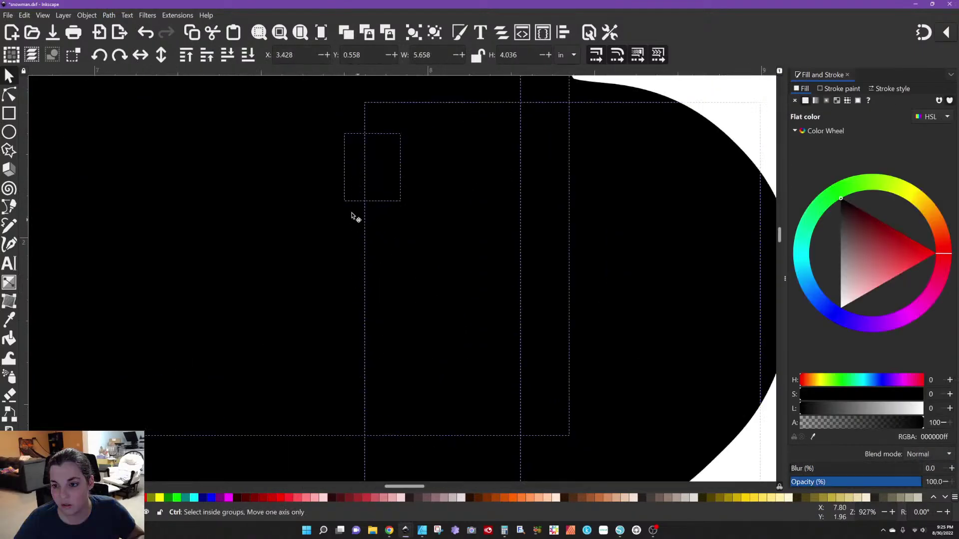
shift+click(352, 174)
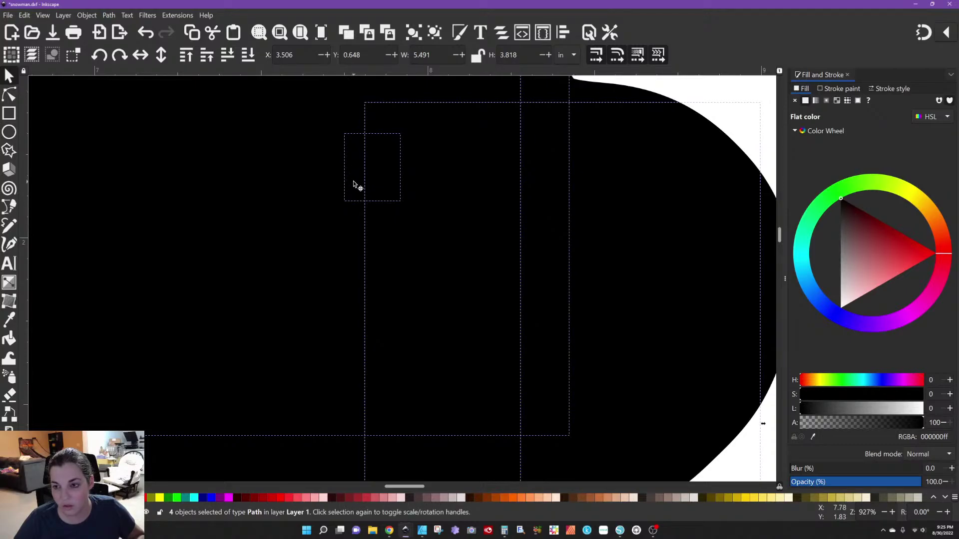
scroll(352, 181, down, 3)
click(509, 198)
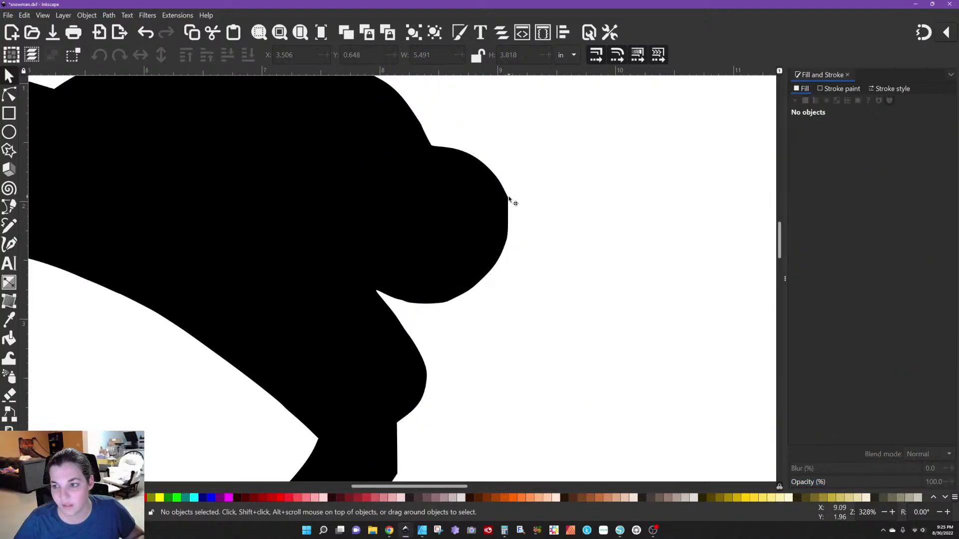
Fill the hat's outer silhouette with red (ef1313) and lower it beneath the other hat pieces
click(509, 199)
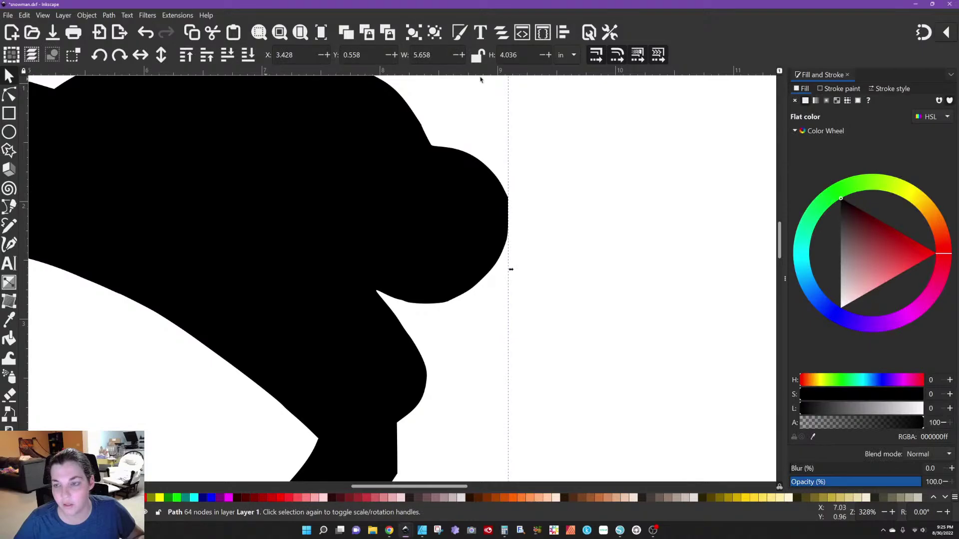
click(925, 258)
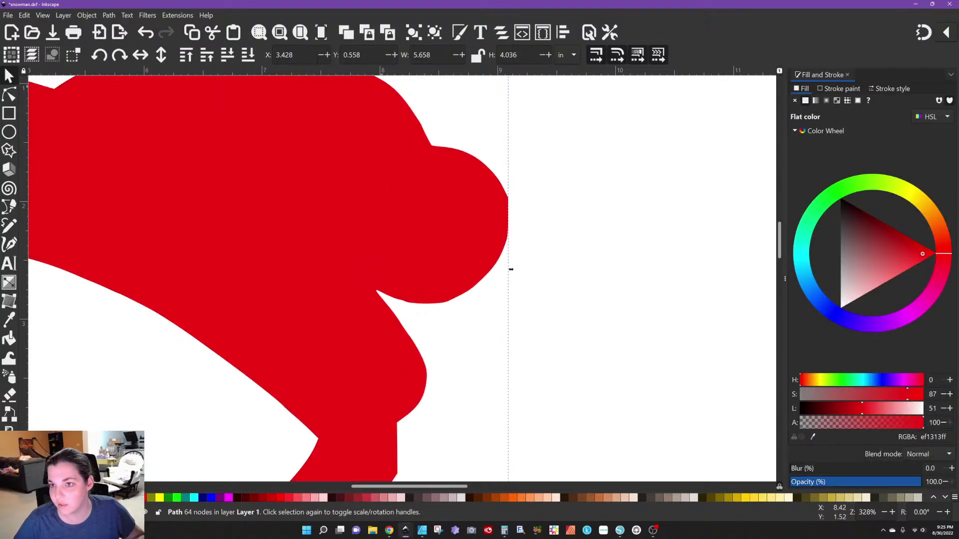
click(248, 59)
click(574, 206)
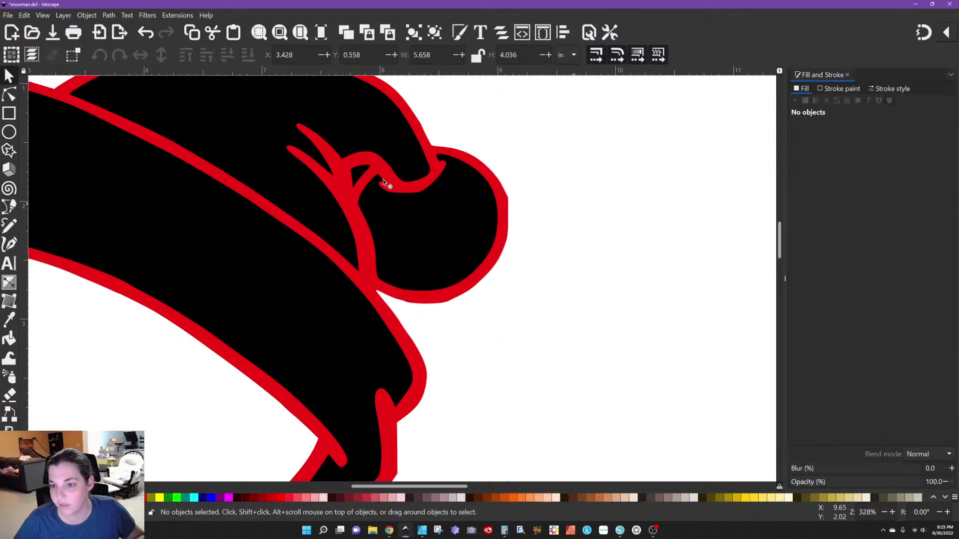
scroll(319, 174, down, 2)
scroll(137, 164, up, 3)
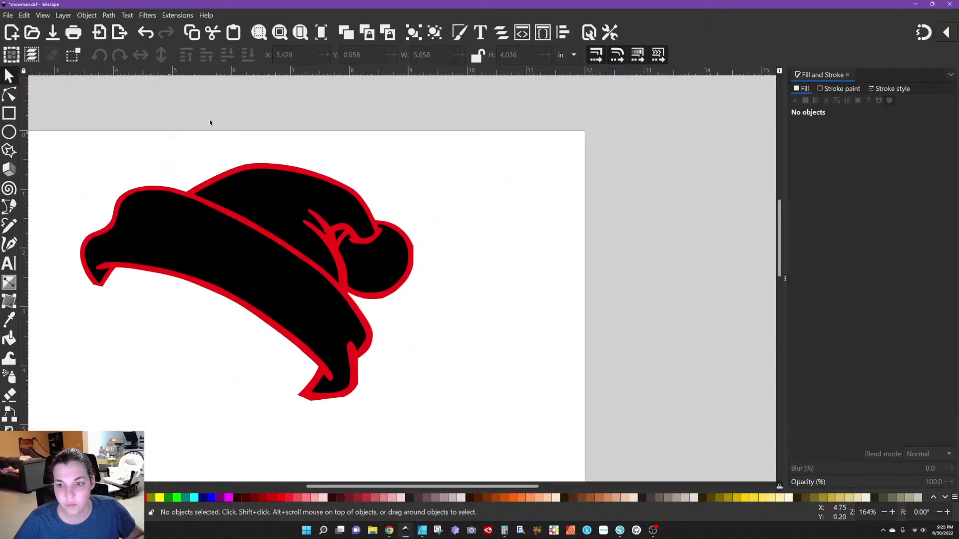
Unite all hat pieces except the small triangular gap beside the pompom
drag(44, 123, 488, 452)
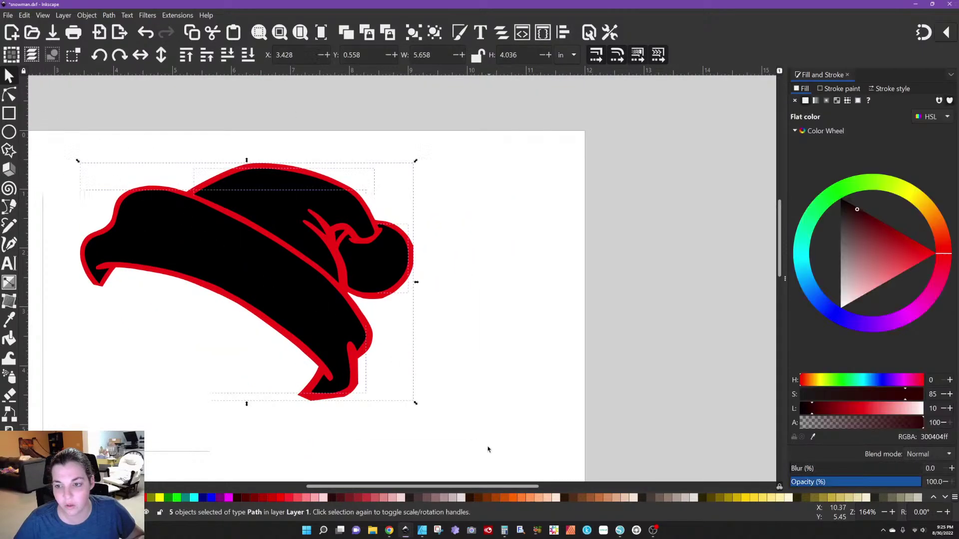
scroll(343, 229, up, 2)
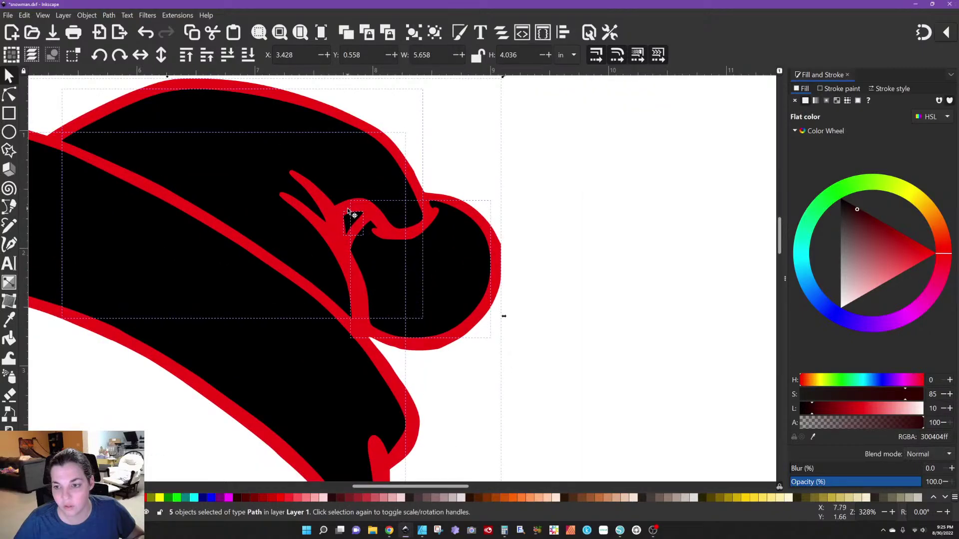
shift+click(349, 222)
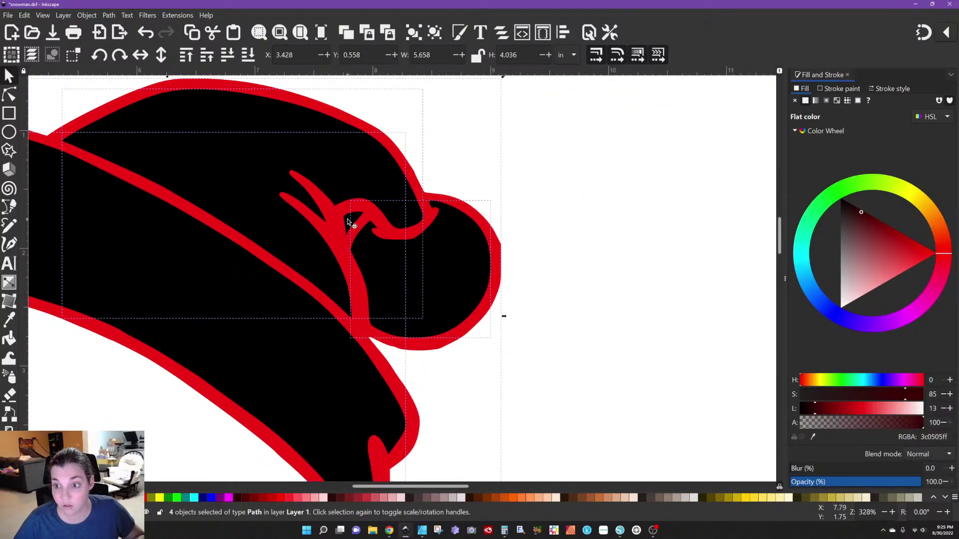
click(107, 16)
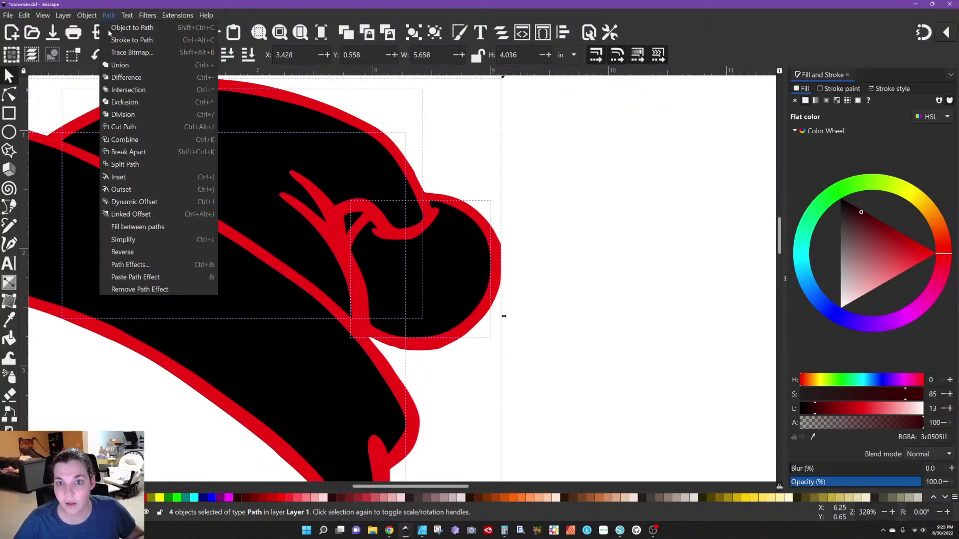
click(119, 65)
Combine the united hat silhouette with the small black triangle so the triangle is cut out as a hole
scroll(118, 202, down, 2)
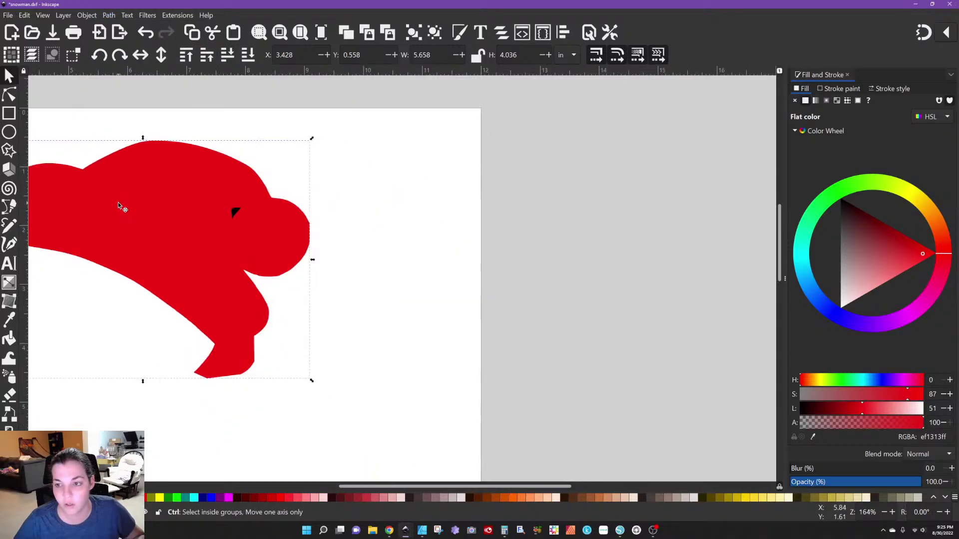
drag(375, 488, 296, 487)
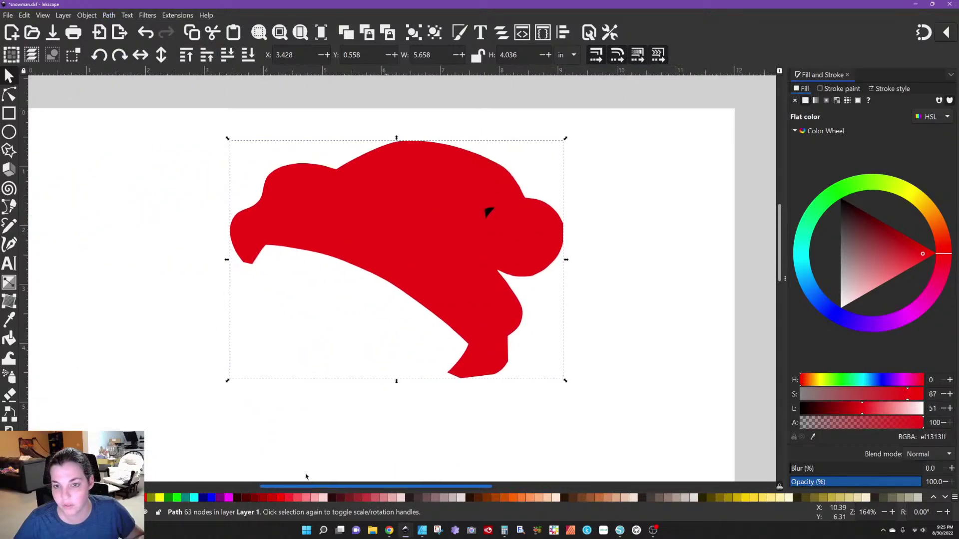
click(199, 117)
drag(198, 112, 642, 443)
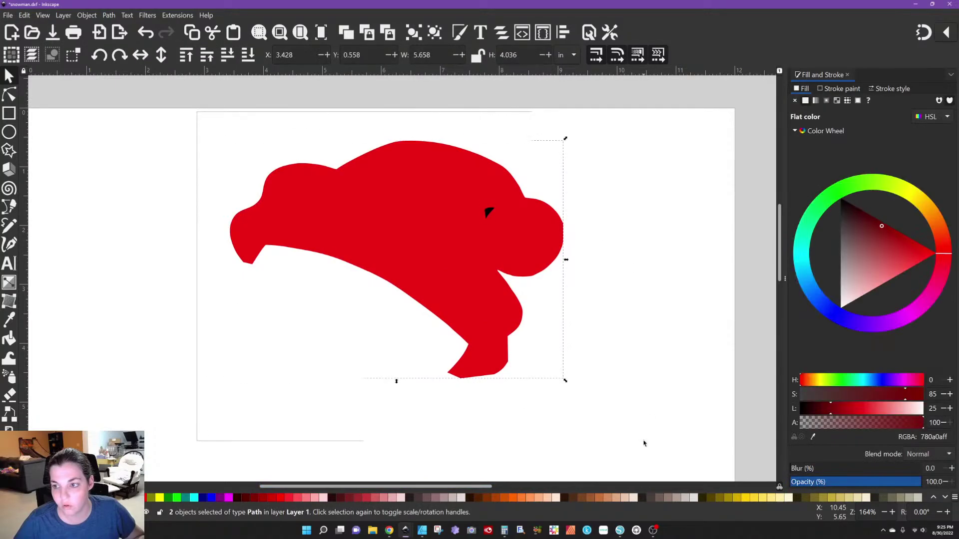
click(110, 15)
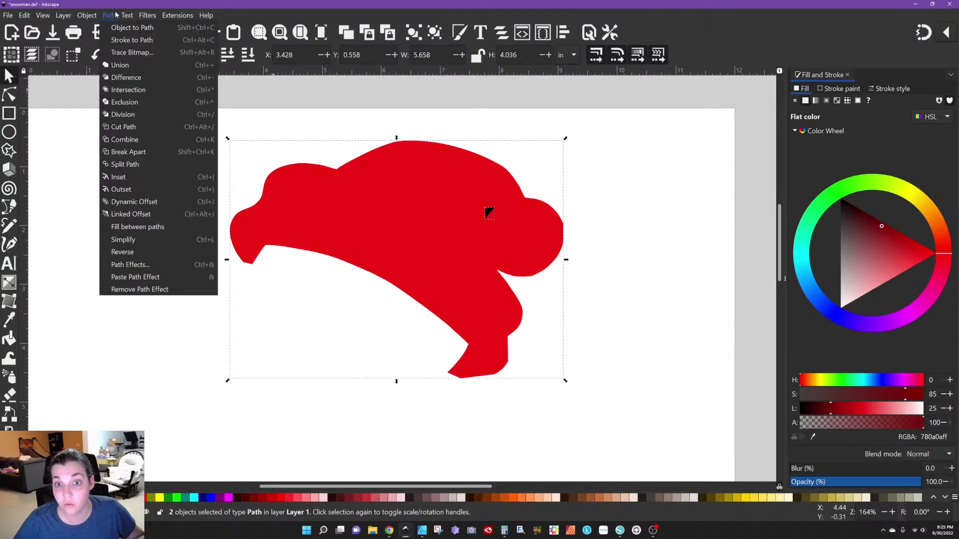
click(125, 139)
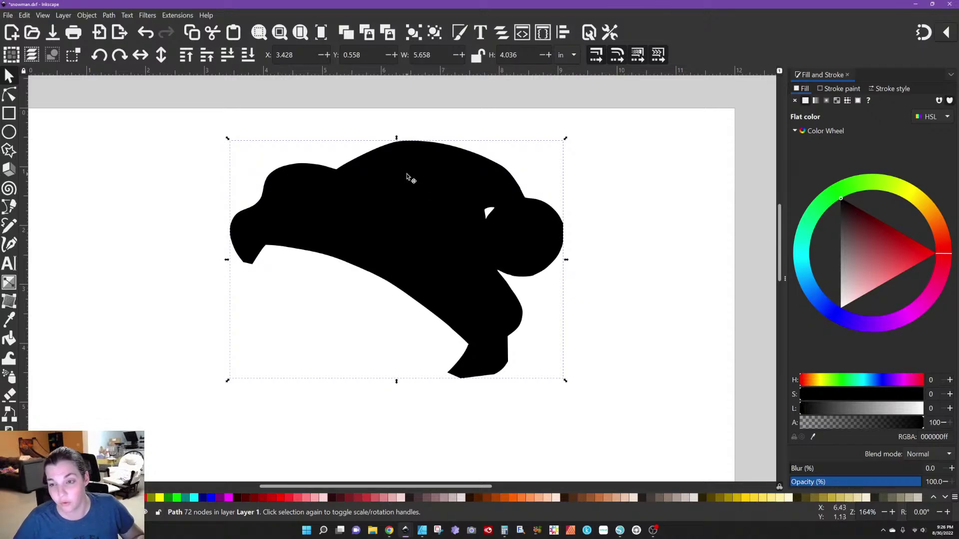
Recolour the snowman's red carrot nose to orange (ff9900)
scroll(423, 253, down, 3)
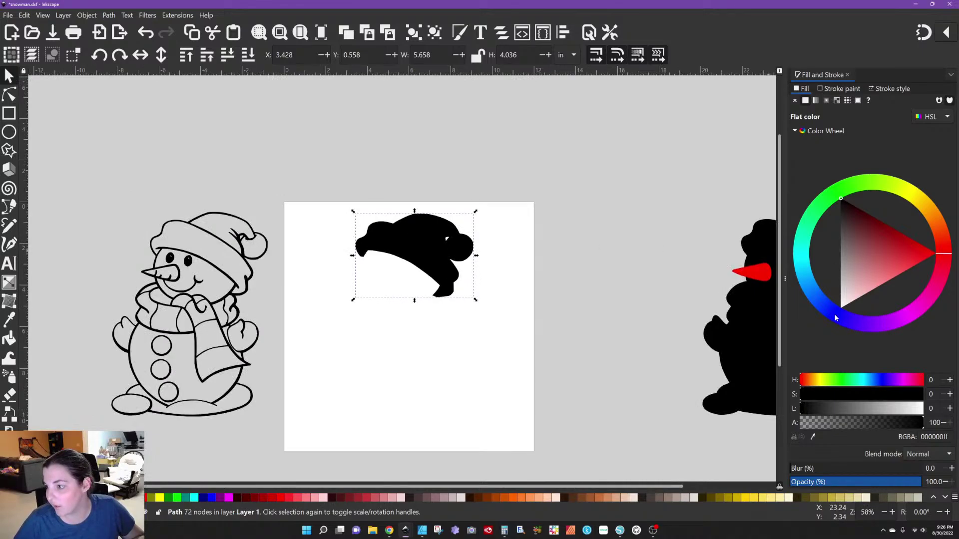
click(762, 272)
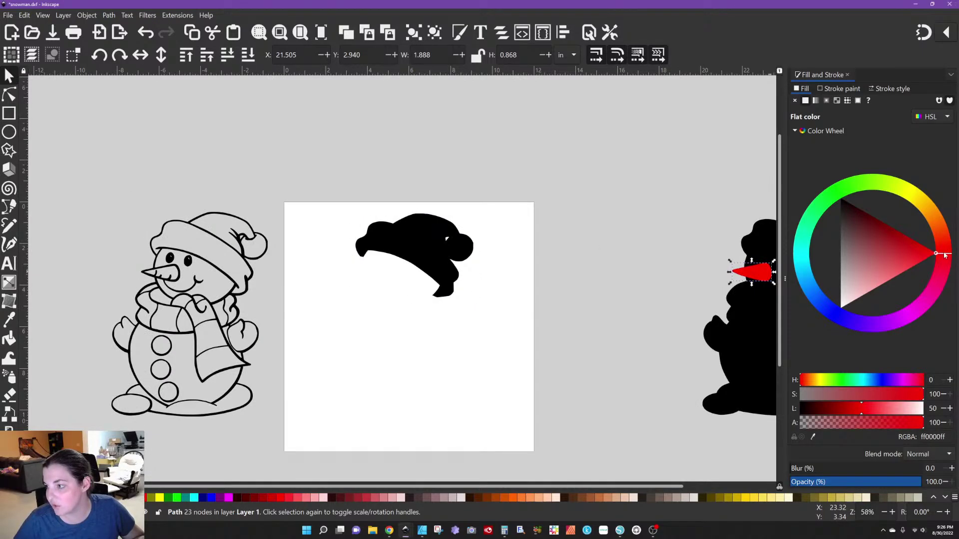
drag(944, 255, 935, 211)
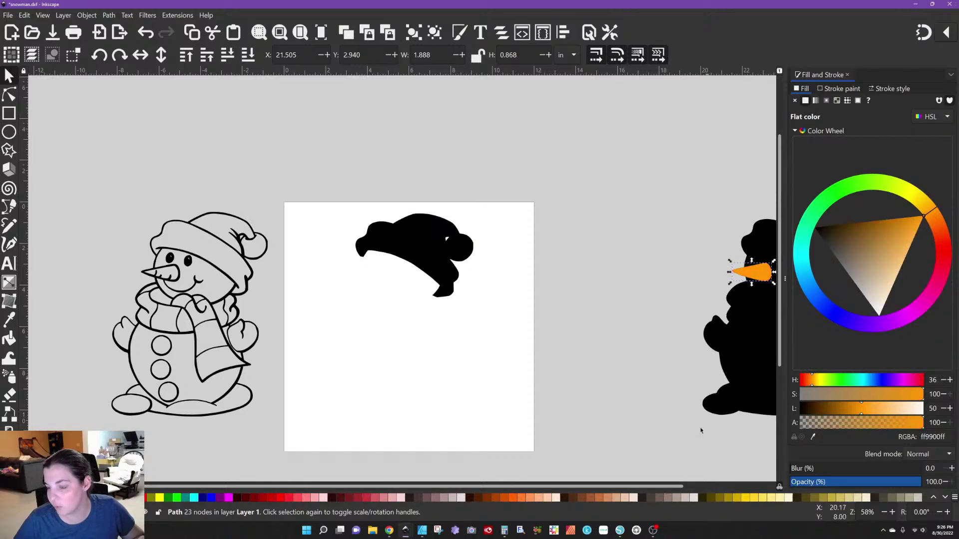
Move the black snowman silhouette together with its carrot nose onto the page
drag(697, 486, 722, 479)
drag(575, 165, 767, 451)
drag(651, 339, 260, 361)
Move the hat up above the snowman silhouette and fill it with pure red (ff0000)
double_click(313, 222)
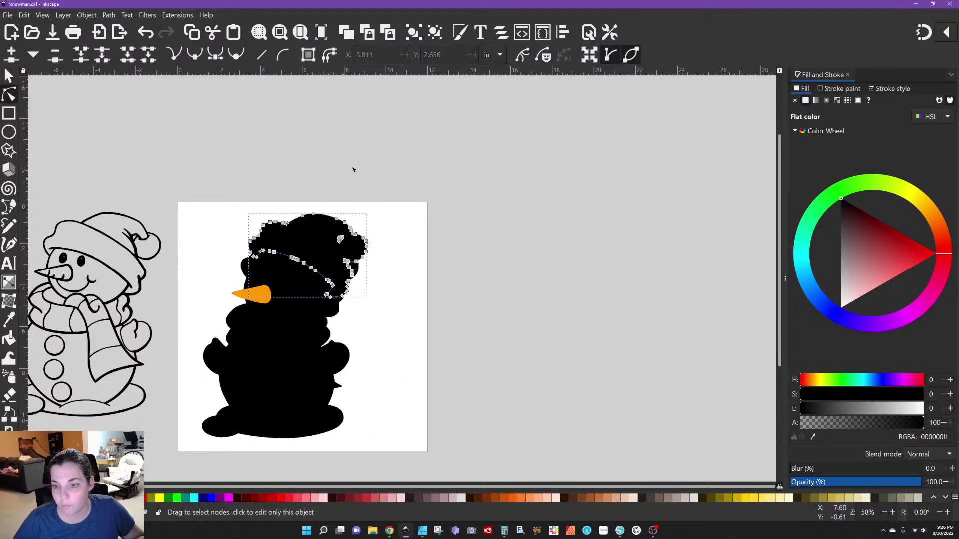
key(s)
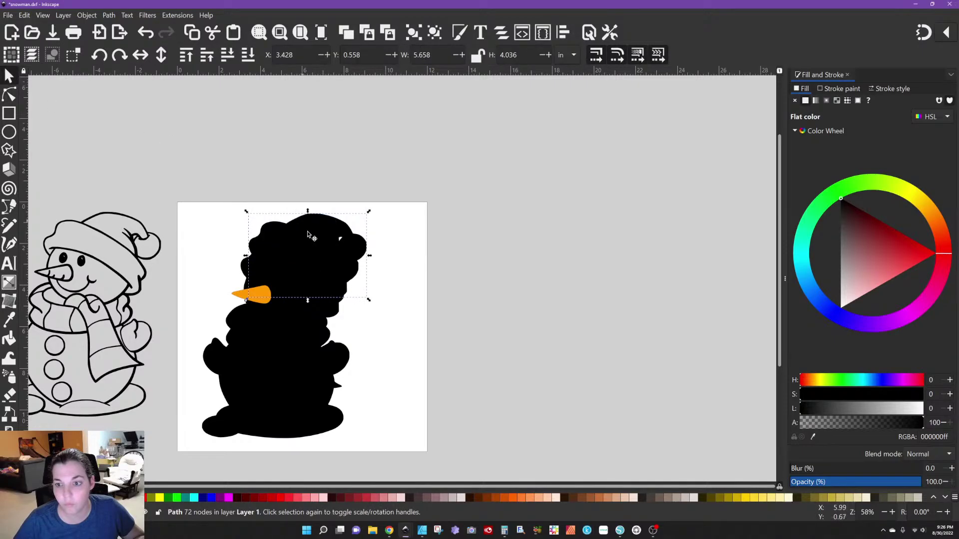
drag(314, 231, 314, 165)
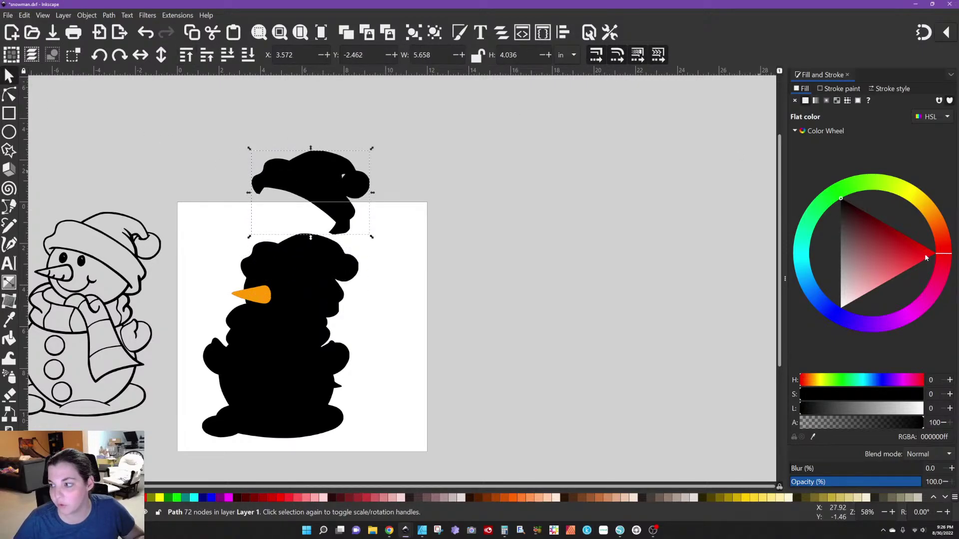
drag(926, 258, 948, 255)
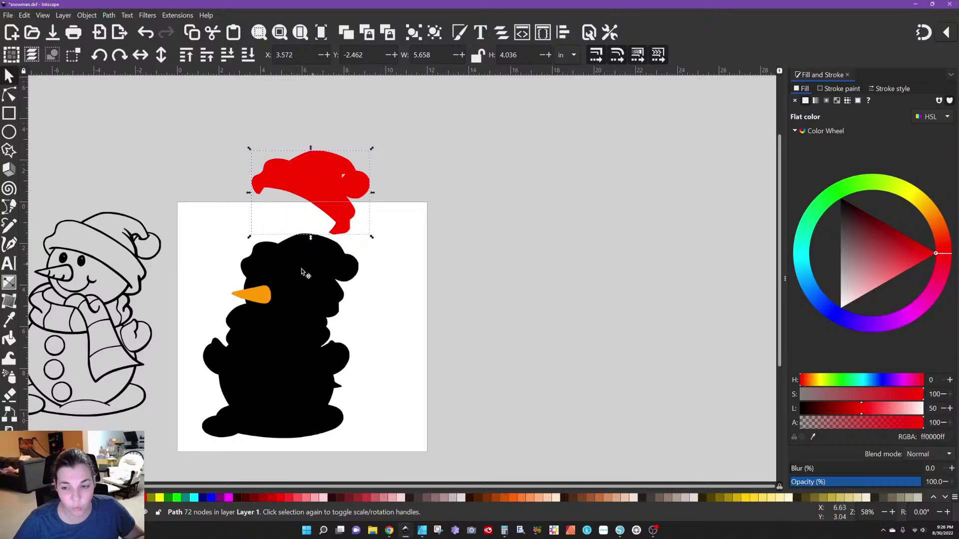
Duplicate the snowman line drawing and place the copy on the empty canvas to the right of the page
click(129, 248)
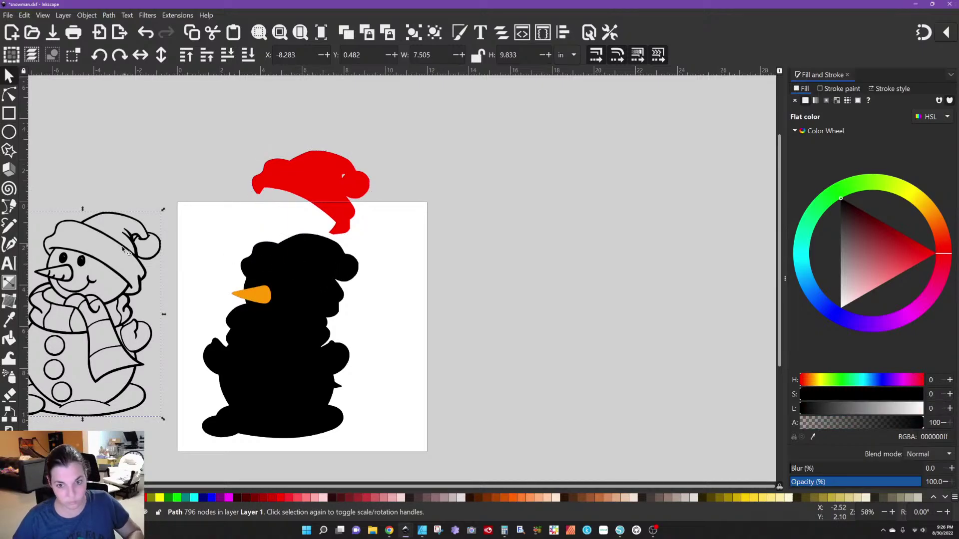
key(ctrl+d)
drag(100, 256, 585, 252)
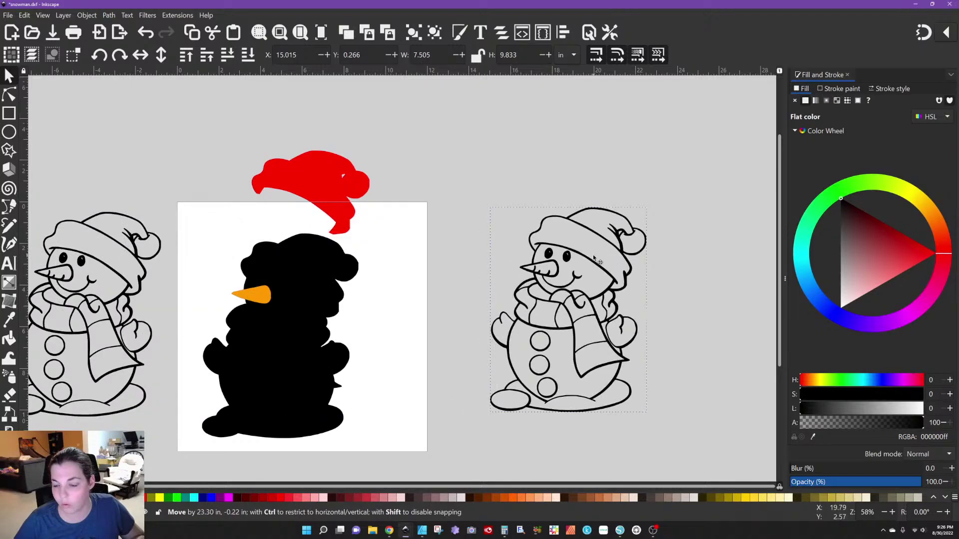
Break the duplicated snowman line drawing apart into separate paths
click(110, 17)
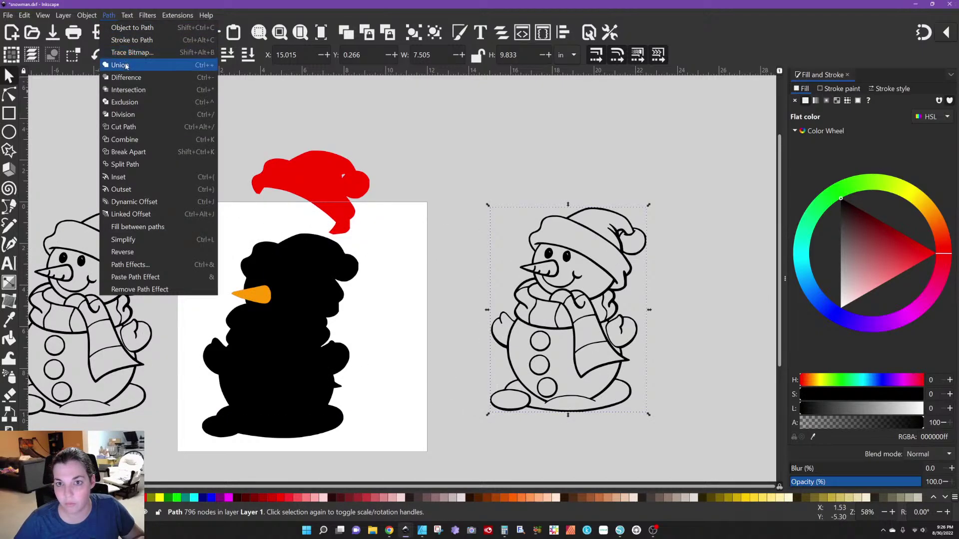
click(131, 152)
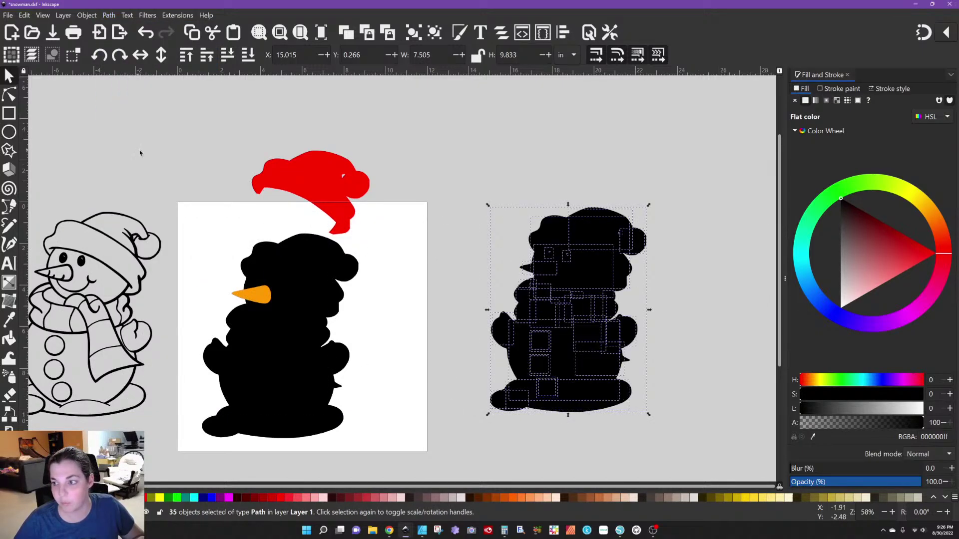
ctrl+scroll(674, 243, up, 3)
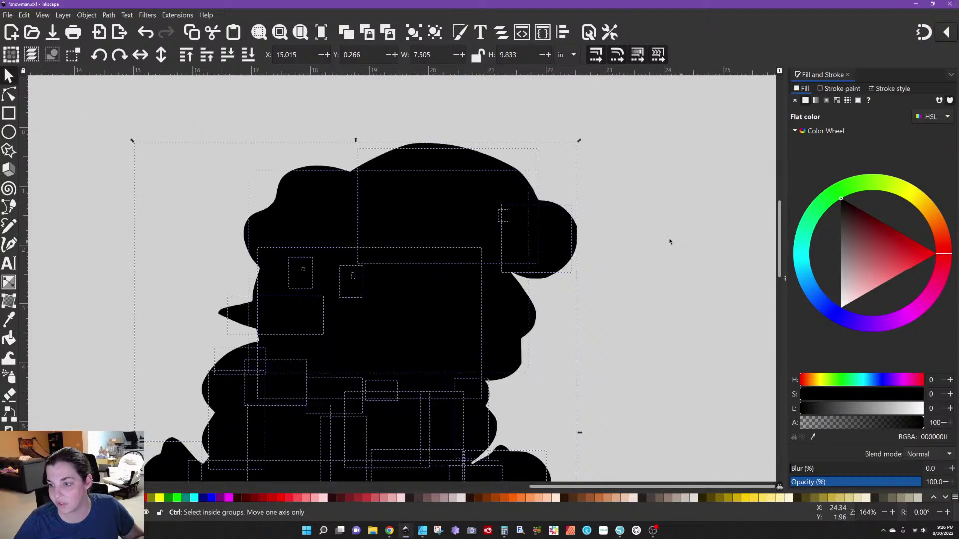
Fill the outer silhouette of the broken-apart copy with pure red (ff0000) and lower it to the bottom of the stack
key(Escape)
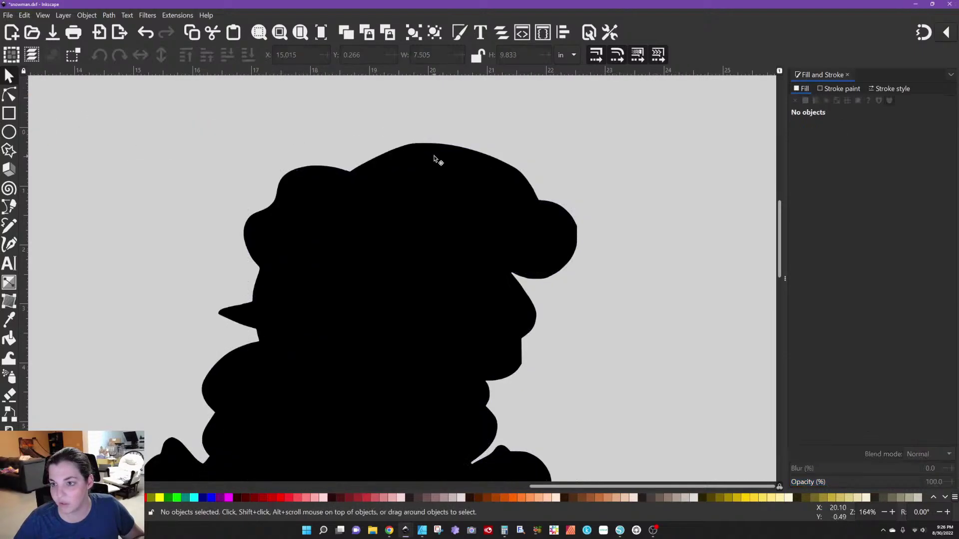
click(407, 158)
drag(907, 255, 938, 253)
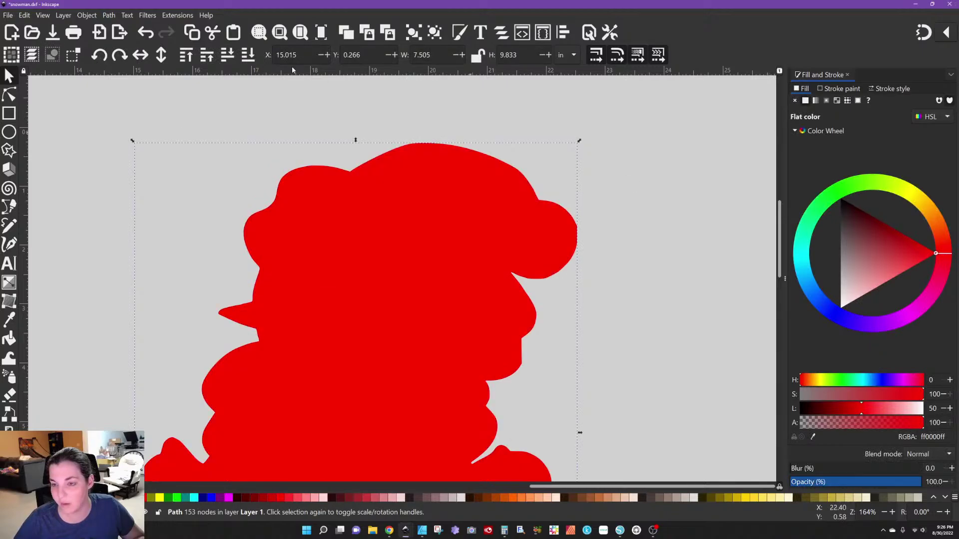
click(248, 55)
click(600, 169)
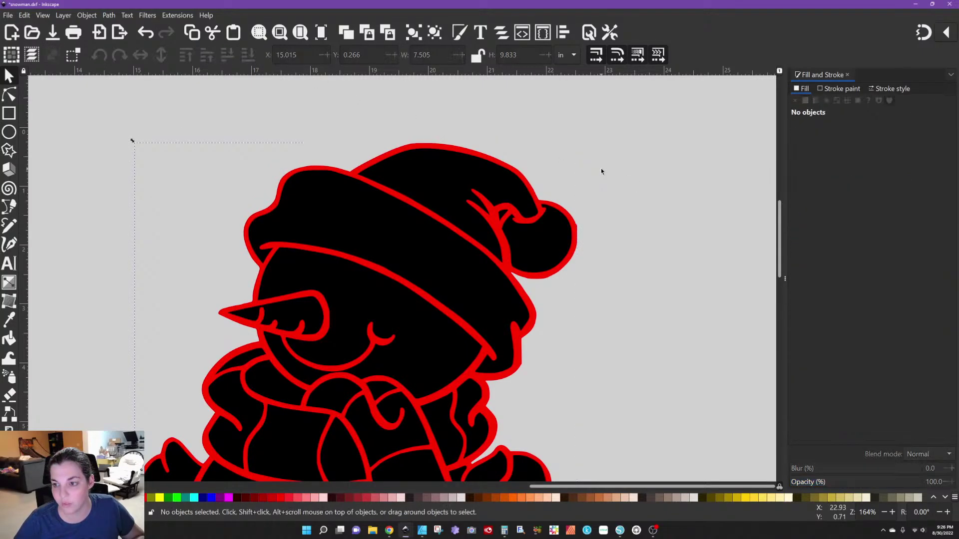
Unite all pieces of the broken-apart copy except the small black gap beside the hat's pompom
scroll(585, 169, down, 3)
ctrl+scroll(585, 170, down, 2)
ctrl+scroll(586, 169, down, 1)
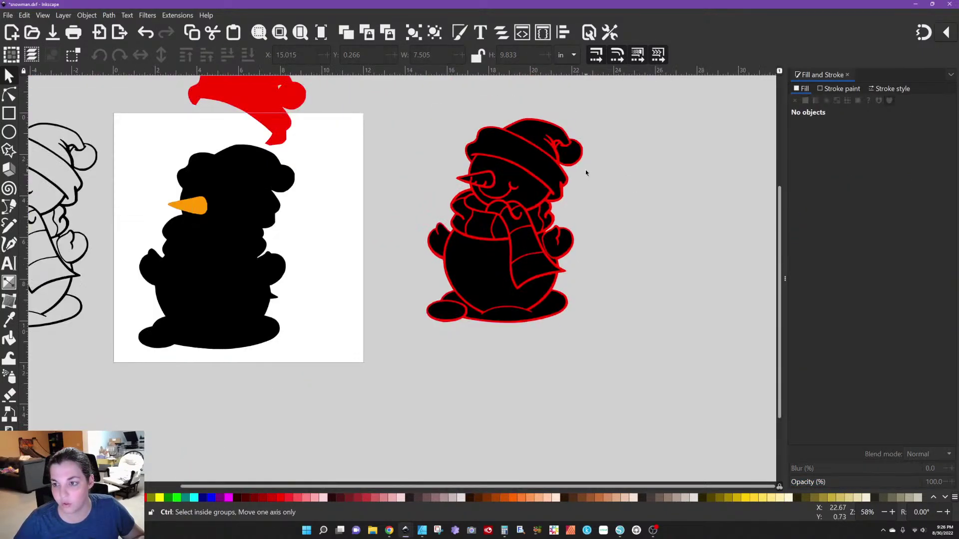
scroll(574, 171, up, 2)
drag(397, 137, 642, 423)
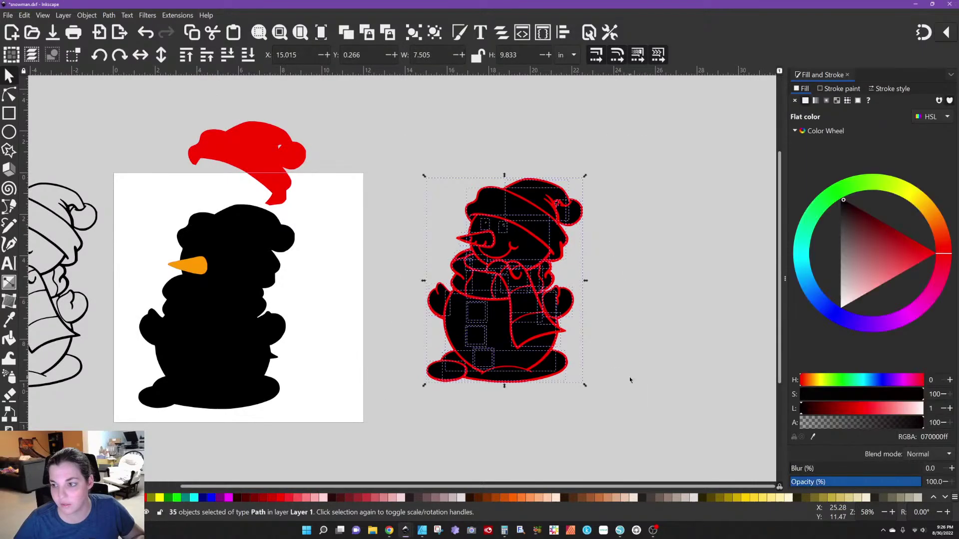
ctrl+scroll(518, 188, up, 6)
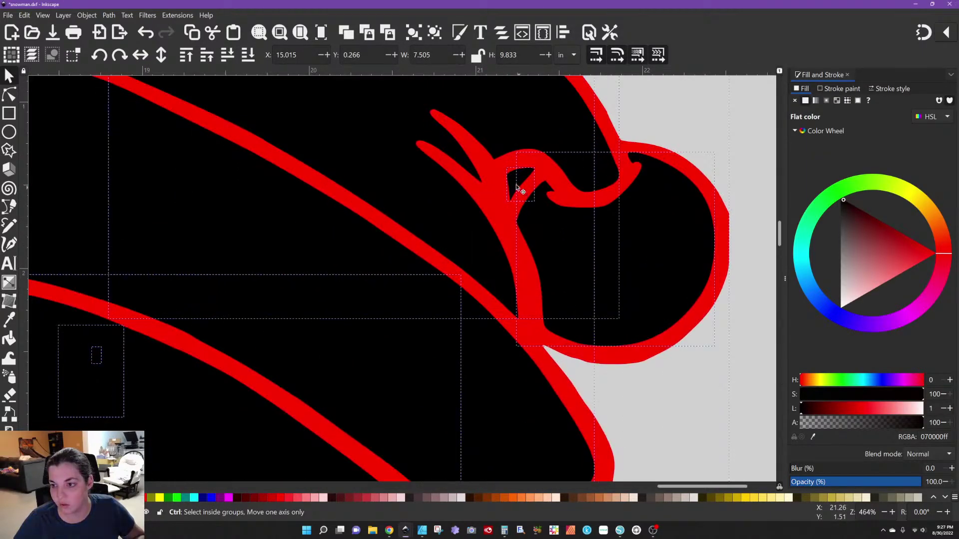
shift+click(515, 182)
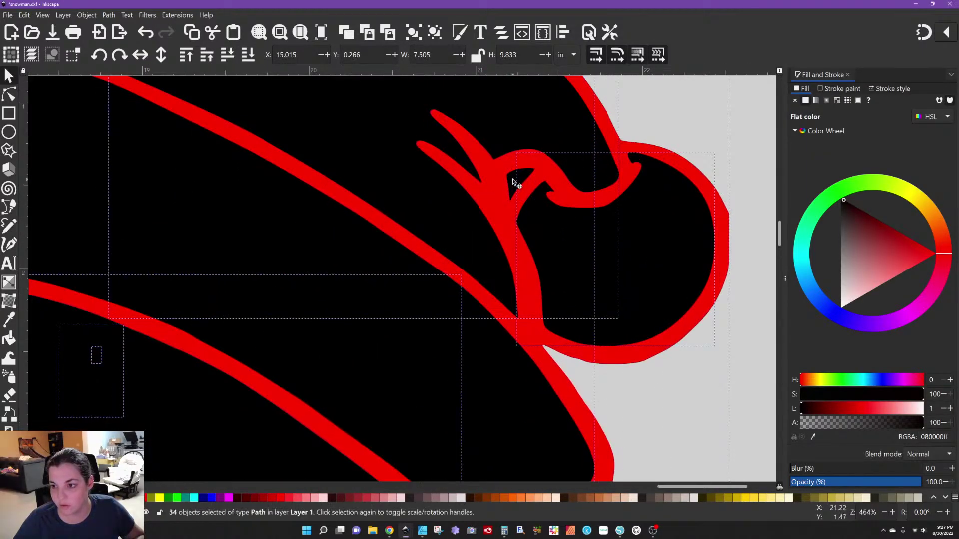
click(108, 15)
click(117, 64)
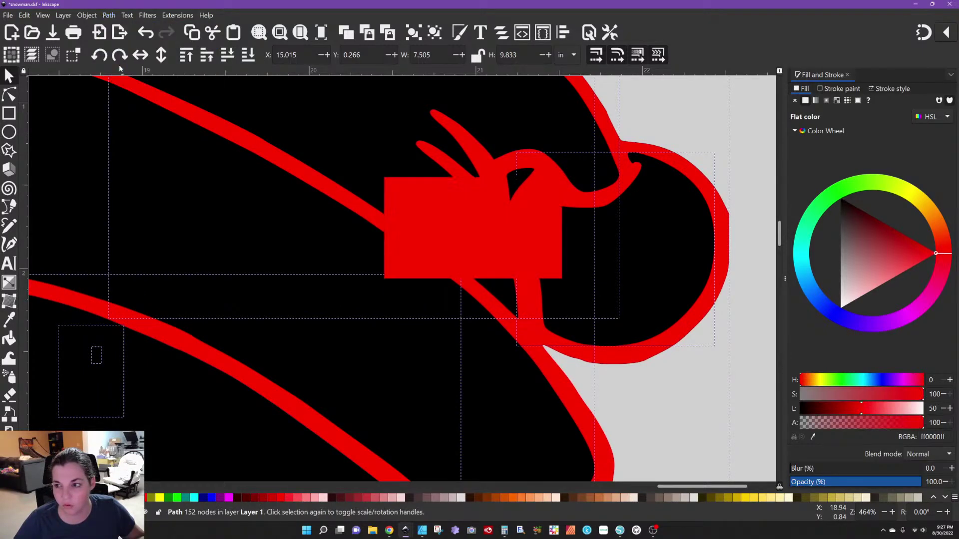
Try to combine the red silhouette with the small black gap piece, and delete the resulting path
ctrl+scroll(276, 153, down, 5)
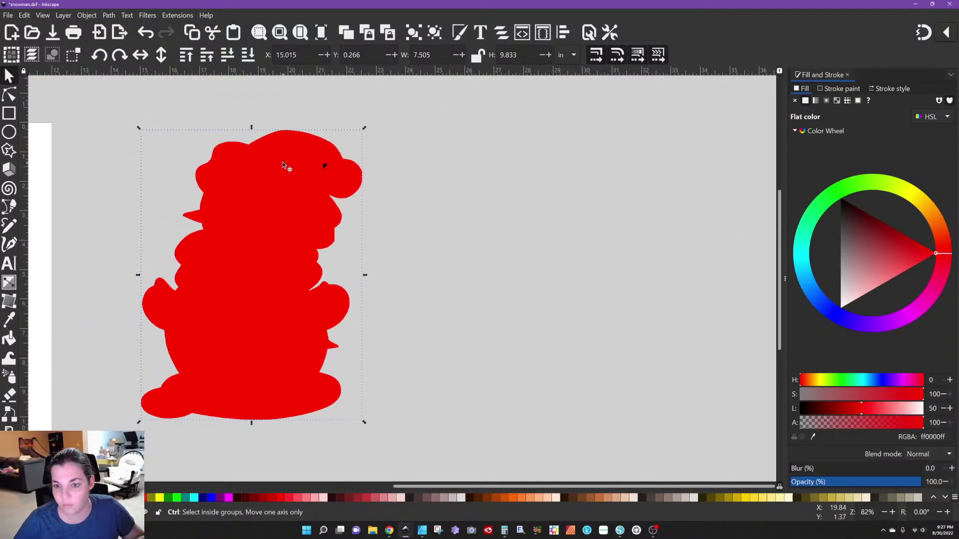
drag(115, 111, 436, 454)
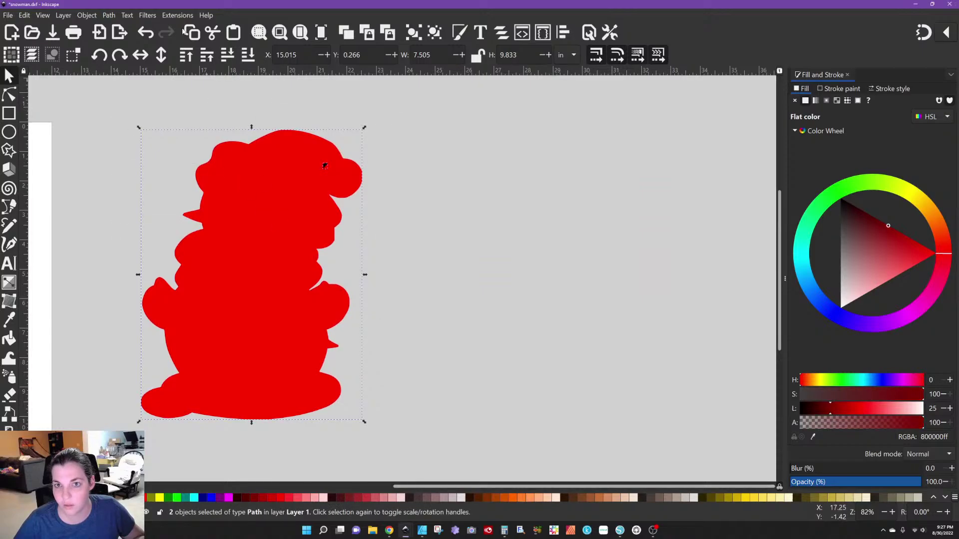
click(109, 16)
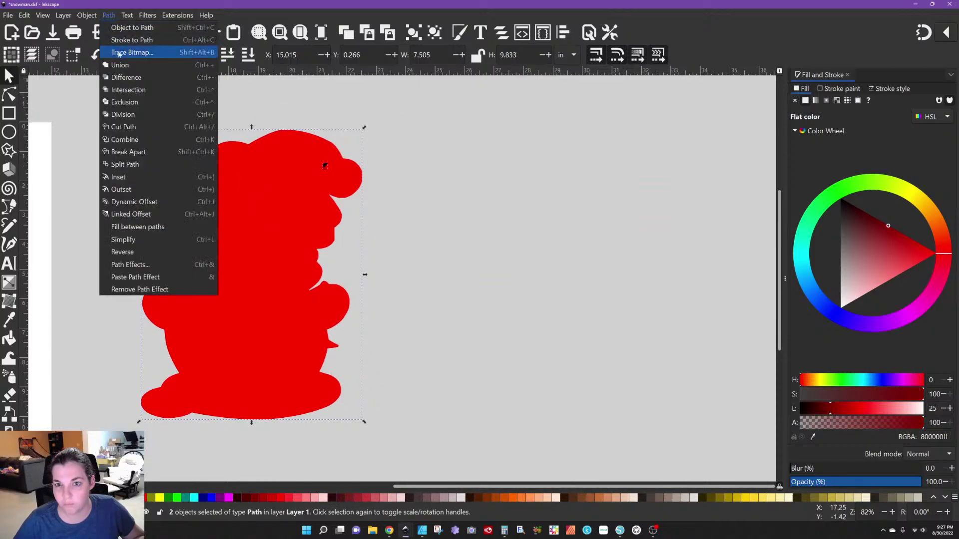
click(121, 140)
drag(305, 184, 257, 179)
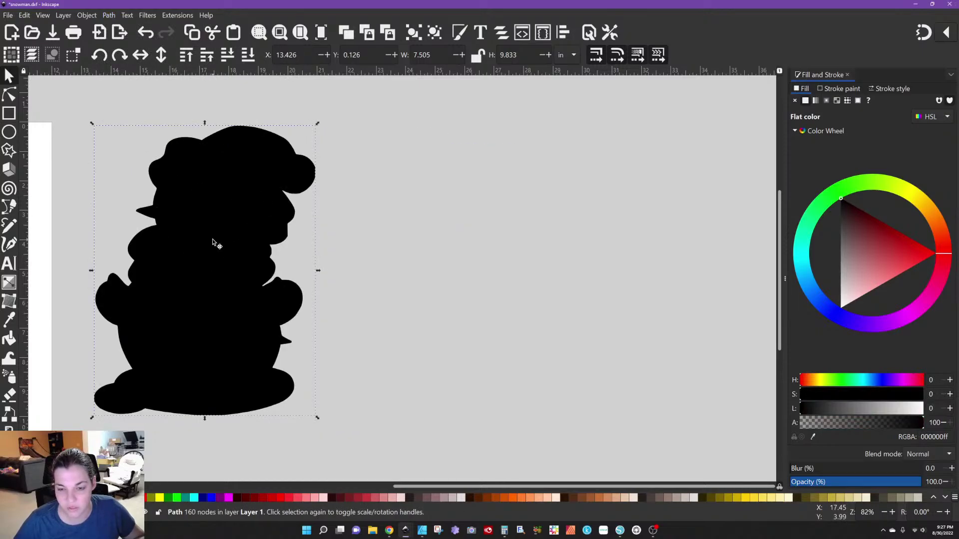
key(Delete)
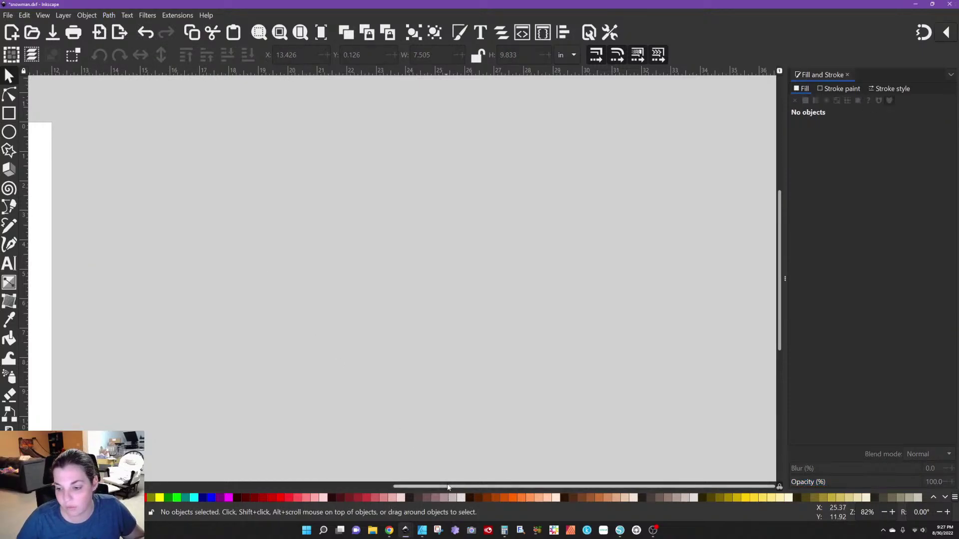
Move the red hat down onto the head of the black snowman silhouette on the page
drag(448, 487, 238, 485)
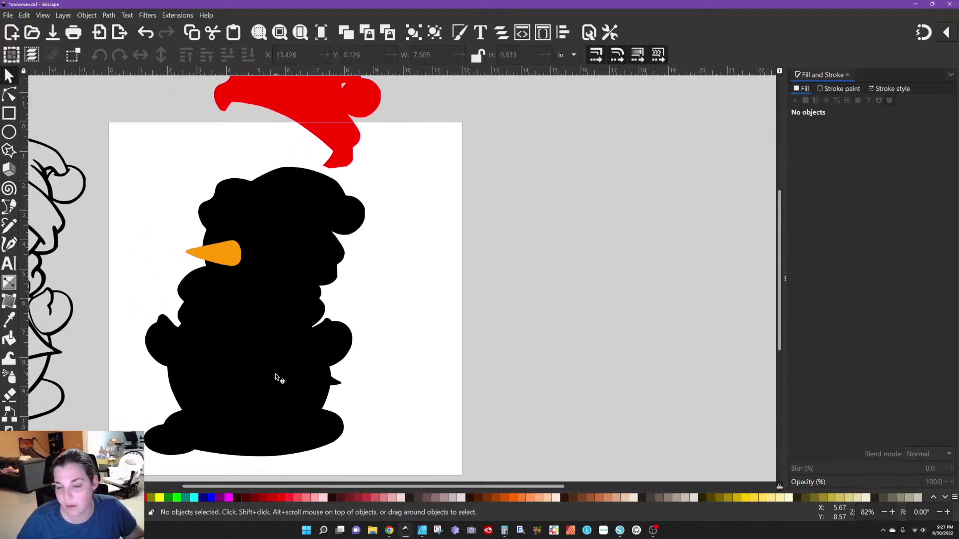
drag(317, 136, 293, 220)
key(Escape)
ctrl+scroll(304, 182, up, 5)
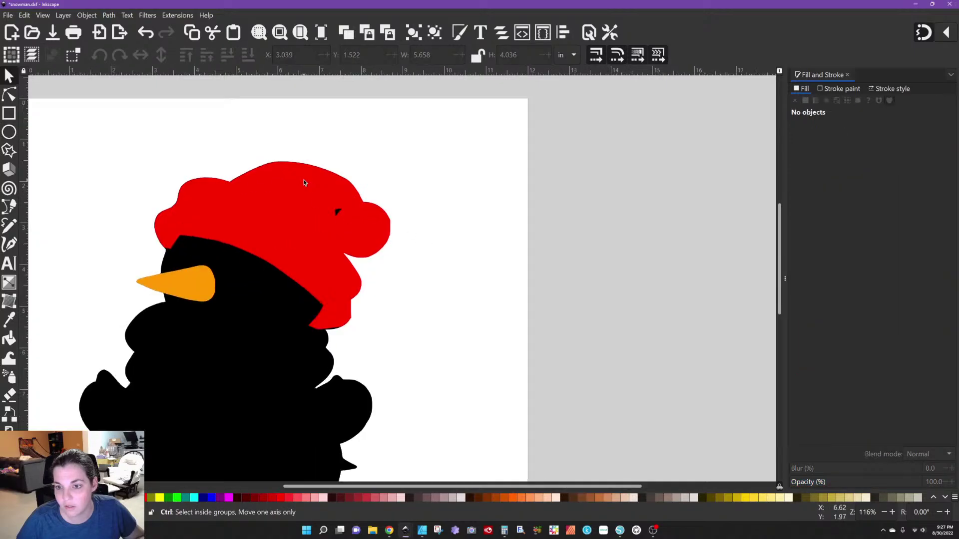
Move the black silhouette together with its red hat and orange nose onto the empty canvas to the right of the page
ctrl+scroll(303, 183, down, 7)
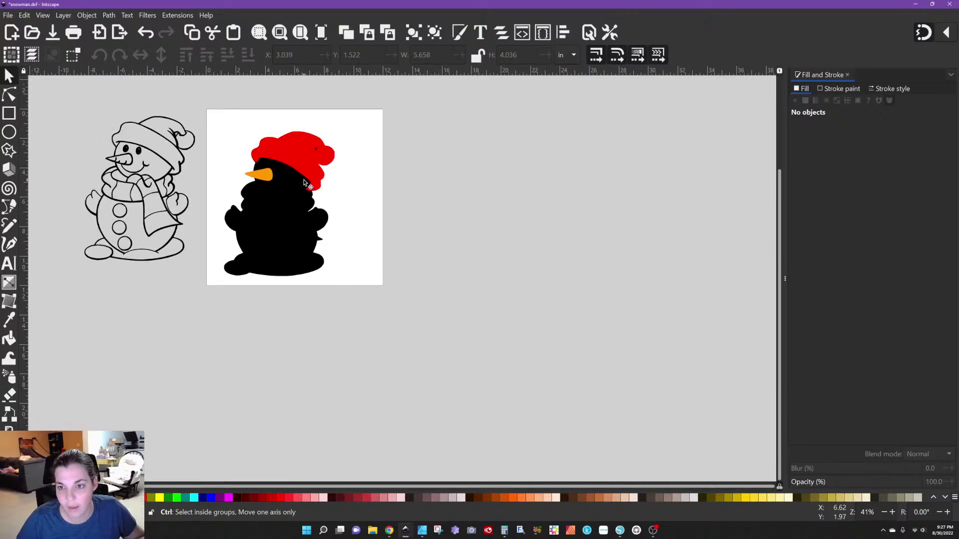
ctrl+scroll(304, 183, up, 4)
ctrl+scroll(303, 183, down, 3)
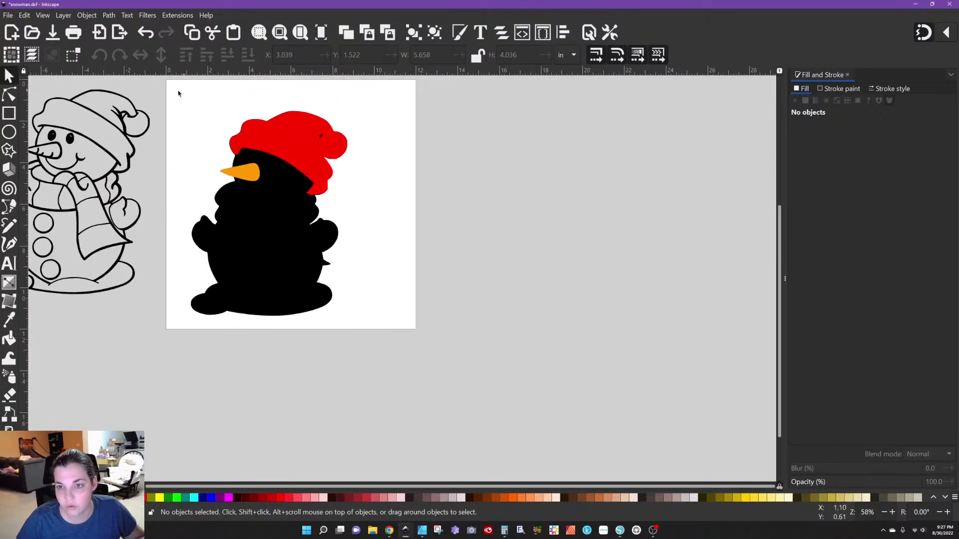
mouse_move(179, 94)
mouse_down()
mouse_move(289, 181)
mouse_move(411, 349)
mouse_up()
drag(327, 298, 598, 298)
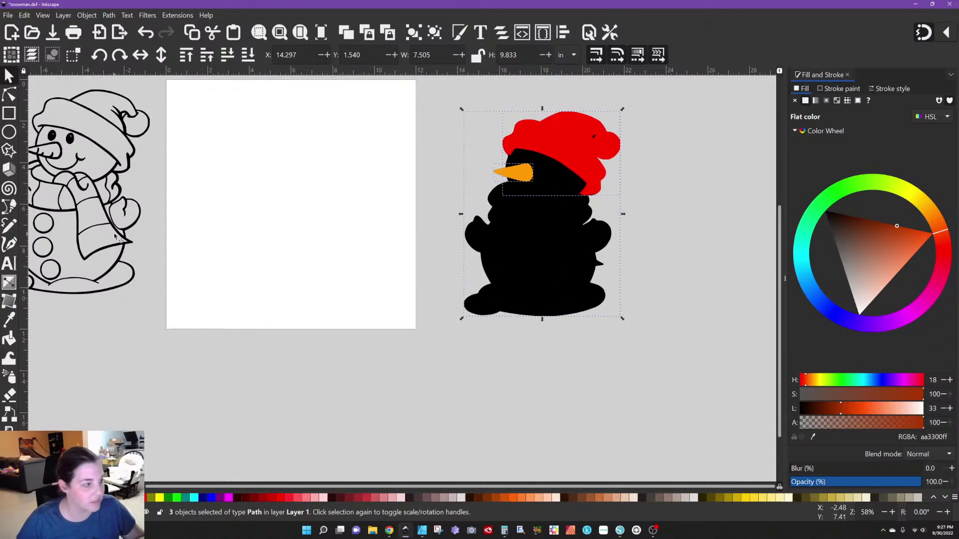
Duplicate the snowman line drawing and place the copy on the page
click(77, 181)
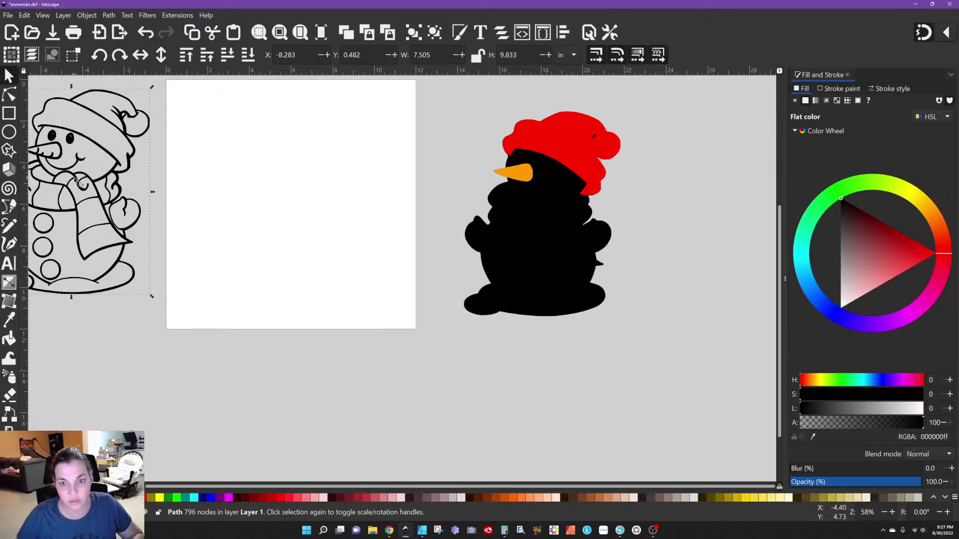
drag(75, 179, 284, 186)
drag(82, 142, 304, 153)
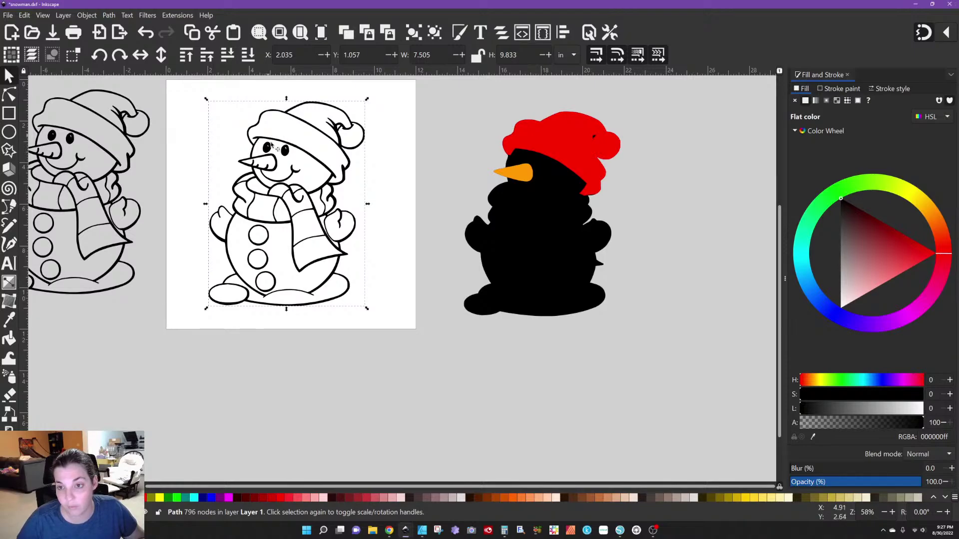
Cover the eye nearer the hat's pompom with an ellipse about 0.70 by 0.75 in, without stroke and at 42% opacity
ctrl+scroll(288, 151, up, 2)
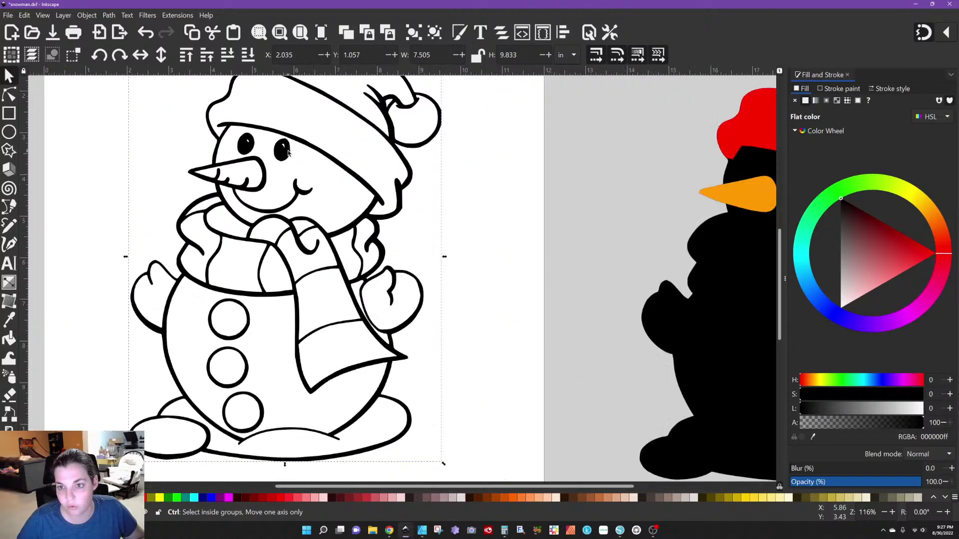
click(10, 133)
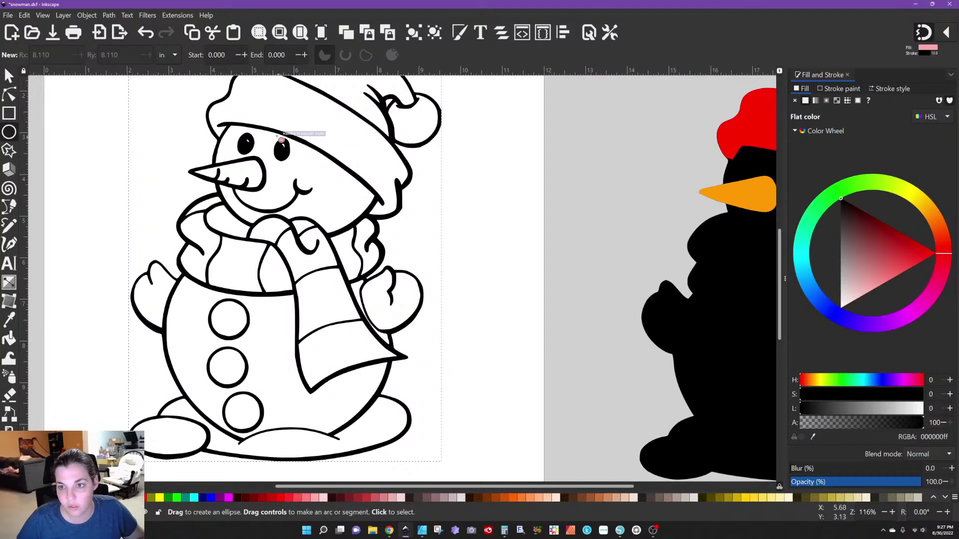
drag(268, 136, 299, 167)
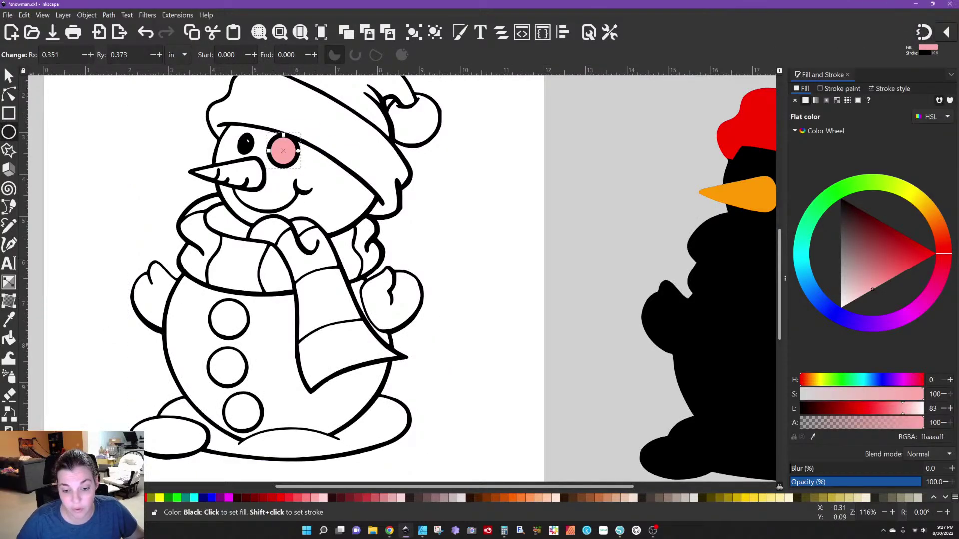
shift+click(5, 498)
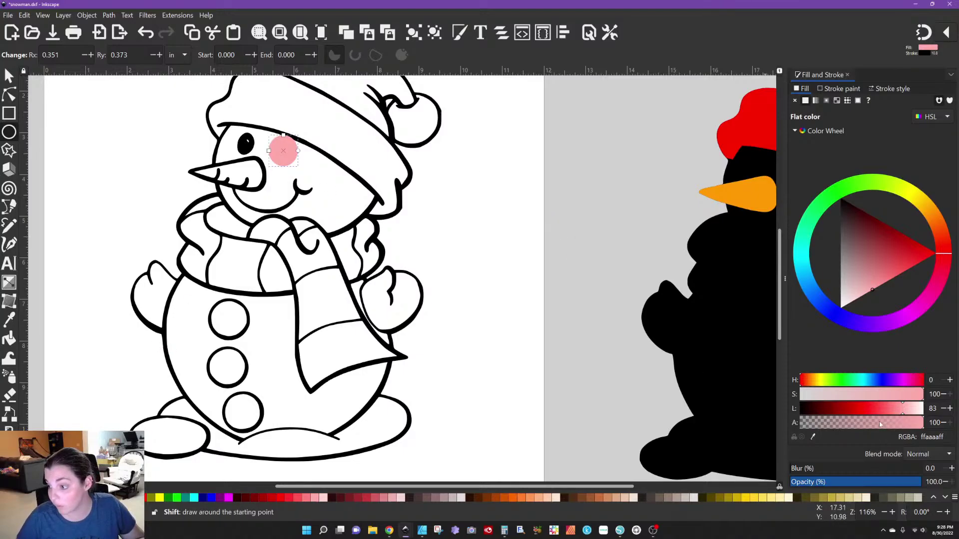
click(846, 482)
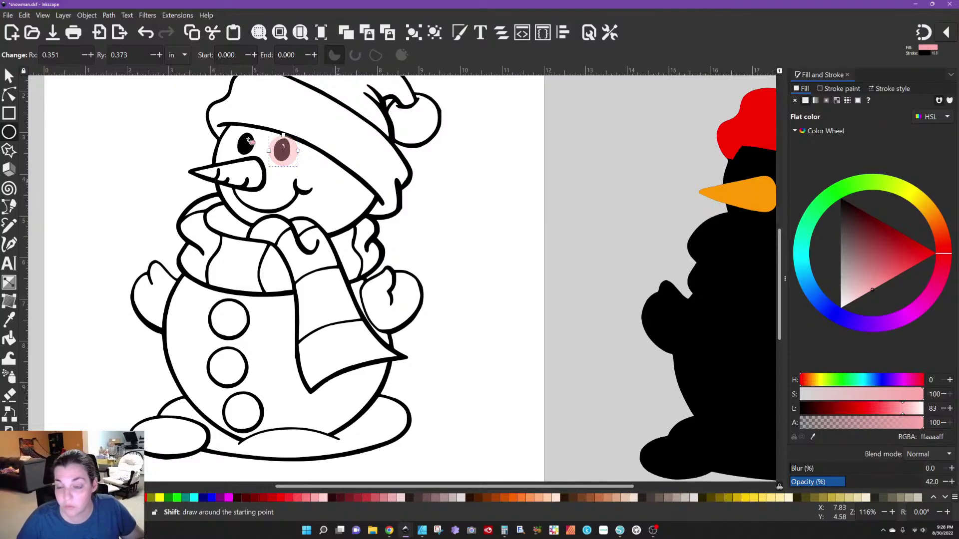
Resize the translucent ellipse to about 0.57 by 0.68 in so it fits closely around the eye
scroll(282, 151, up, 3)
scroll(294, 165, up, 3)
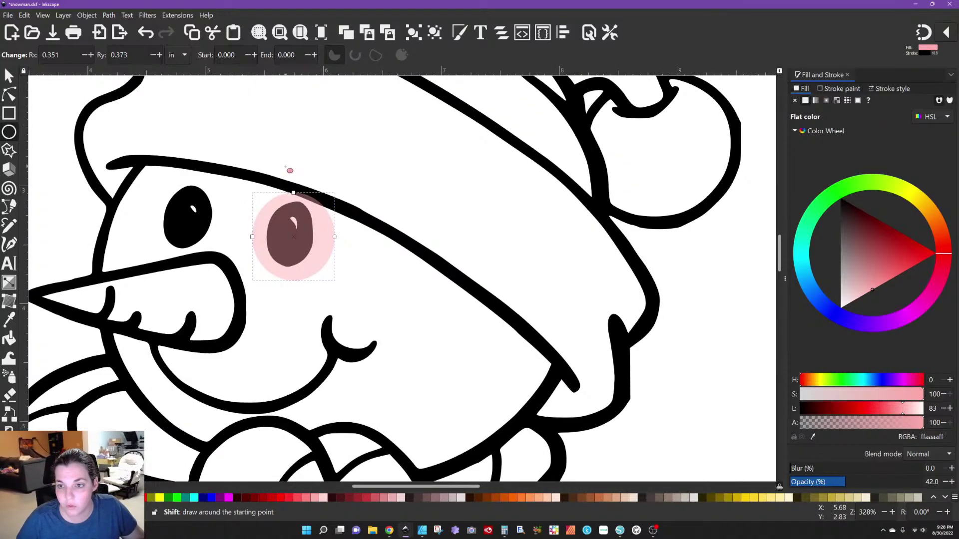
key(s)
drag(294, 190, 293, 198)
drag(338, 244, 297, 227)
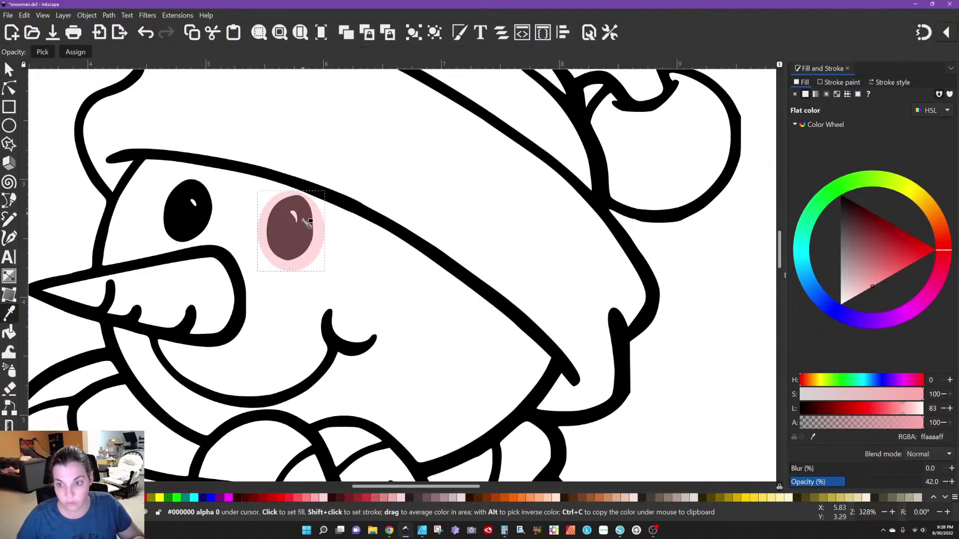
Duplicate the translucent ellipse and place the copy over the snowman's other eye
key(d)
click(10, 72)
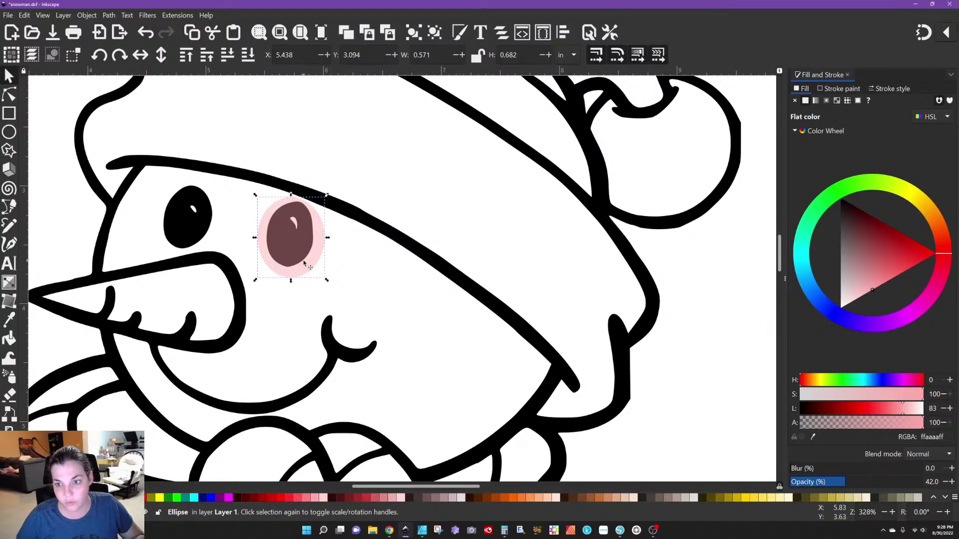
key(ctrl+d)
drag(279, 242, 178, 218)
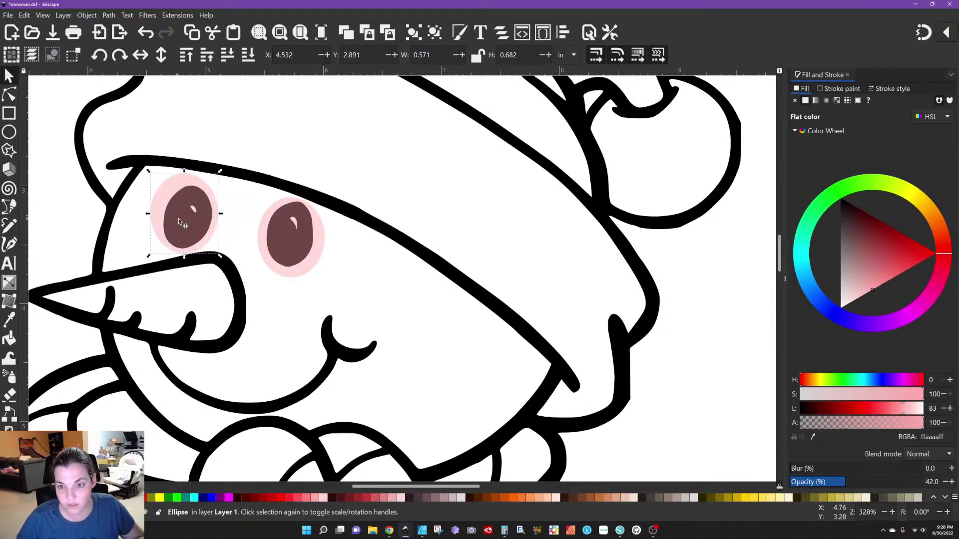
Unite the two eye ellipses into a single path
shift+click(270, 231)
click(109, 14)
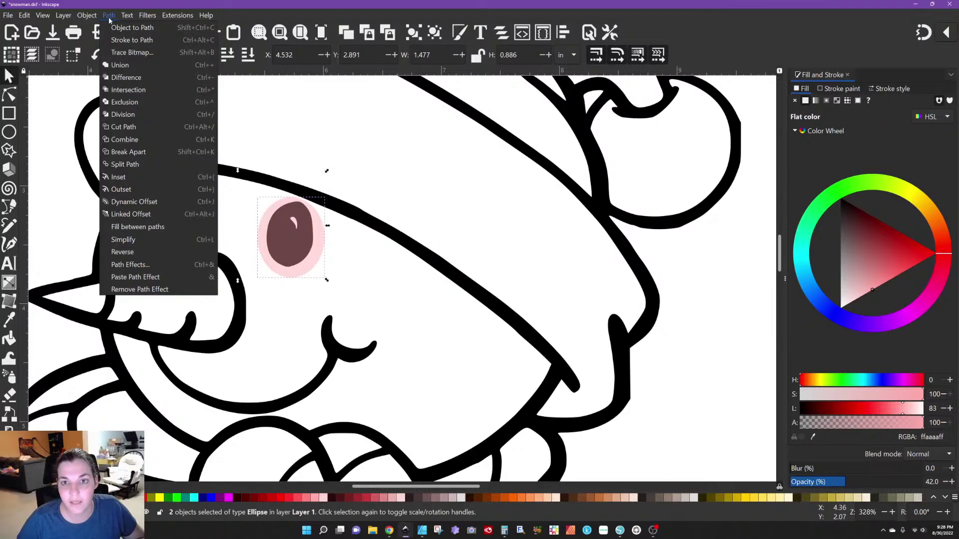
click(115, 67)
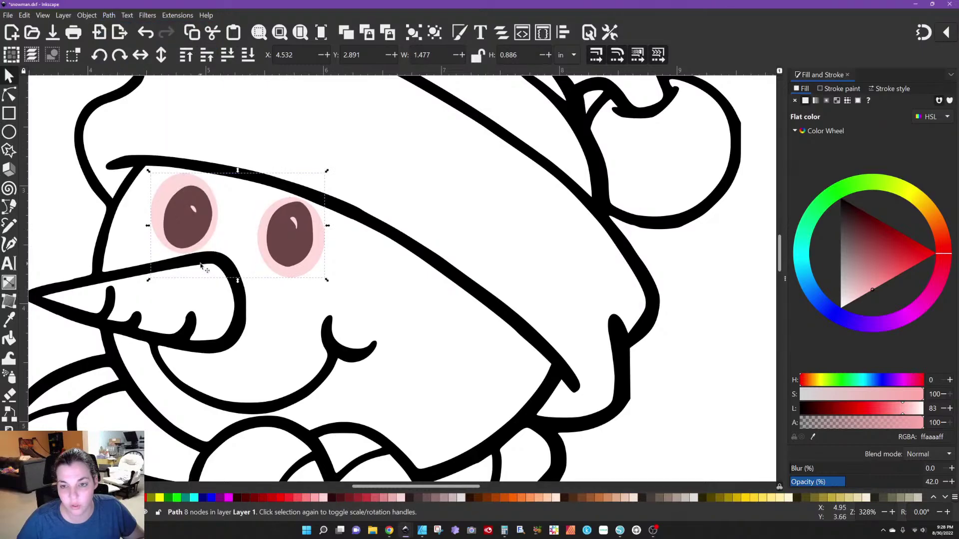
Intersect the united ellipses with the line drawing on the page so only the eyes are kept
shift+click(142, 163)
click(107, 15)
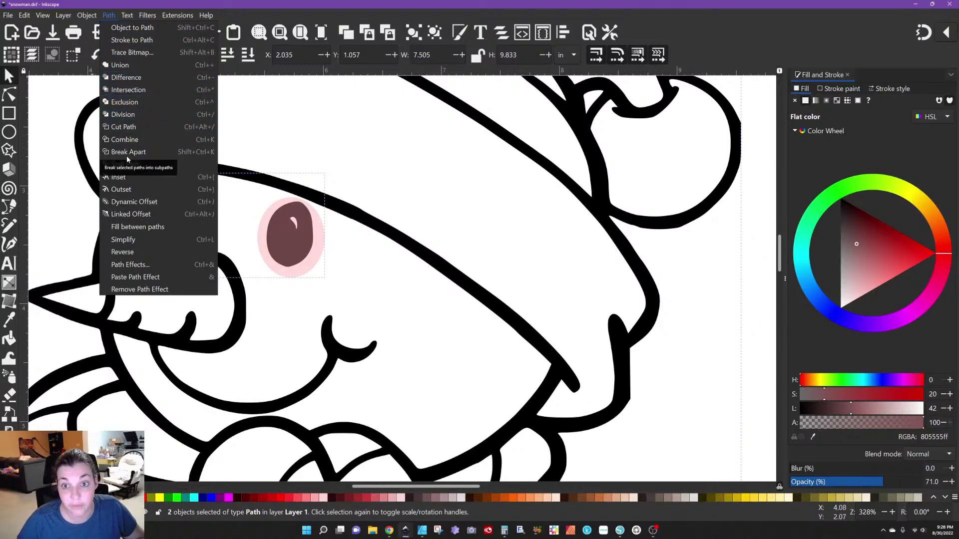
click(128, 89)
Fill the extracted eyes with white (ffffff) and move them onto the face of the black silhouette, above the orange nose
scroll(348, 232, down, 4)
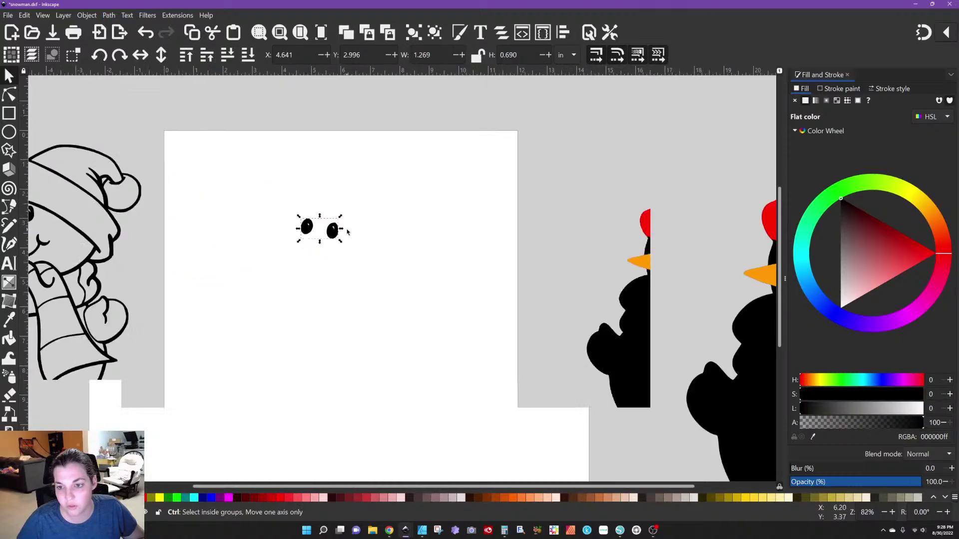
drag(866, 282, 841, 307)
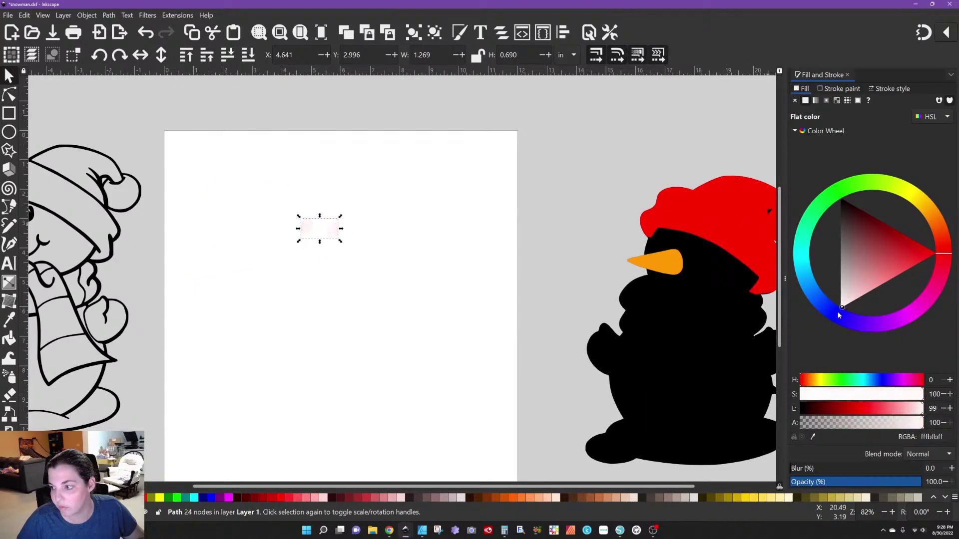
drag(333, 235, 693, 248)
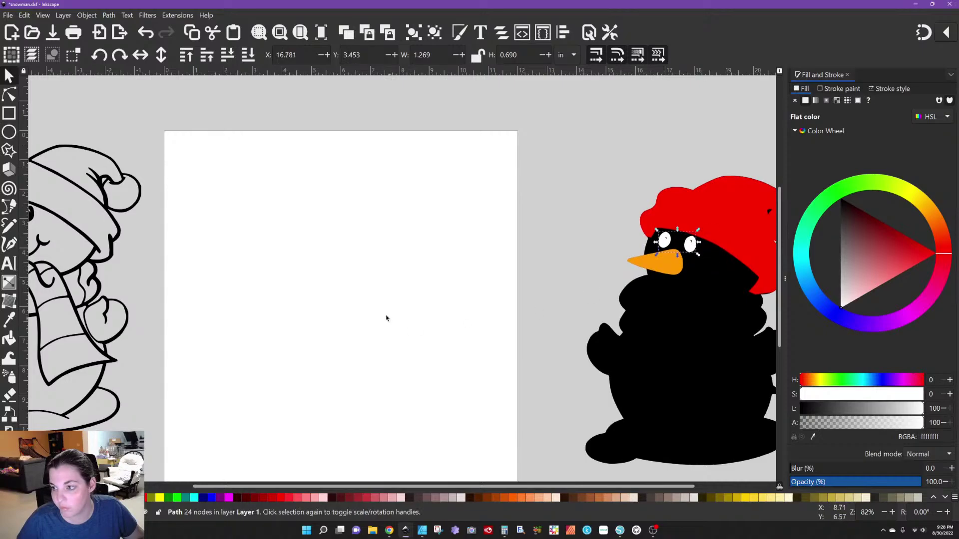
Place another copy of the snowman line drawing on the blank page
click(191, 297)
click(65, 226)
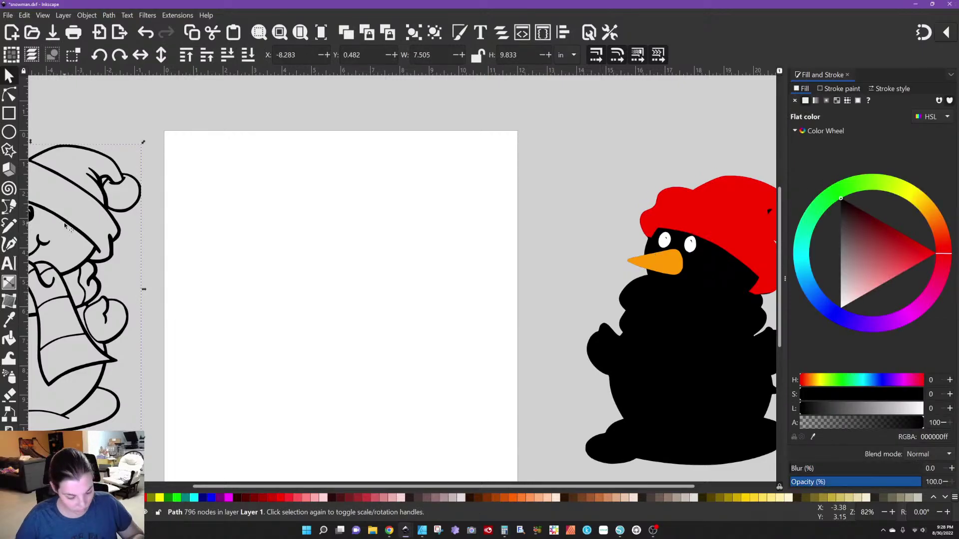
drag(65, 227, 375, 300)
scroll(305, 333, down, 1)
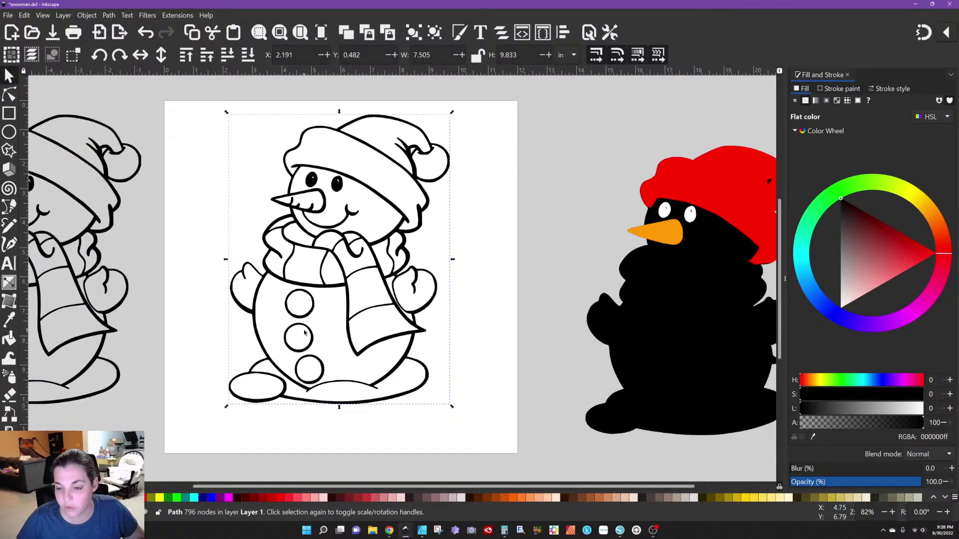
Draw a pink ellipse about 1.46 by 1.20 in around the snowman's top button, with 53.5% opacity and no stroke
scroll(304, 332, up, 2)
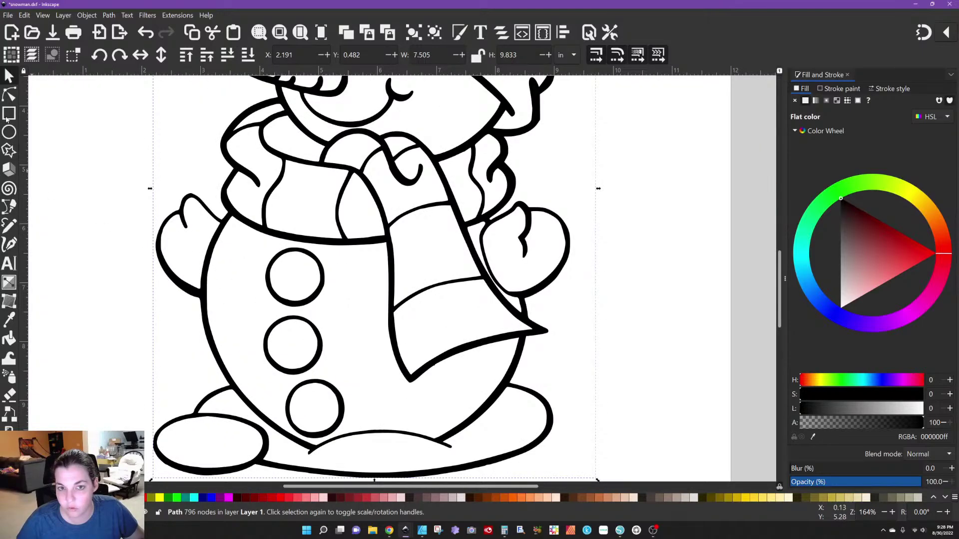
click(9, 133)
drag(257, 245, 343, 316)
click(859, 482)
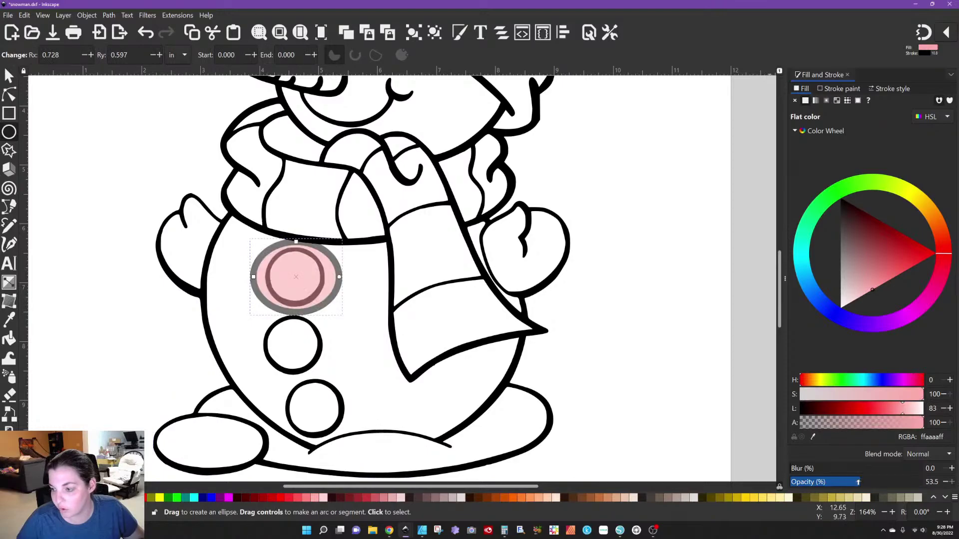
shift+click(141, 498)
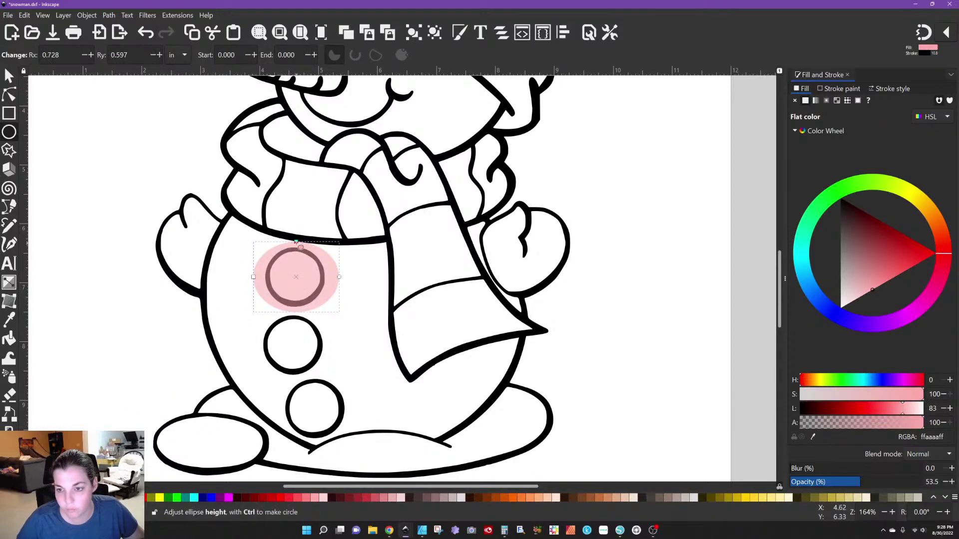
click(11, 77)
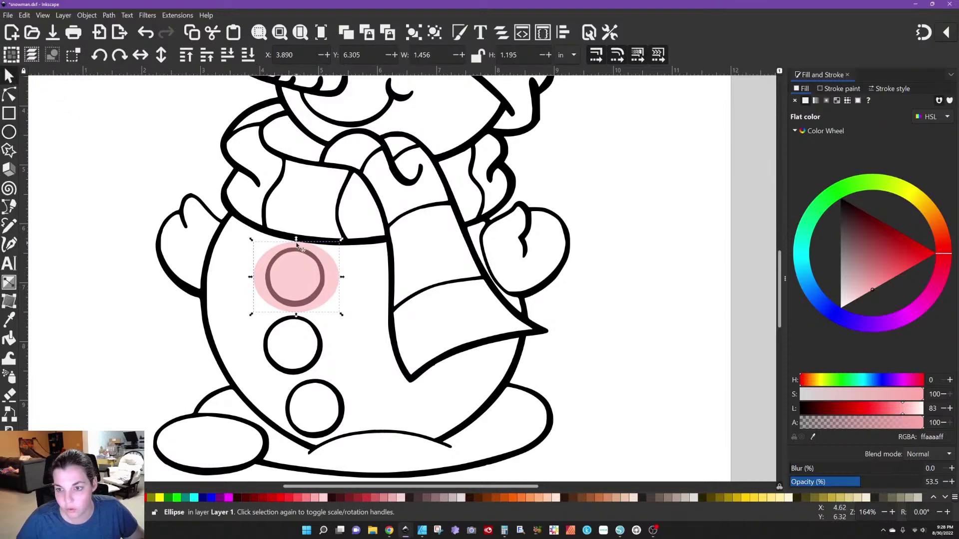
drag(298, 246, 296, 249)
Duplicate the translucent ellipse over the middle and bottom buttons, and shrink the bottom copy to about 1.41 by 1.16 in
key(d)
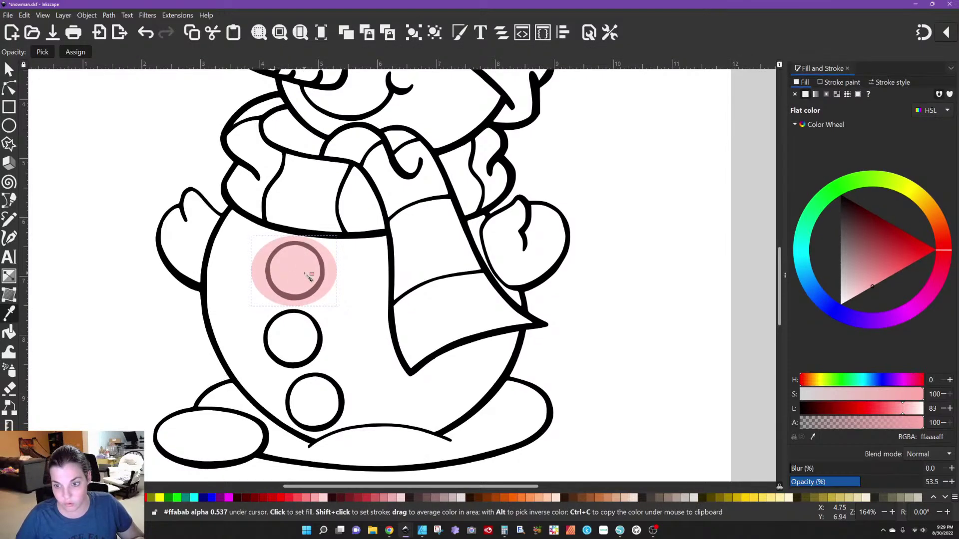
click(12, 72)
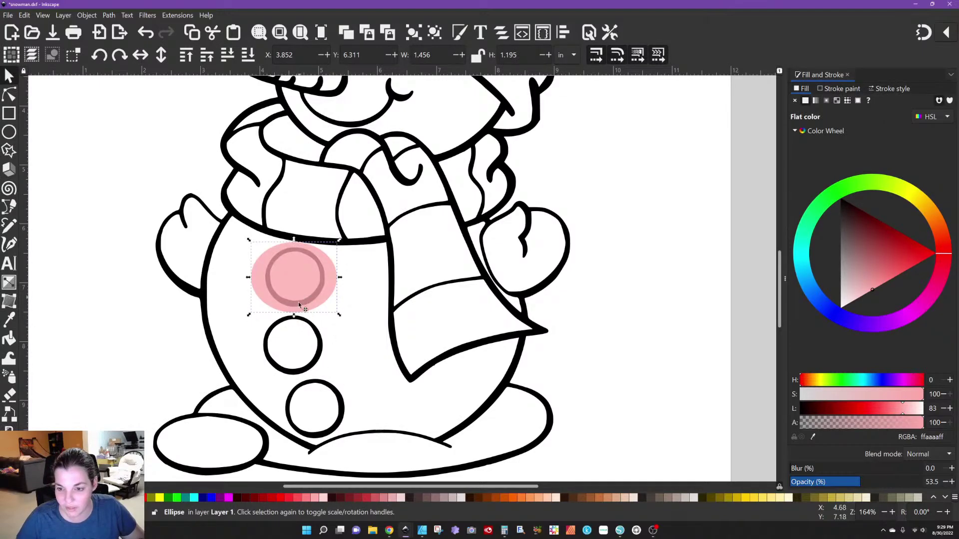
drag(298, 302, 320, 417)
key(ctrl+d)
ctrl+scroll(338, 439, up, 1)
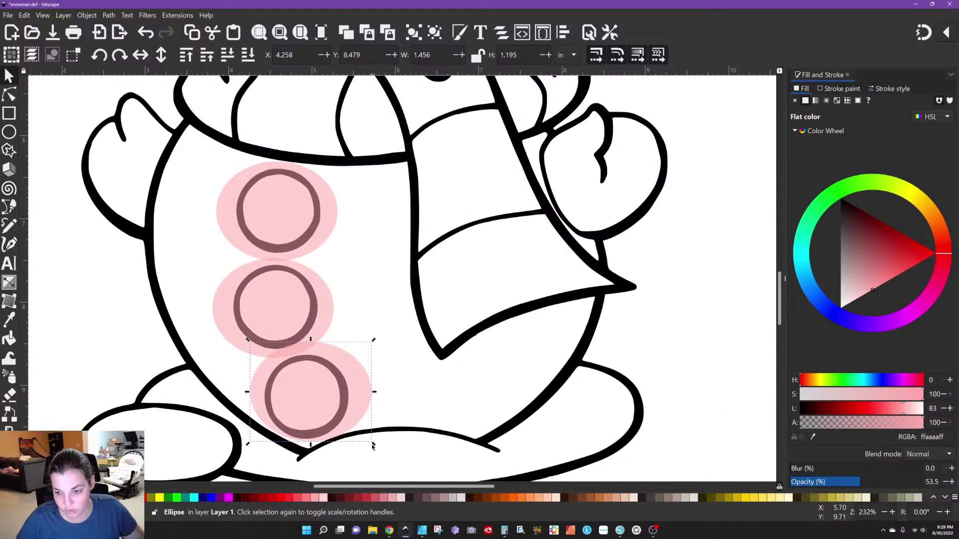
drag(373, 444, 330, 422)
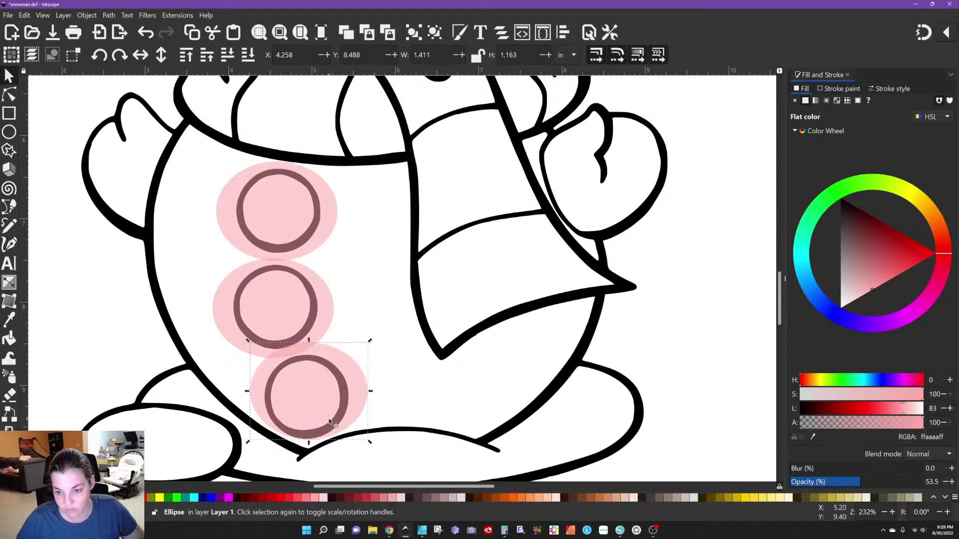
Unite the three button ellipses into a single path
shift+click(284, 325)
shift+click(280, 232)
click(109, 15)
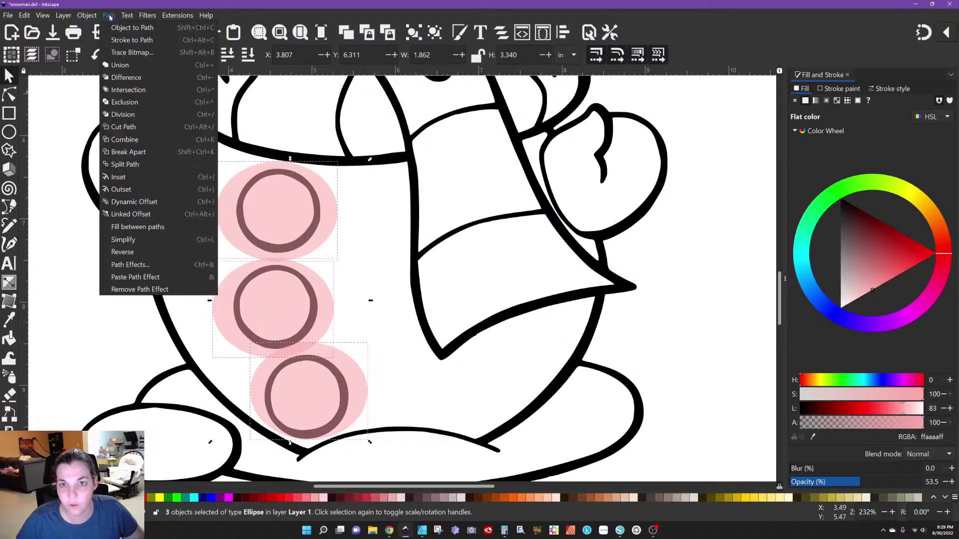
click(125, 68)
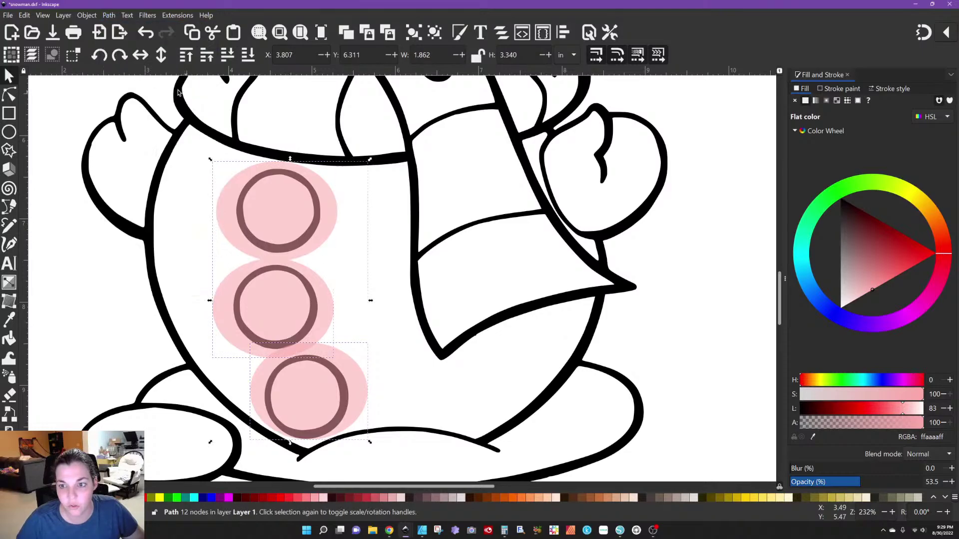
Intersect the united button shape with the line drawing so only the three button outlines are kept
shift+click(404, 162)
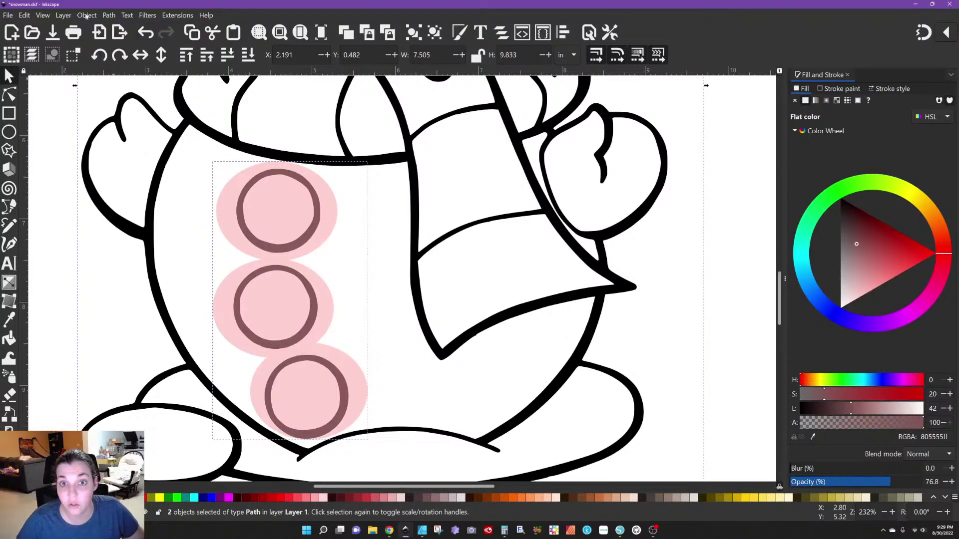
click(109, 16)
click(125, 88)
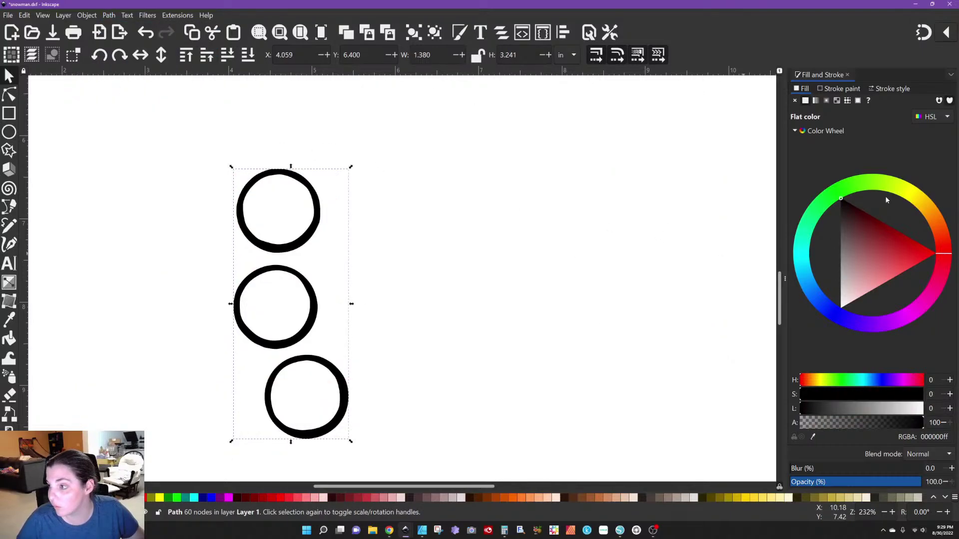
Fill the extracted buttons with yellow (f6ff00) and move them onto the body of the black silhouette
drag(904, 188, 909, 190)
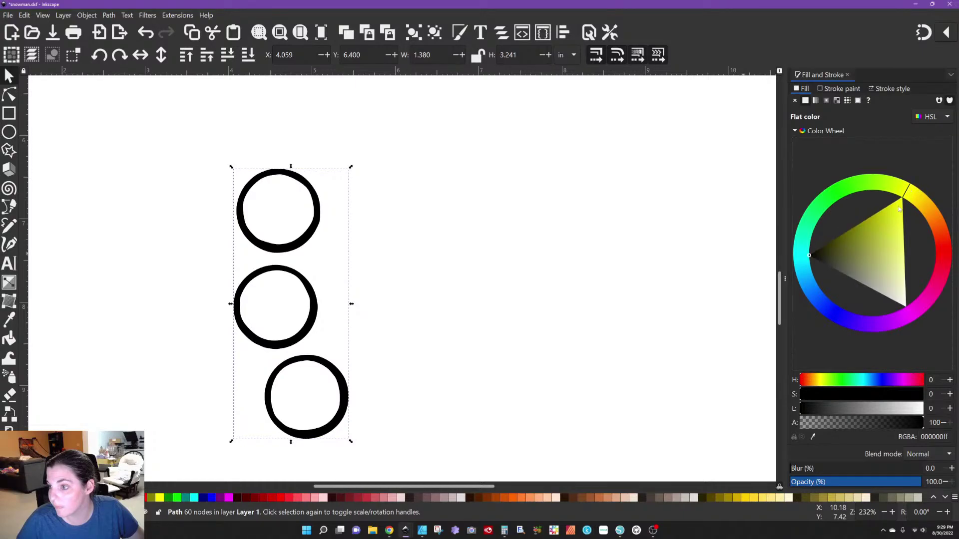
drag(869, 247, 927, 190)
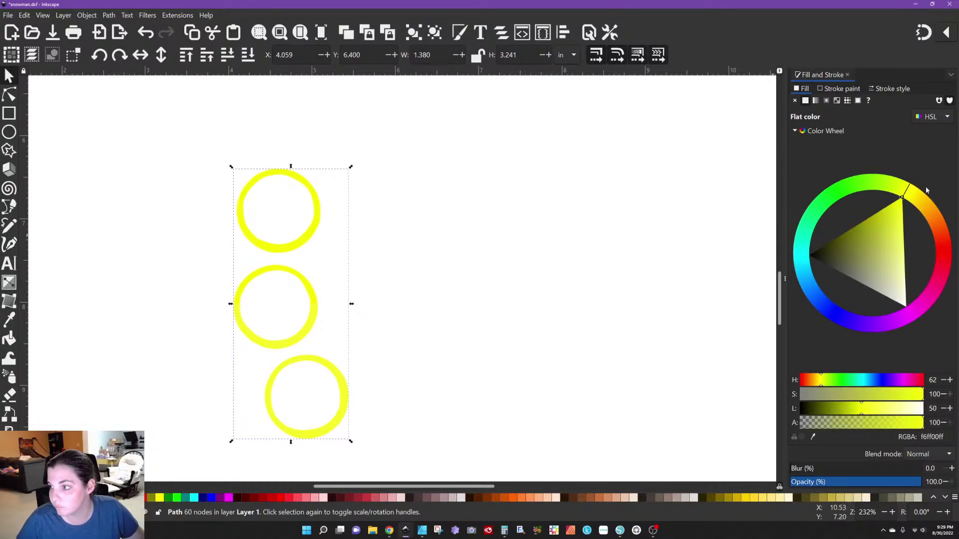
scroll(588, 294, down, 4)
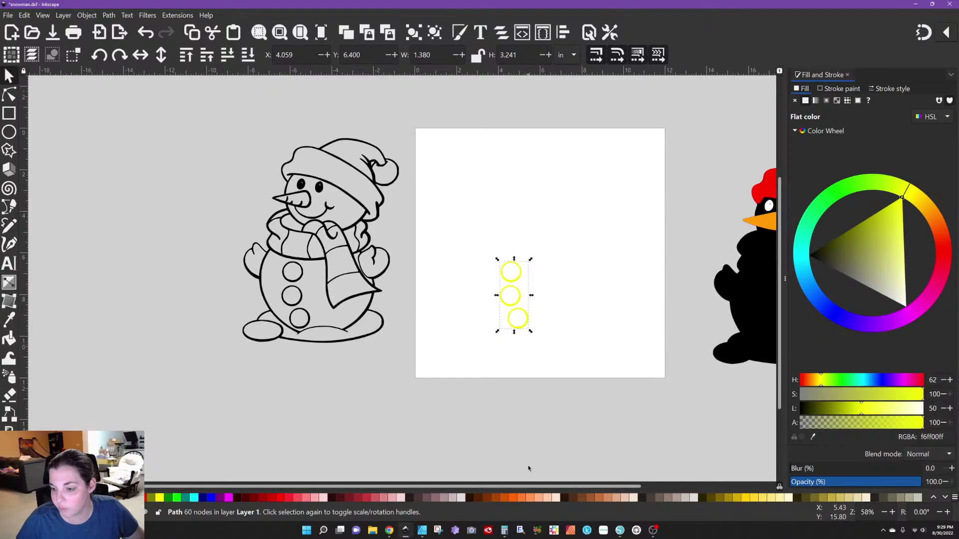
drag(532, 487, 620, 483)
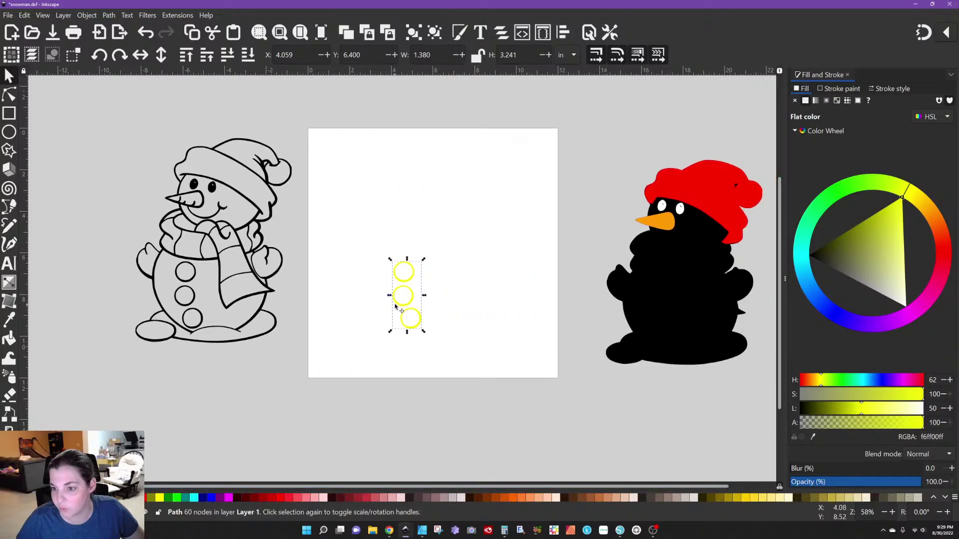
drag(398, 305, 658, 319)
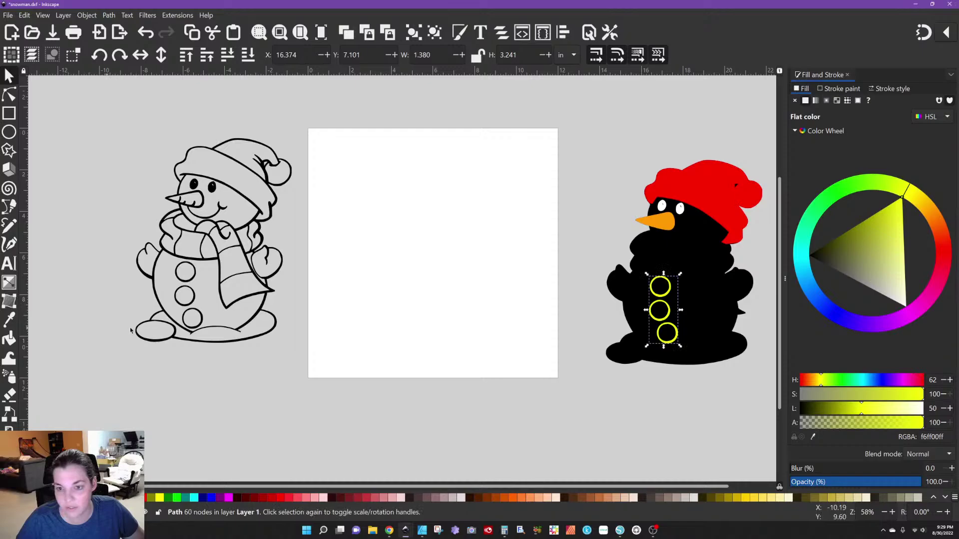
Duplicate the snowman line drawing and place the copy on the empty page
click(222, 238)
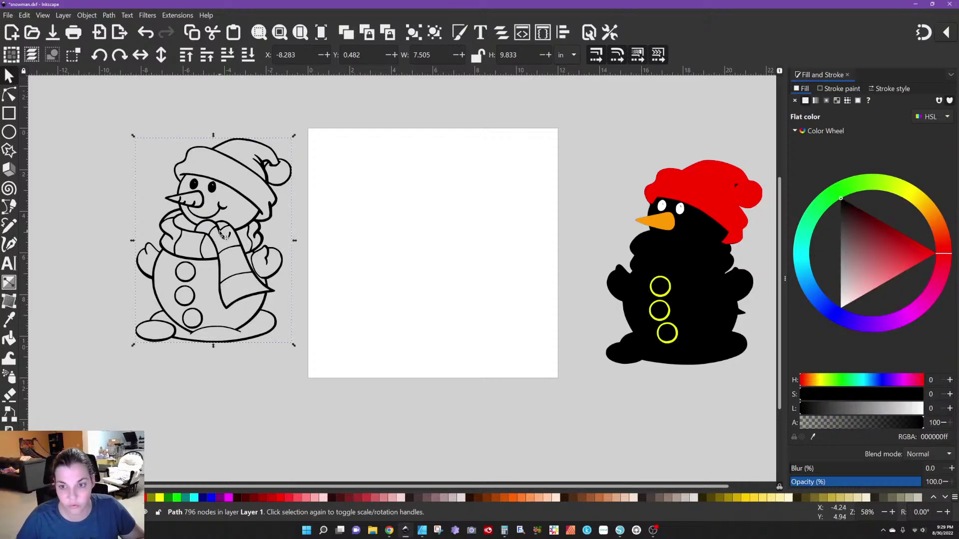
key(ctrl+d)
drag(220, 233, 410, 237)
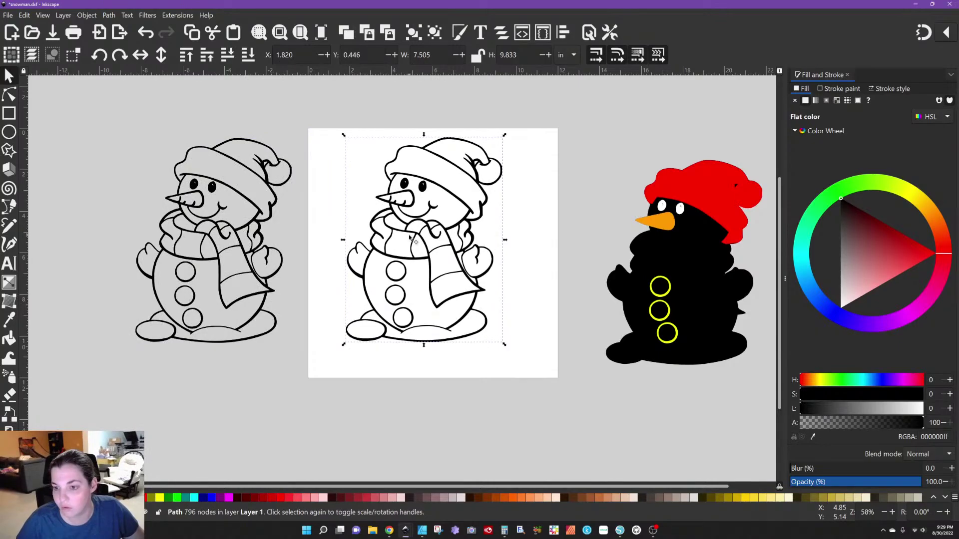
Draw a pink ellipse about 1.19 by 2.09 in without stroke and position it over the drawing's left mitten
scroll(351, 265, up, 4)
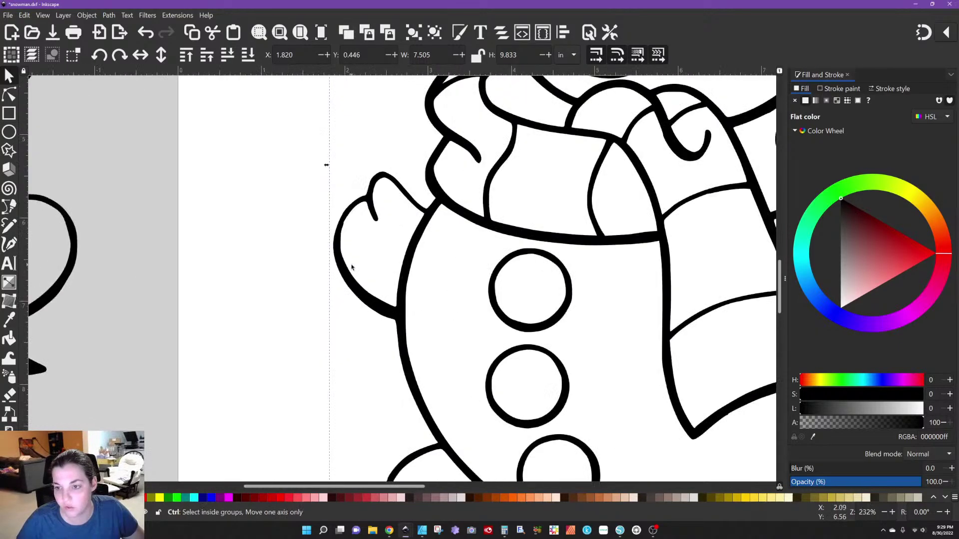
click(8, 132)
drag(331, 149, 439, 331)
shift+click(148, 497)
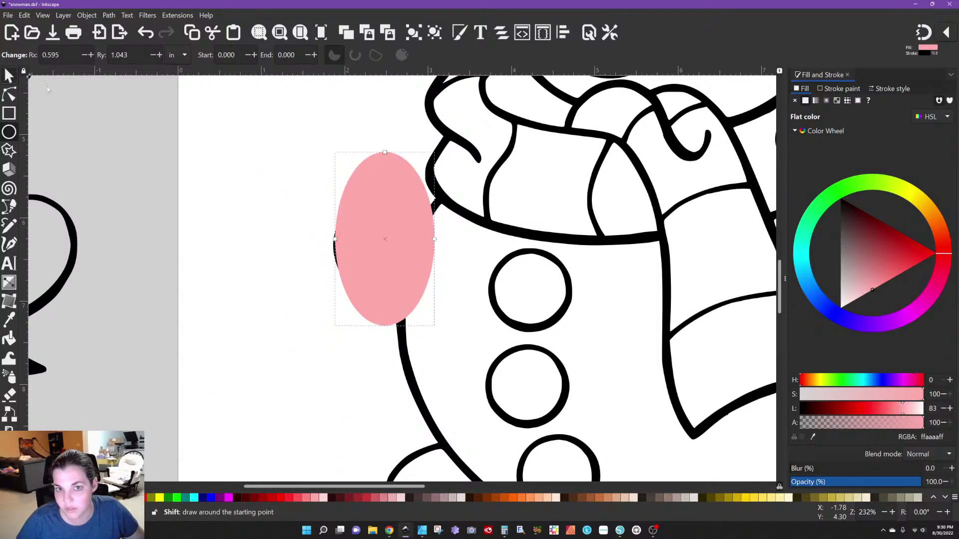
key(s)
drag(391, 240, 387, 220)
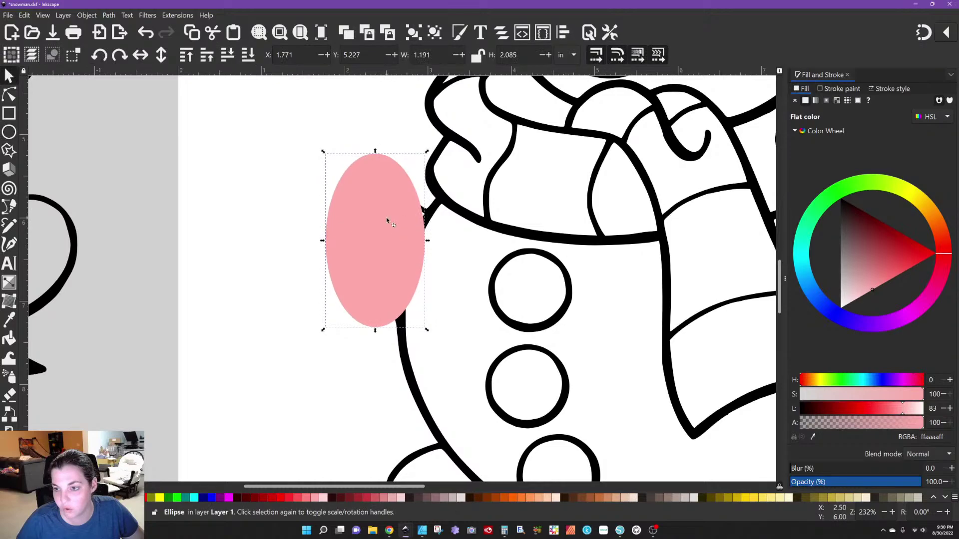
Convert the mitten ellipse to a path and lower its opacity to 54.6%
key(e)
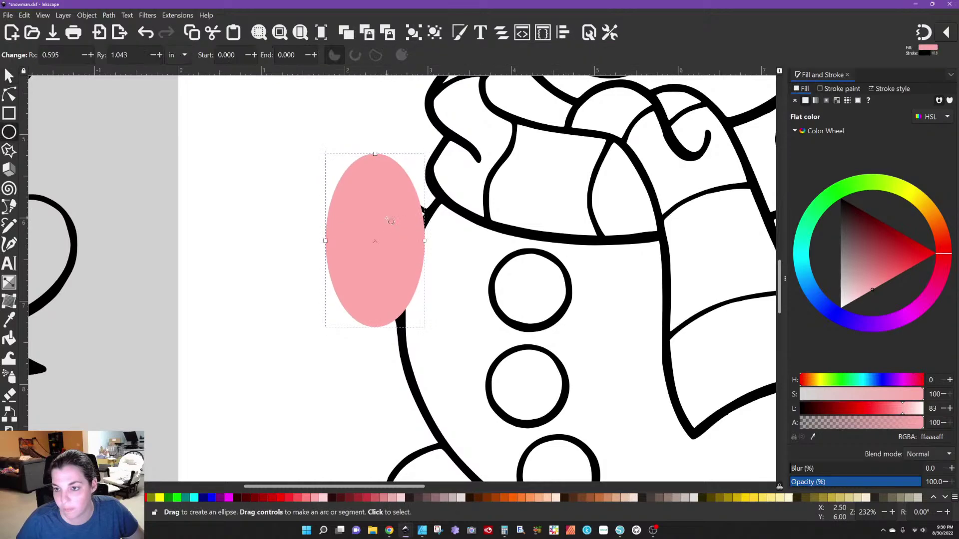
click(102, 15)
click(114, 26)
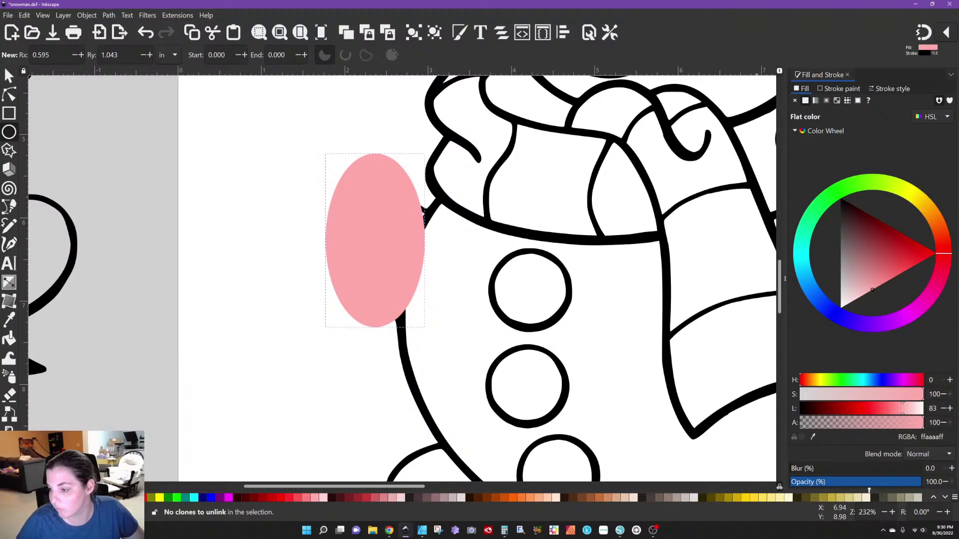
drag(869, 488, 862, 485)
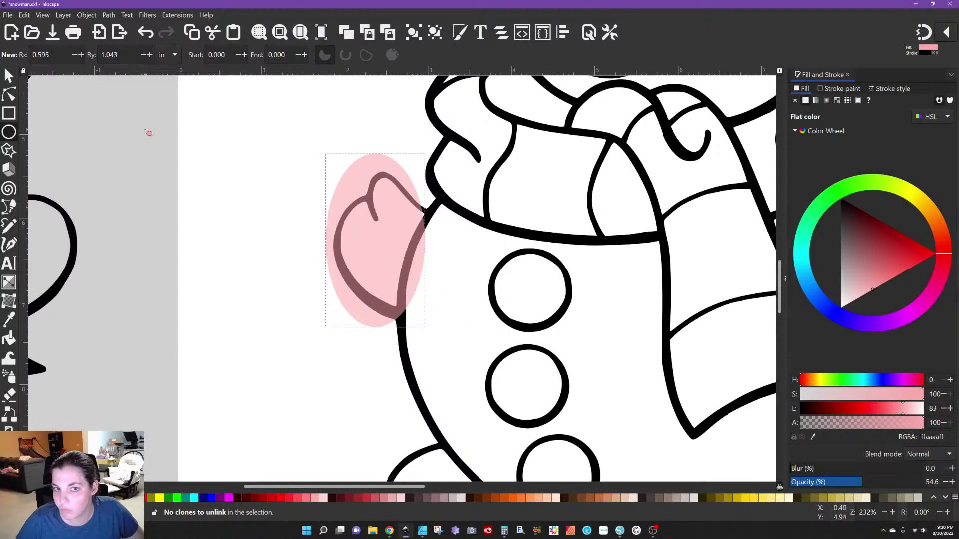
click(9, 75)
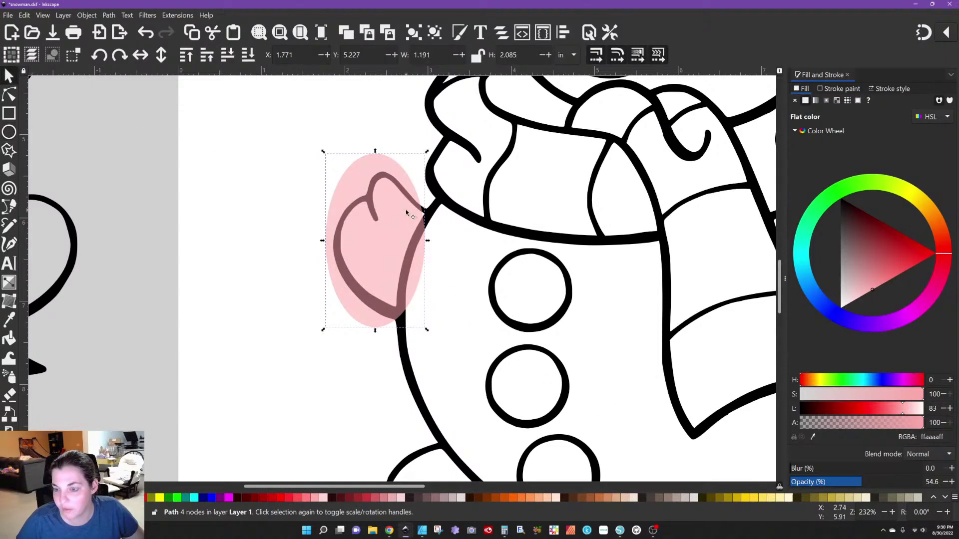
Reshape the ellipse path's edge along the body so it covers the whole left mitten, about 1.28 by 2.11 in overall
double_click(425, 209)
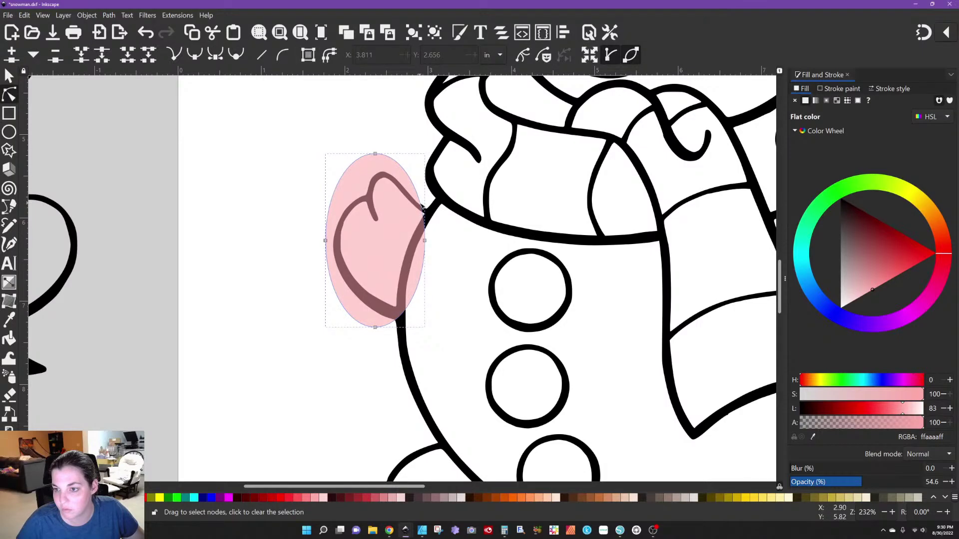
drag(430, 205, 434, 206)
mouse_move(425, 241)
mouse_down()
mouse_move(417, 237)
mouse_move(430, 235)
mouse_up()
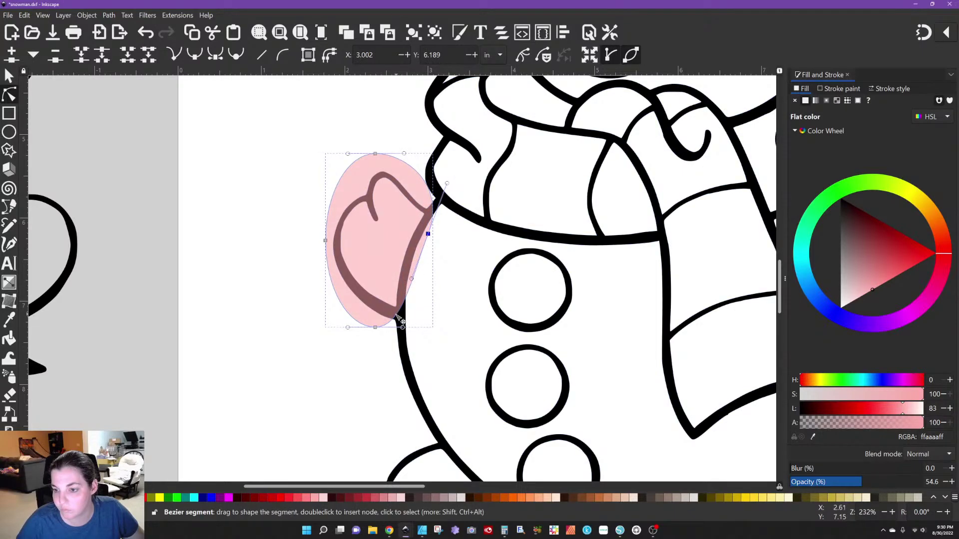
drag(398, 316, 408, 323)
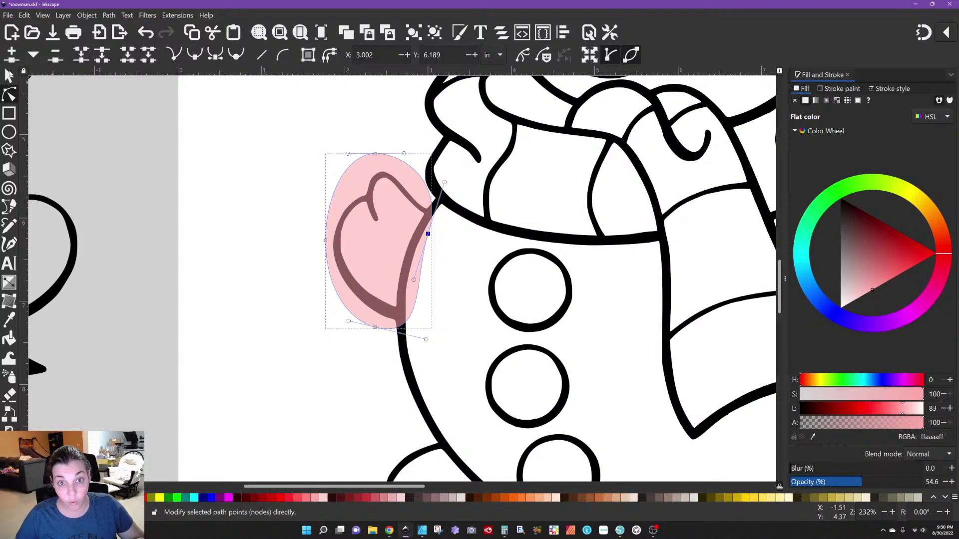
click(8, 76)
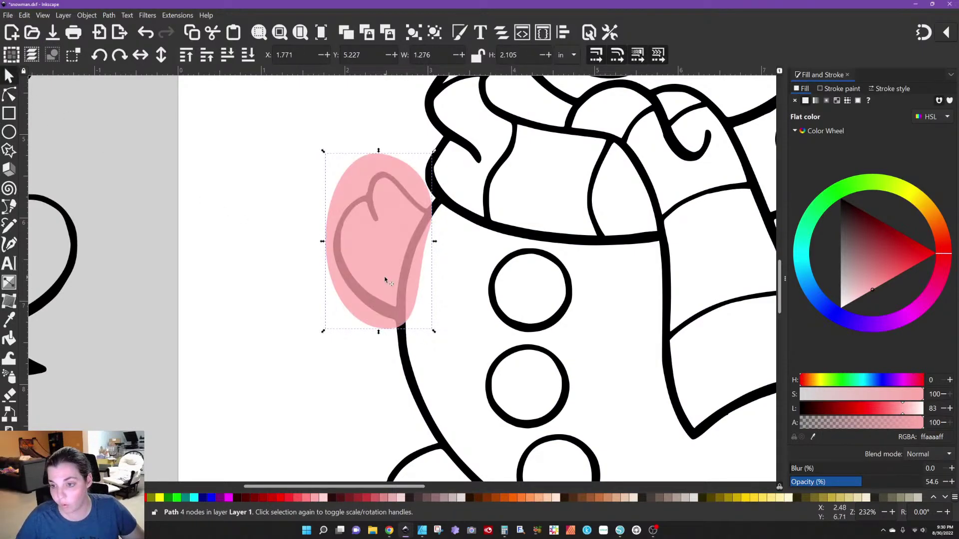
Duplicate the mitten shape, flip the copy horizontally and place it over the drawing's right mitten
key(ctrl+d)
drag(386, 279, 673, 373)
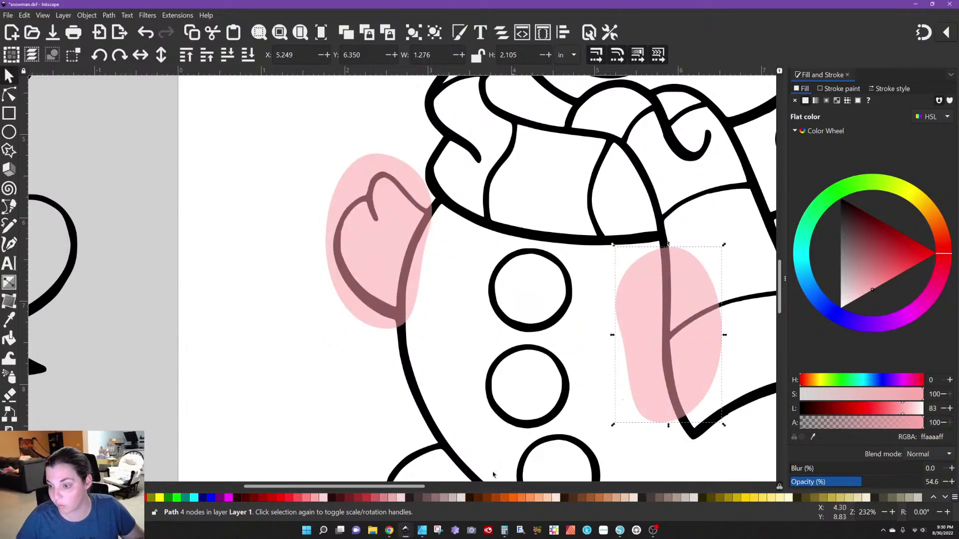
drag(400, 484, 450, 484)
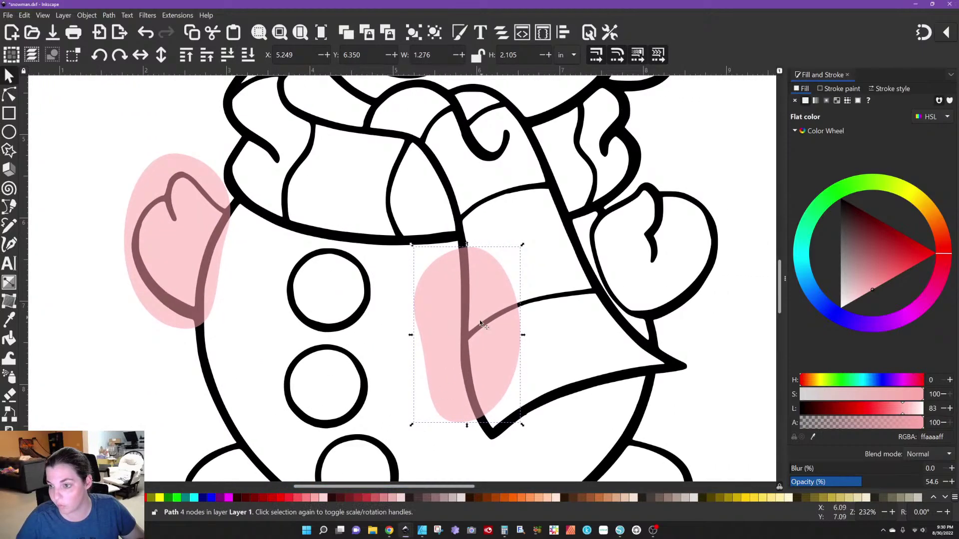
drag(515, 308, 700, 235)
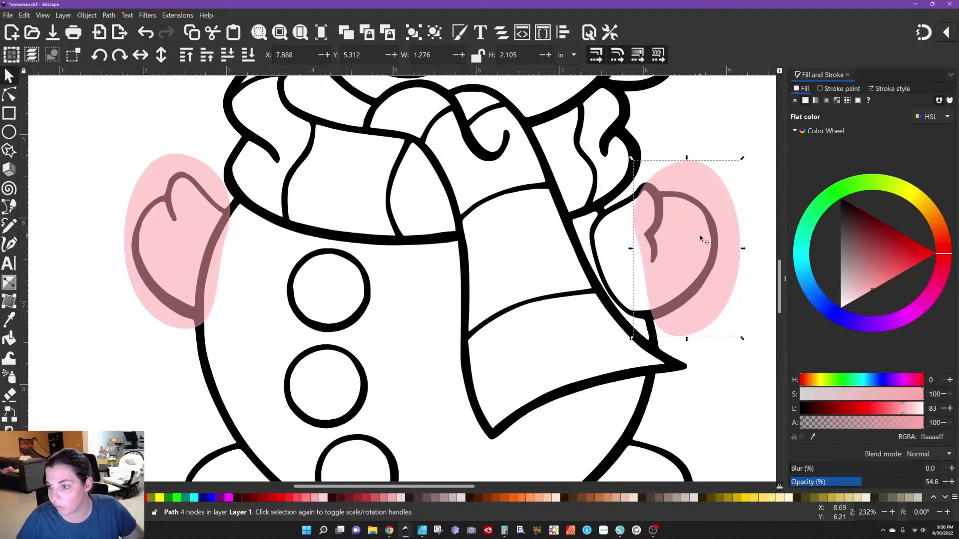
Reshape the right mitten copy's inner edge to cover the mitten up to the scarf, adding a node on its lower curve
double_click(700, 235)
drag(637, 241, 590, 248)
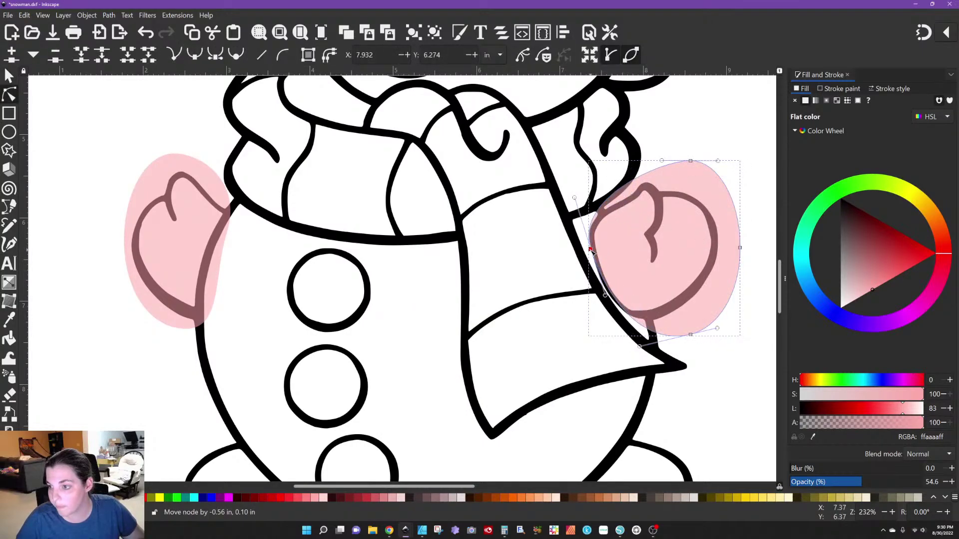
drag(642, 187, 645, 192)
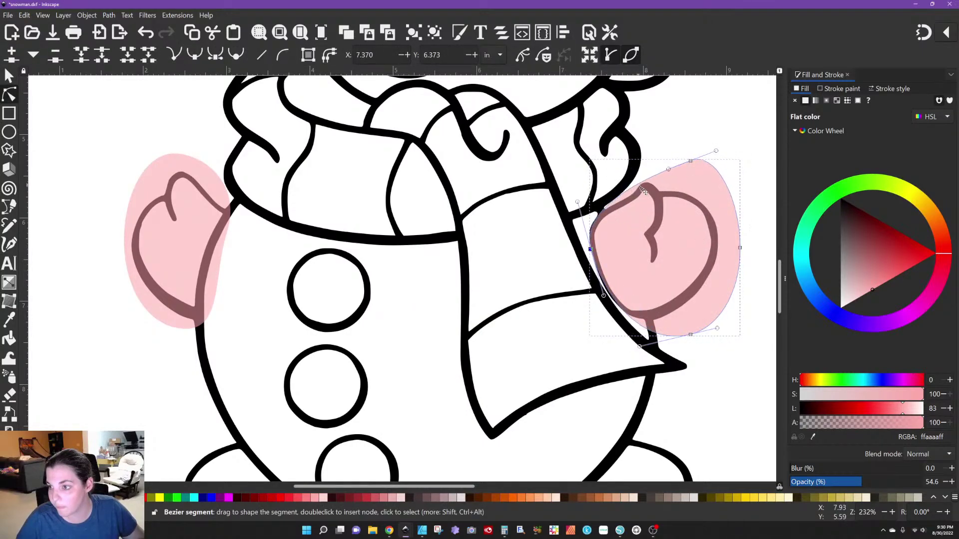
drag(601, 221, 600, 225)
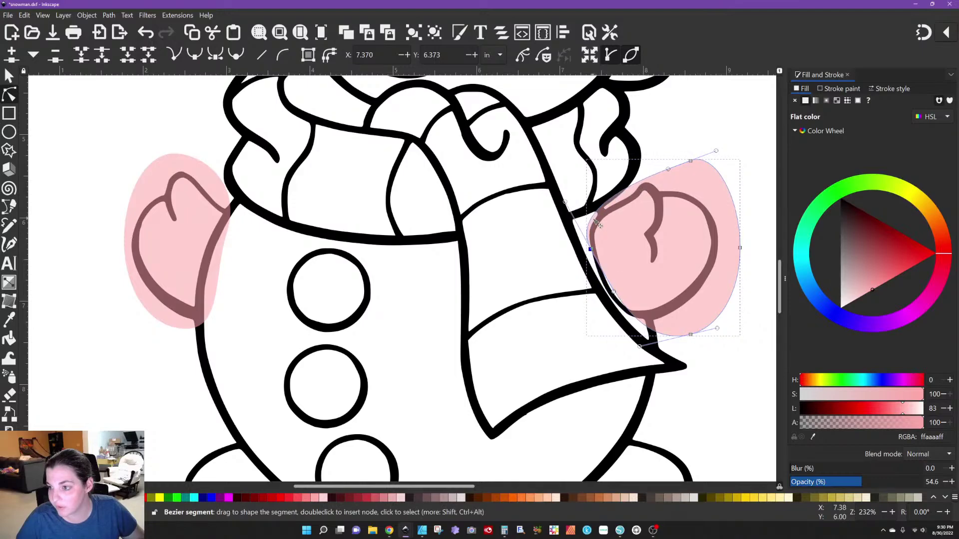
double_click(617, 295)
drag(616, 296, 611, 297)
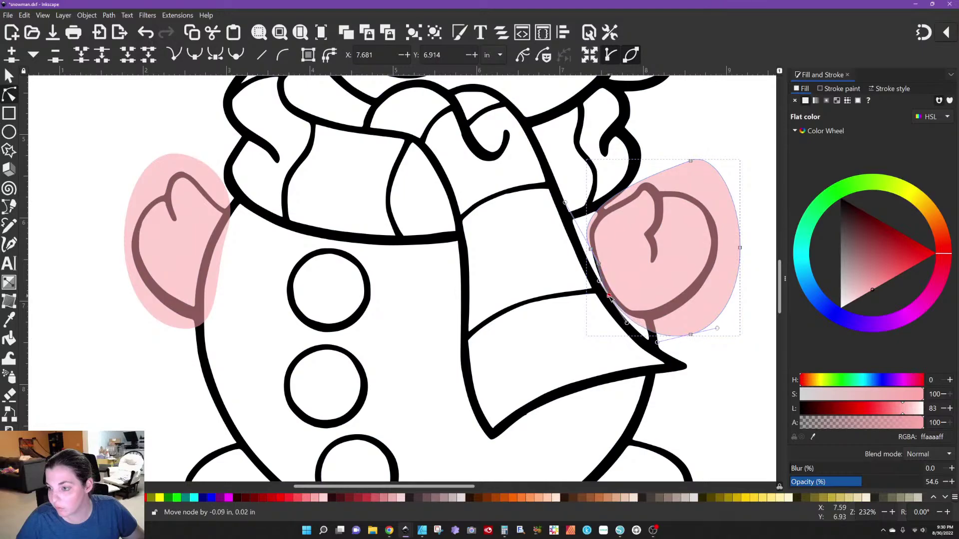
Refine the right mitten shape's curve beside the scarf and add a node on its upper inner edge to cover the outline
scroll(630, 325, up, 4)
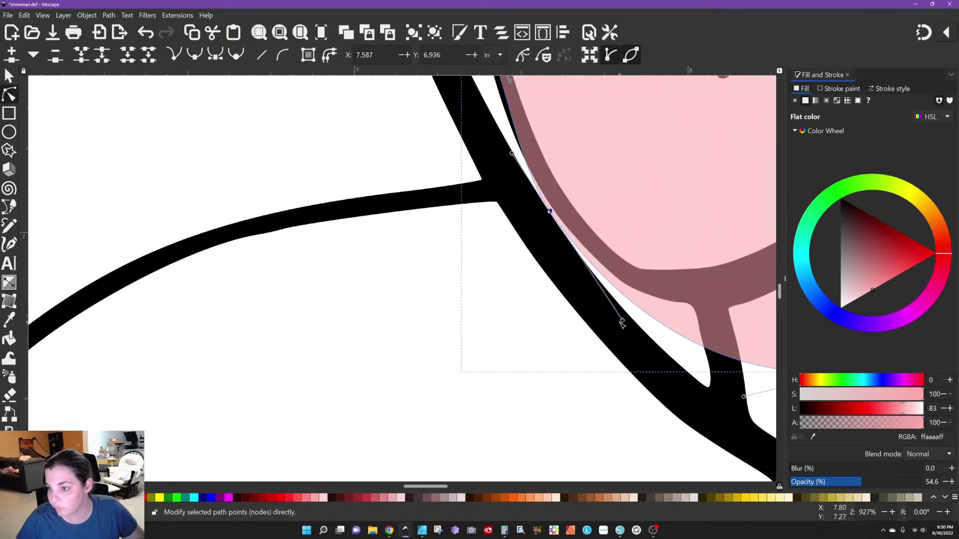
scroll(561, 283, up, 7)
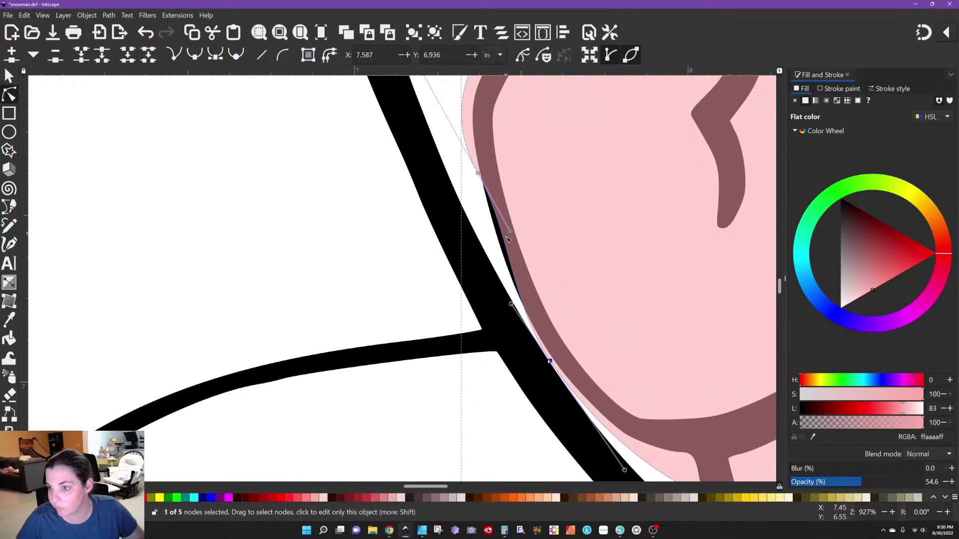
drag(512, 232, 495, 244)
scroll(558, 250, up, 5)
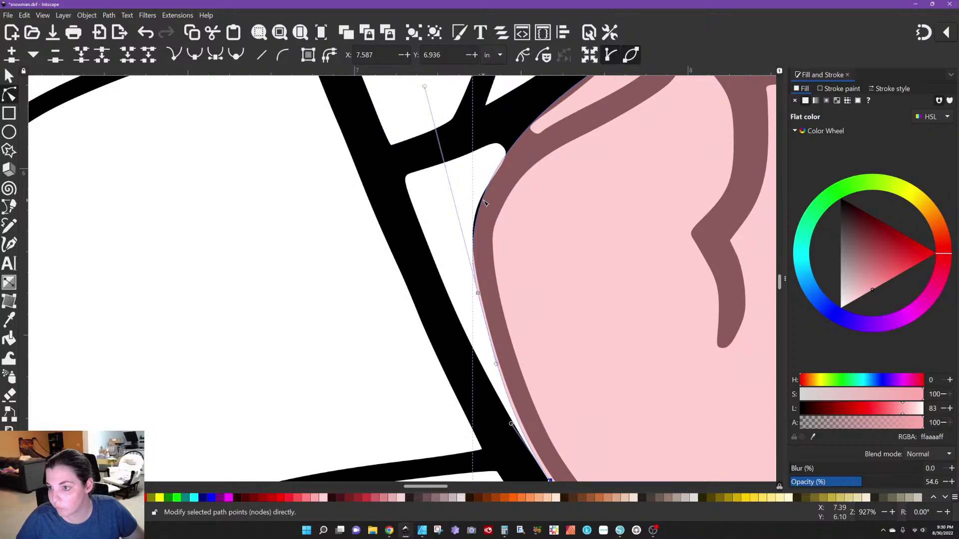
double_click(485, 202)
drag(485, 202, 472, 201)
Fit the right mitten shape's upper edge between the thumb outline and the neighbouring scarf using additional nodes
scroll(573, 268, up, 7)
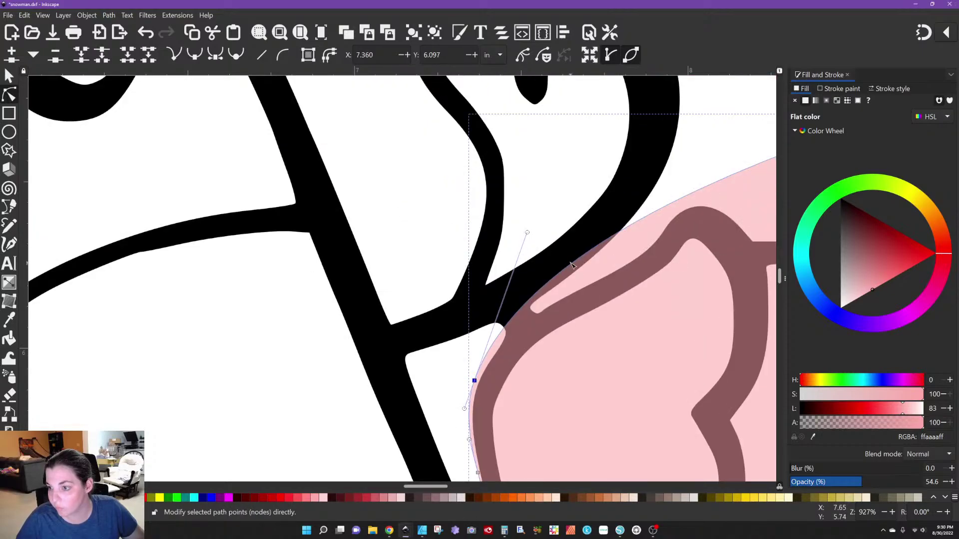
double_click(572, 265)
drag(572, 265, 583, 276)
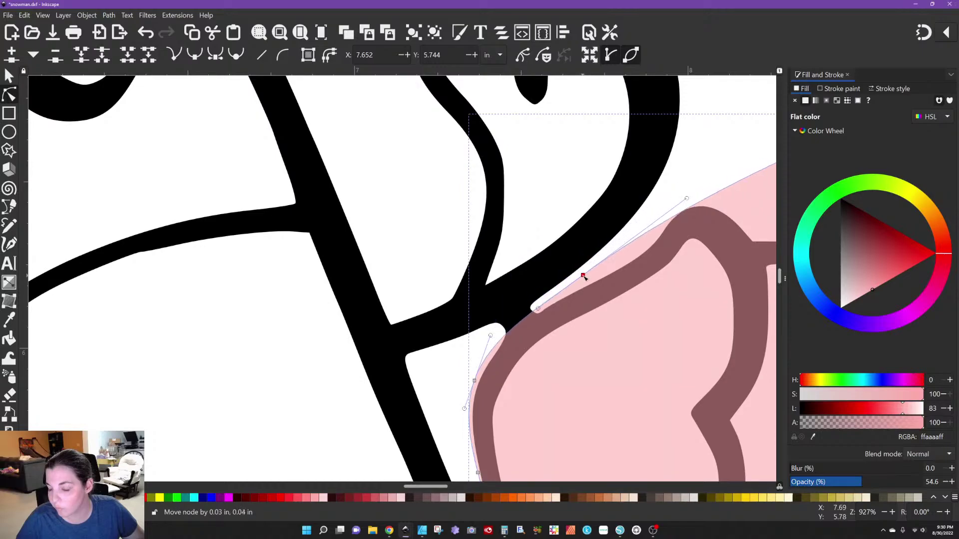
click(684, 211)
drag(683, 211, 680, 207)
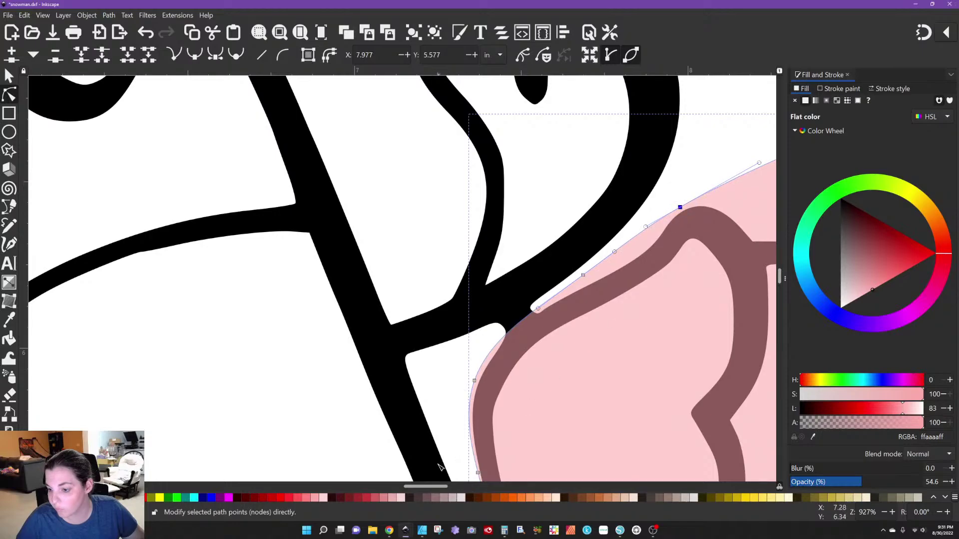
Pull in the right mitten shape's lower edge to follow the mitten's bottom outline and exclude the body and scarf lines
drag(433, 485, 457, 484)
scroll(406, 435, down, 15)
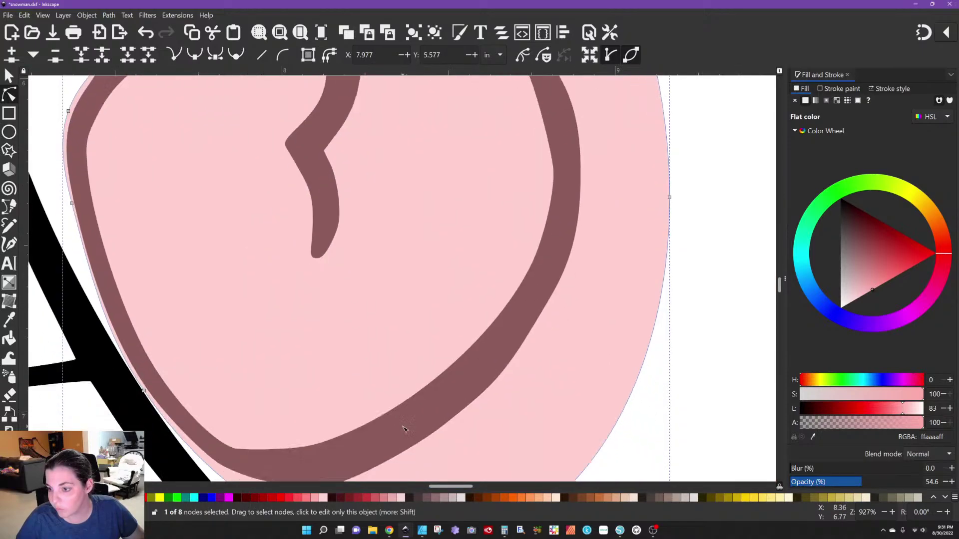
scroll(371, 398, down, 4)
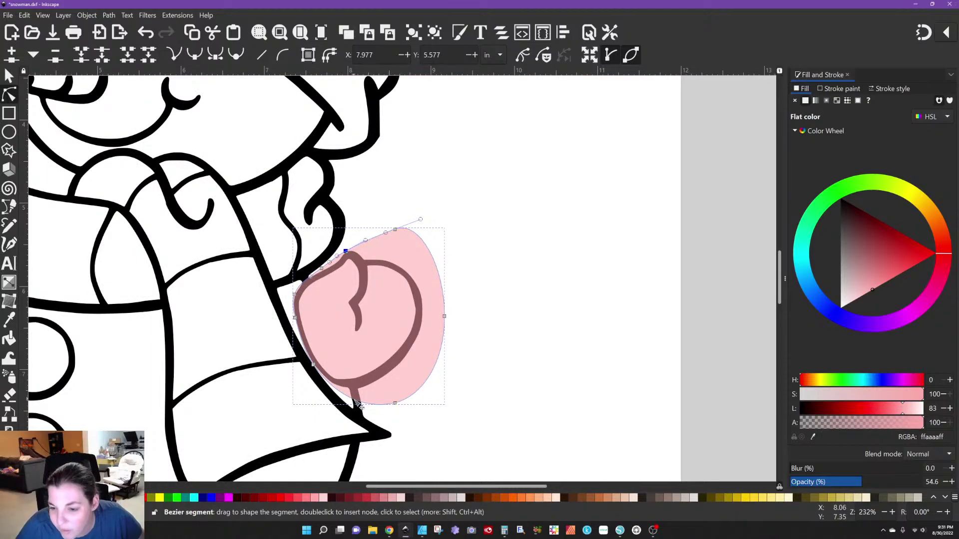
click(355, 402)
mouse_move(355, 402)
mouse_down()
mouse_move(402, 389)
mouse_move(398, 377)
mouse_move(376, 395)
mouse_move(360, 390)
mouse_up()
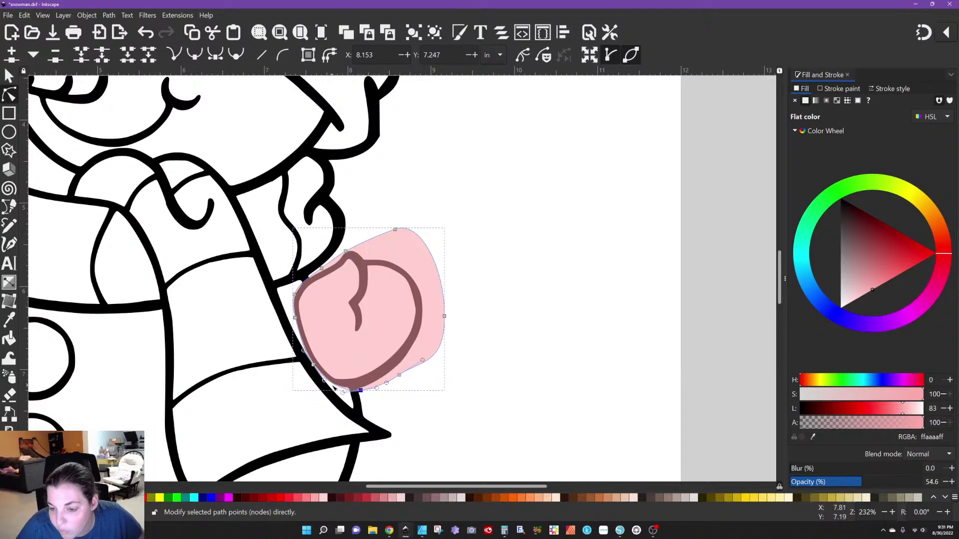
scroll(334, 387, up, 4)
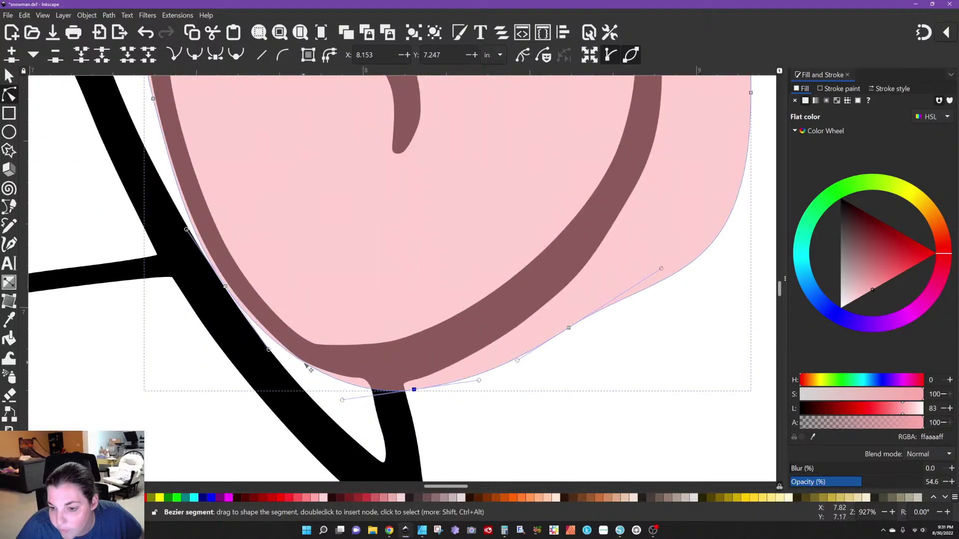
drag(303, 363, 302, 364)
drag(416, 393, 417, 389)
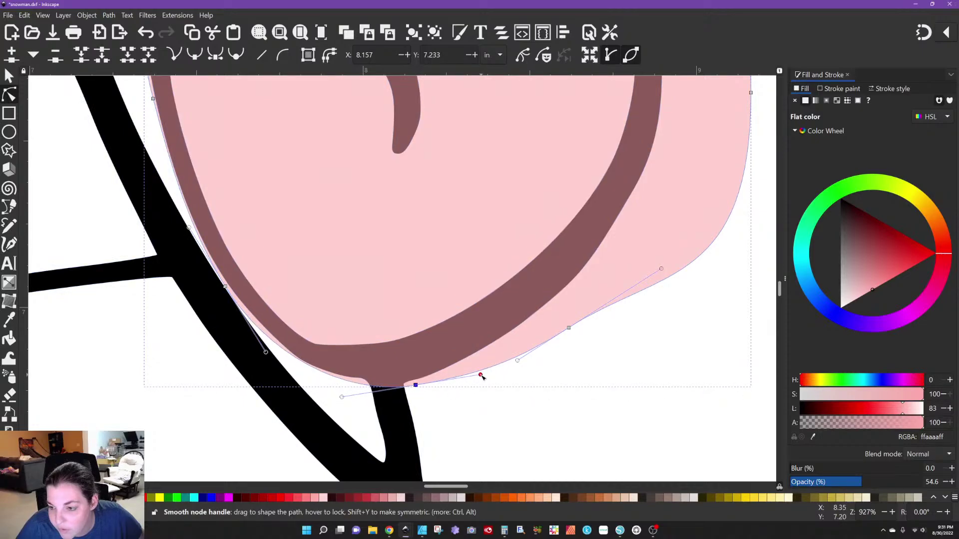
drag(480, 375, 478, 372)
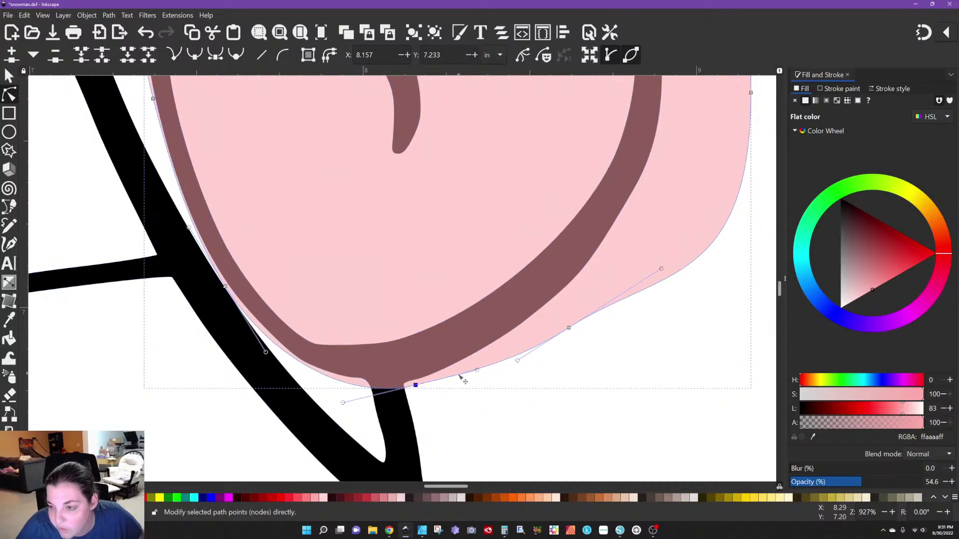
Unite the left and right pink mitten shapes into one path
scroll(478, 372, down, 4)
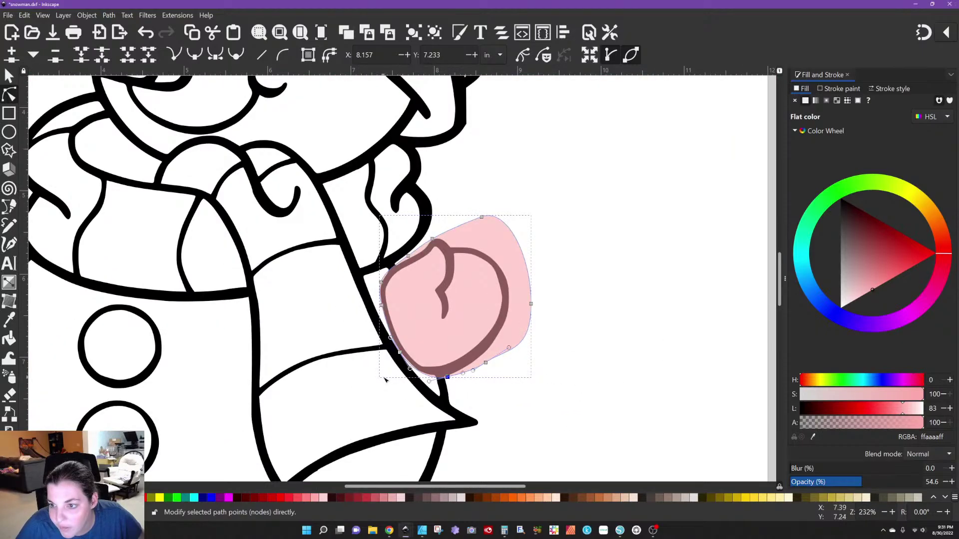
drag(417, 488, 355, 488)
click(240, 299)
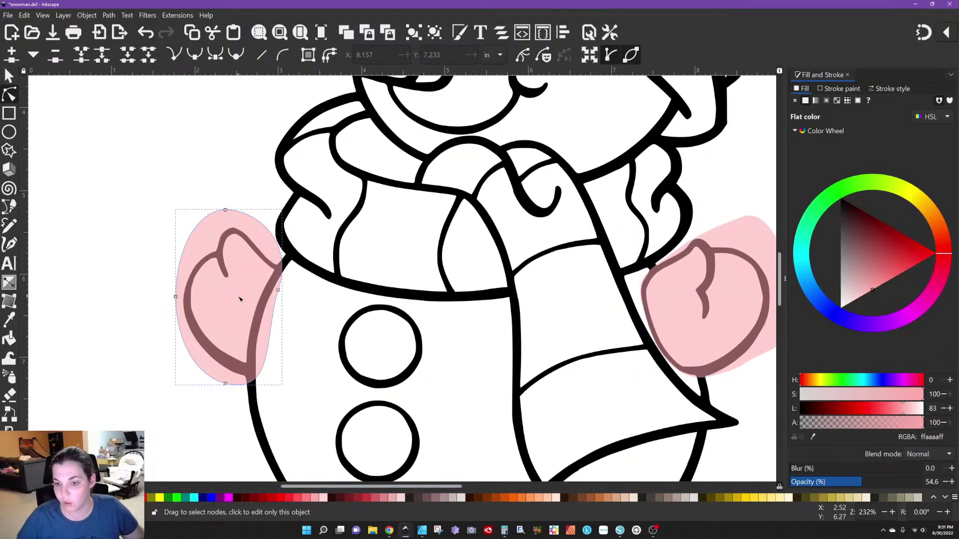
key(s)
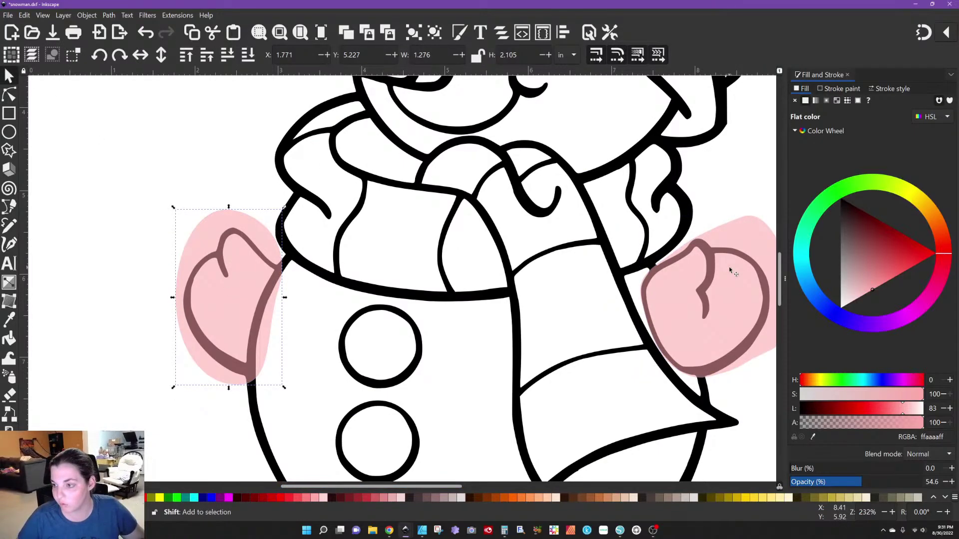
shift+click(720, 268)
click(109, 15)
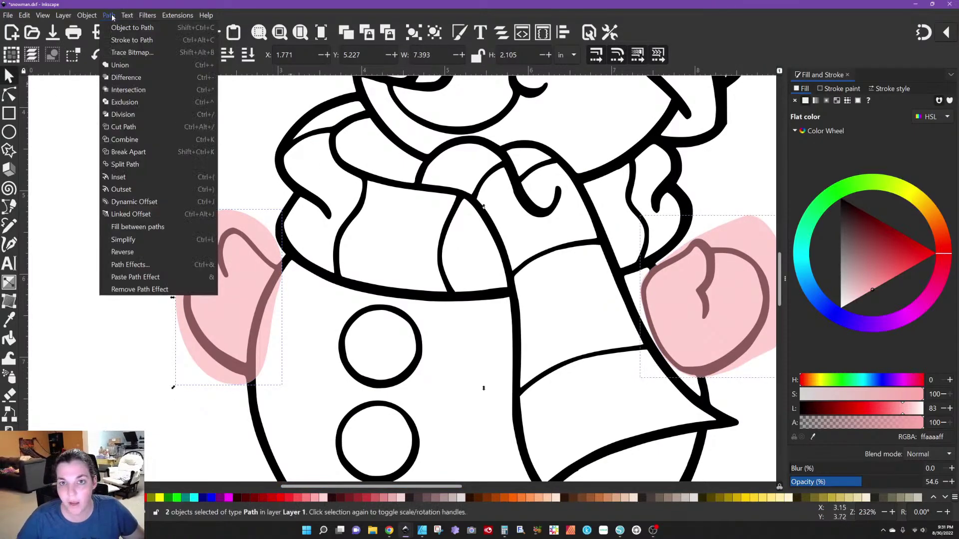
click(120, 65)
Intersect the united mitten shape with the line drawing and break the resulting mitten outlines apart
shift+click(290, 145)
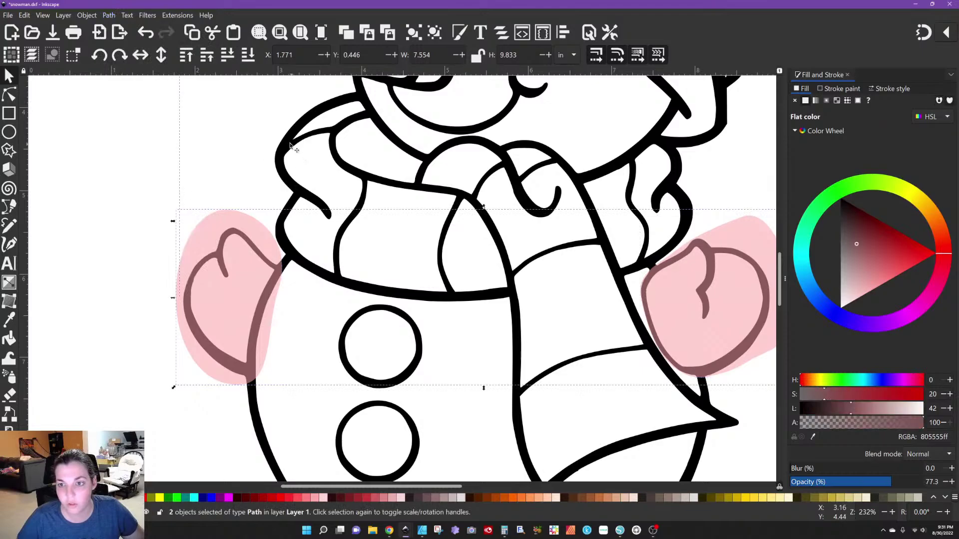
click(110, 16)
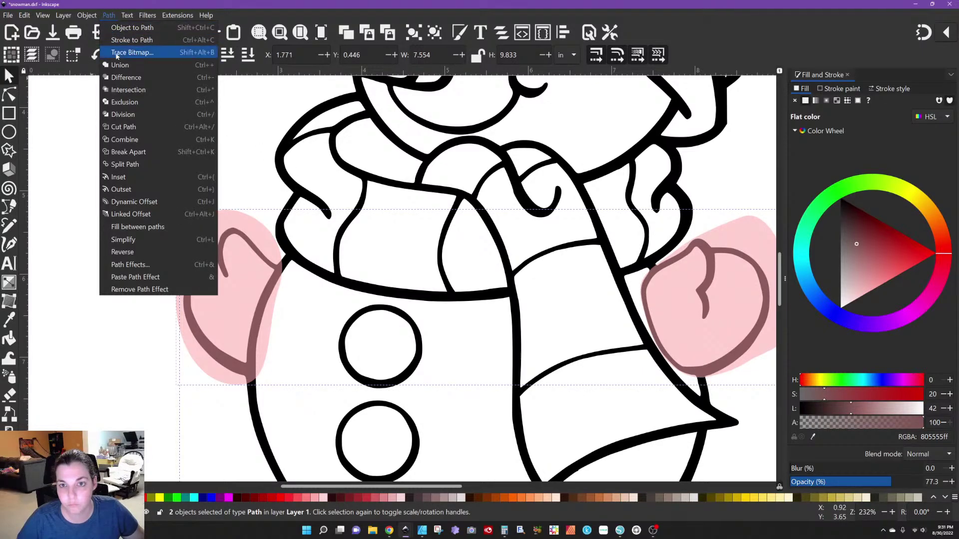
click(128, 92)
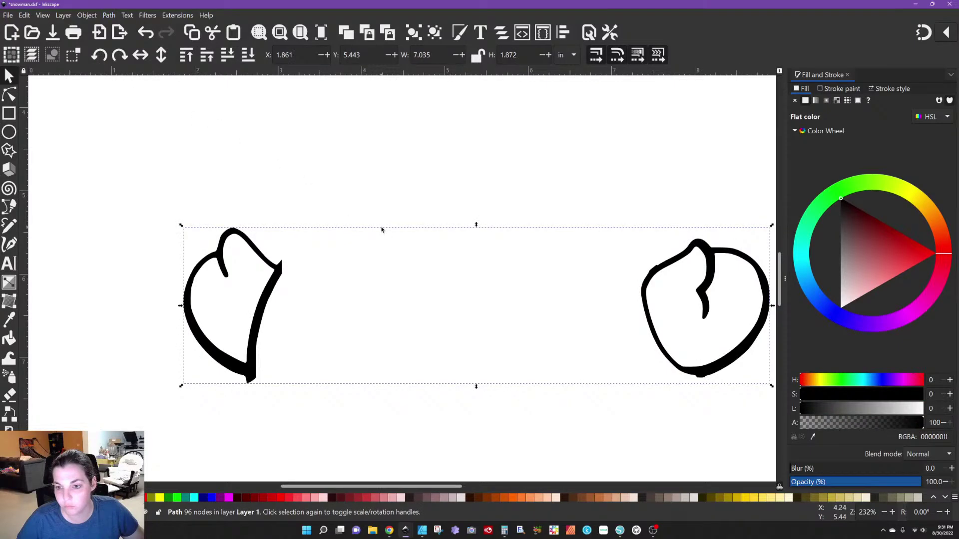
scroll(381, 243, down, 4)
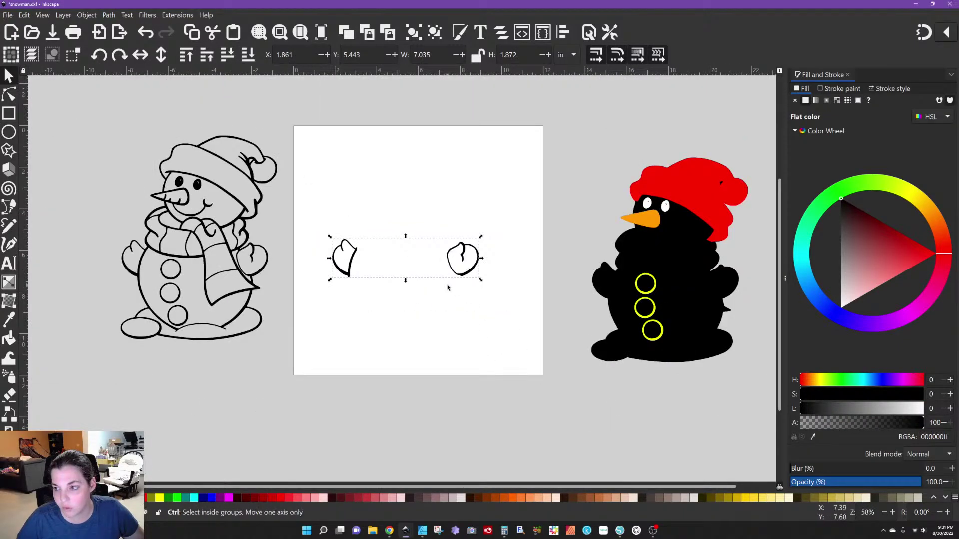
scroll(447, 284, up, 1)
click(108, 15)
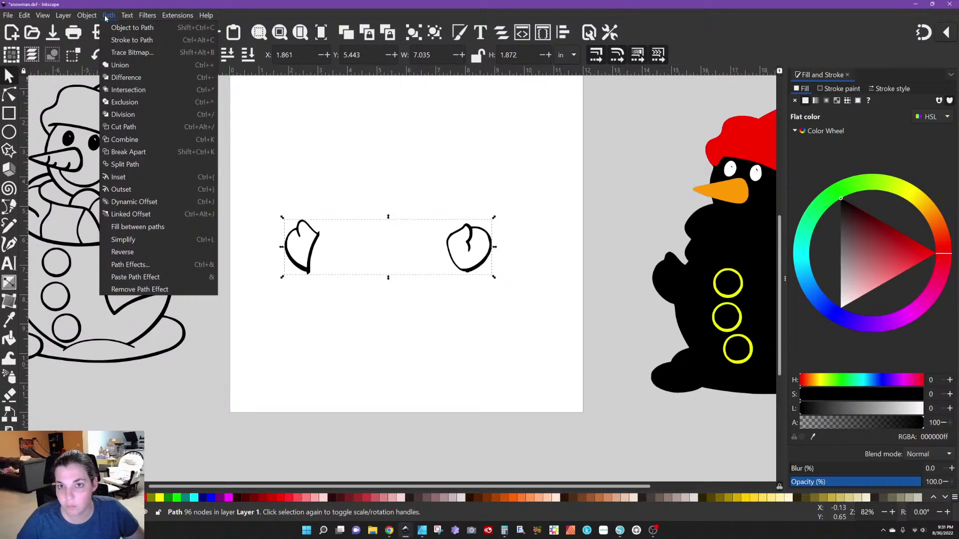
click(141, 152)
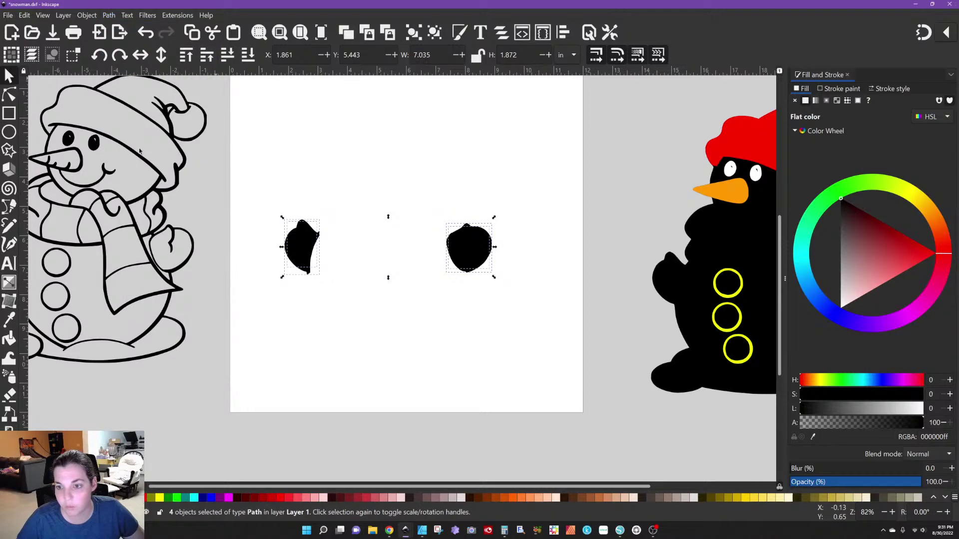
Unite the broken-apart pieces of each mitten separately into a solid shape
click(261, 185)
drag(260, 182, 349, 303)
click(109, 16)
click(362, 197)
drag(407, 199, 527, 315)
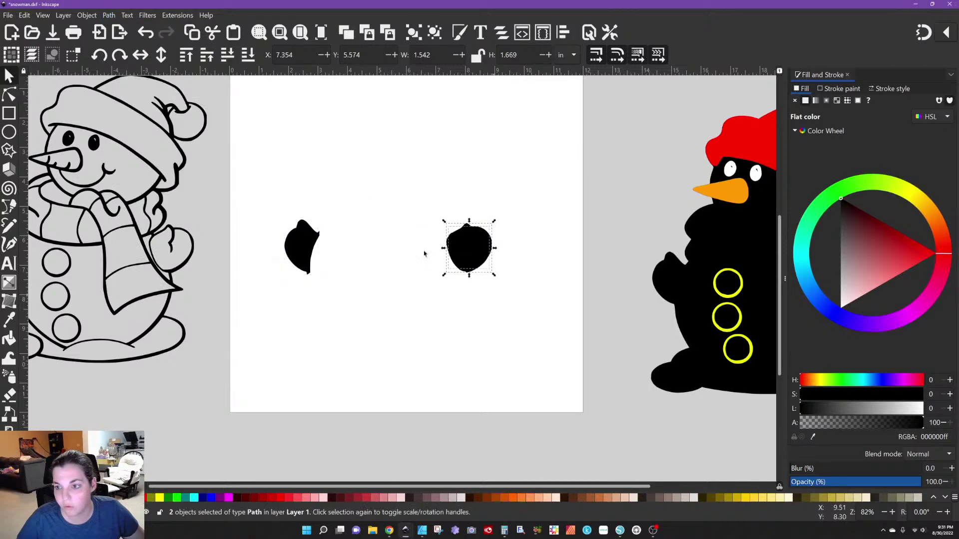
click(102, 16)
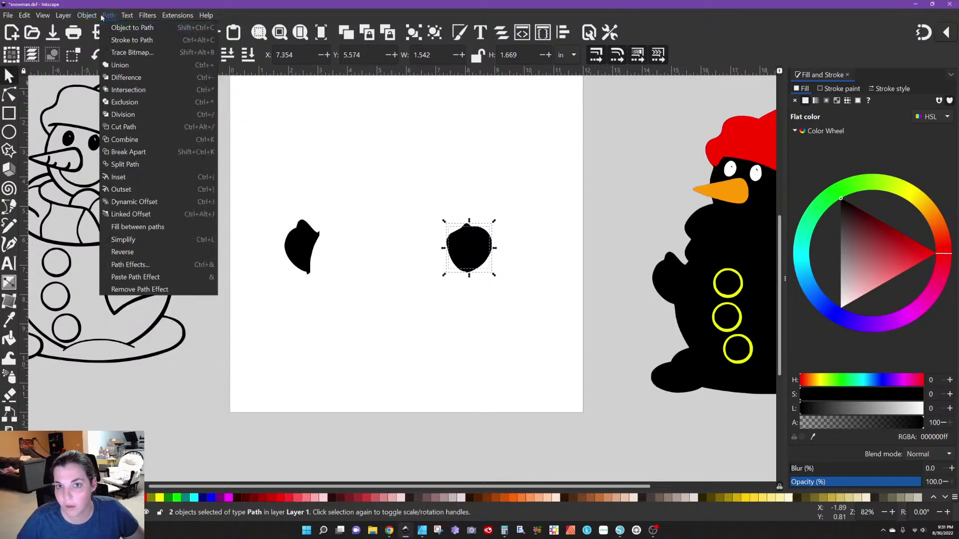
click(119, 65)
Unite the two solid mittens into a single path
drag(252, 175, 527, 334)
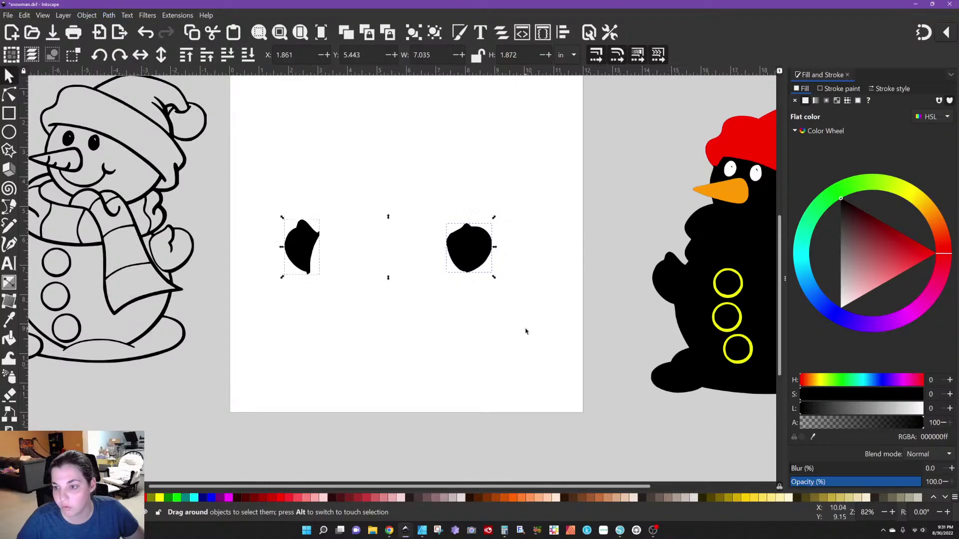
click(105, 15)
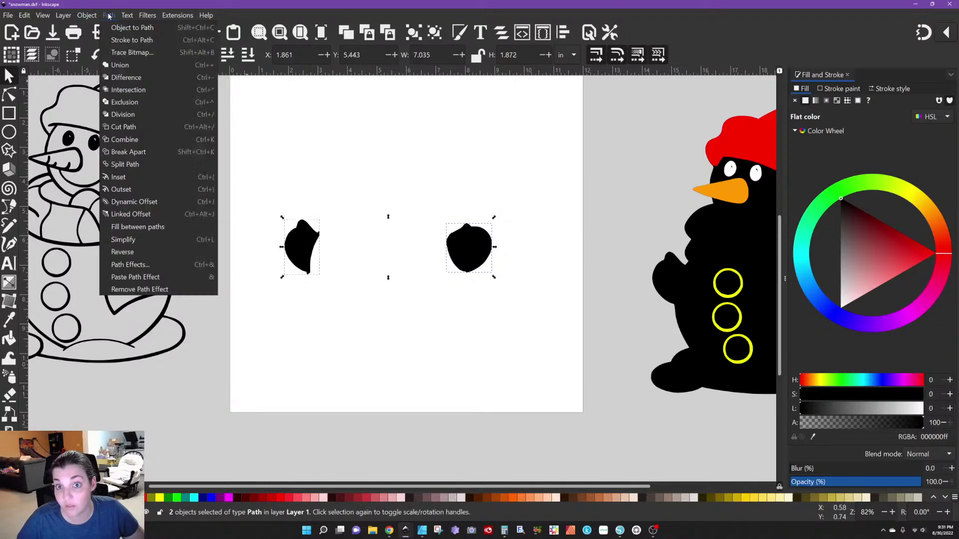
click(119, 65)
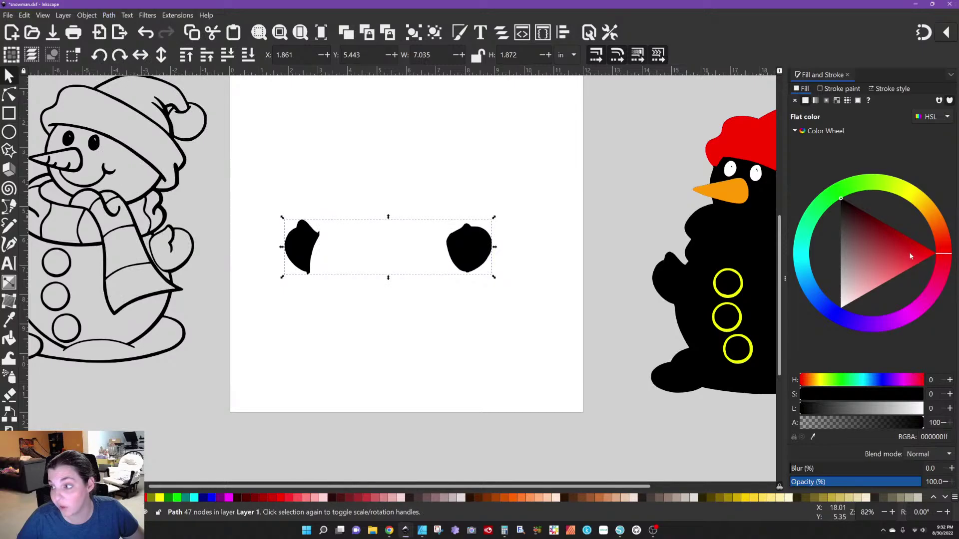
Fill the mittens with red and place them over the hands of the black snowman silhouette
click(935, 254)
drag(445, 244, 373, 273)
click(450, 416)
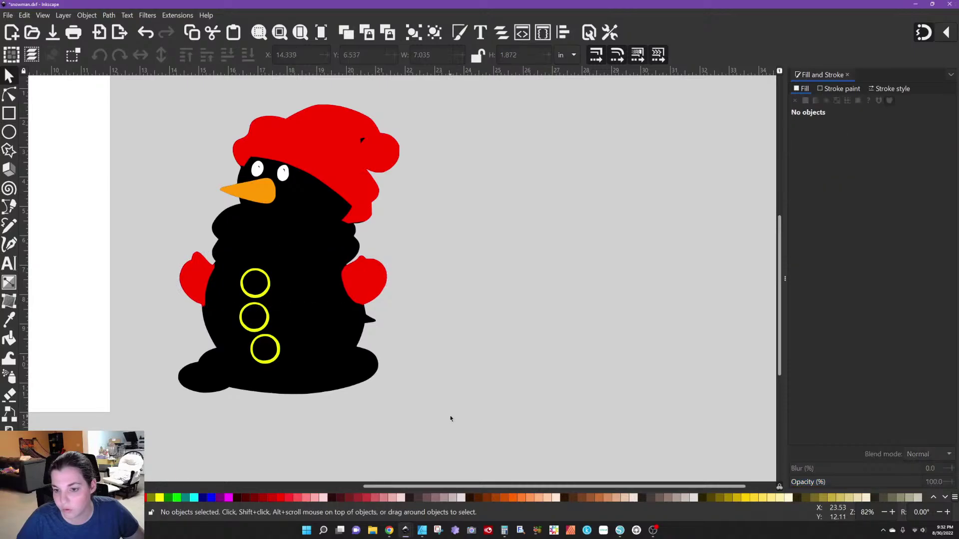
Break the yellow button rings apart and unite the pieces into solid yellow buttons on the black snowman silhouette
mouse_move(446, 485)
mouse_down()
mouse_move(260, 460)
mouse_move(250, 435)
mouse_up()
scroll(297, 214, down, 1)
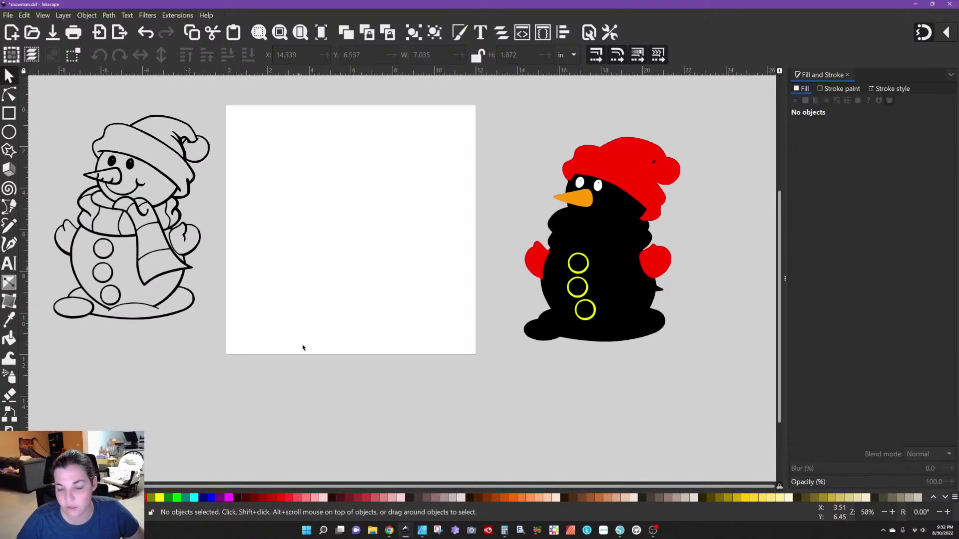
scroll(353, 489, left, 2)
scroll(326, 411, up, 3)
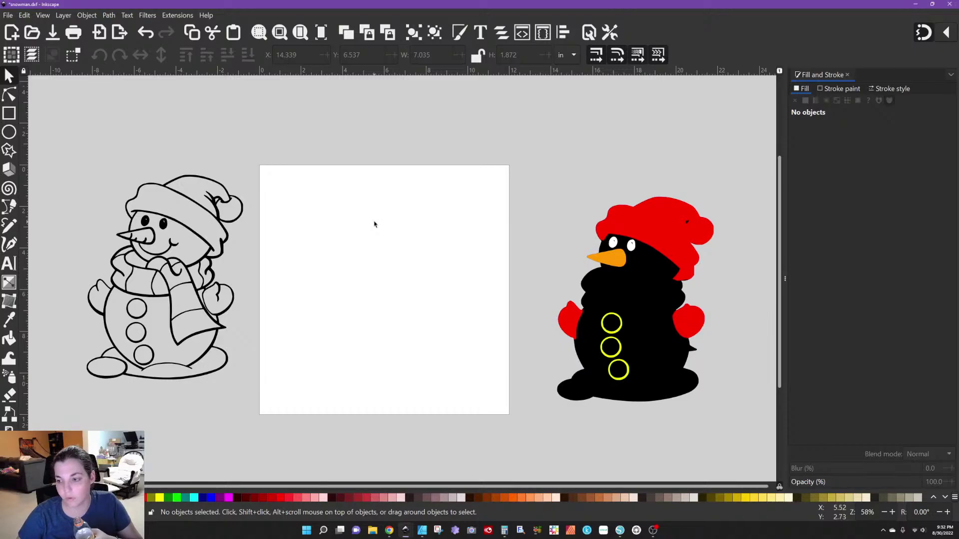
click(615, 337)
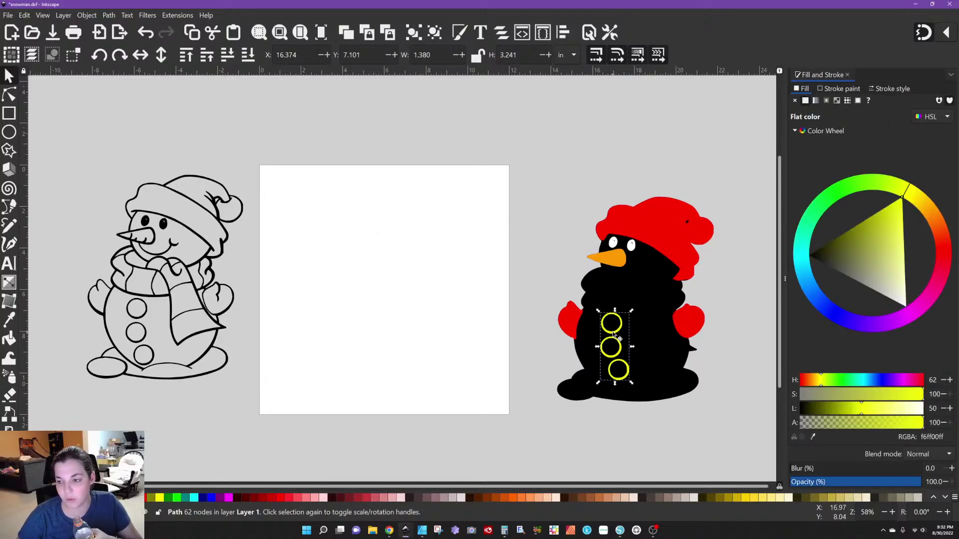
click(108, 15)
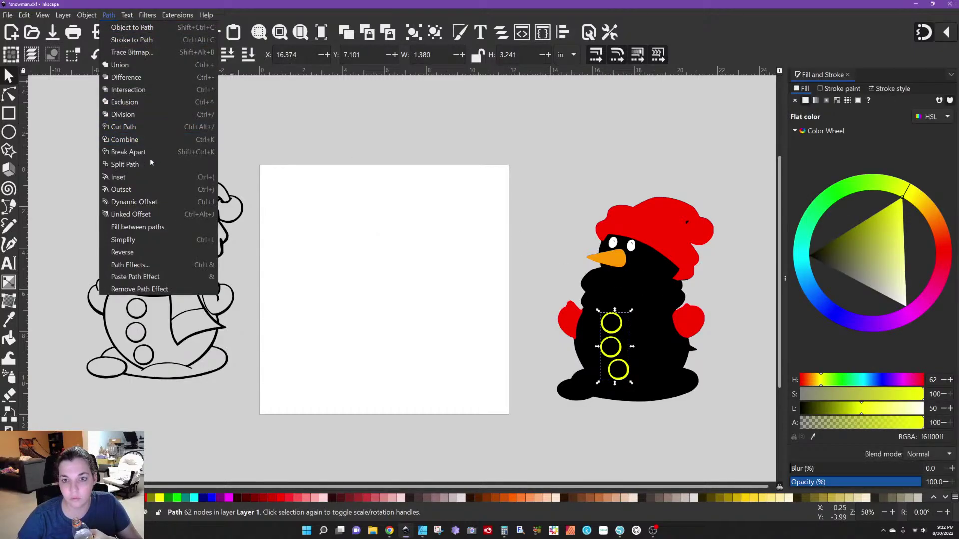
click(148, 151)
click(108, 15)
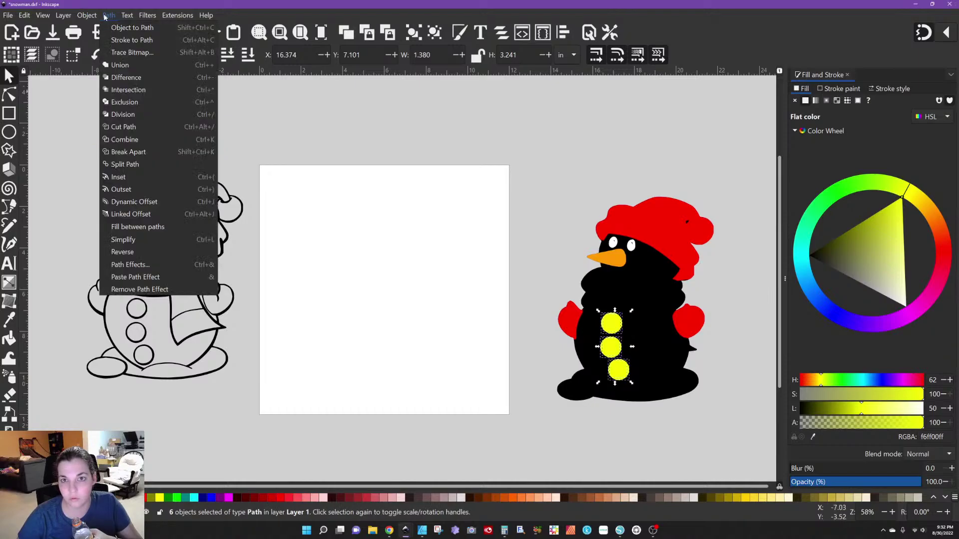
click(122, 65)
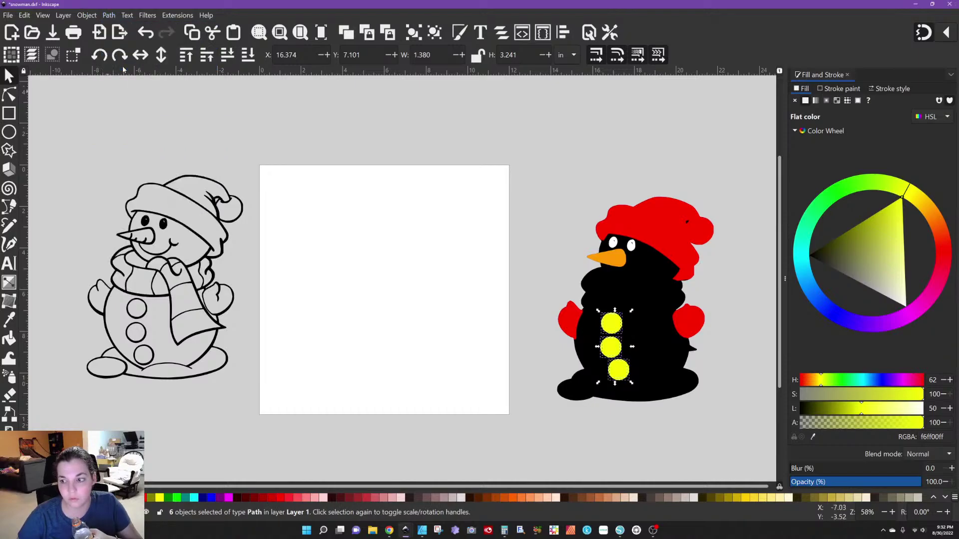
click(268, 142)
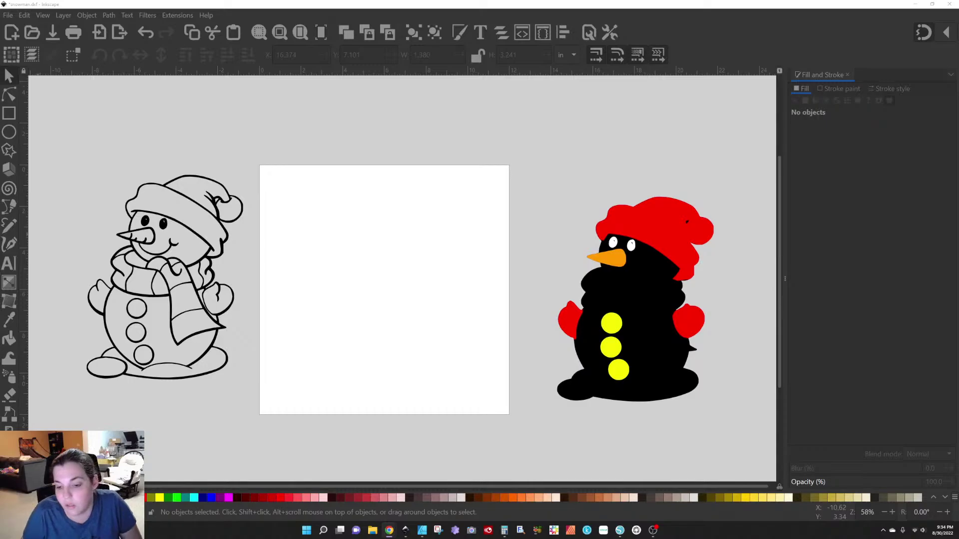
Move the snowman line drawing from beside the page onto the white page
drag(244, 485, 213, 486)
drag(225, 231, 438, 235)
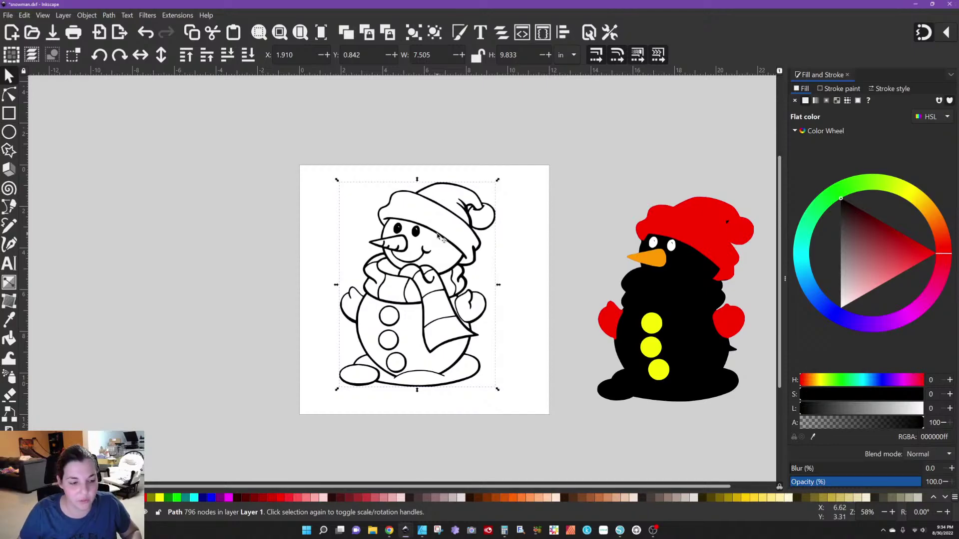
key(ctrl)
scroll(390, 233, up, 6)
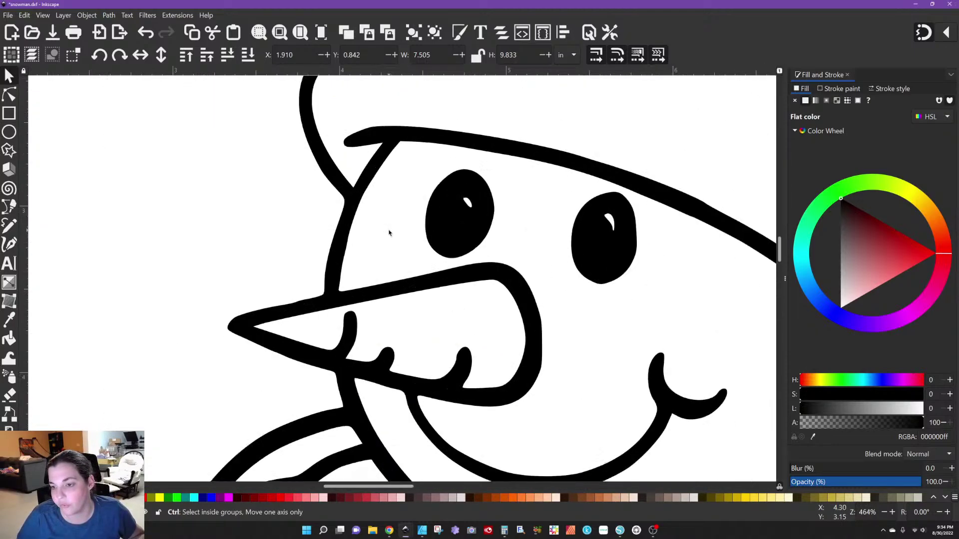
scroll(480, 254, down, 3)
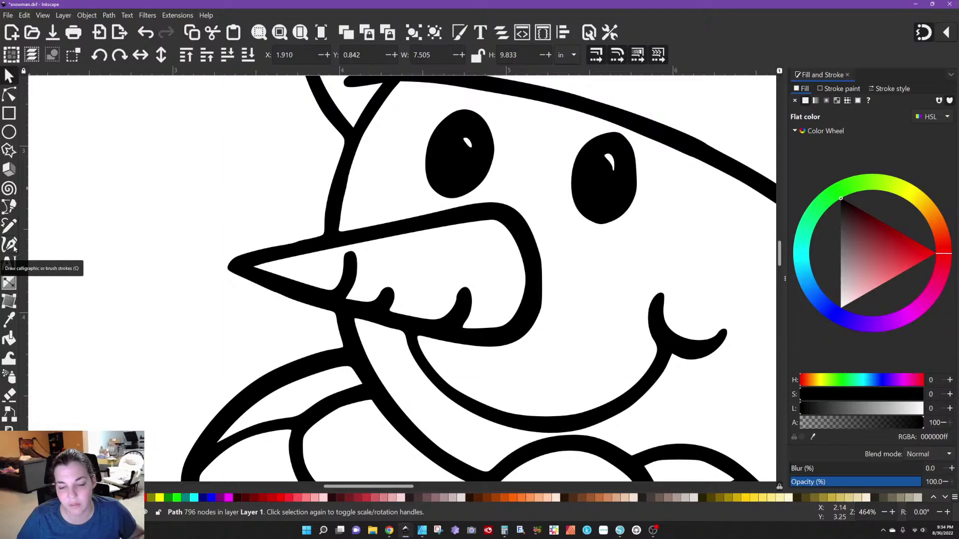
Start a Pen path at the top of the snowman's nose and trace its upper outer edge to the pointed tip
click(10, 209)
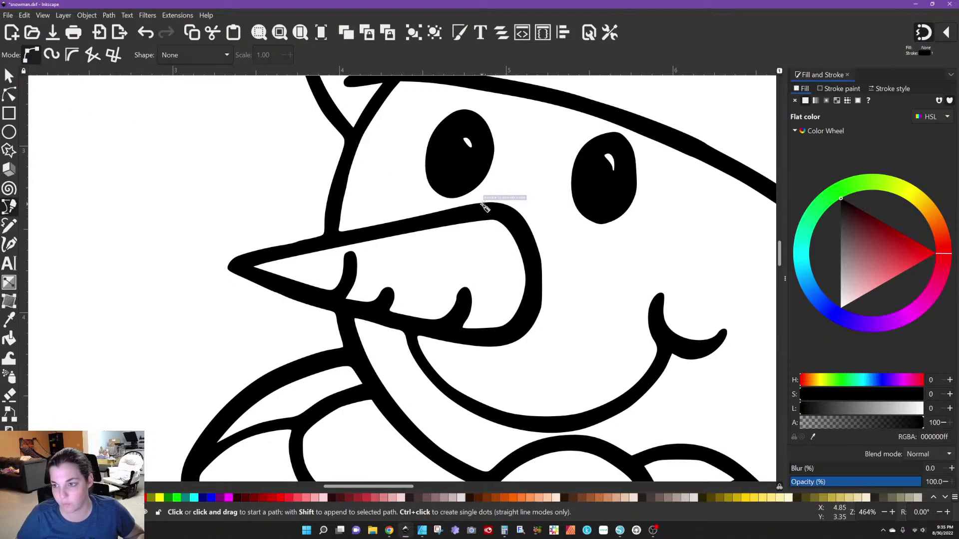
scroll(484, 207, up, 2)
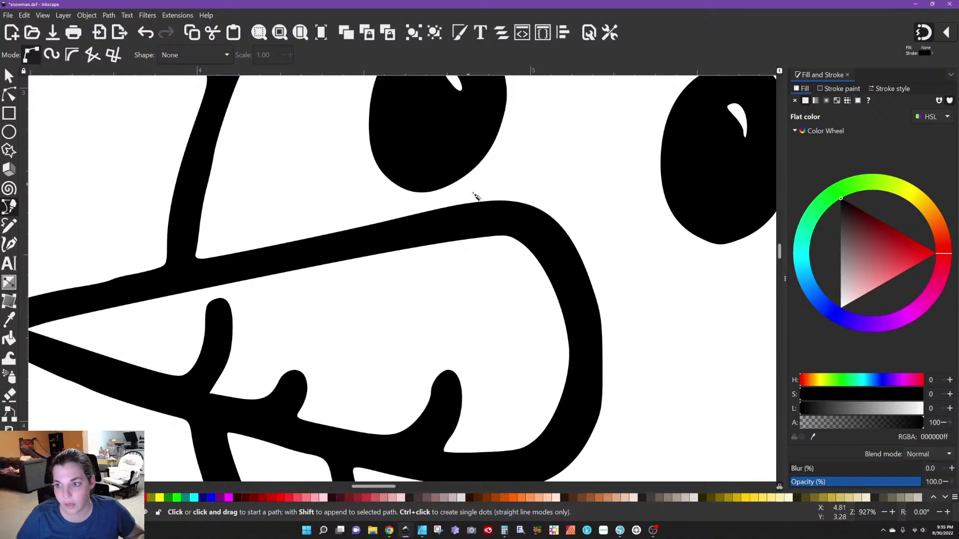
scroll(491, 205, up, 8)
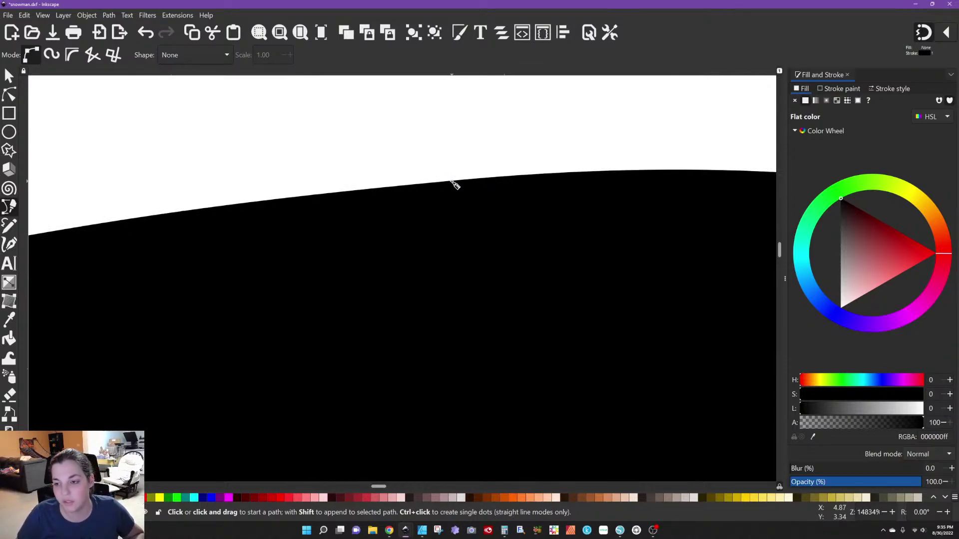
scroll(454, 185, down, 10)
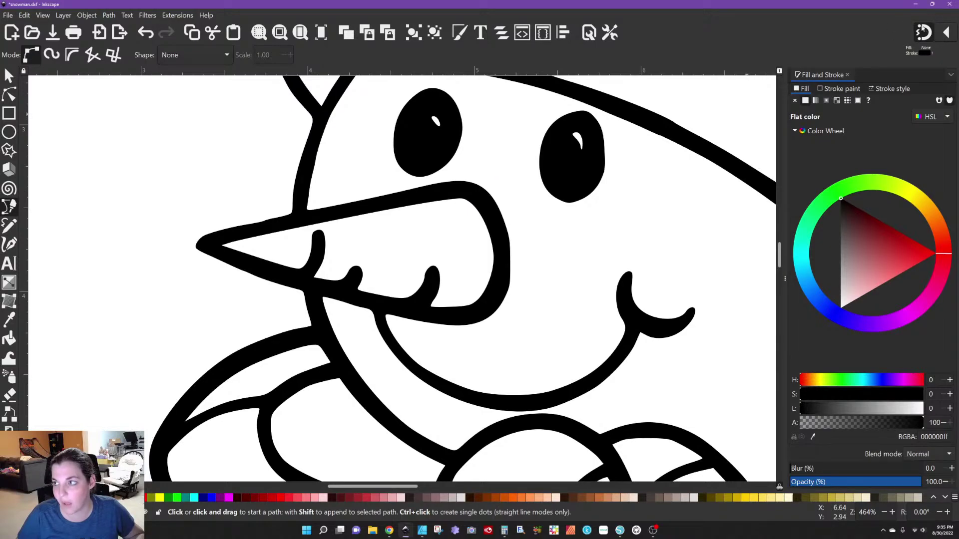
click(453, 185)
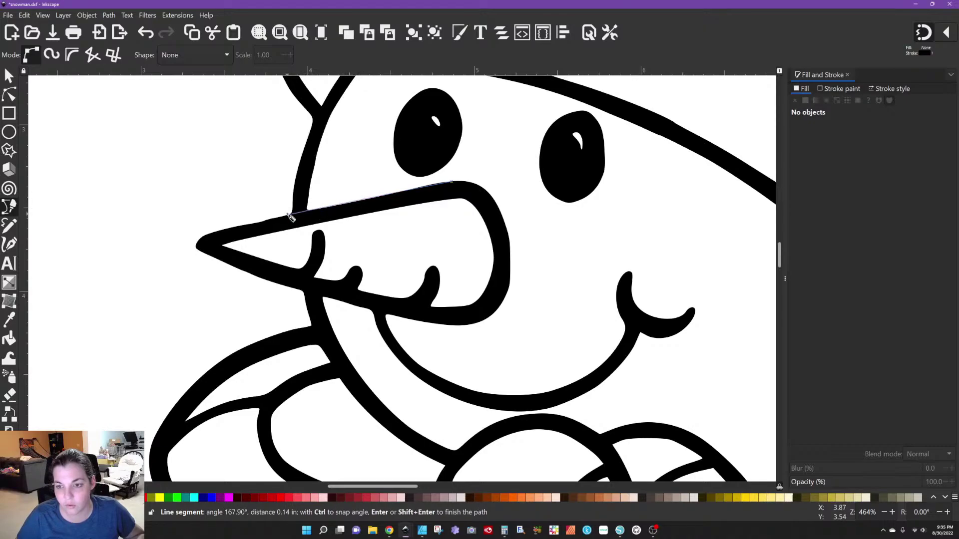
click(260, 221)
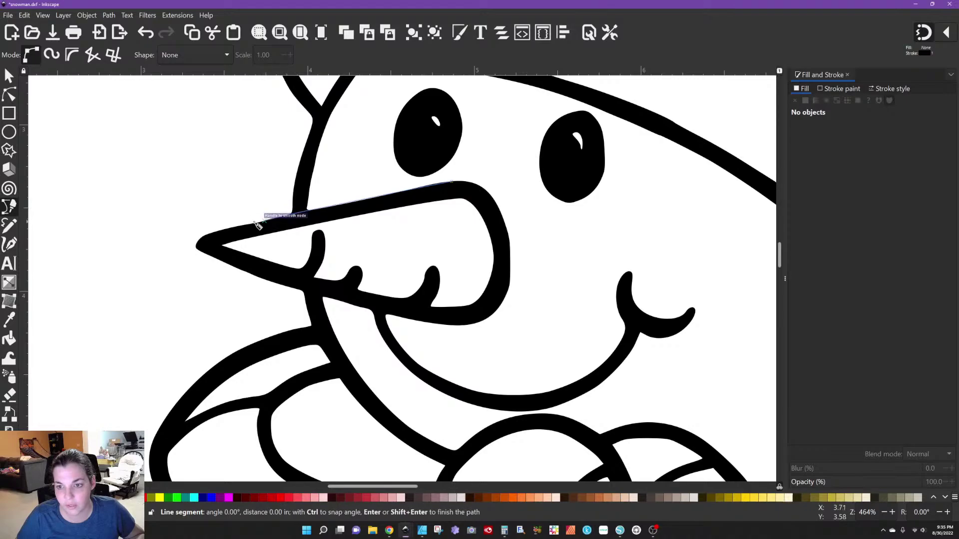
click(244, 227)
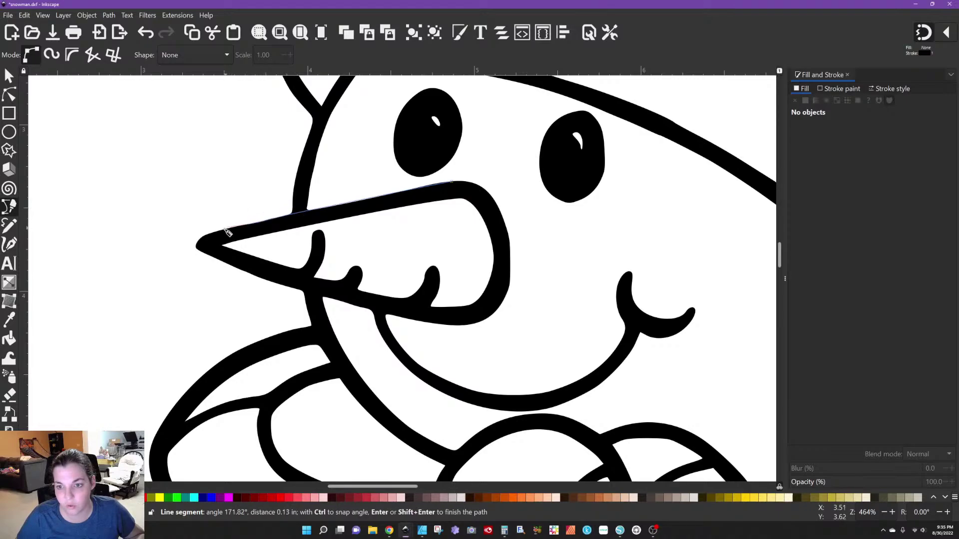
click(204, 233)
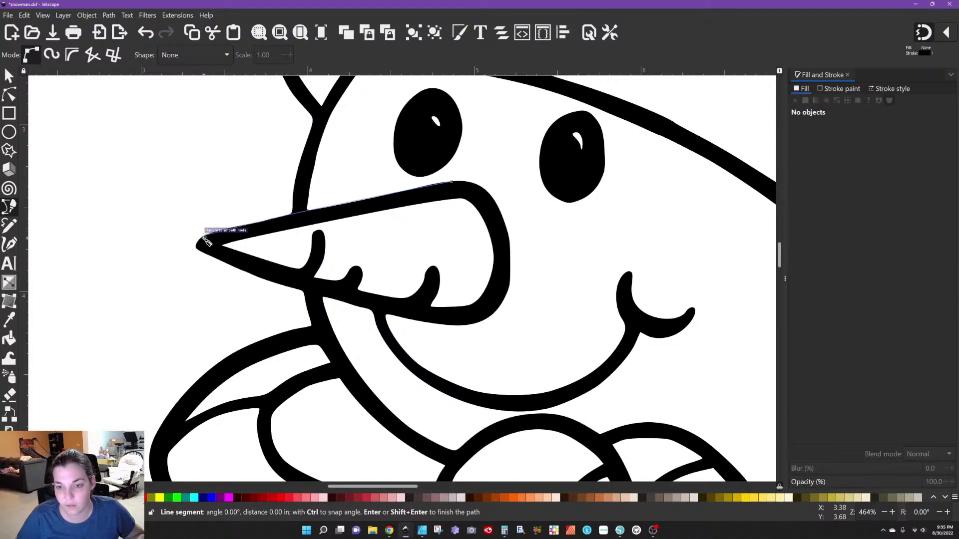
click(196, 246)
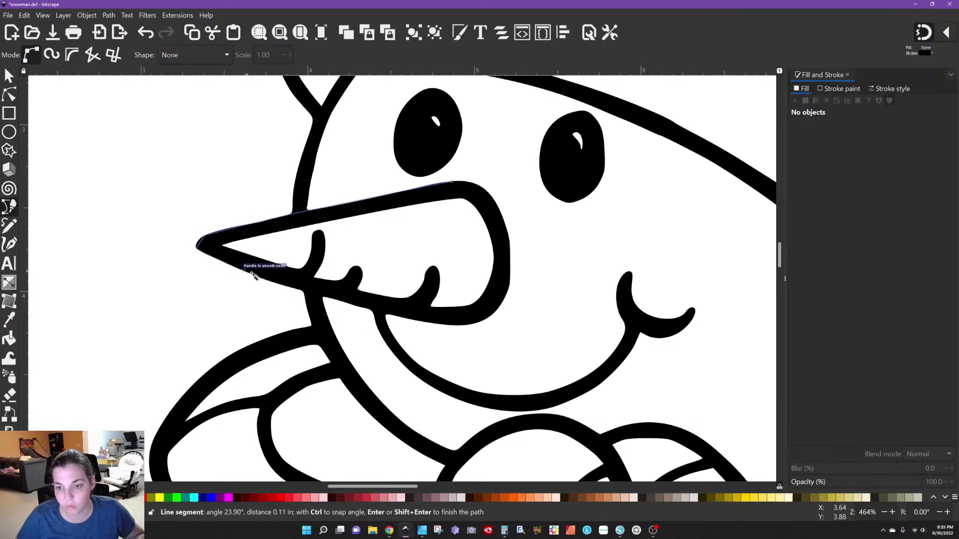
Continue the Pen path along the lower outer edge of the nose, from the tip to the start of the rounded end
click(263, 277)
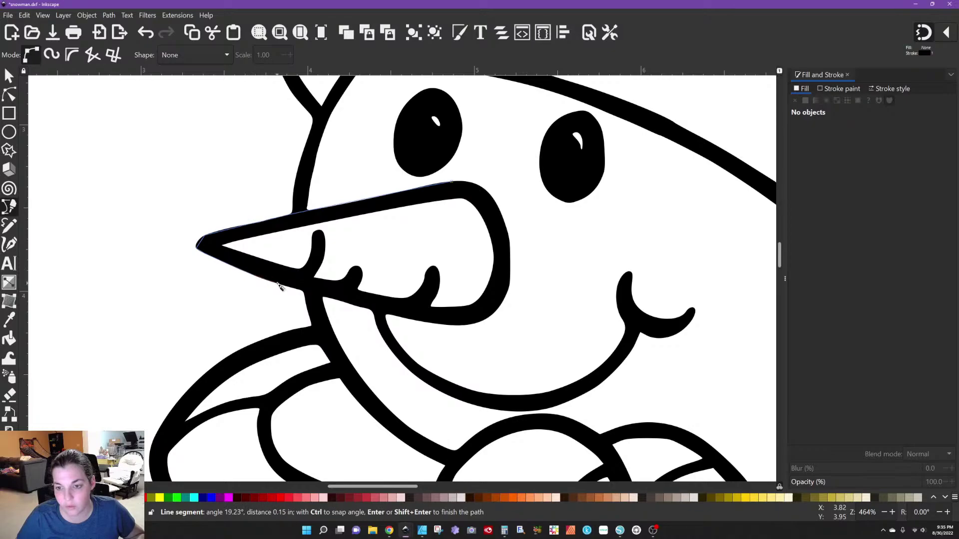
click(301, 290)
click(327, 299)
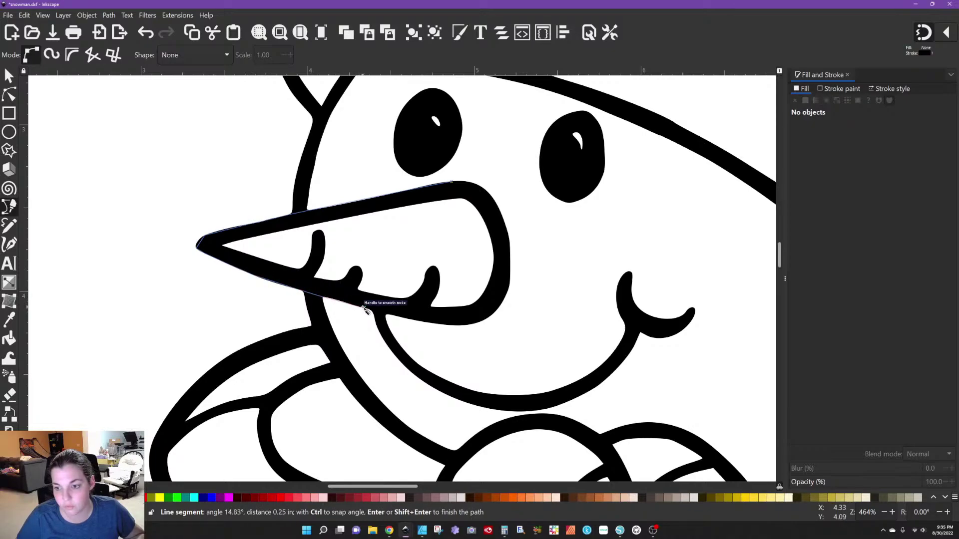
click(371, 311)
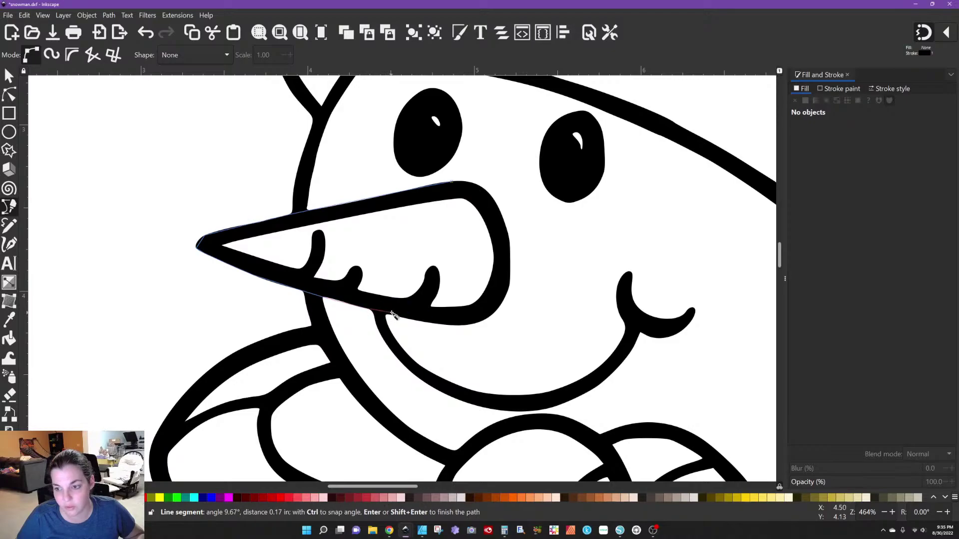
click(404, 318)
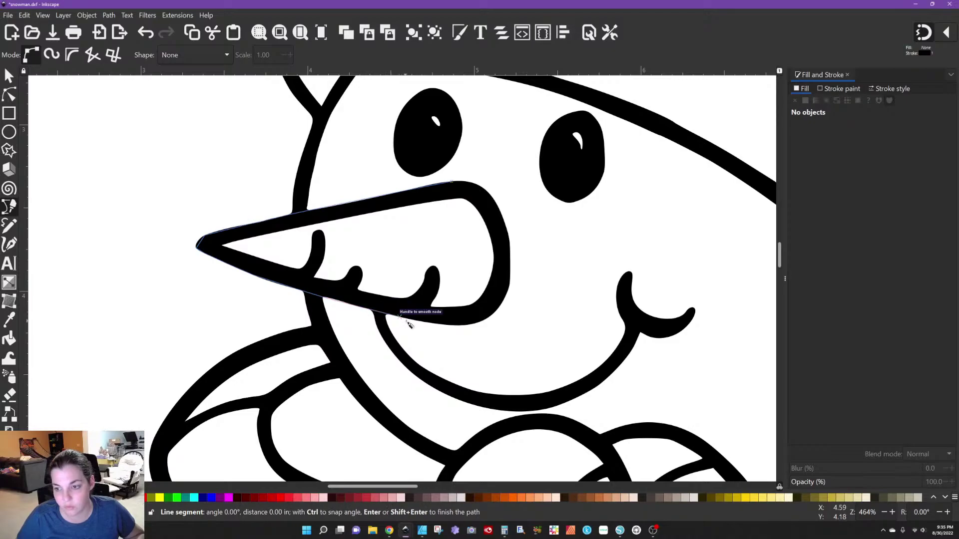
click(436, 324)
click(463, 323)
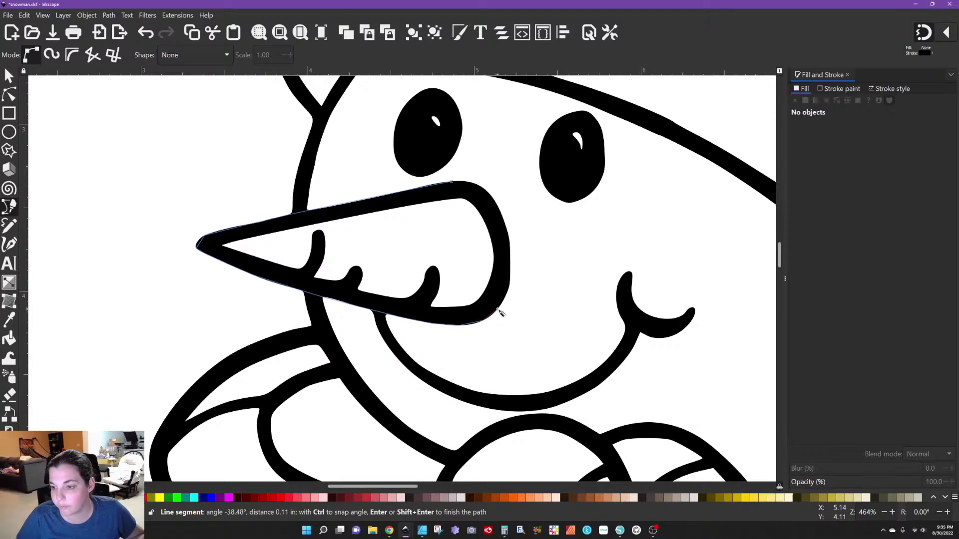
Trace around the nose's rounded end and close the path at its starting point, making an outline about 1.9 by 0.88 in
click(500, 310)
click(507, 297)
click(513, 285)
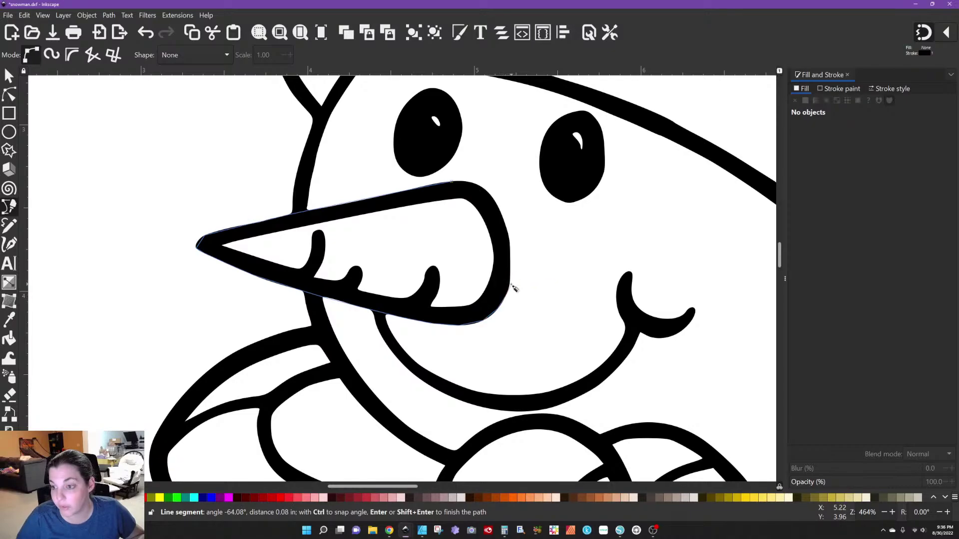
click(511, 262)
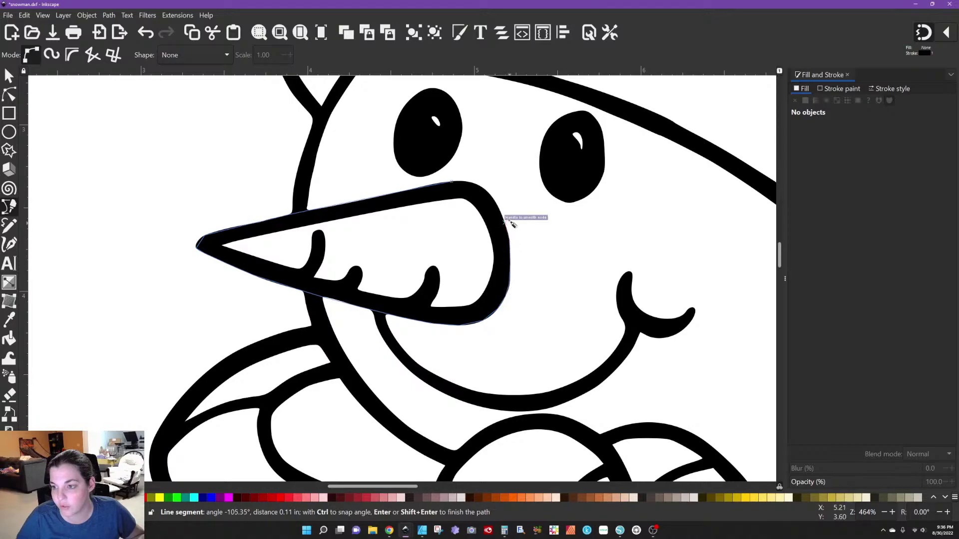
click(506, 223)
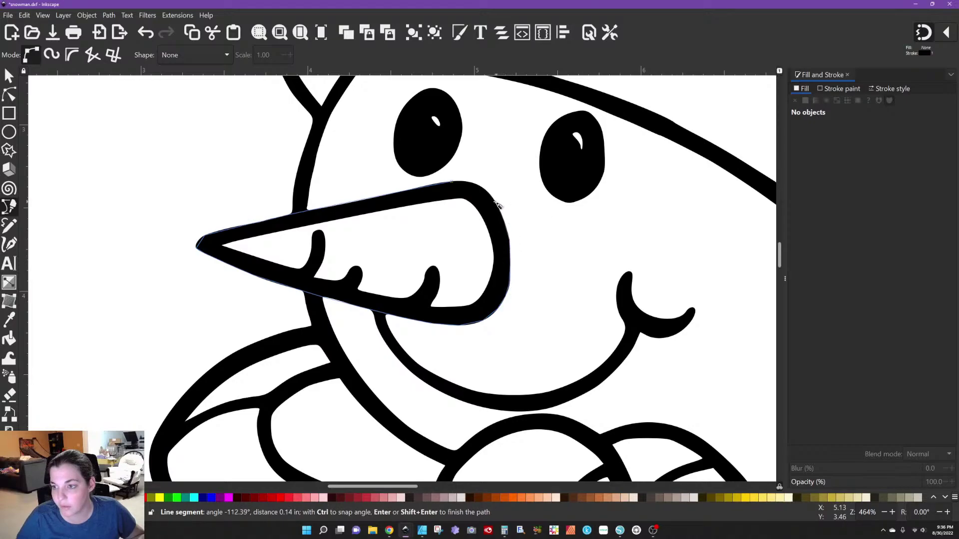
click(500, 205)
click(474, 183)
click(453, 183)
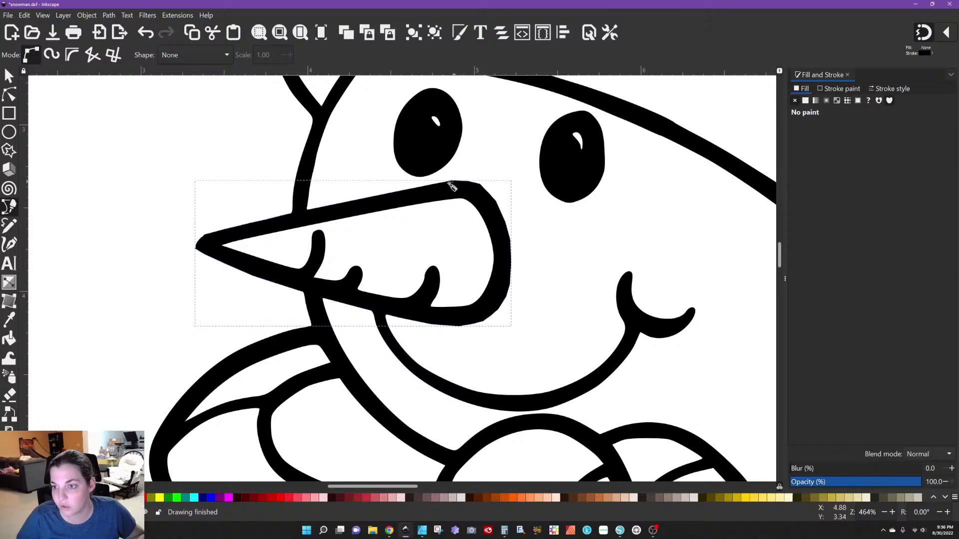
key(s)
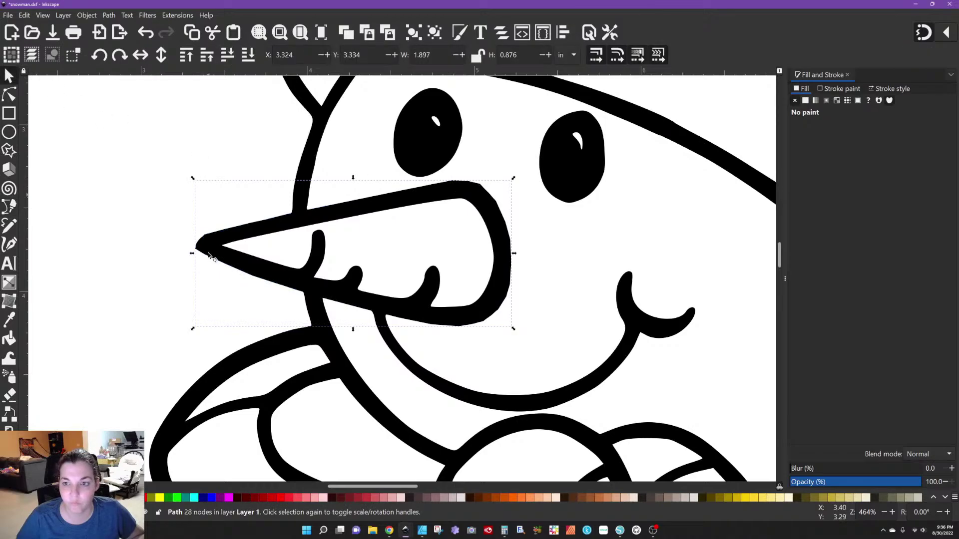
Separate the traced nose outline from the line drawing, placing the outline over the page's left edge and the drawing within the page
scroll(210, 259, down, 1)
scroll(287, 291, down, 1)
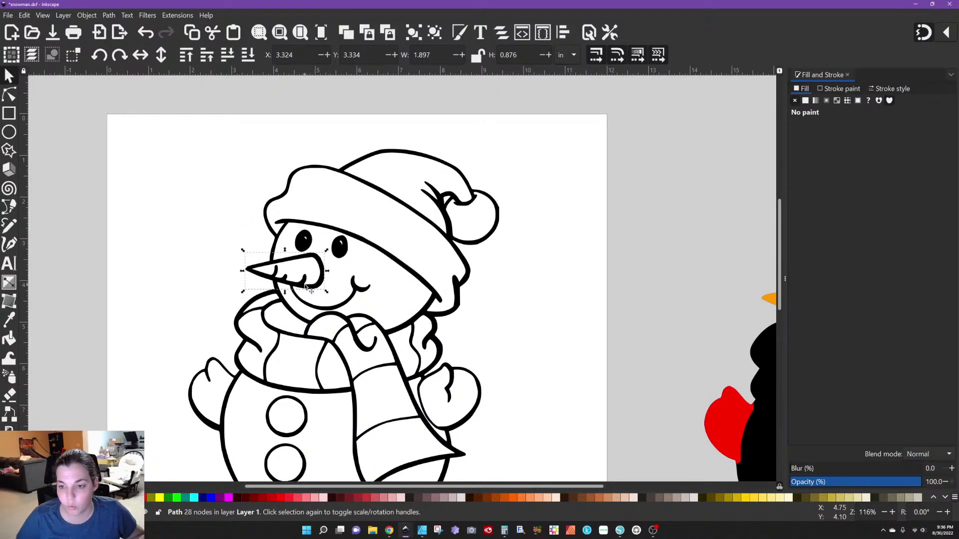
drag(332, 228, 448, 223)
scroll(246, 272, up, 3)
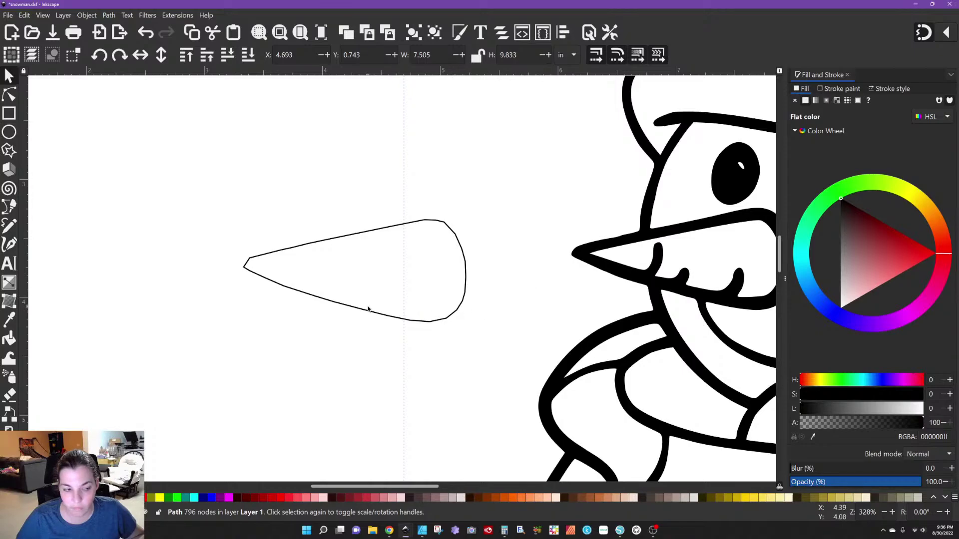
scroll(368, 309, down, 3)
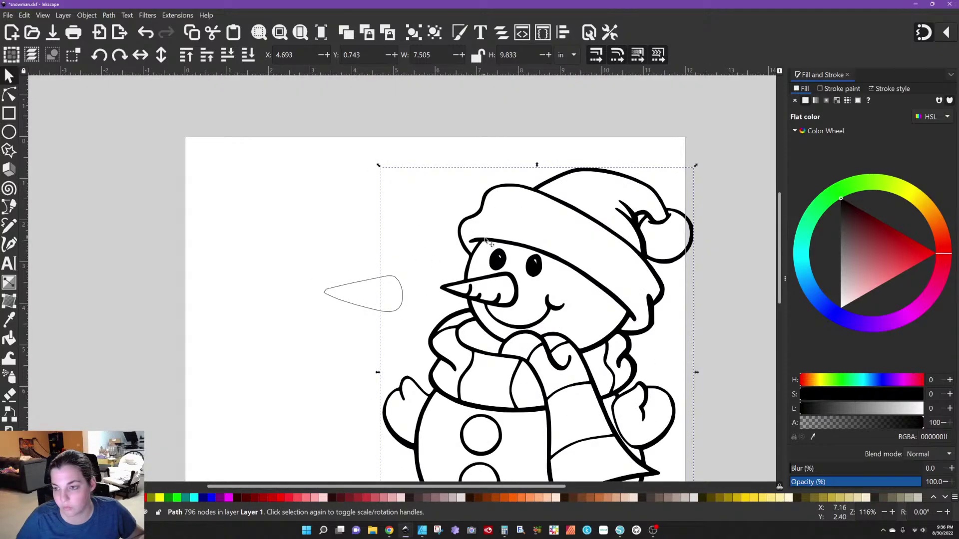
drag(489, 243, 390, 232)
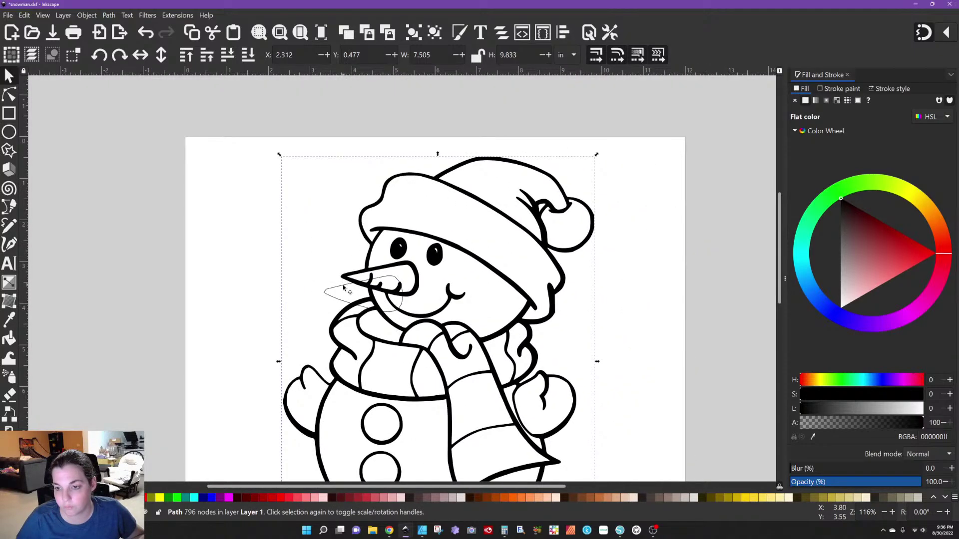
drag(330, 291, 144, 251)
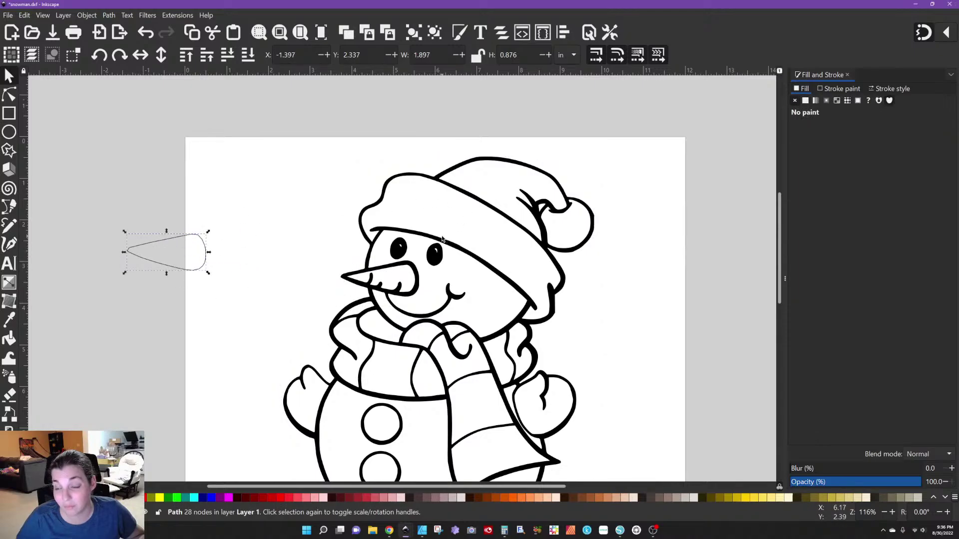
scroll(460, 207, down, 2)
drag(465, 214, 444, 209)
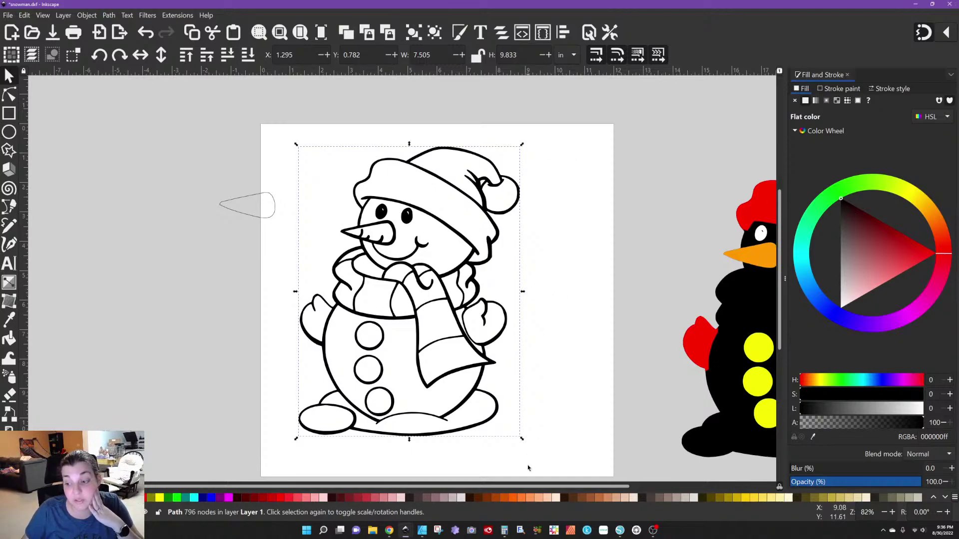
Compare the snowman line drawing and the traced nose outline with the coloured, layered snowman beside the page
drag(531, 489, 657, 489)
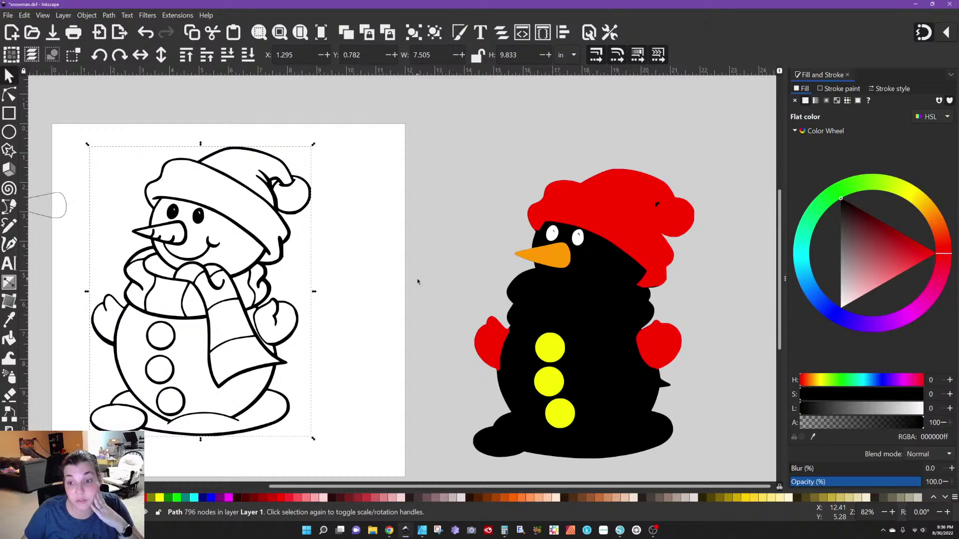
drag(378, 486, 291, 482)
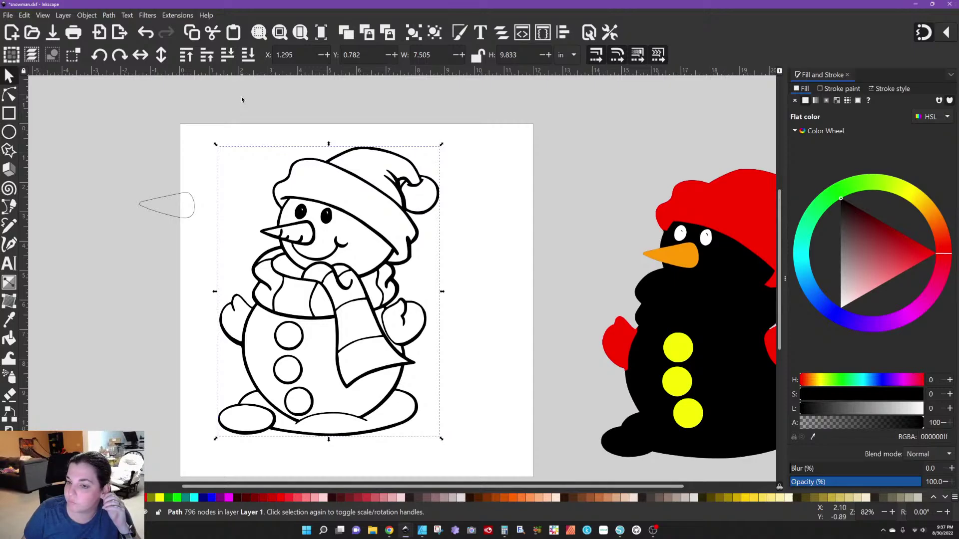
scroll(241, 97, down, 2)
scroll(242, 99, up, 2)
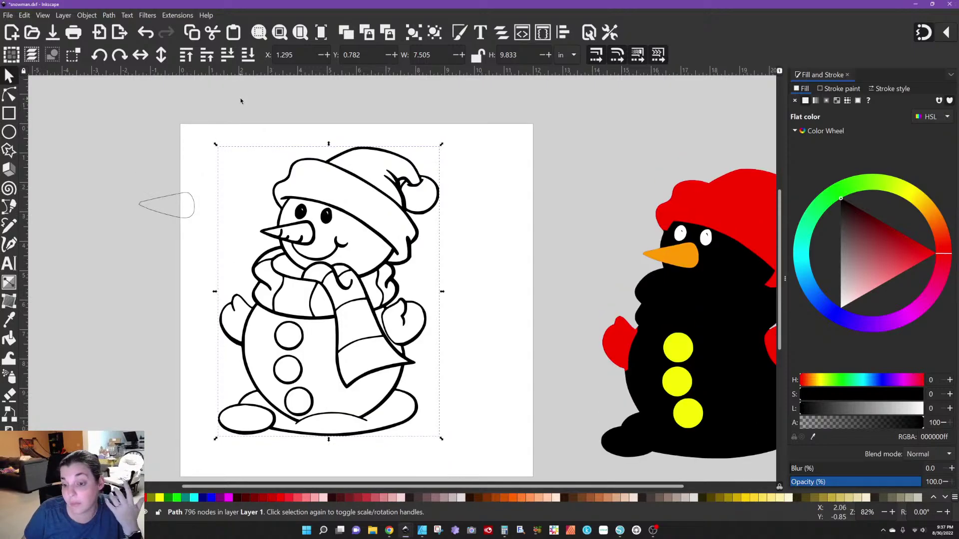
scroll(383, 210, down, 2)
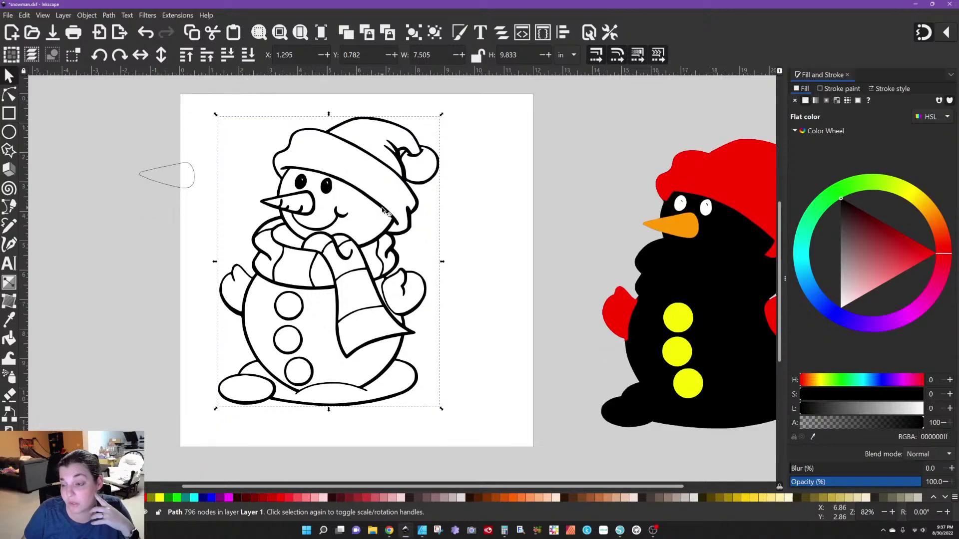
scroll(382, 210, up, 2)
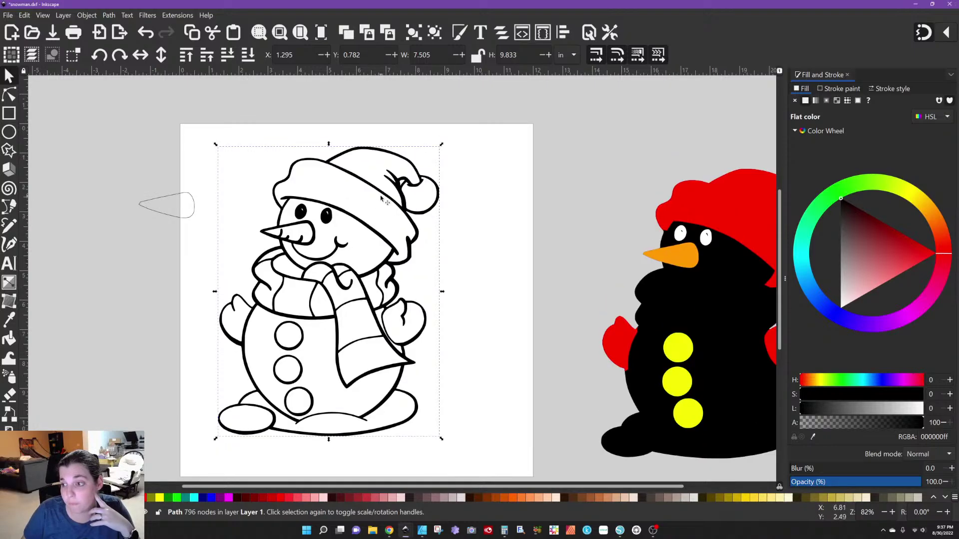
scroll(470, 486, right, 5)
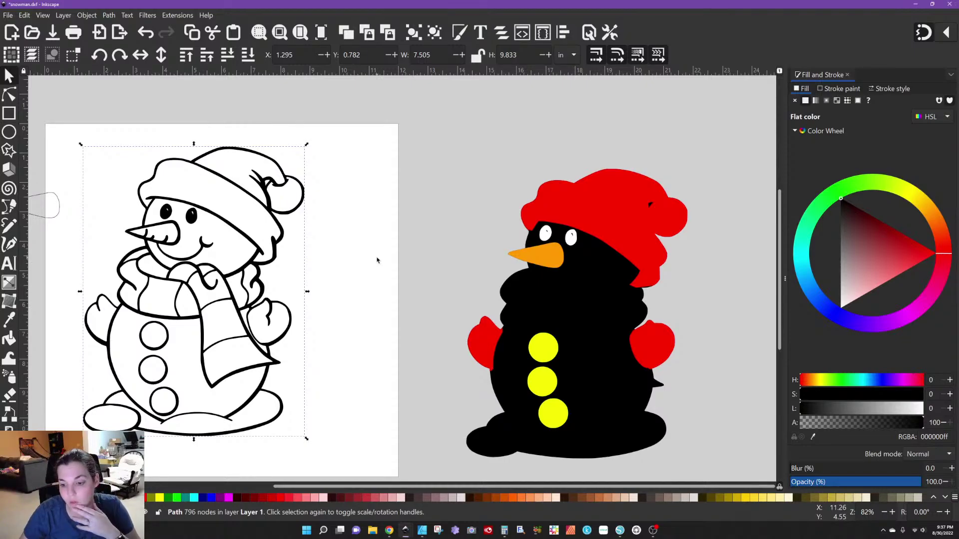
drag(376, 487, 326, 486)
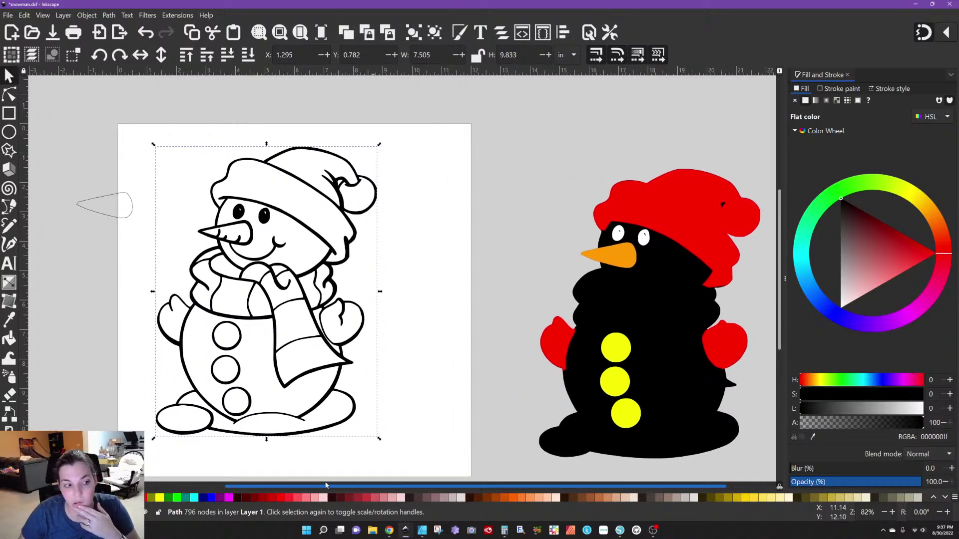